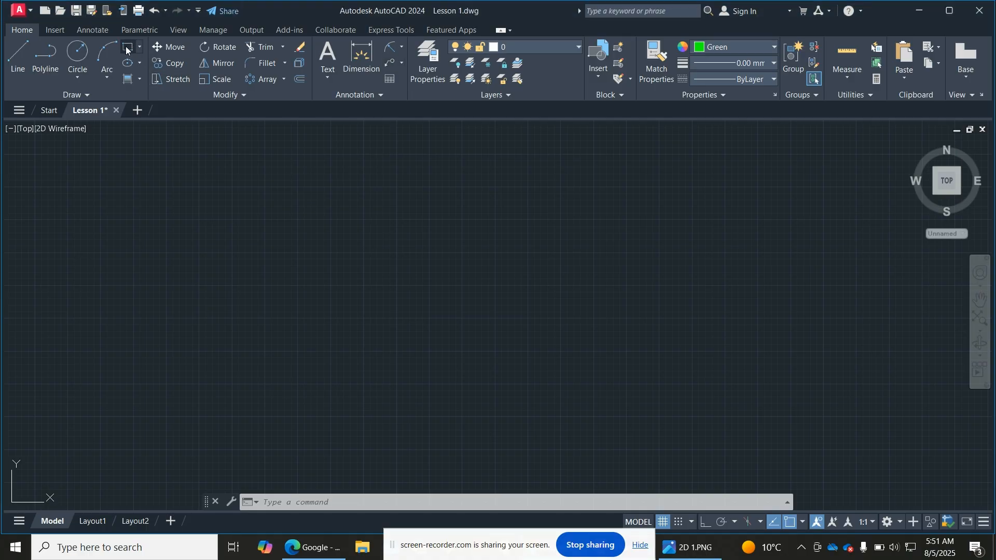
left_click(224, 194)
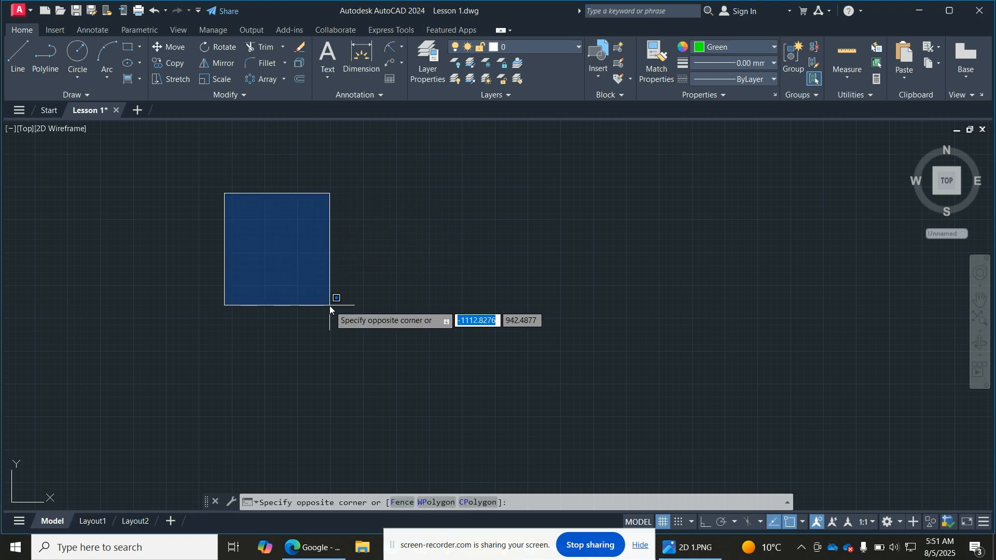
type("50")
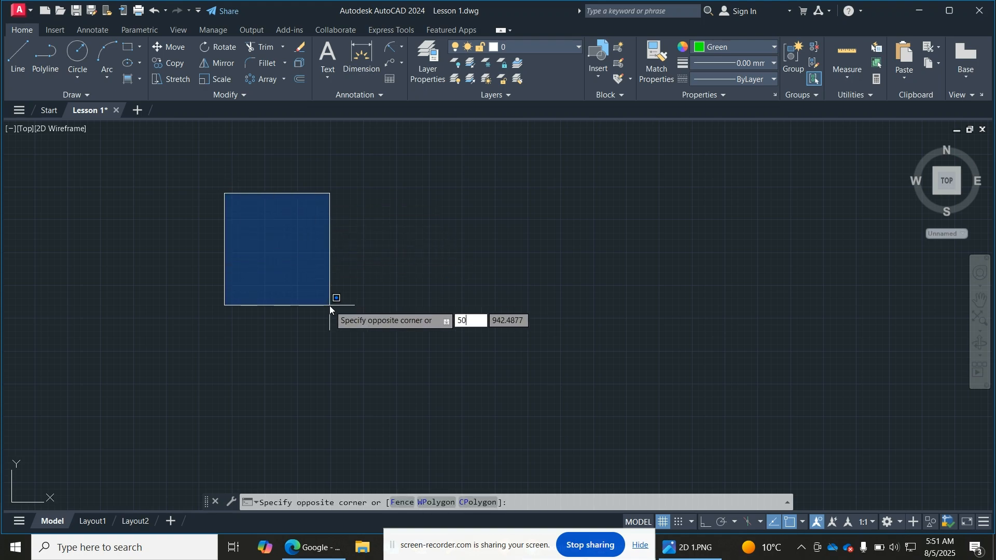
key("Return")
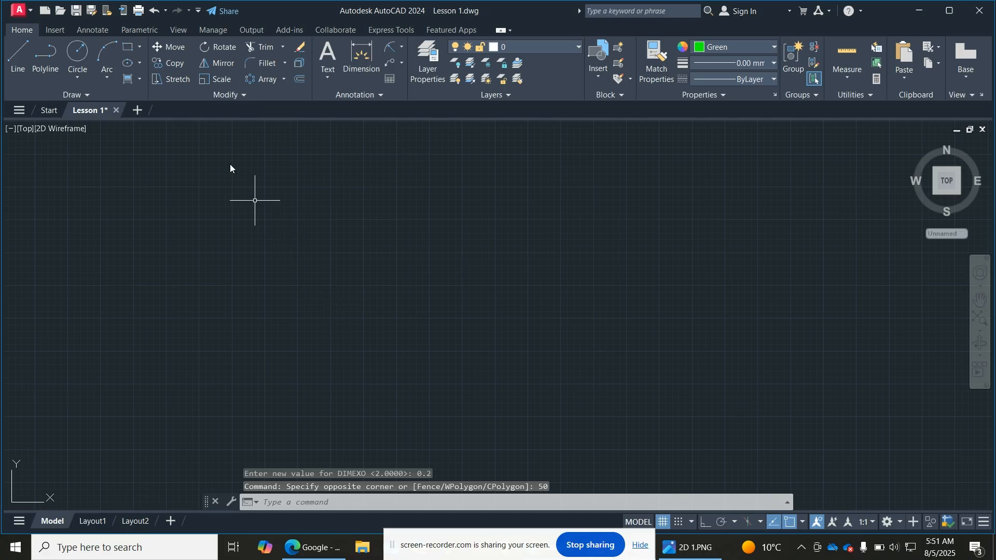
Draw a rectangle with a length of 50 and a width of 30 in the empty drawing area using the Dimensions option
left_click(128, 49)
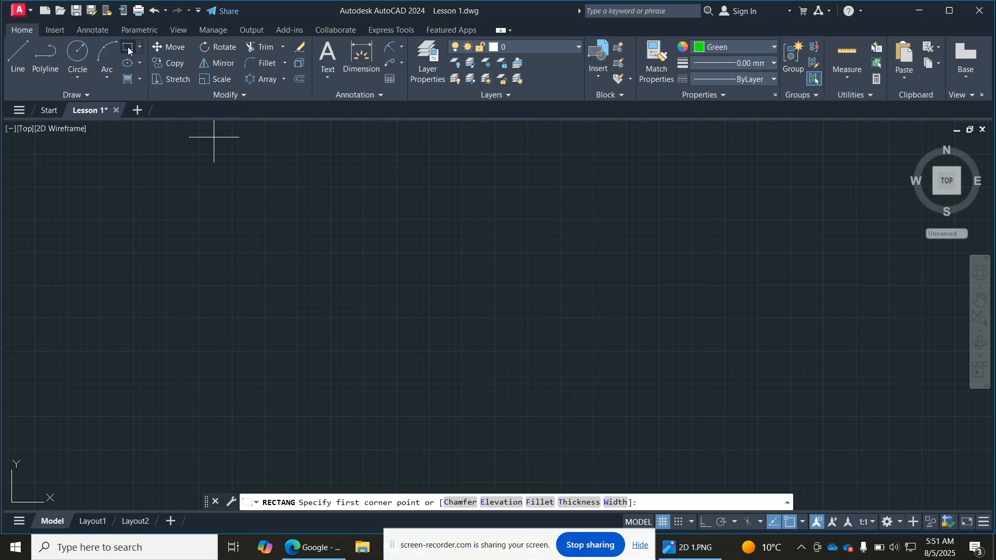
left_click(322, 232)
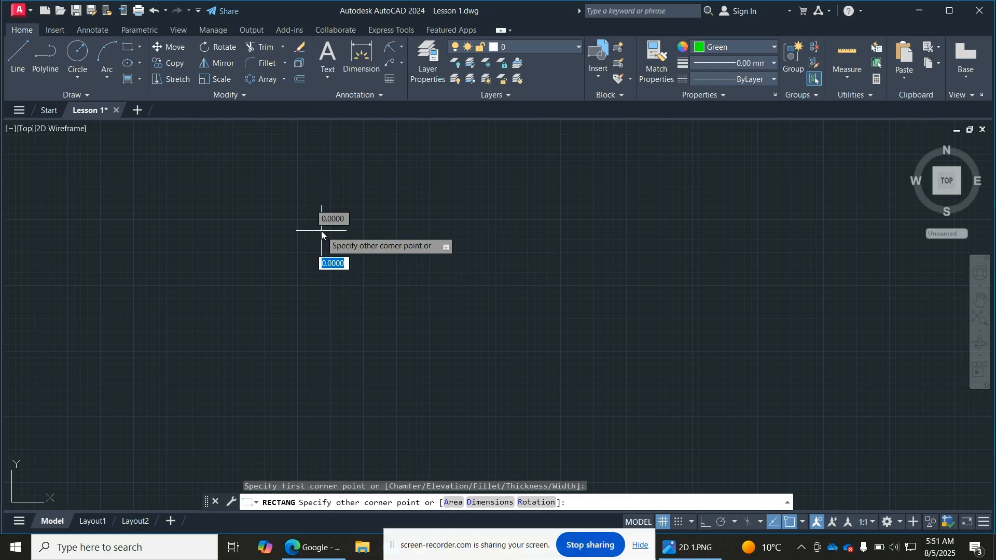
type("D")
key("Return")
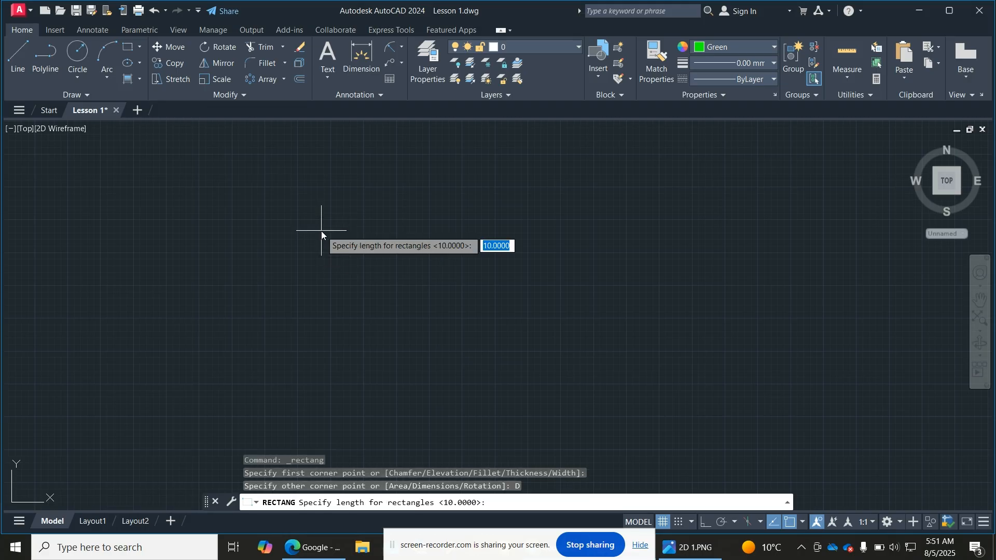
type("50")
key("Return")
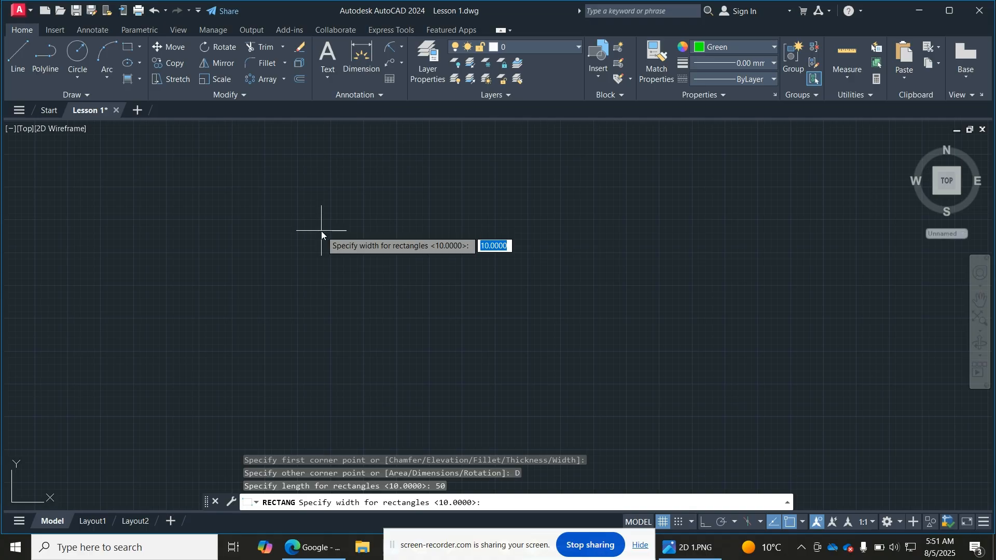
type("30")
key("Return")
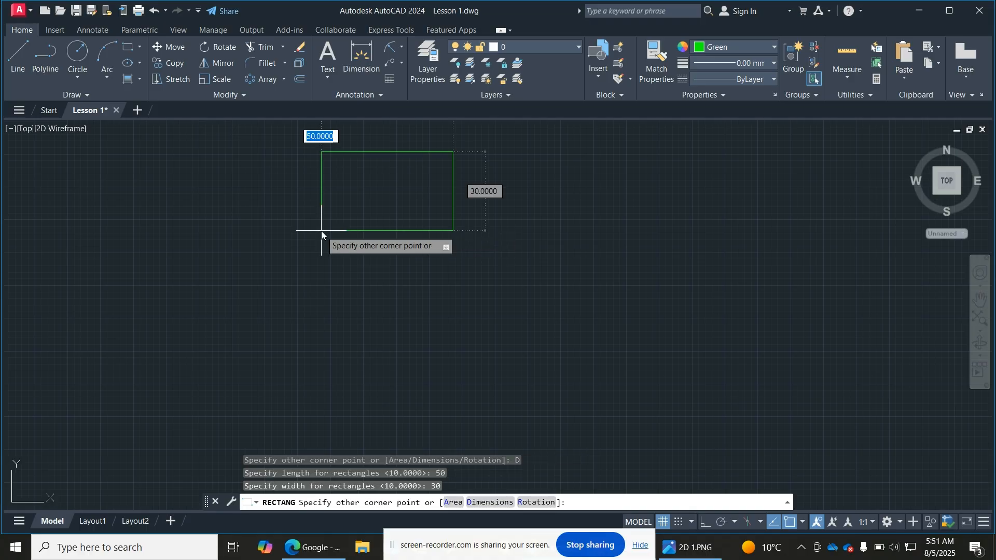
left_click(456, 316)
Set the current lineweight for new objects to ByLayer
left_click(980, 330)
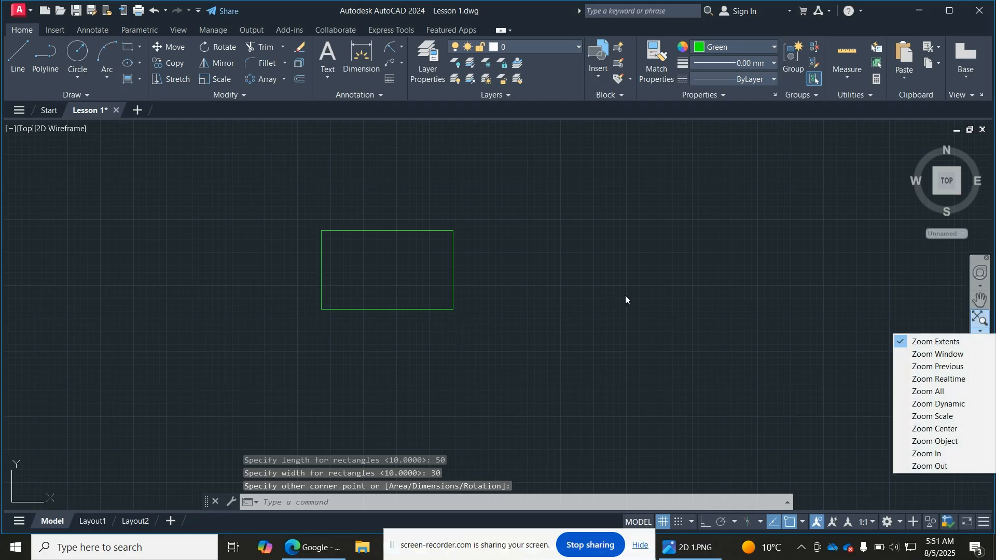
left_click(980, 317)
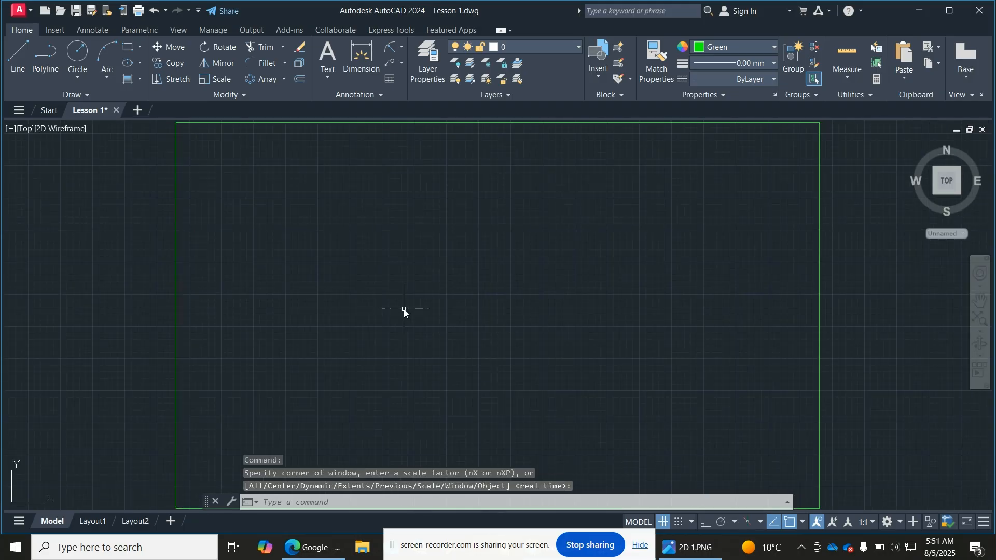
scroll(403, 311, "down", 6)
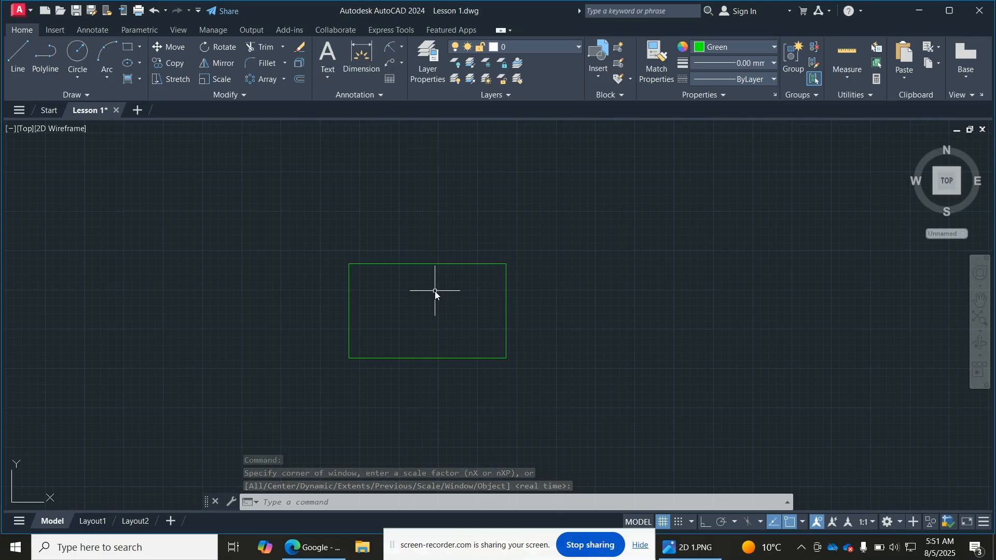
left_click(766, 63)
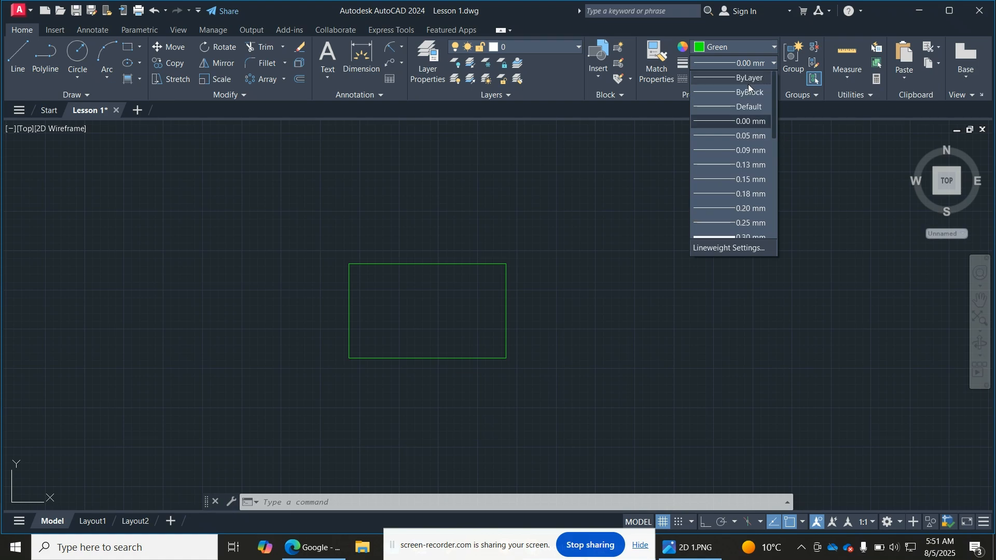
left_click(719, 78)
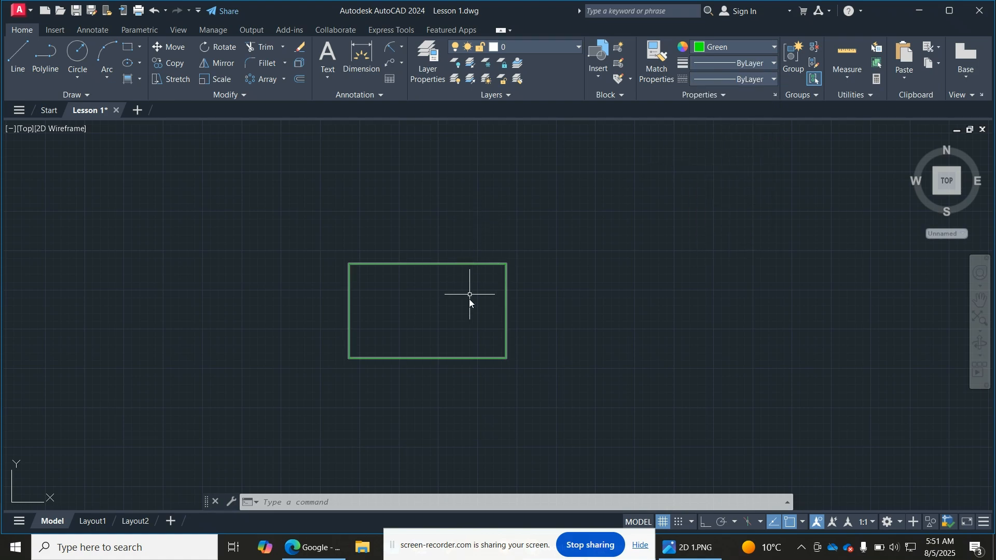
Dimension the rectangle's top edge, placing the dimension line above the rectangle
scroll(463, 310, "up", 2)
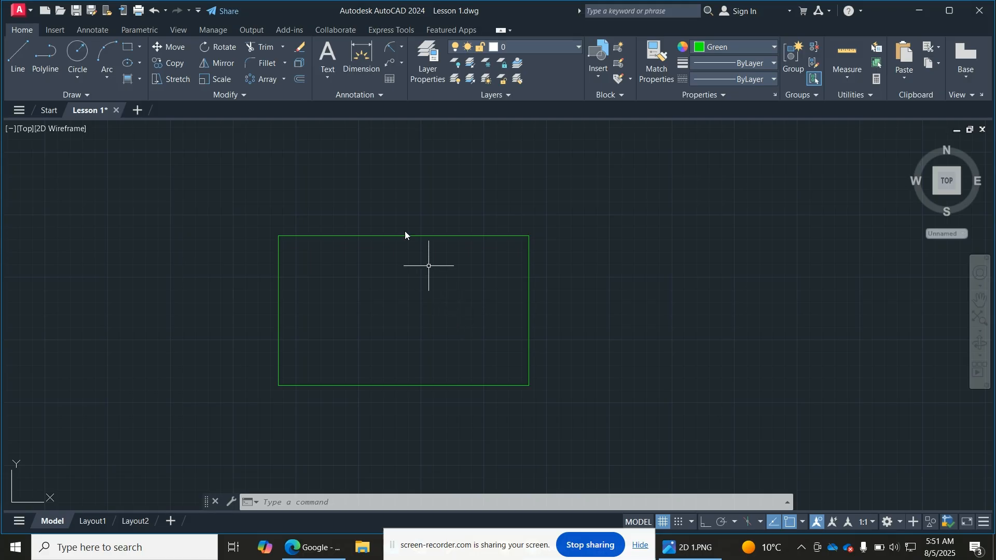
left_click(360, 58)
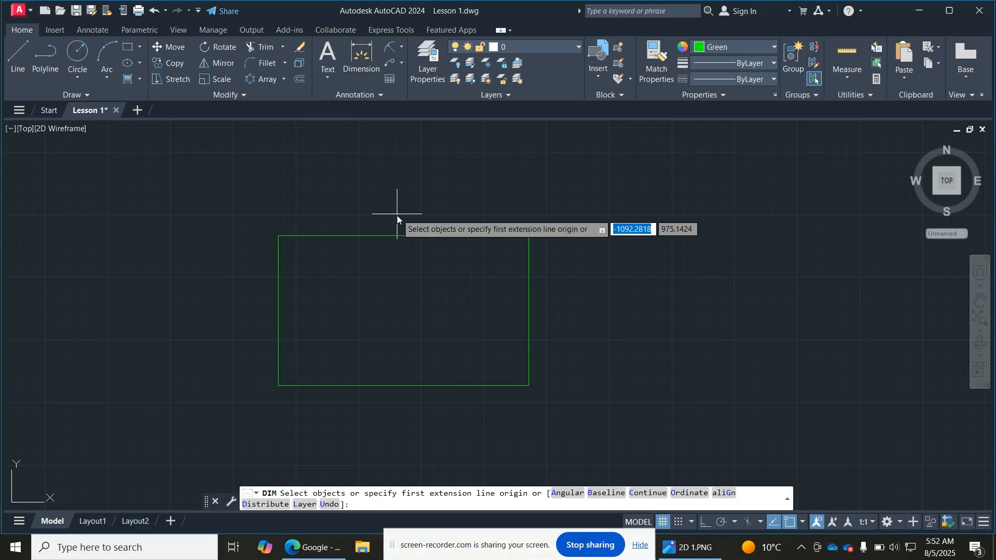
left_click(364, 58)
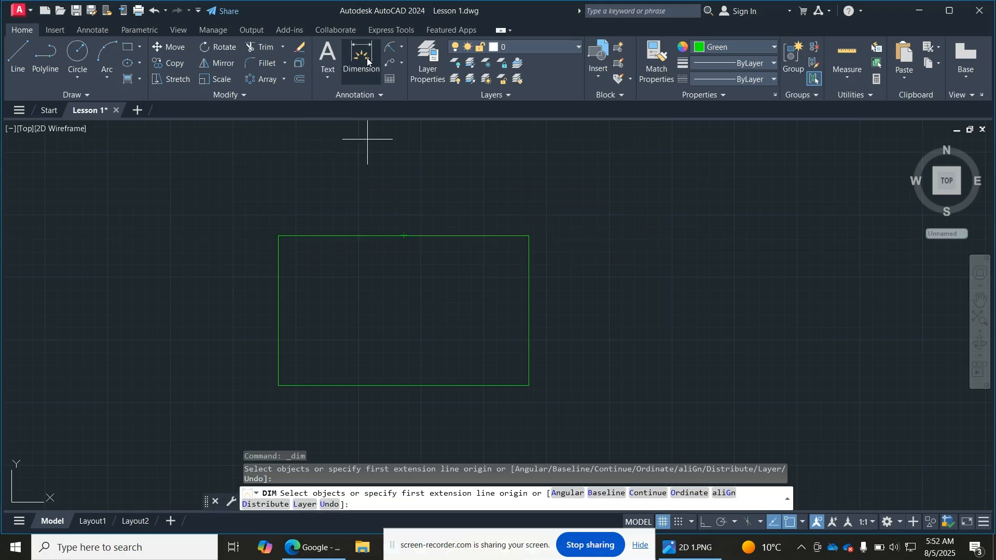
left_click(383, 239)
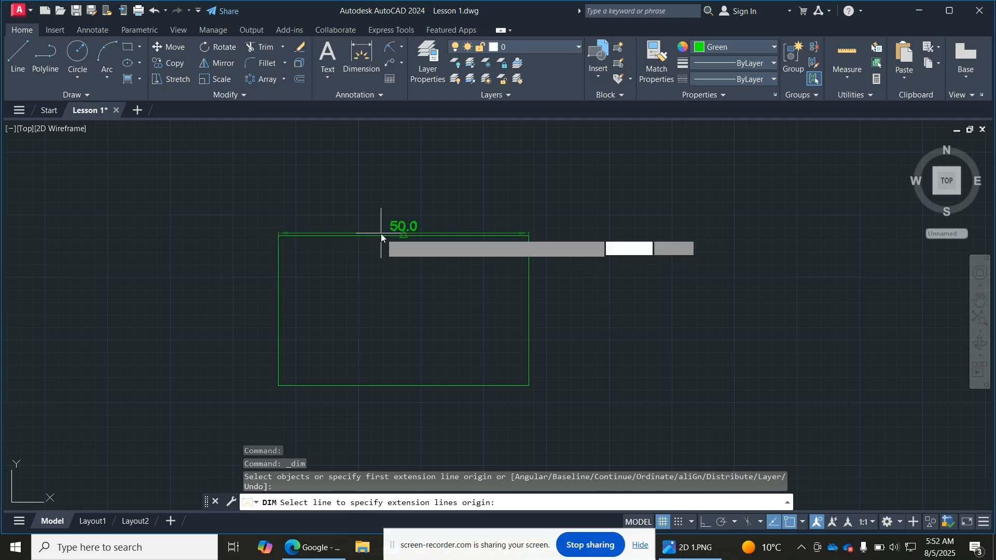
left_click(383, 193)
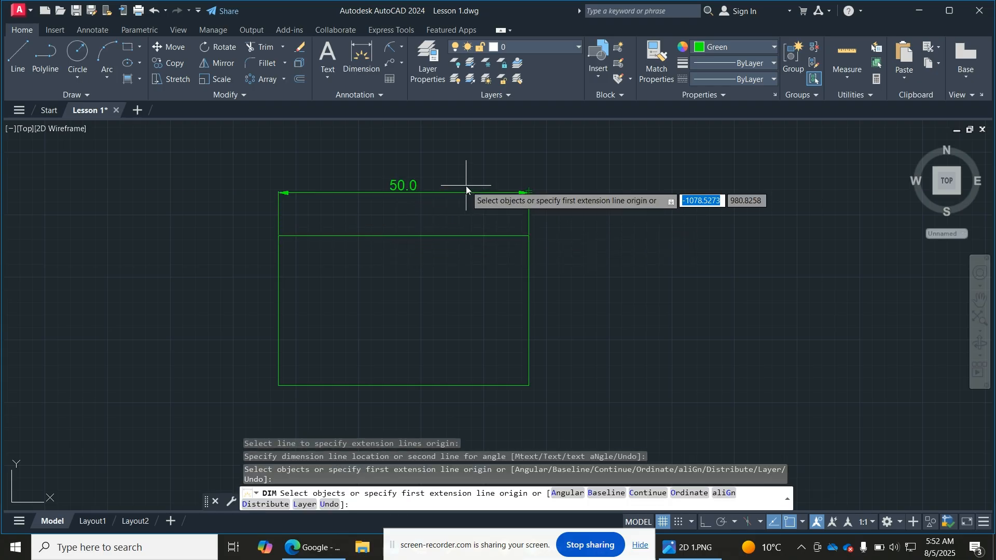
Examine the dimension's extension lines at the rectangle's corner and where they pass the dimension line, and leave the dimension command
scroll(465, 187, "up", 5)
scroll(466, 187, "down", 2)
scroll(344, 207, "down", 6)
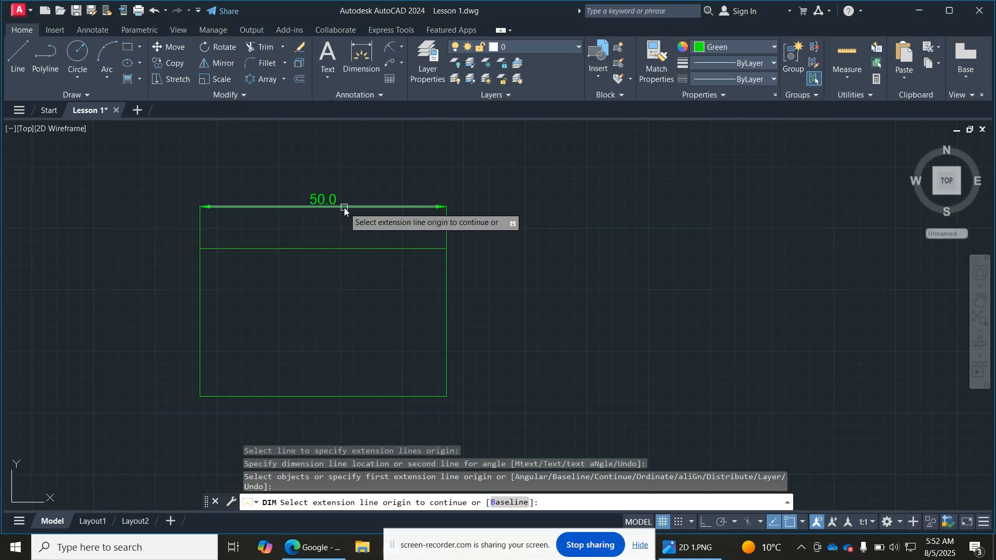
scroll(278, 206, "up", 10)
scroll(278, 207, "down", 4)
scroll(264, 210, "up", 4)
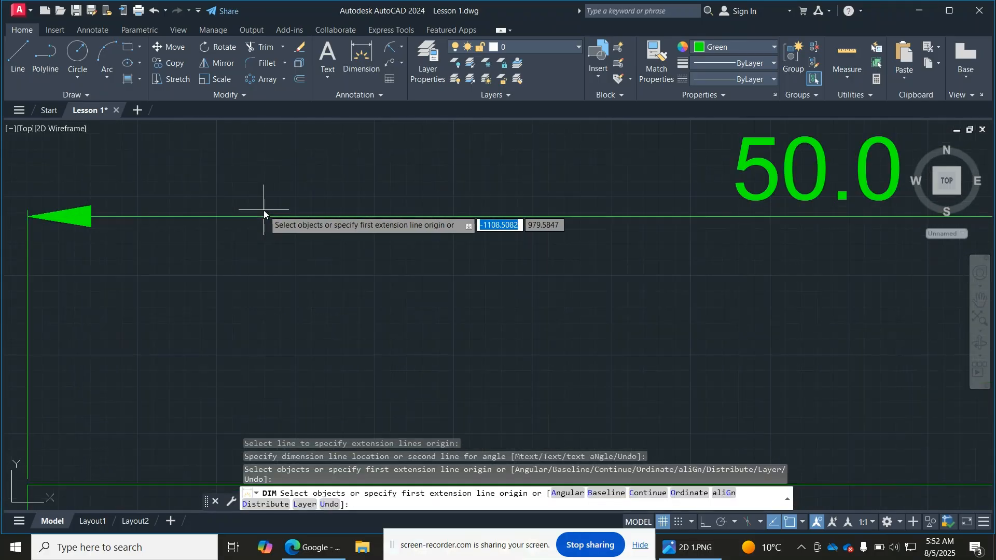
scroll(111, 224, "down", 4)
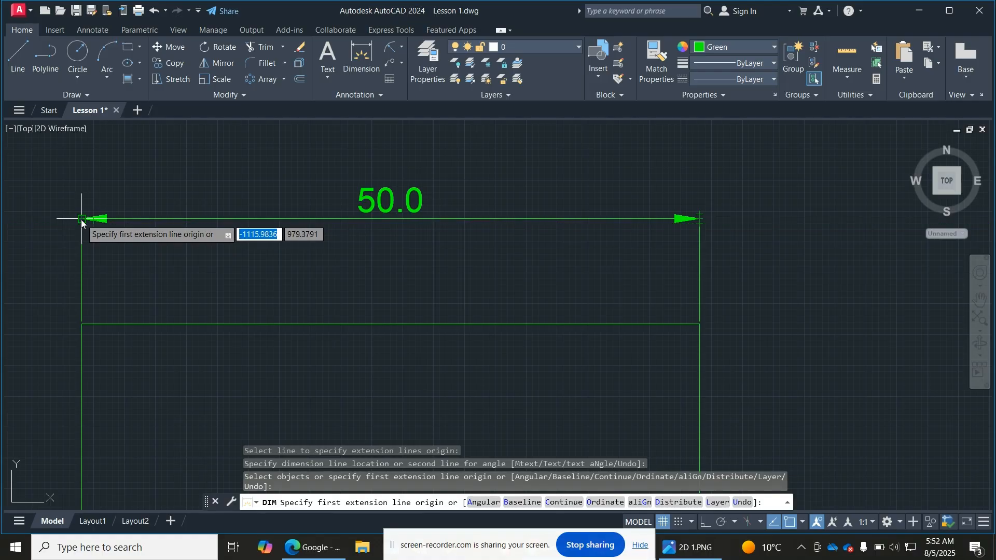
left_click(81, 248)
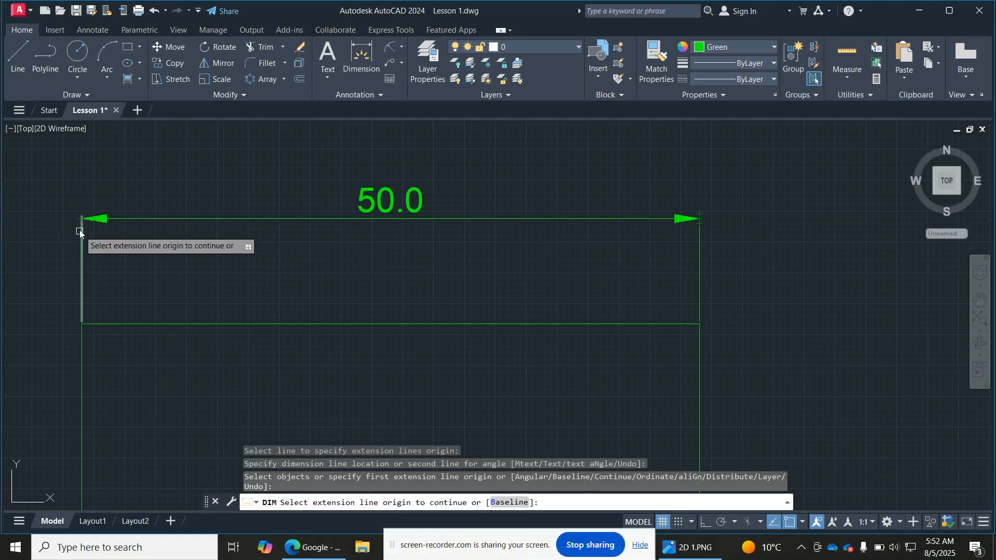
key("Return")
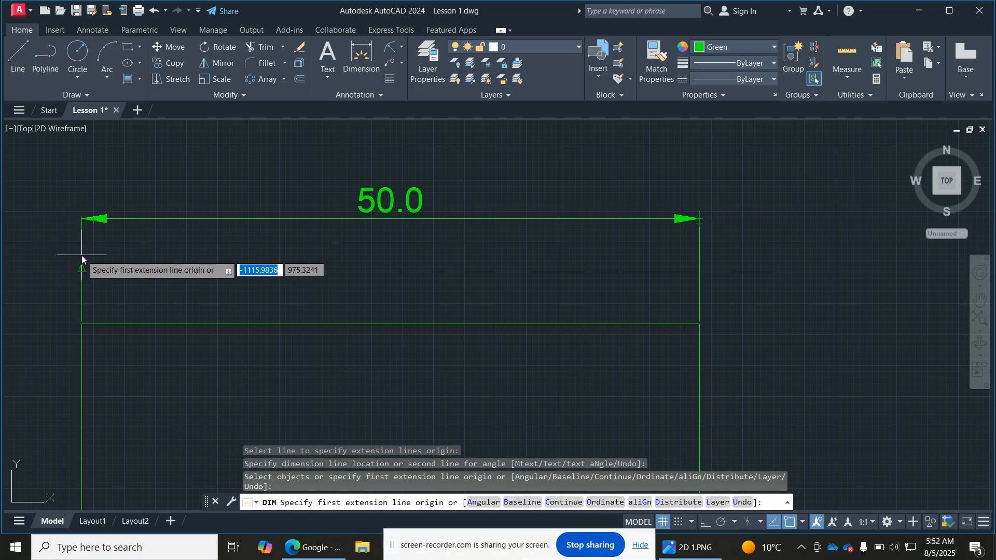
scroll(87, 325, "up", 3)
scroll(86, 325, "up", 2)
scroll(25, 331, "up", 4)
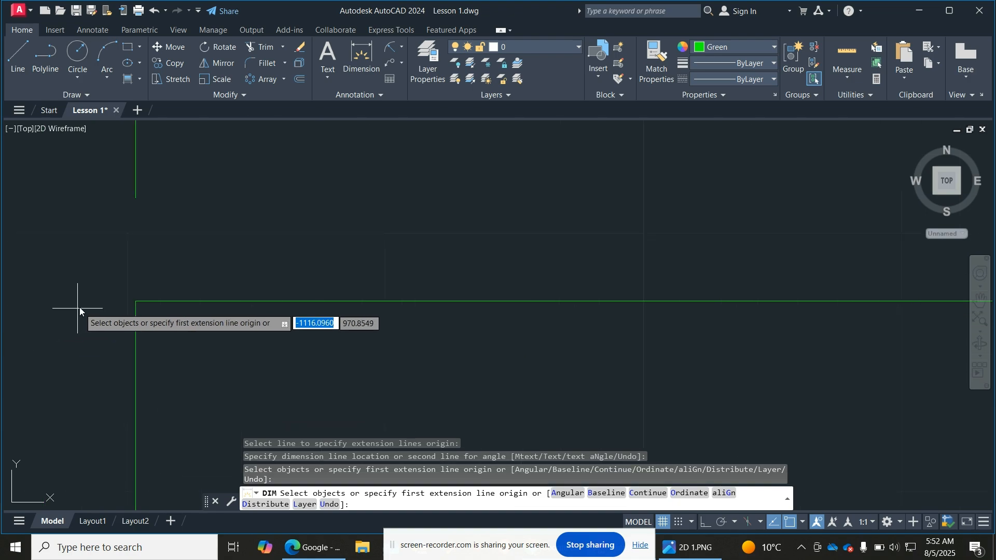
scroll(78, 308, "up", 1)
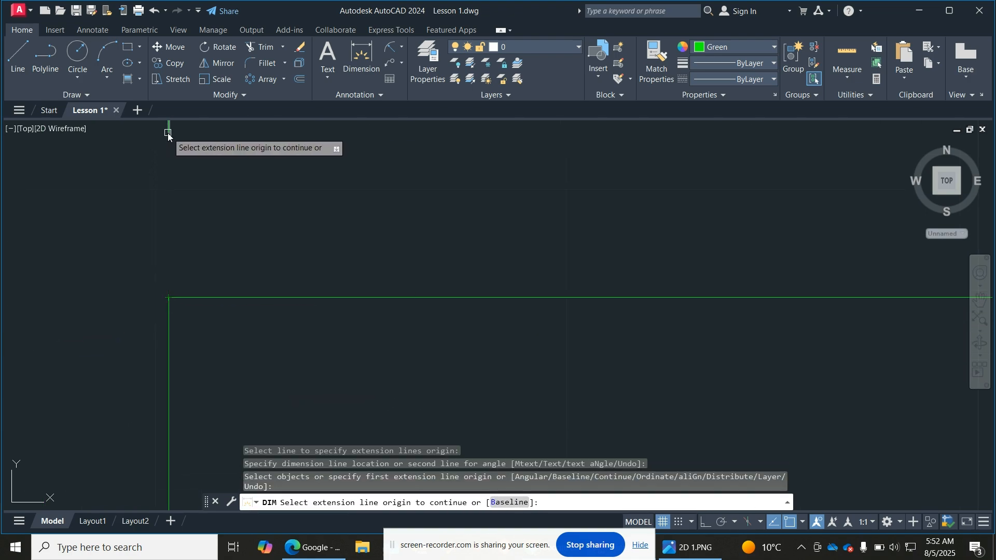
scroll(198, 200, "up", 2)
scroll(189, 232, "down", 4)
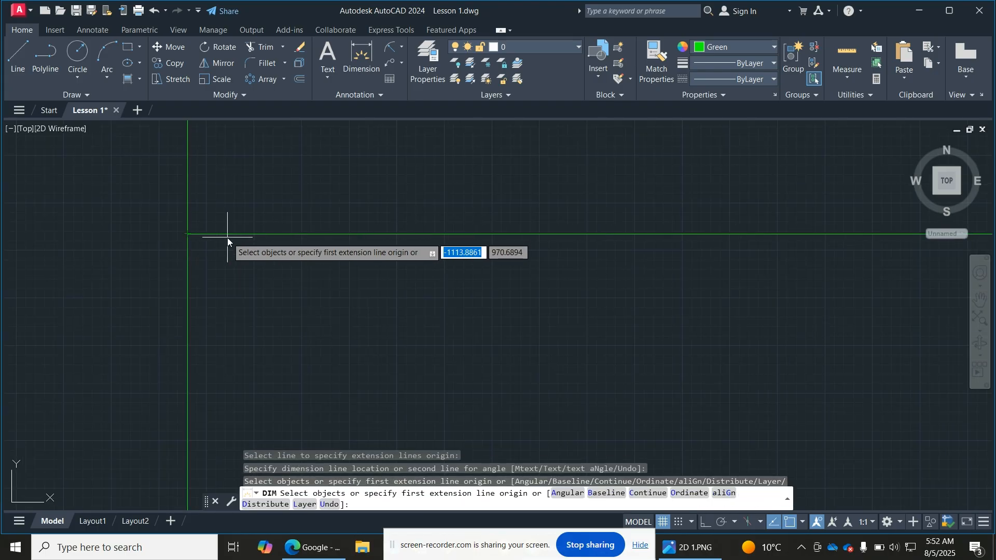
scroll(227, 238, "down", 6)
scroll(312, 236, "up", 3)
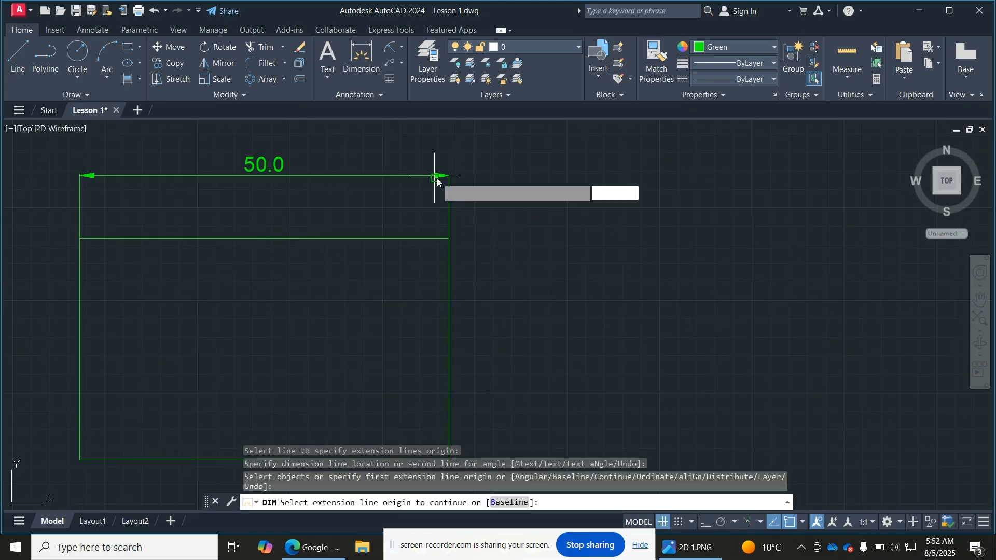
scroll(438, 171, "up", 8)
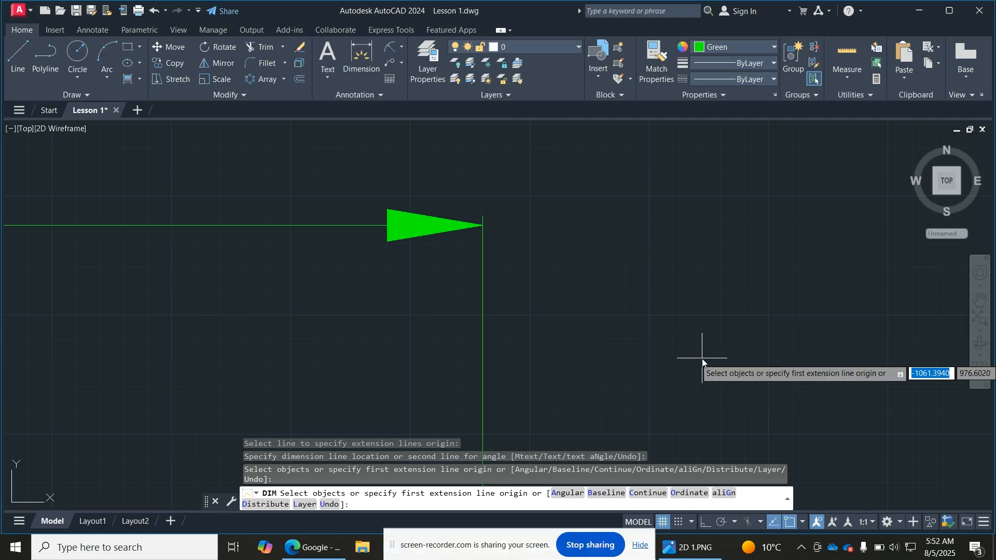
key("Escape")
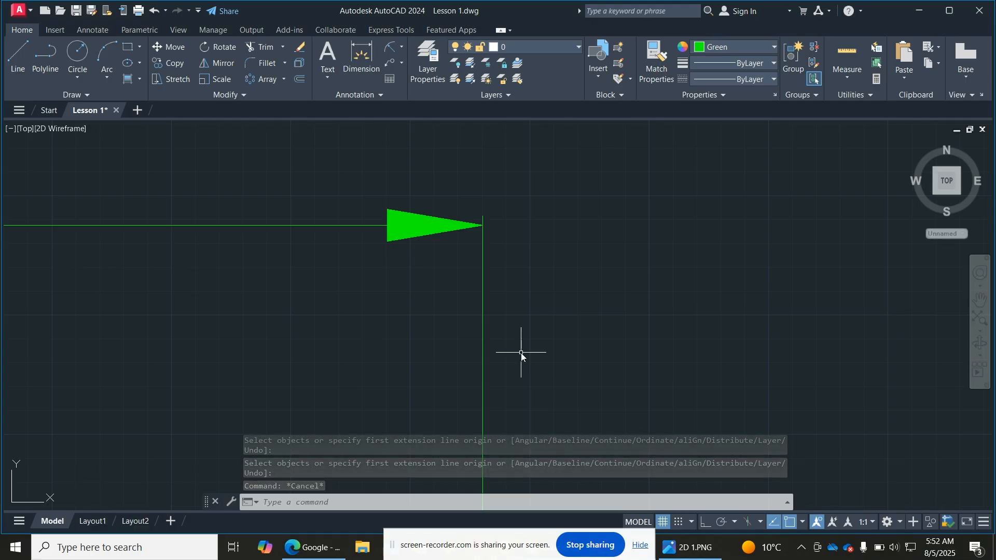
Set the DIMEXE system variable, the extension line length beyond the dimension line, to 3
type("DIM")
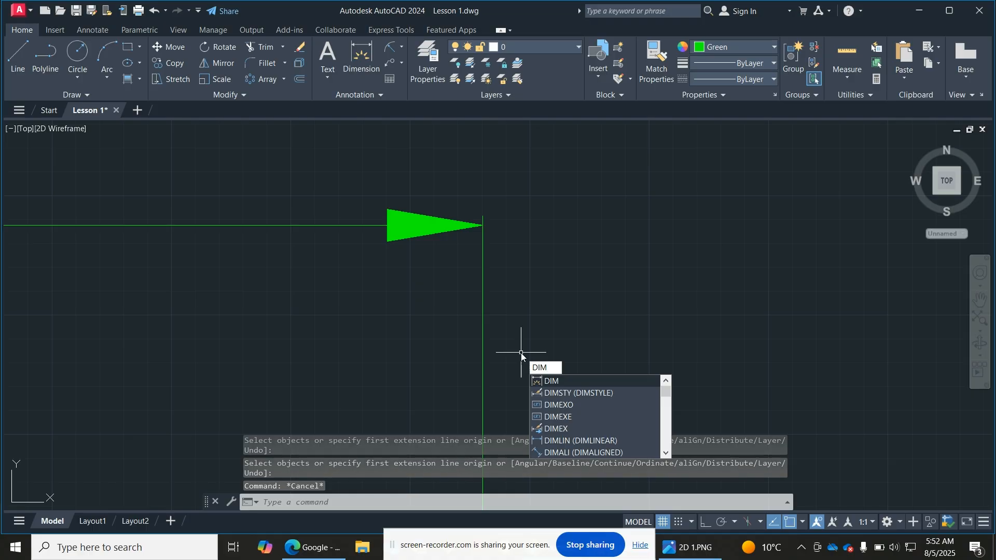
type("EXE")
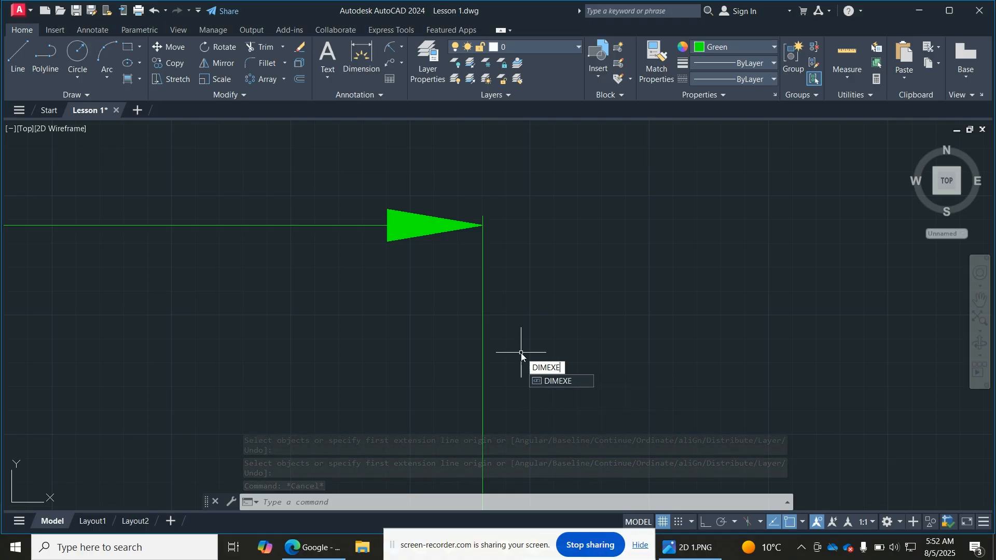
key("Return")
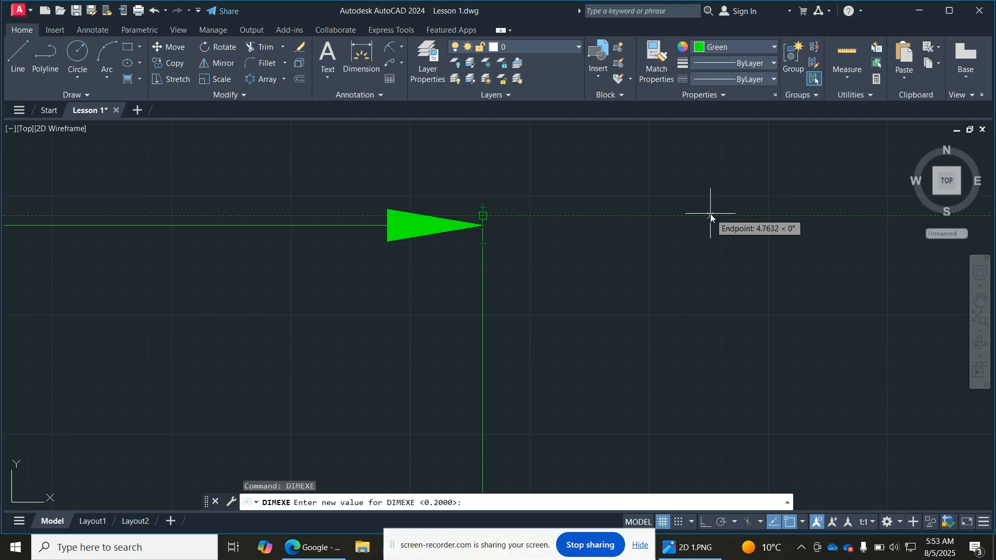
type("3")
key("Return")
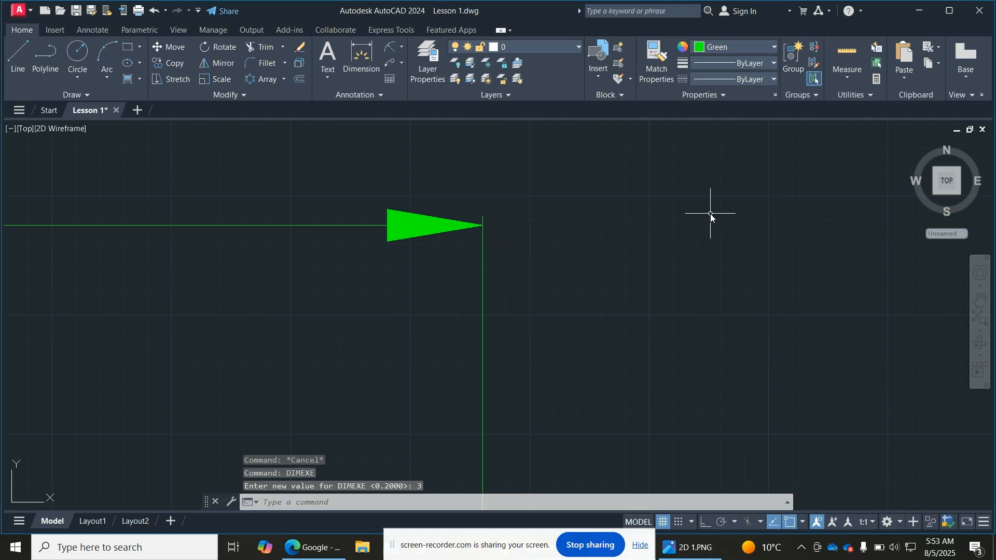
Erase the existing dimension and dimension the rectangle's top edge again, placing the dimension line above the rectangle
scroll(711, 214, "down", 8)
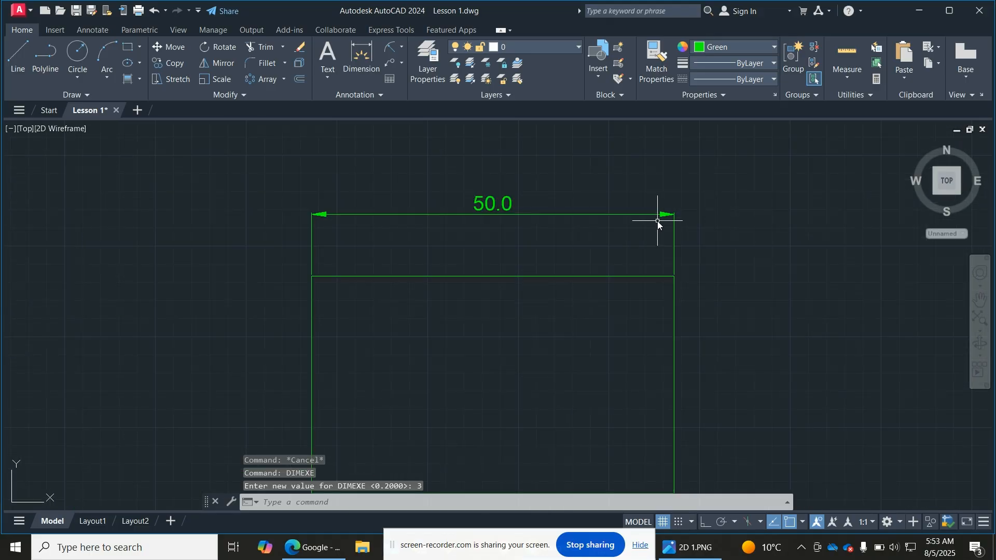
left_click(452, 213)
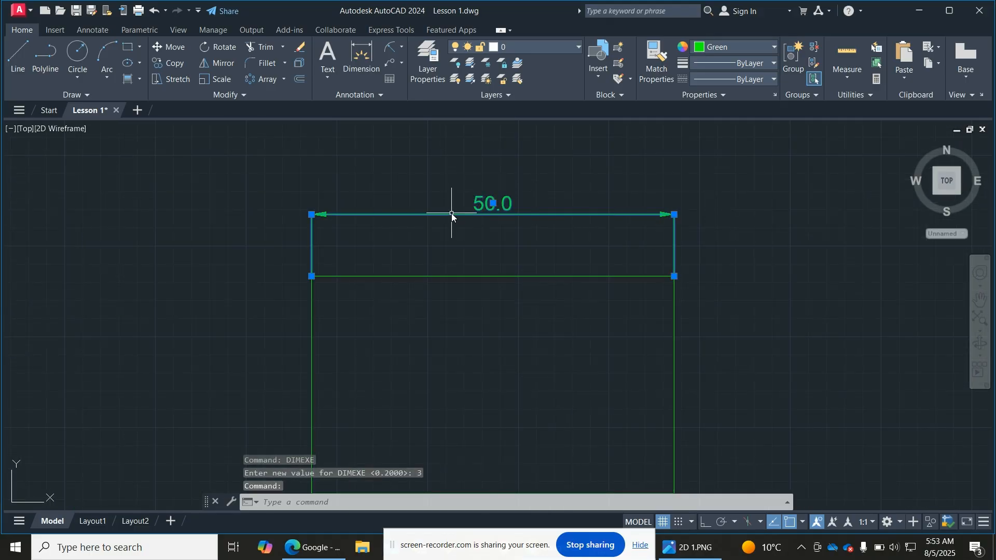
key("Delete")
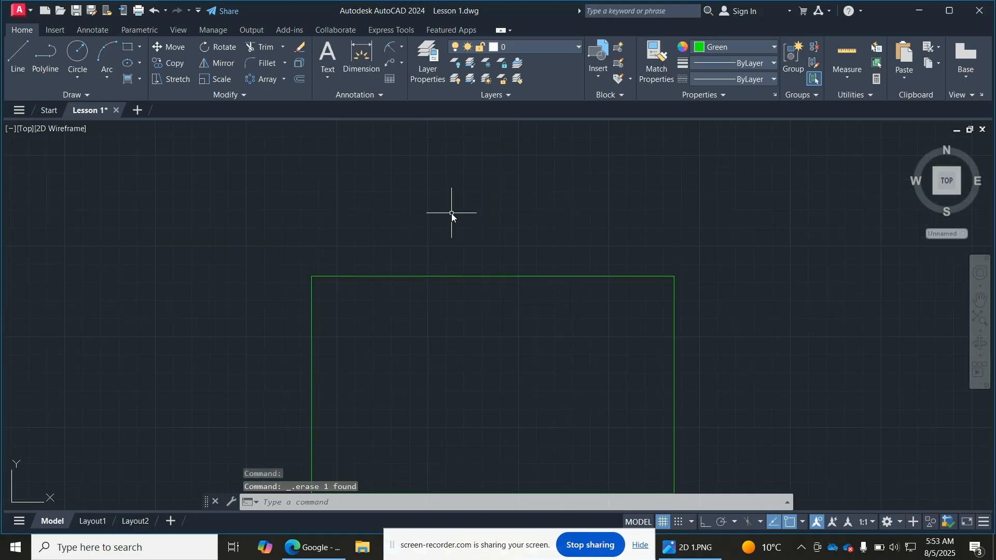
left_click(359, 55)
key("Return")
left_click(441, 277)
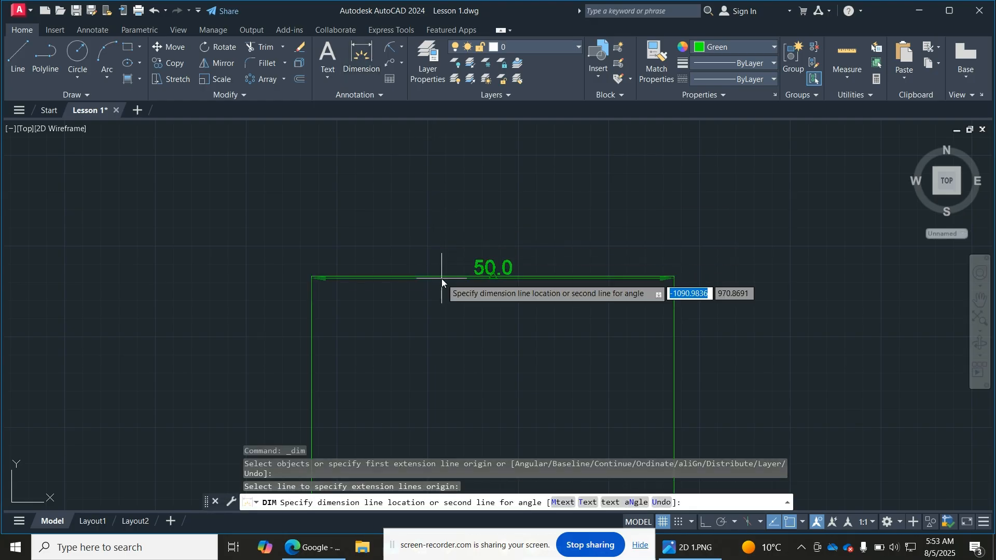
left_click(452, 190)
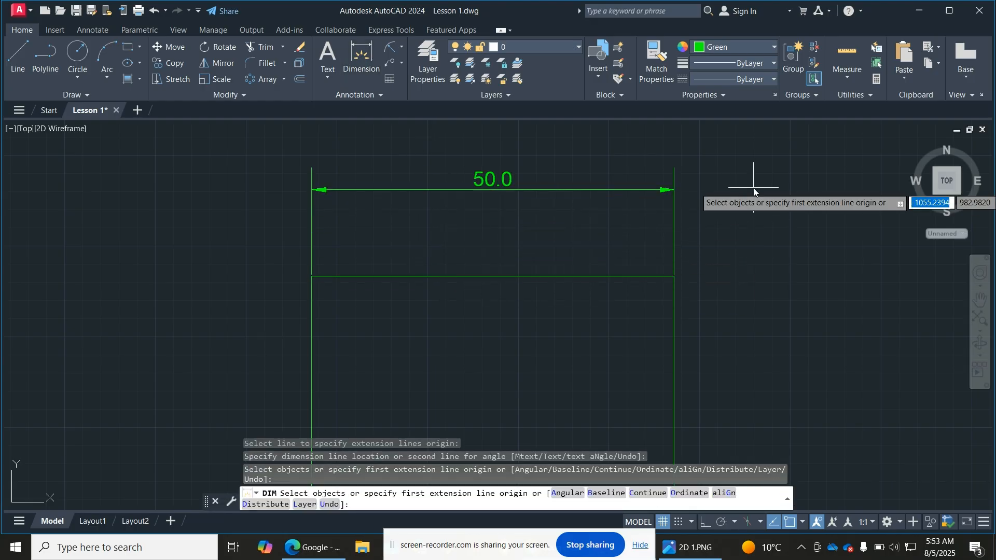
Examine how far the extension lines pass the dimension line and how close they start to the rectangle's corners
scroll(753, 189, "down", 4)
scroll(753, 189, "up", 7)
scroll(674, 200, "down", 5)
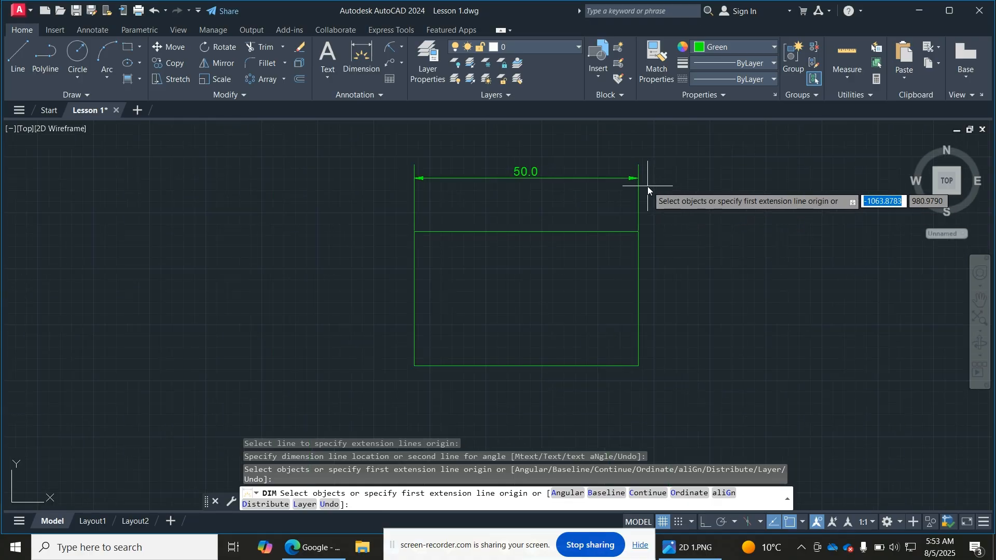
scroll(643, 187, "up", 2)
scroll(636, 178, "up", 5)
scroll(634, 158, "down", 2)
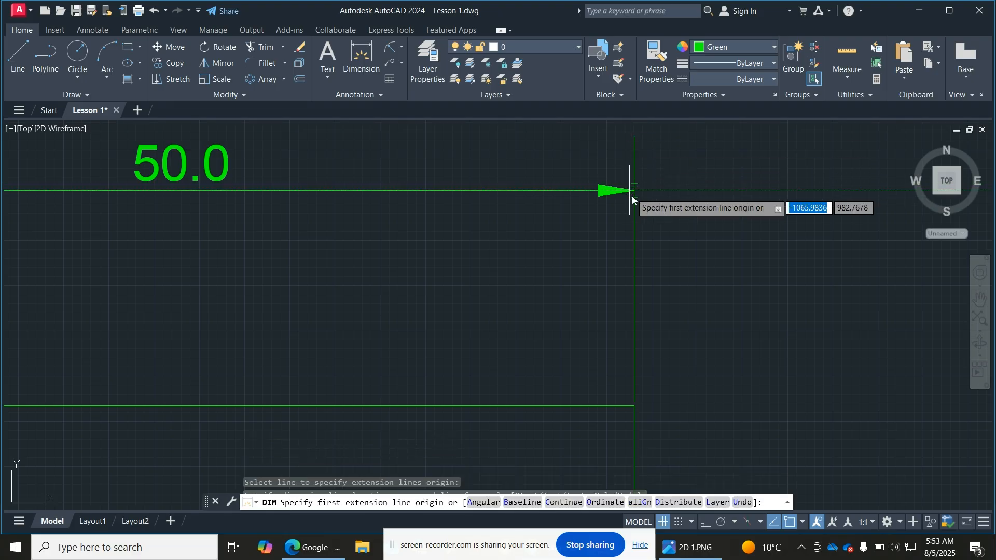
scroll(711, 238, "down", 2)
scroll(710, 238, "up", 4)
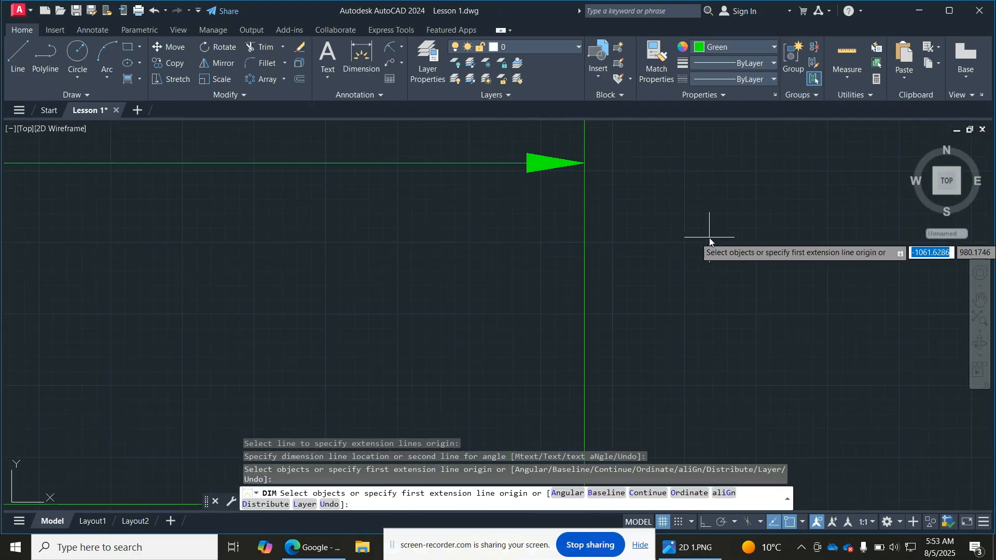
scroll(710, 240, "down", 4)
scroll(709, 240, "down", 4)
scroll(466, 269, "up", 8)
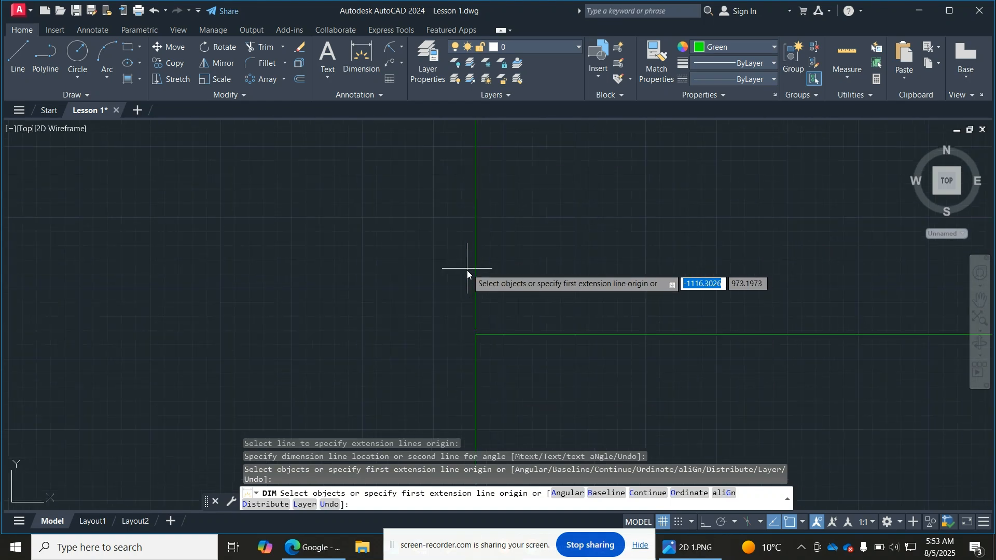
scroll(453, 432, "up", 8)
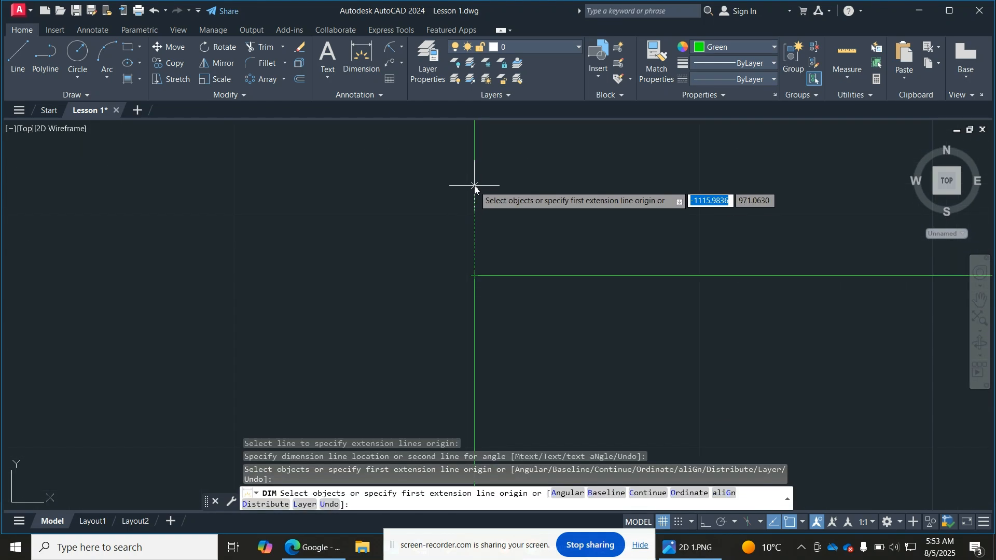
scroll(399, 239, "down", 8)
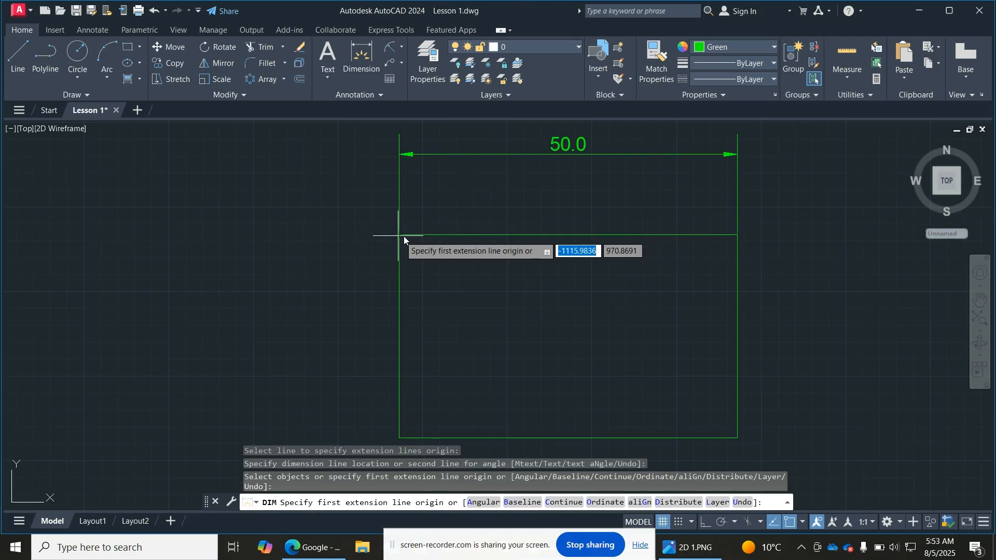
type("c")
key("Return")
left_click(737, 197)
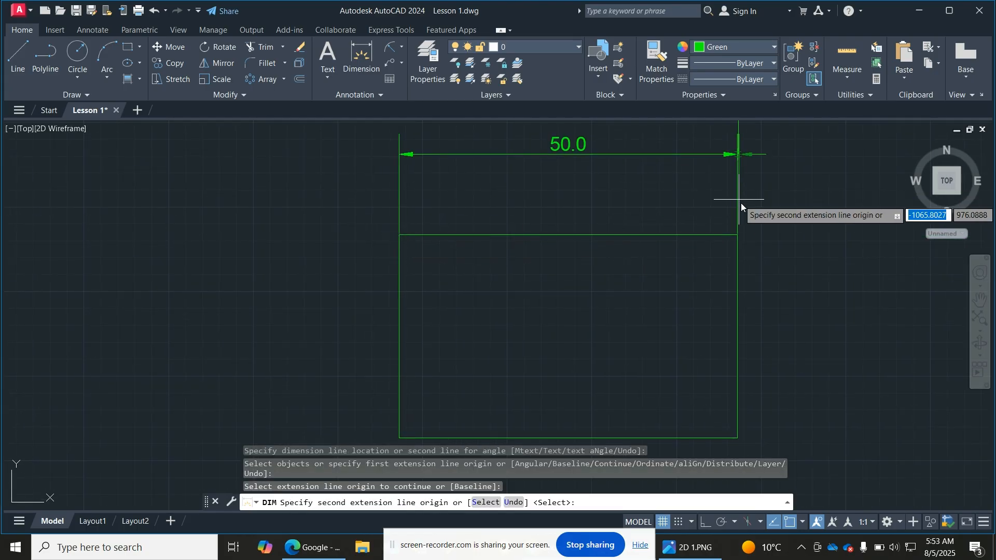
key("Escape")
type("c")
key("Return")
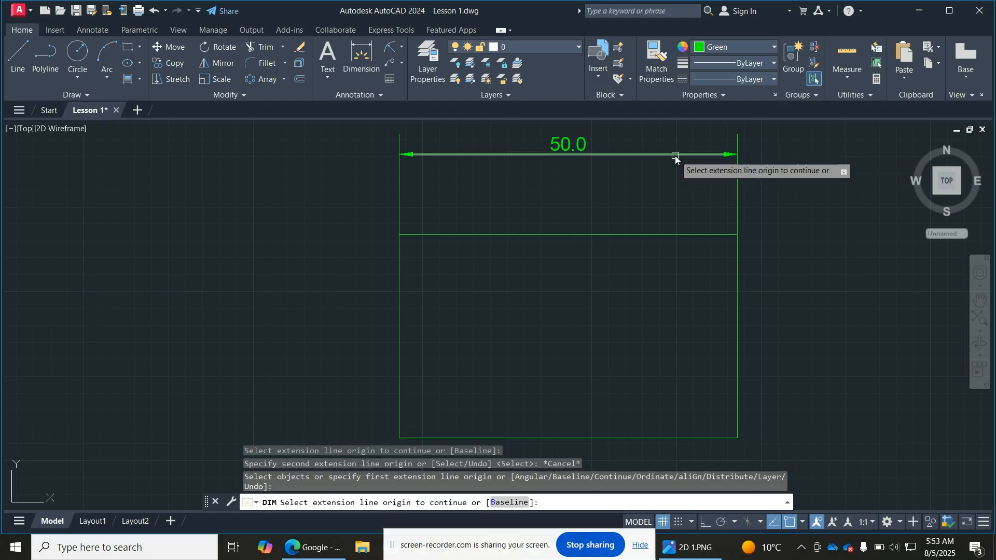
left_click(676, 156)
key("Escape")
key("Escape")
Erase the dimension above the rectangle and set the DIMEXO system variable, the extension line offset from the origin, to 2
left_click(674, 156)
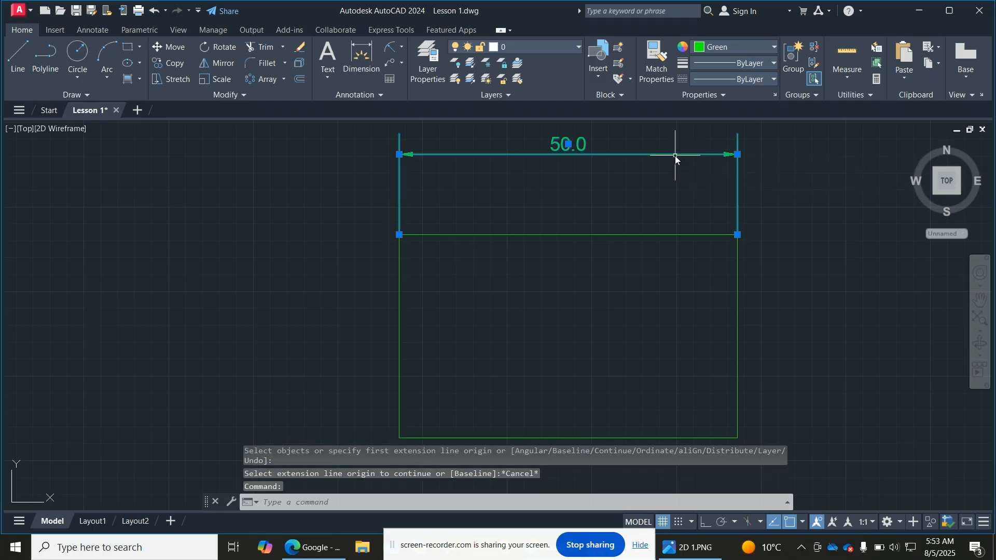
key("Delete")
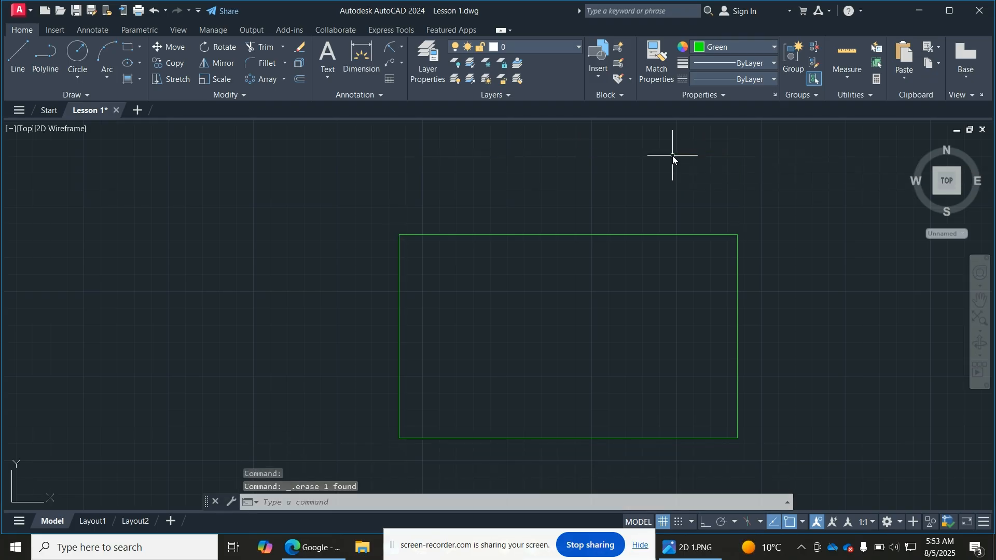
type("DIME")
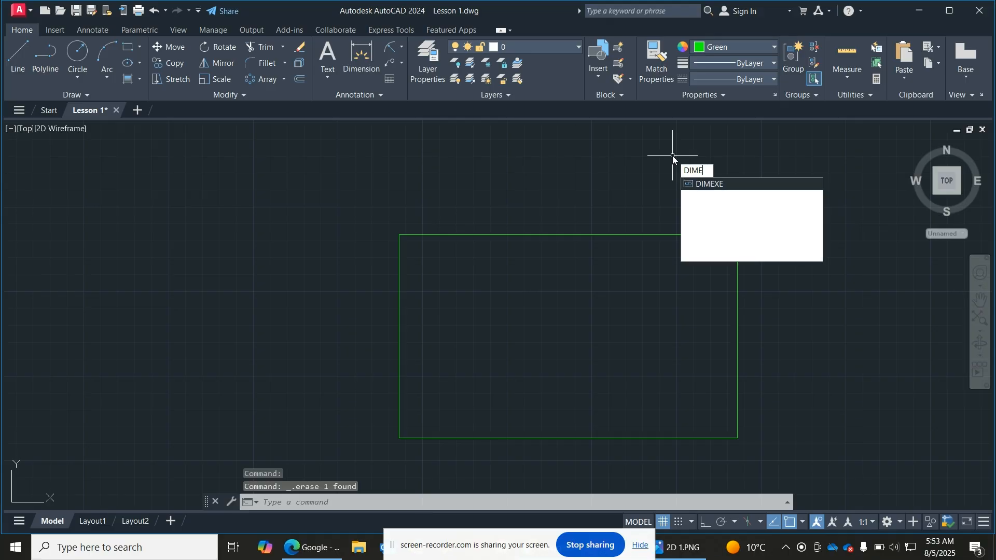
type("XO")
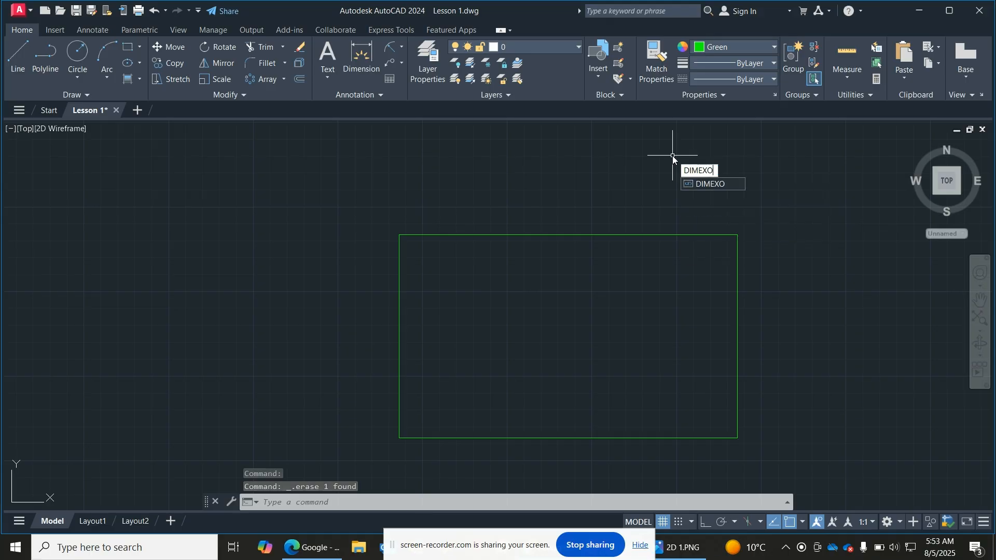
key("Return")
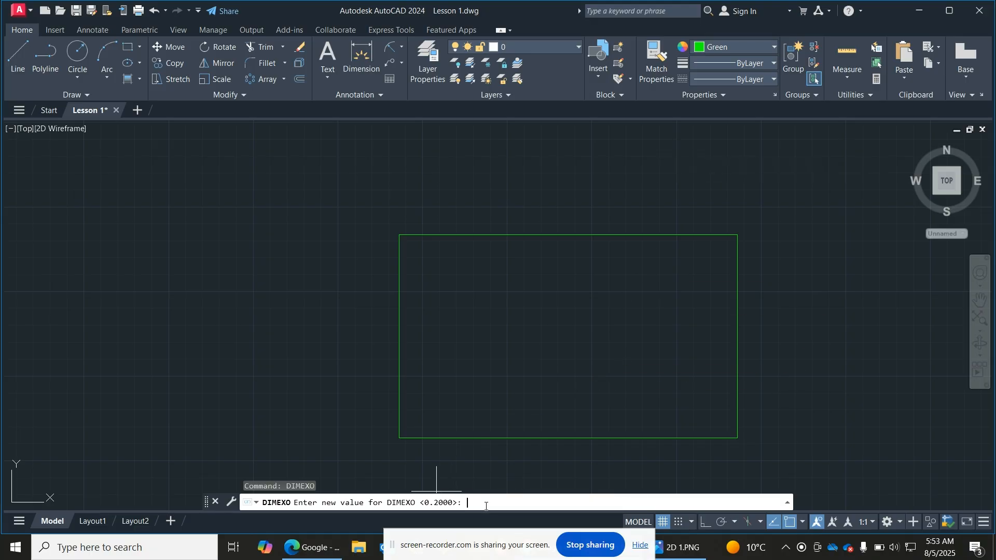
type("2")
key("Return")
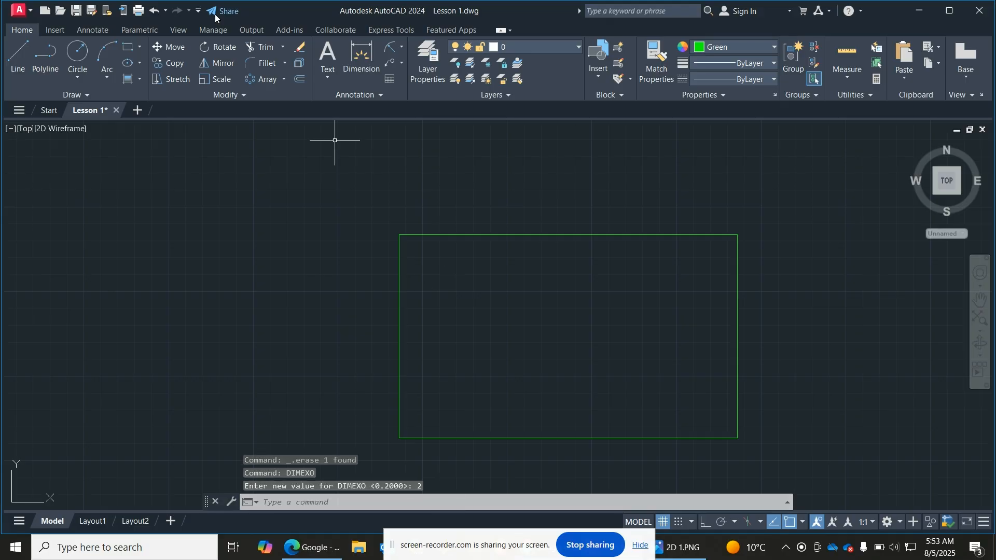
Dimension the rectangle's top edge with the dimension line above it, and check the gap between extension lines and corners
left_click(362, 56)
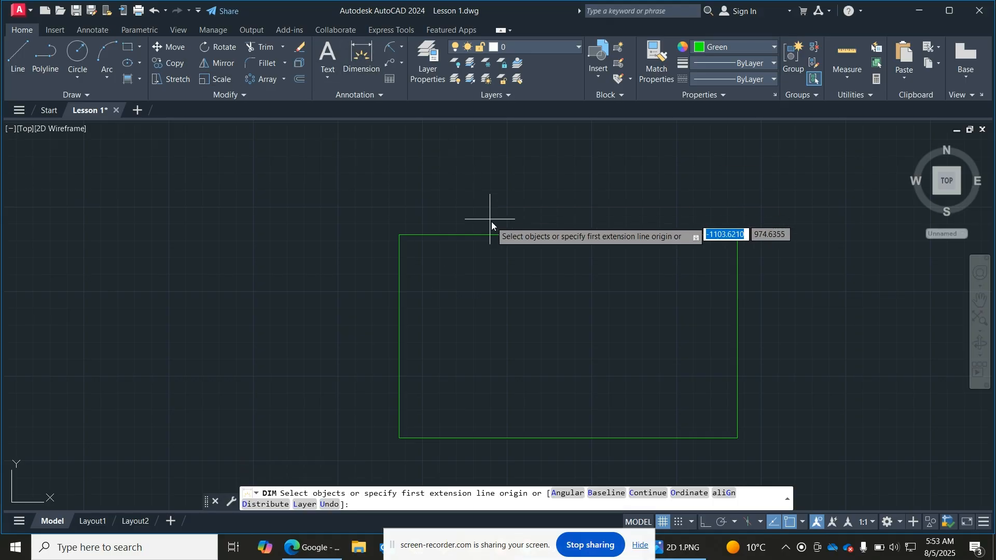
left_click(496, 236)
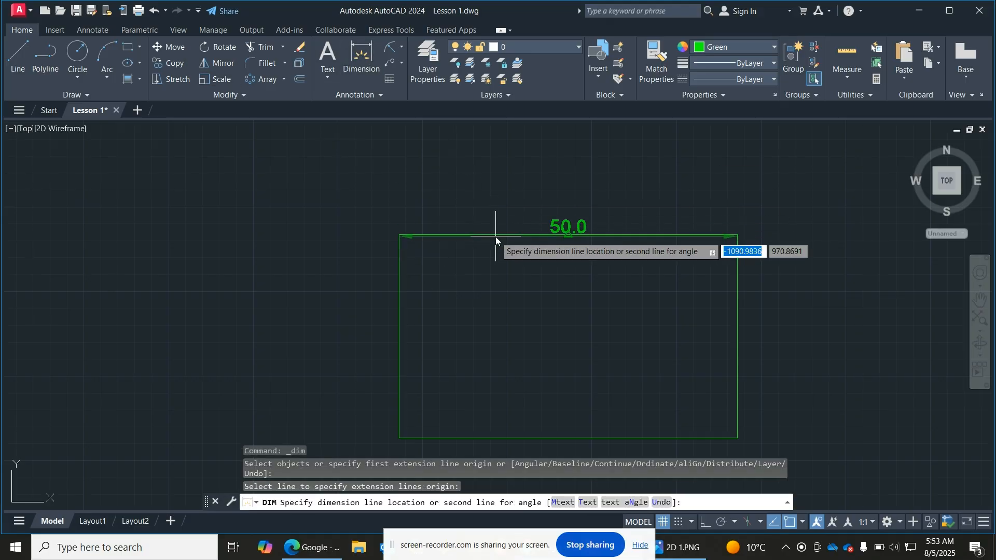
left_click(501, 184)
scroll(406, 226, "down", 3)
scroll(406, 227, "up", 7)
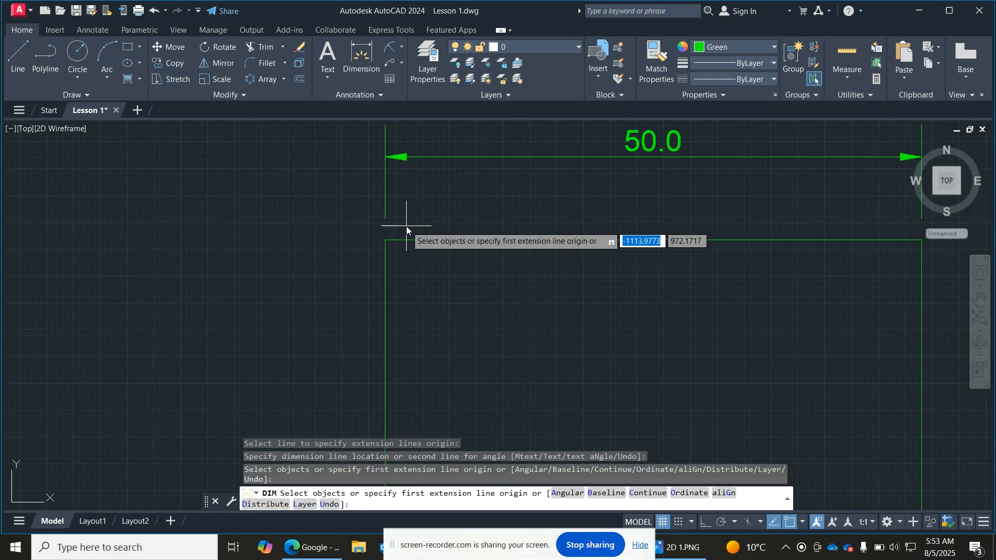
scroll(406, 227, "down", 5)
scroll(411, 160, "up", 2)
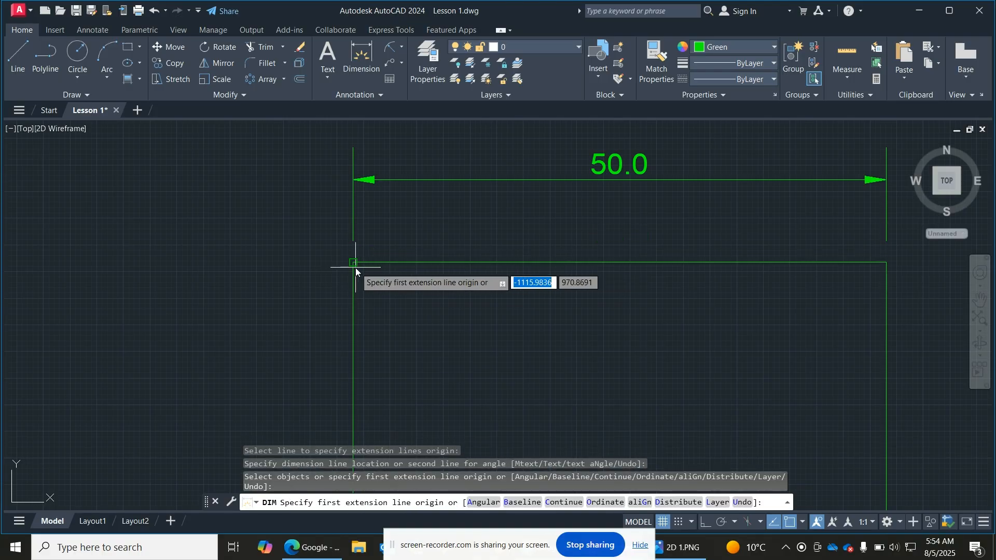
key("Escape")
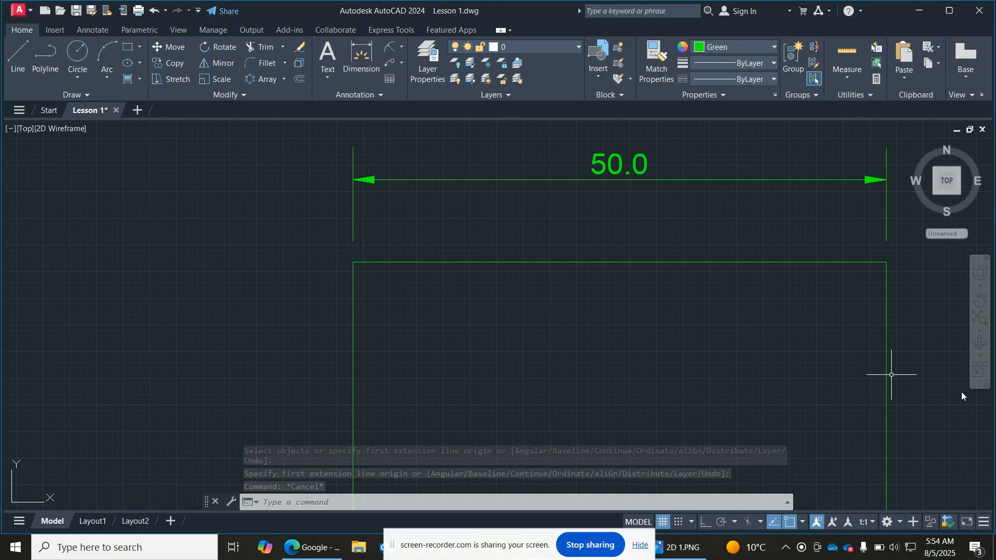
Erase the rectangle and its dimension to clear the drawing
scroll(643, 294, "down", 5)
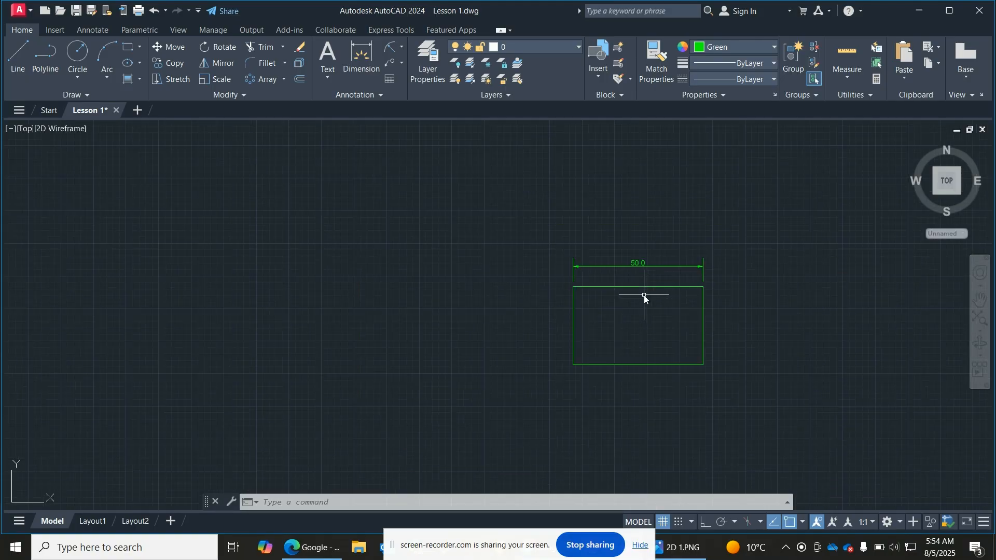
scroll(706, 311, "up", 4)
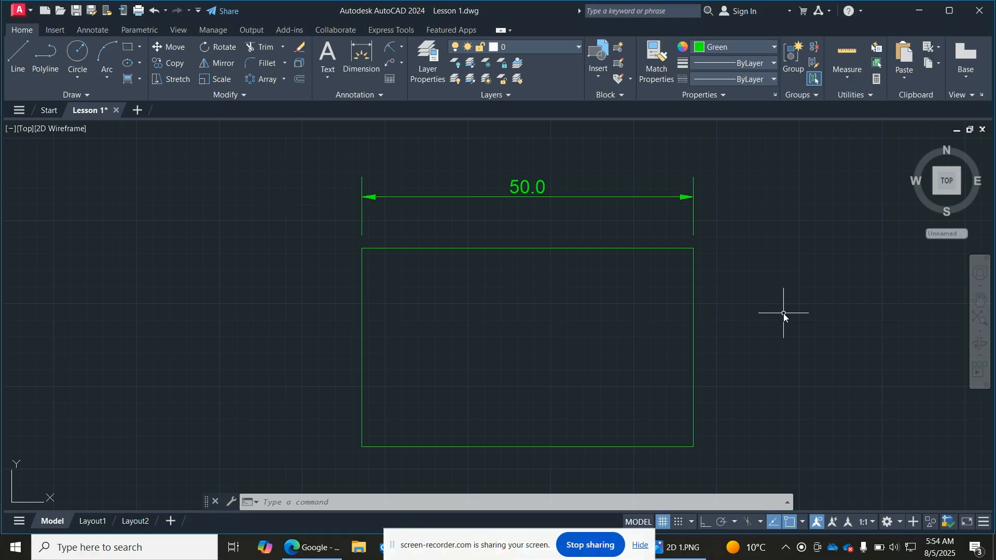
key("ctrl+a")
key("Delete")
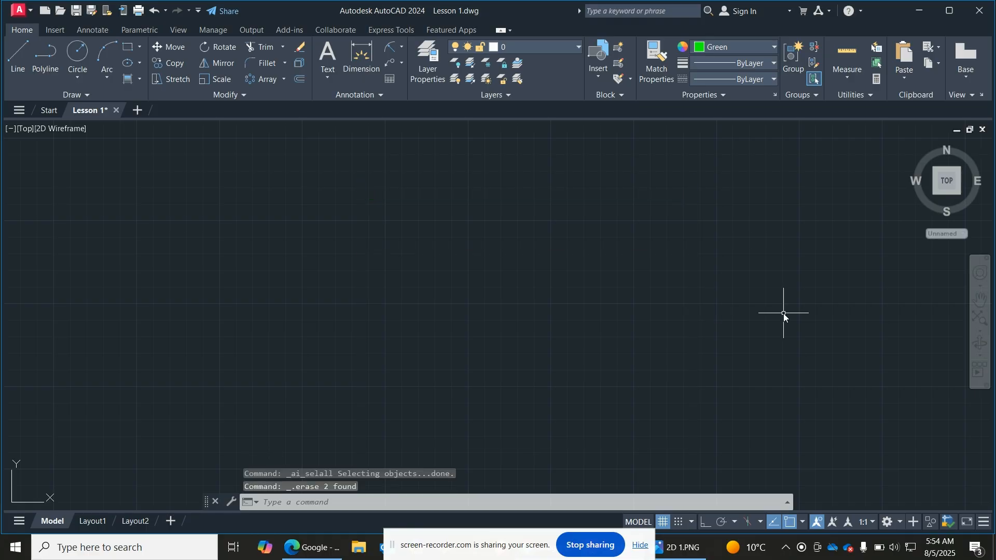
Consult the reference image 2D 1.PNG, and in AutoCAD set the current linetype for new objects to CENTER
left_click(689, 535)
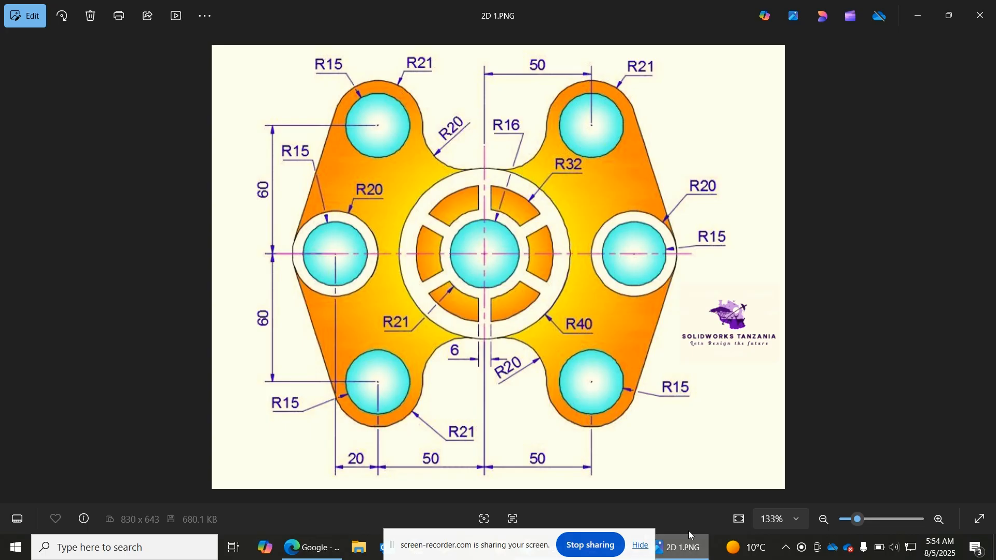
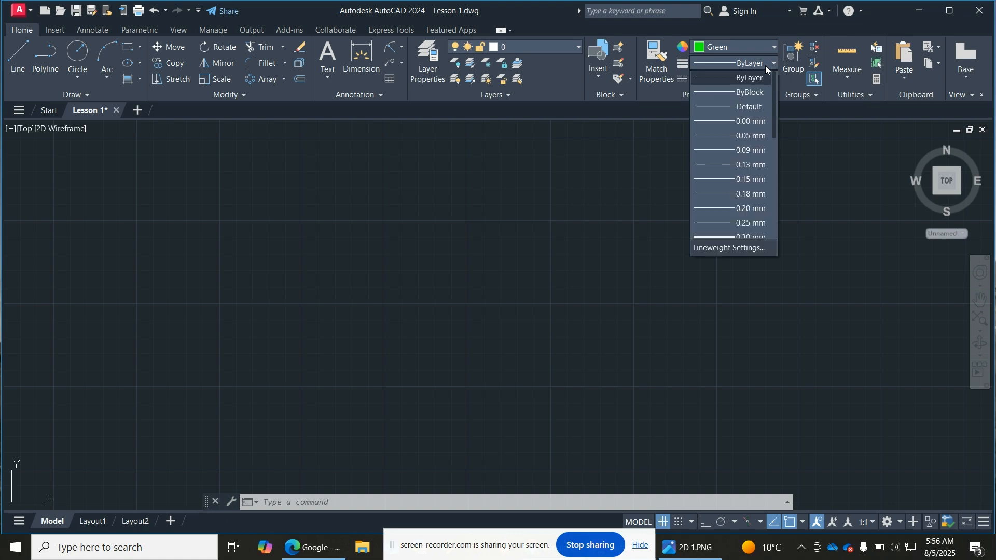
left_click(765, 66)
left_click(761, 81)
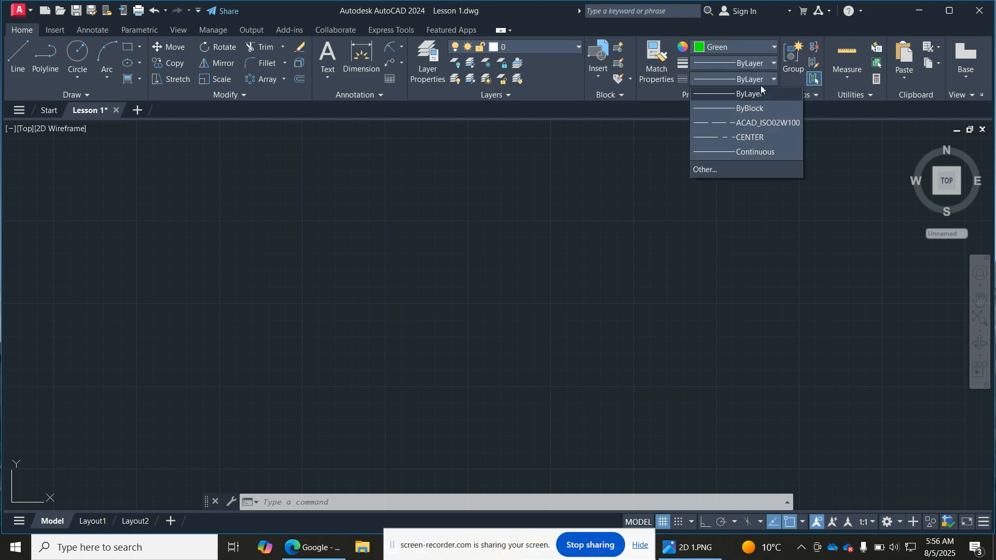
left_click(743, 137)
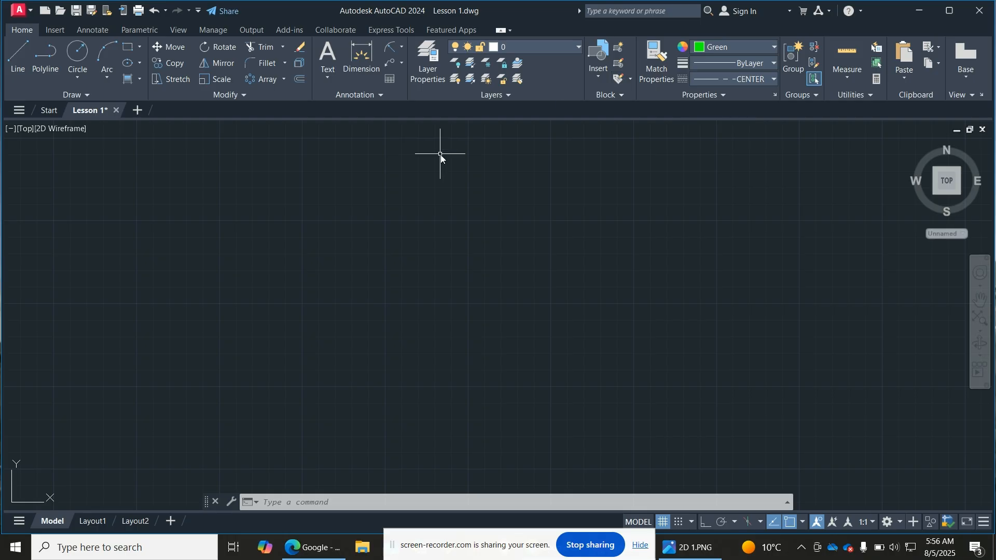
Consult the reference image 2D 1.PNG, turn on Ortho in AutoCAD and draw a horizontal centre line 200 units long
left_click(711, 548)
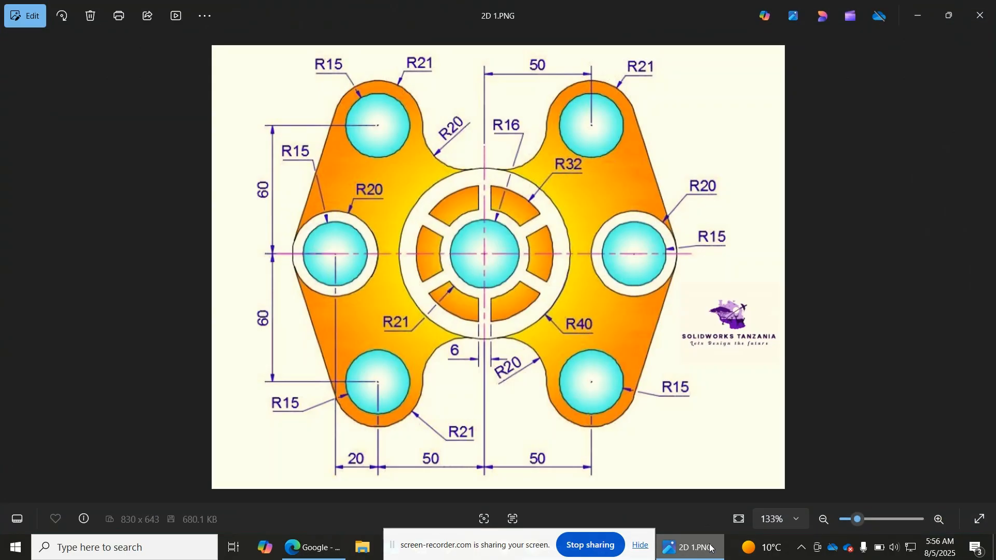
left_click(711, 548)
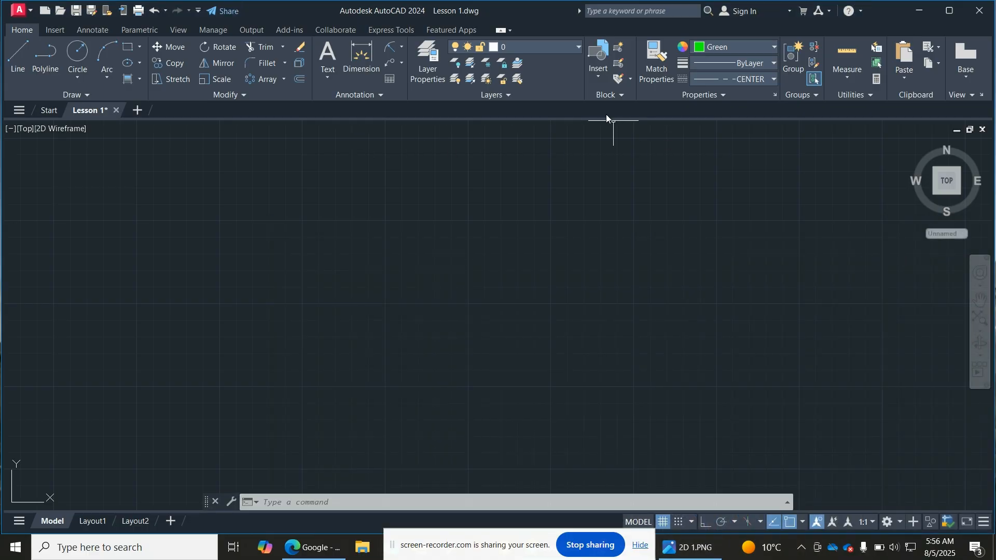
left_click(20, 63)
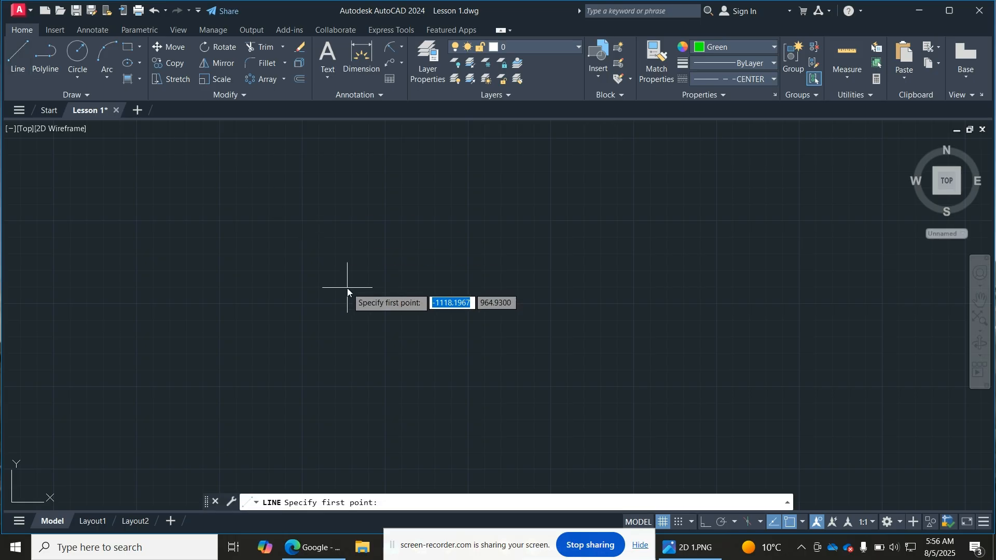
left_click(704, 521)
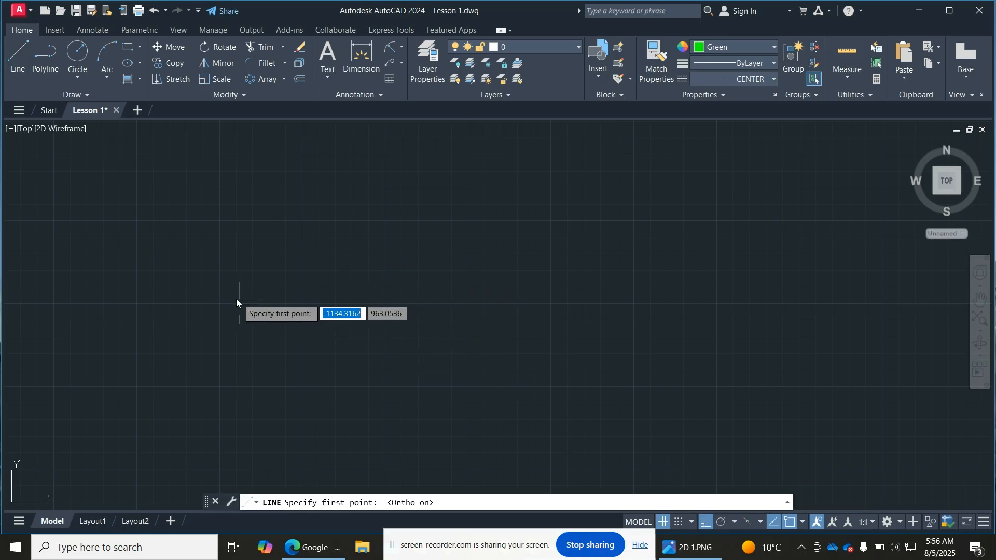
left_click(207, 292)
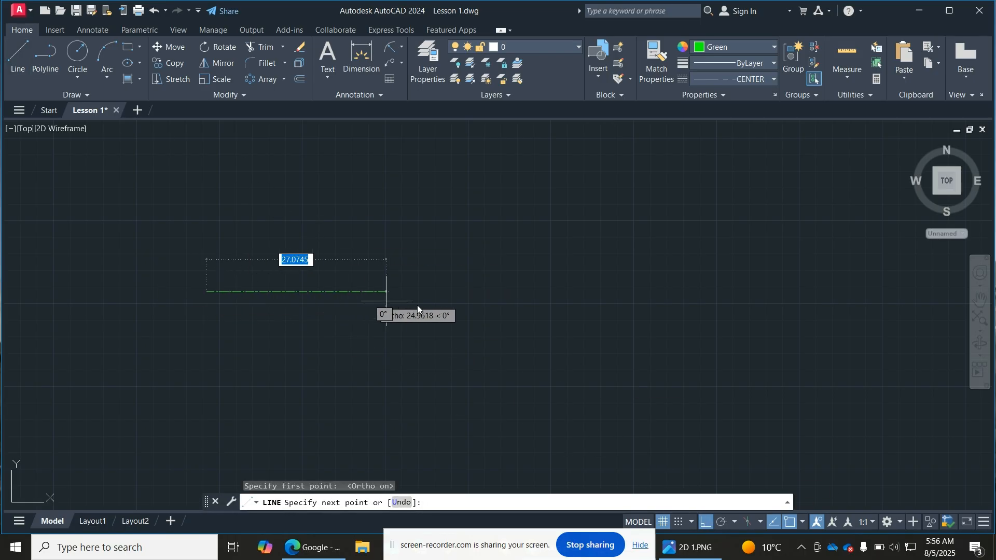
left_click(758, 296)
key("ctrl+z")
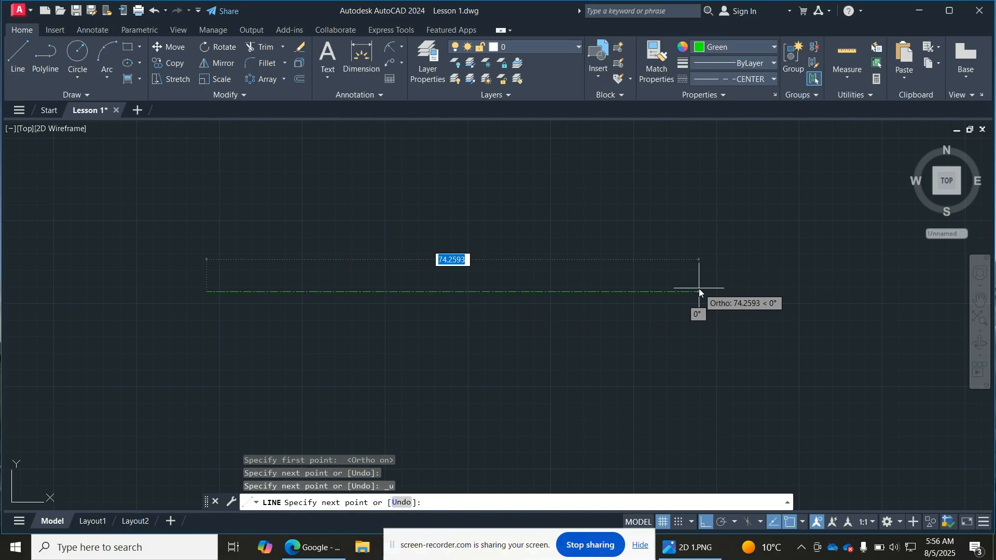
type("200")
key("Return")
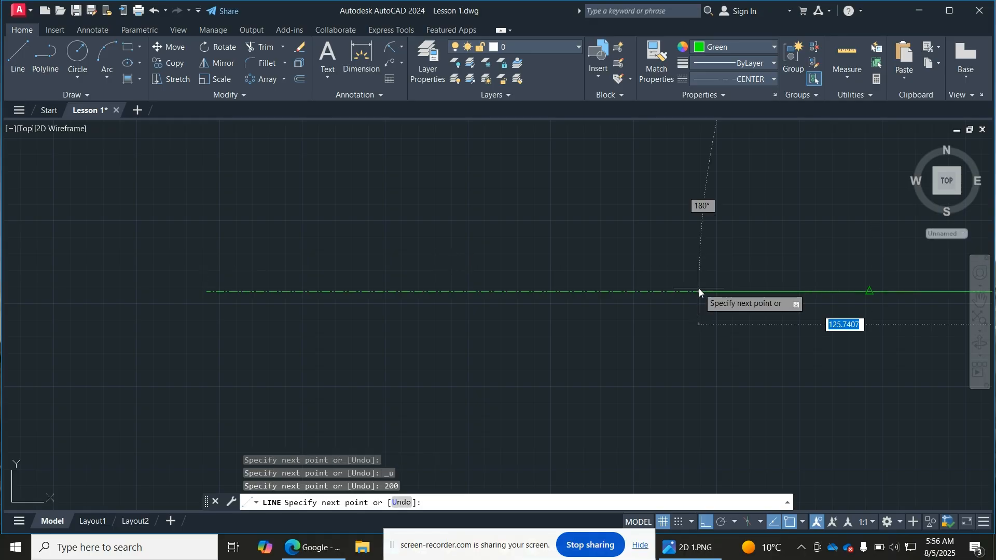
left_click(982, 317)
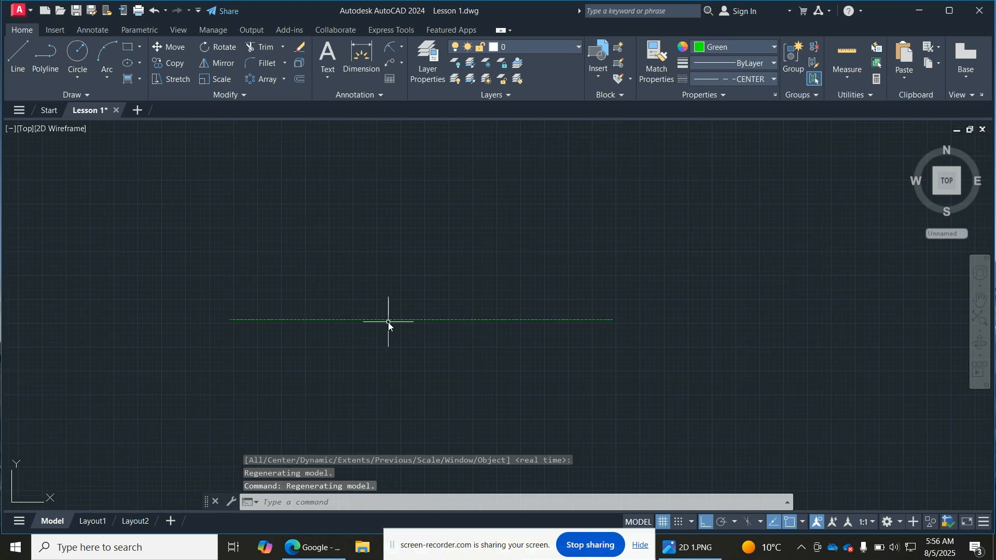
Draw a vertical centre line 100 units upward from the midpoint of the horizontal centre line
scroll(388, 322, "up", 2)
left_click(24, 58)
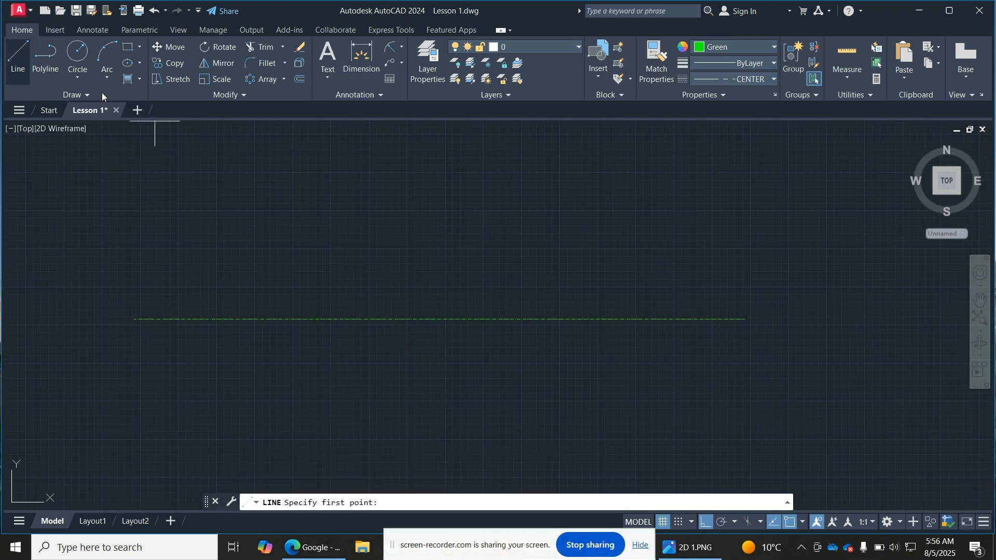
left_click(439, 320)
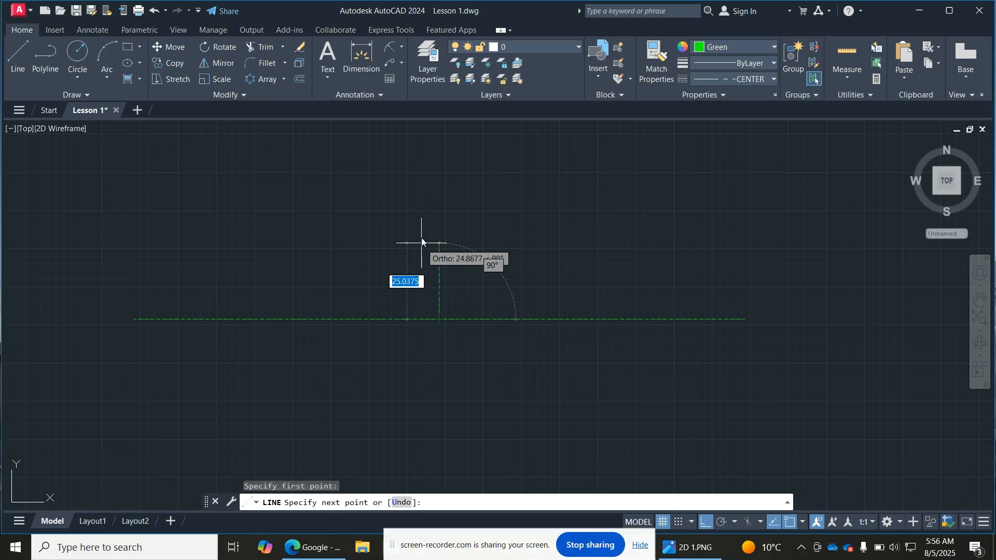
type("100")
key("Return")
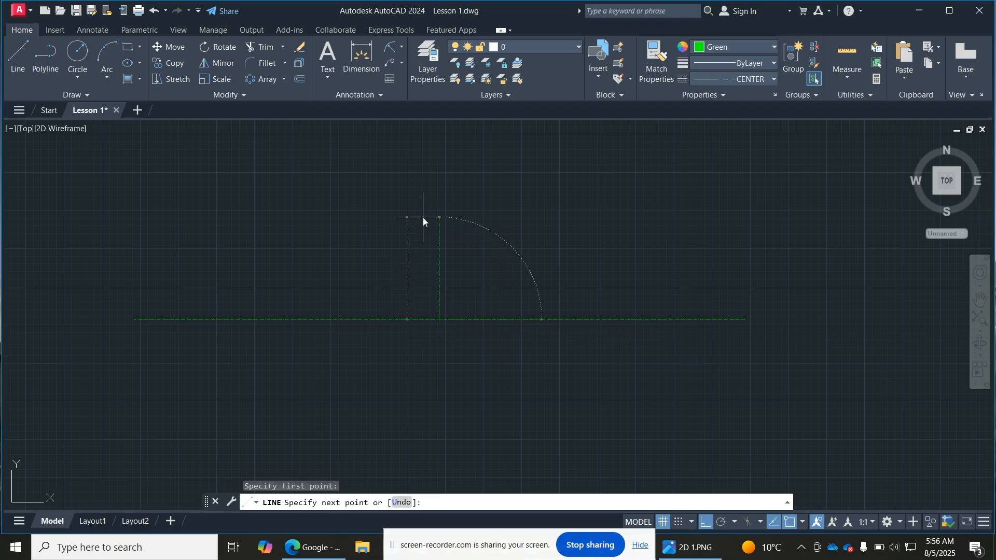
key("Return")
Draw a second vertical centre line 100 units downward from the midpoint of the horizontal centre line
key("Return")
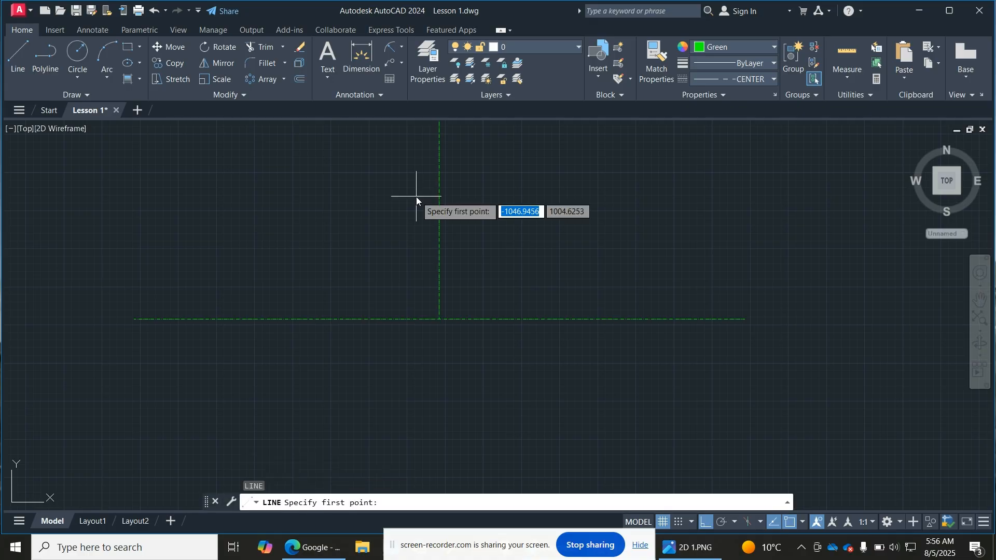
left_click(439, 320)
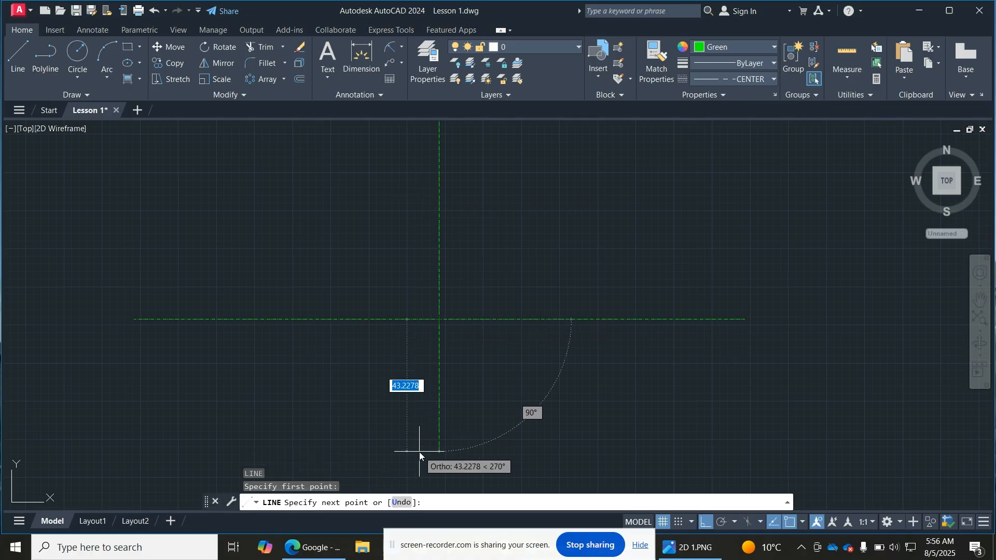
type("100")
key("Return")
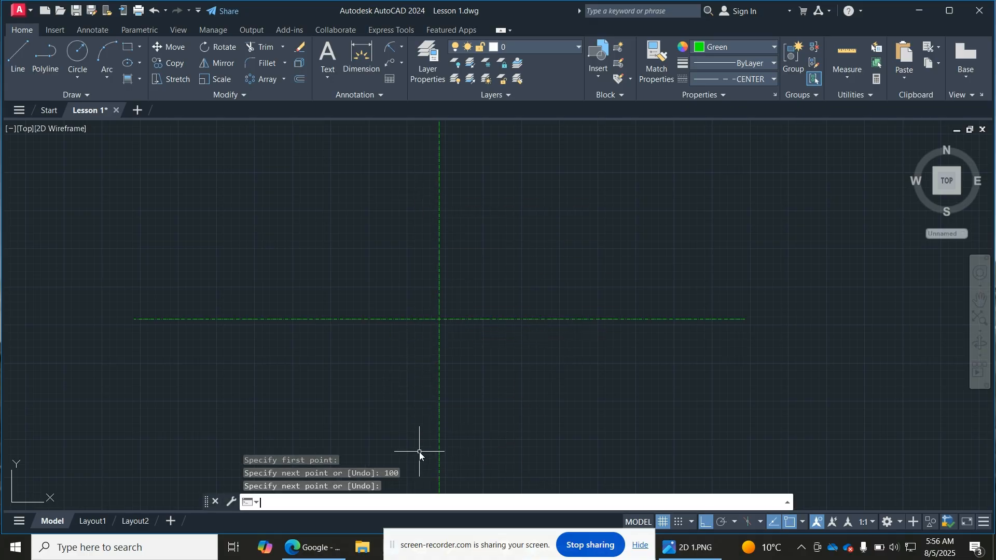
key("Return")
left_click(982, 317)
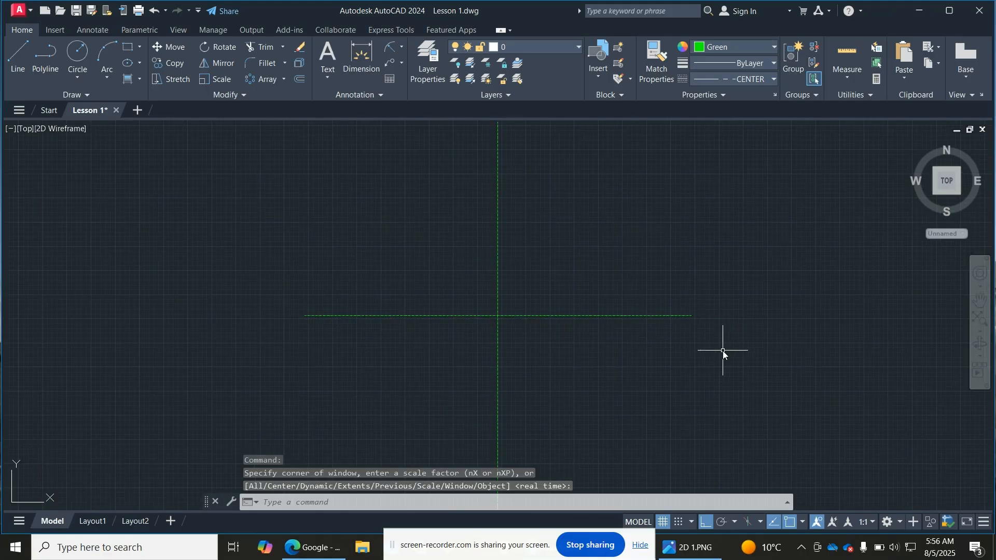
scroll(723, 351, "up", 4)
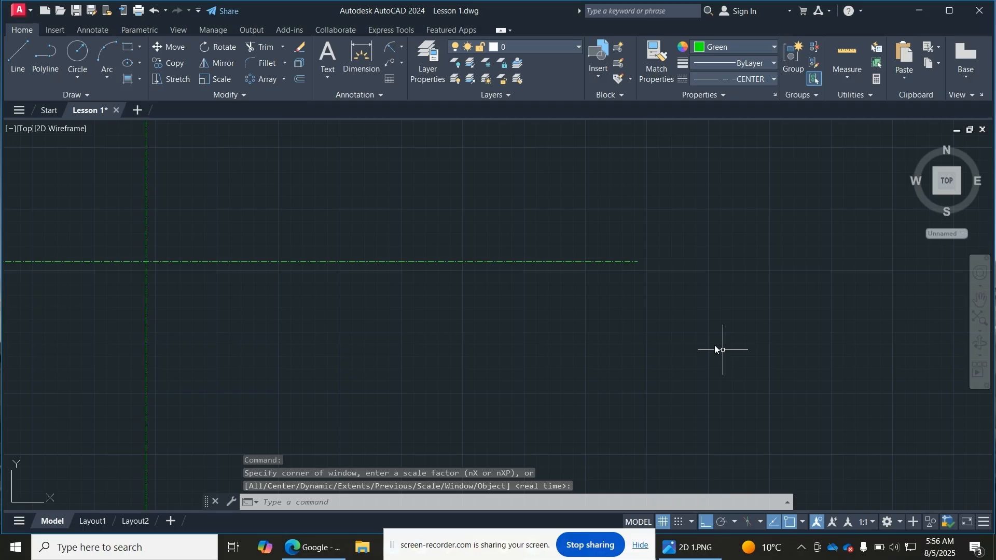
scroll(354, 238, "down", 4)
scroll(381, 250, "down", 4)
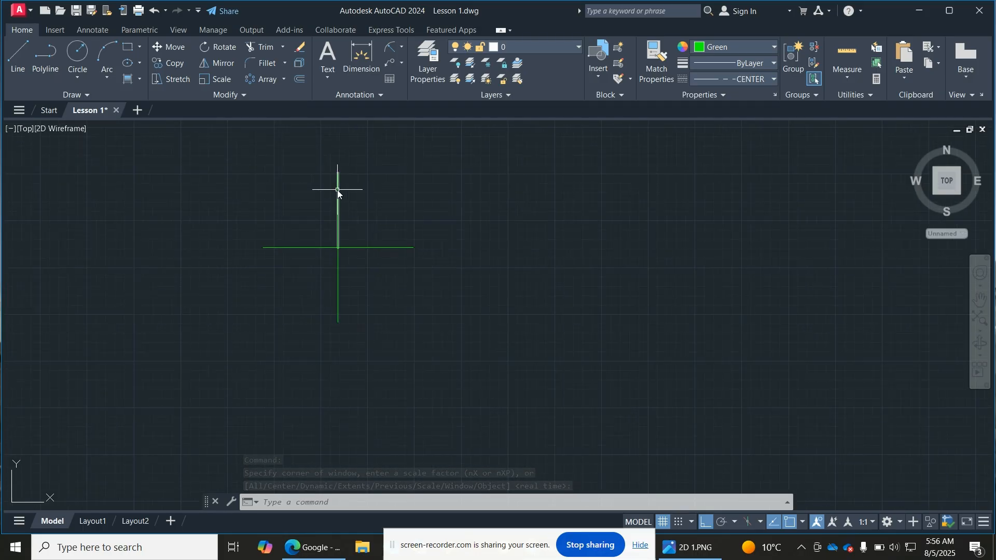
scroll(337, 191, "up", 6)
scroll(340, 196, "down", 2)
scroll(270, 283, "down", 2)
scroll(193, 303, "up", 2)
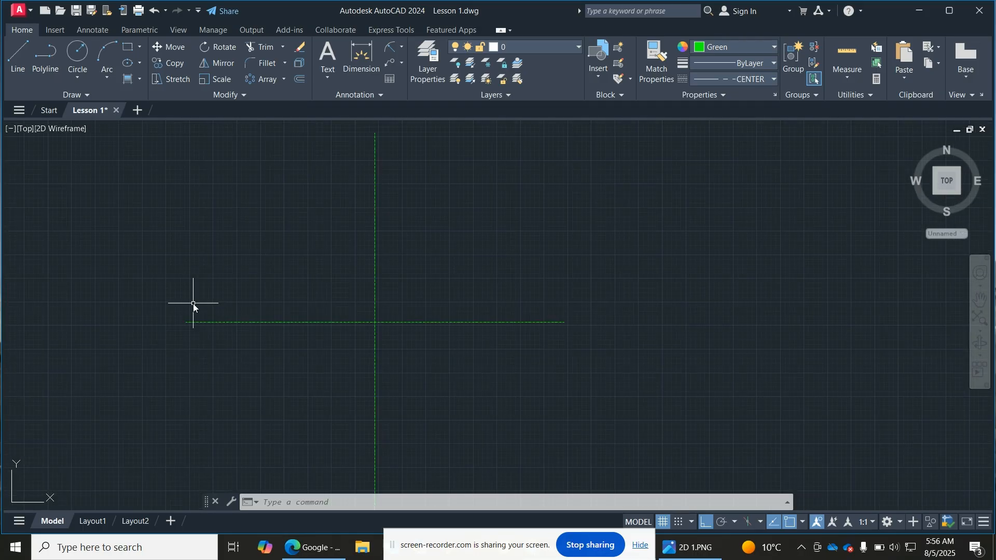
scroll(255, 302, "down", 2)
scroll(220, 310, "down", 4)
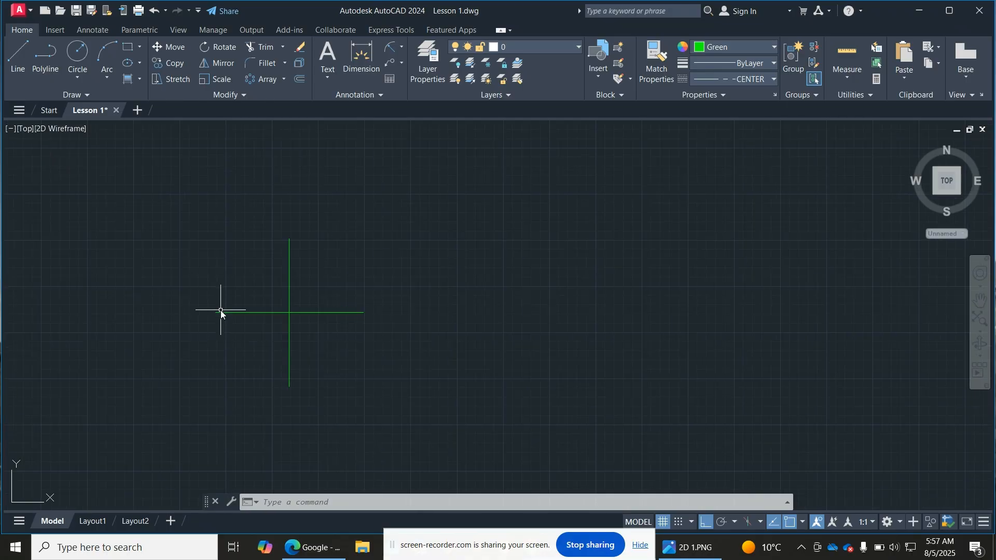
scroll(219, 310, "up", 4)
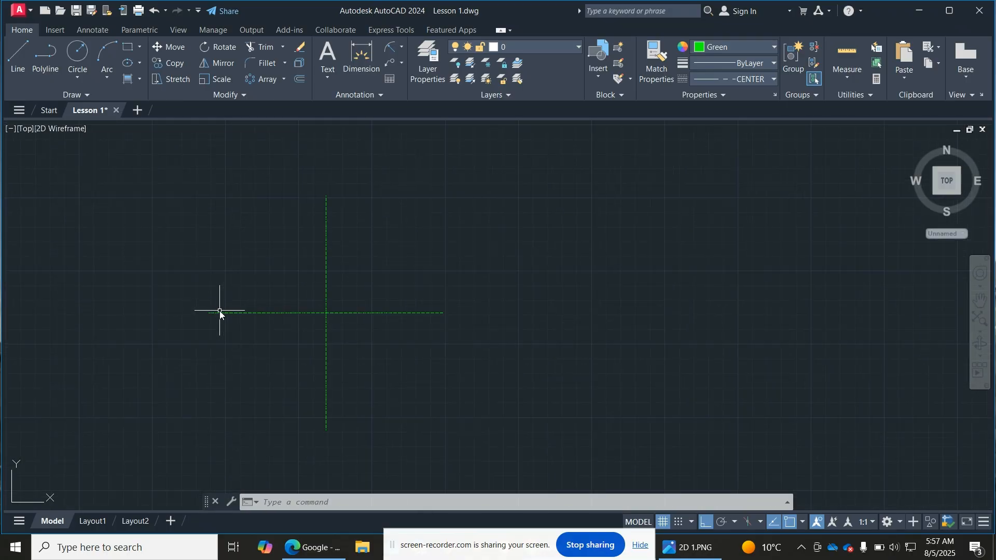
left_click(980, 332)
left_click(934, 341)
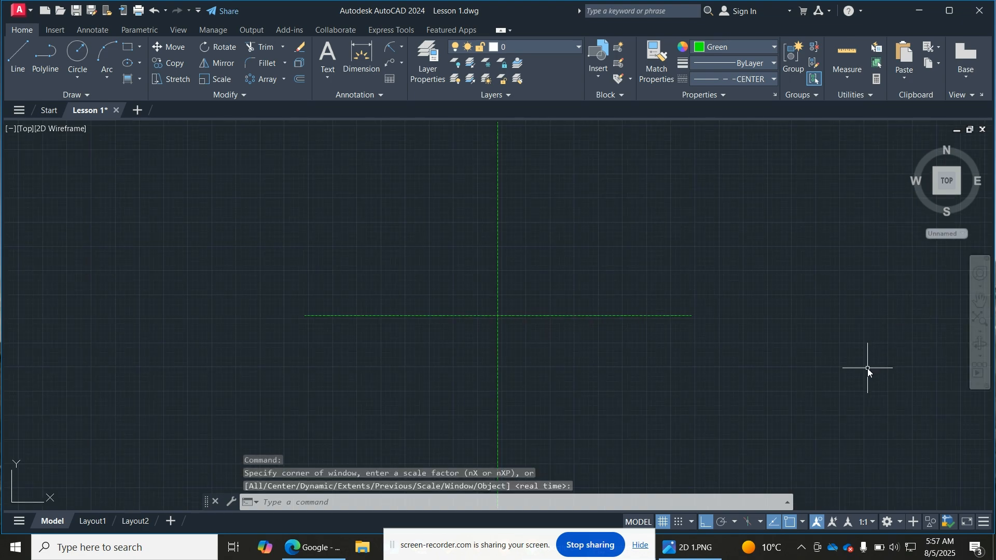
Check the central circle's radius in the reference image 2D 1.PNG, and return to the AutoCAD drawing
left_click(690, 548)
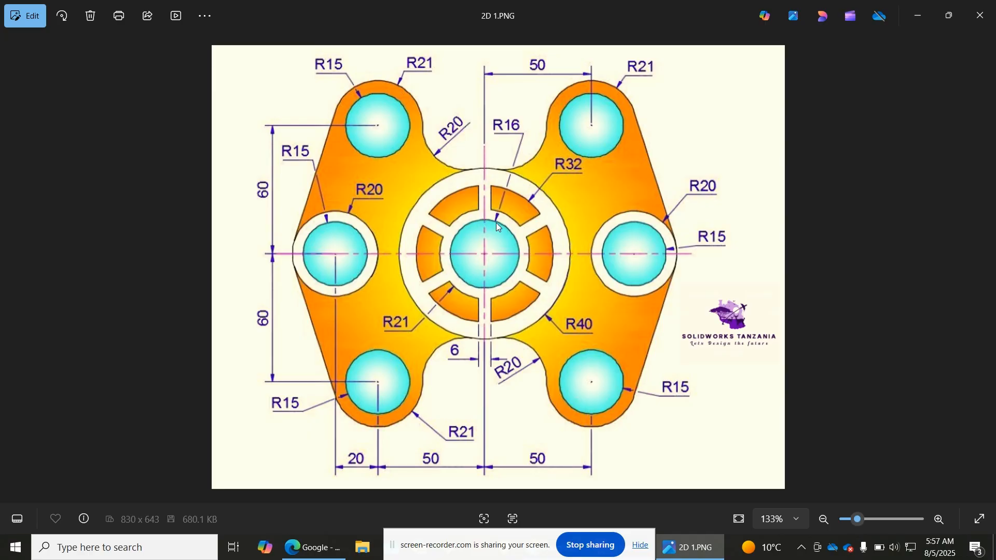
key("alt+Tab")
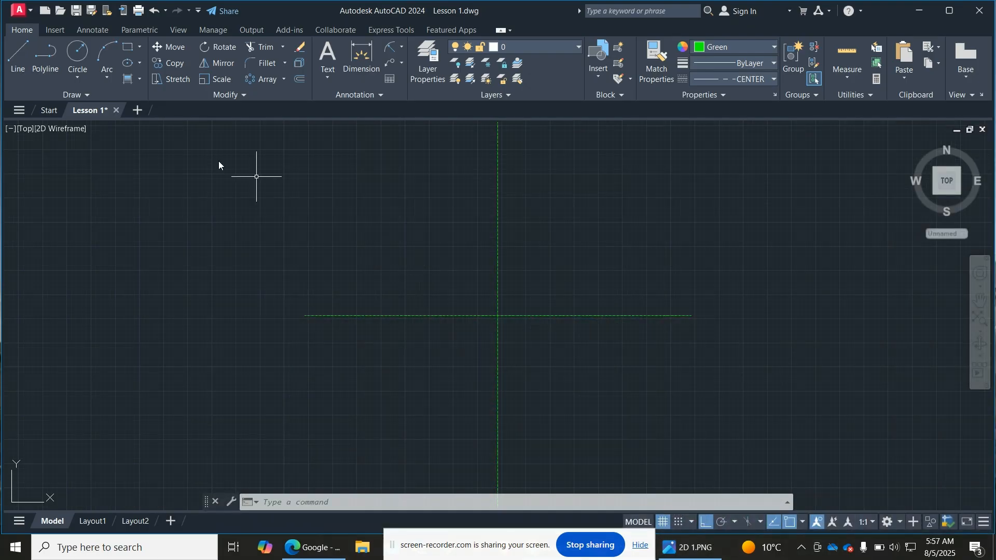
left_click(81, 81)
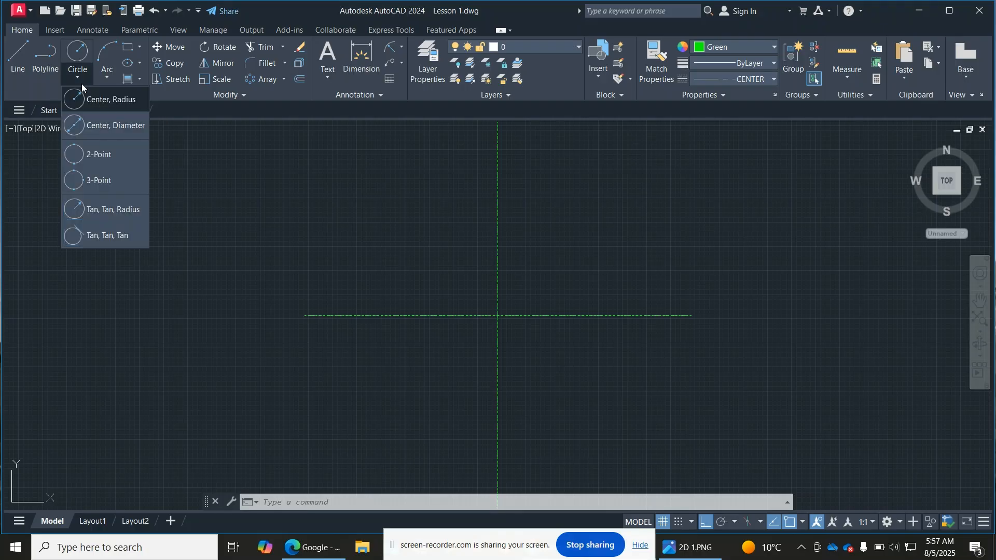
left_click(119, 100)
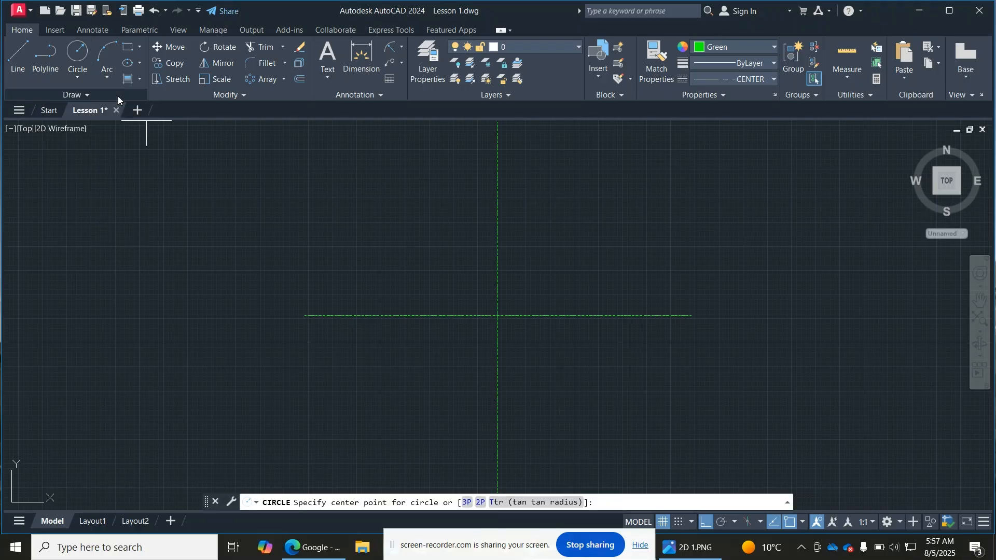
left_click(497, 317)
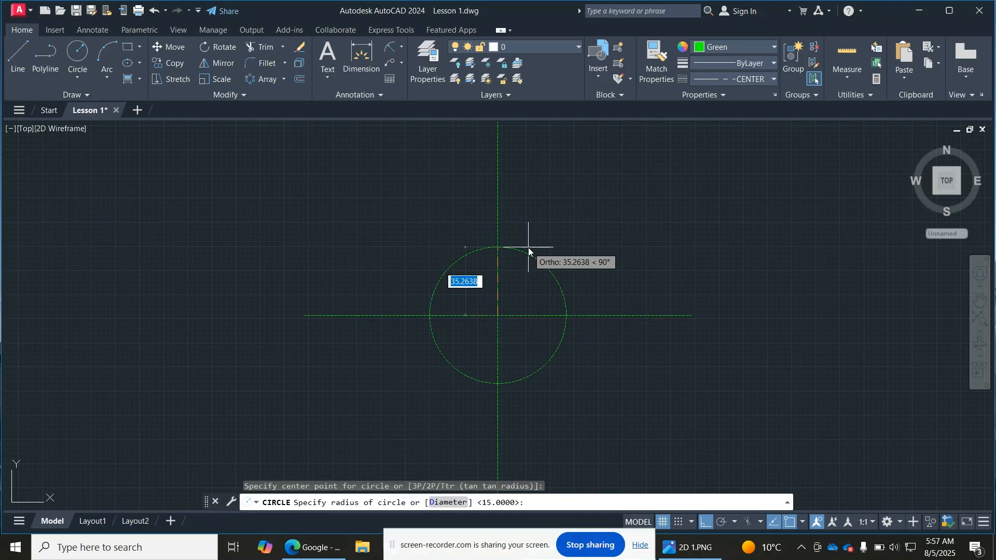
key("Escape")
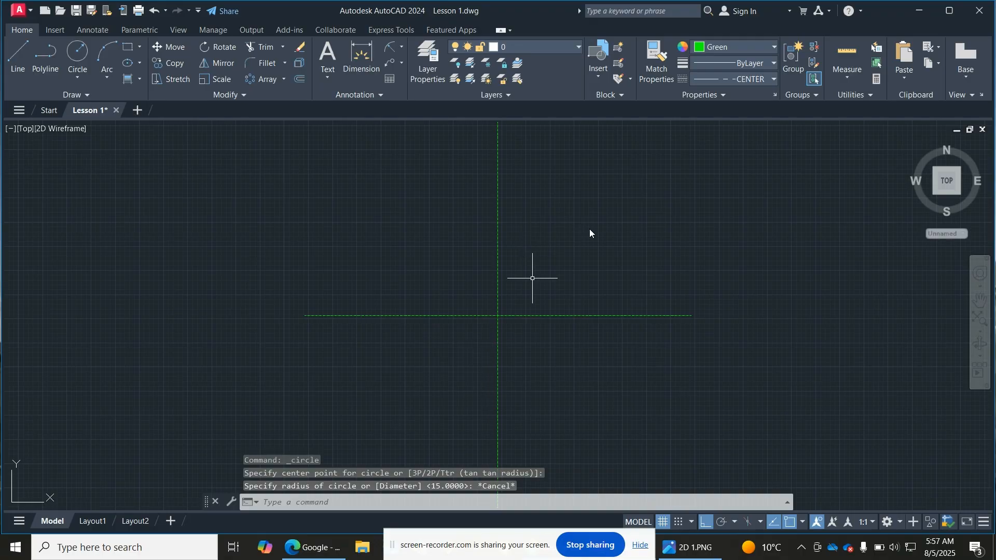
Set the current linetype to ByLayer and draw a circle of radius 16 centred on the intersection of the centre lines
left_click(762, 79)
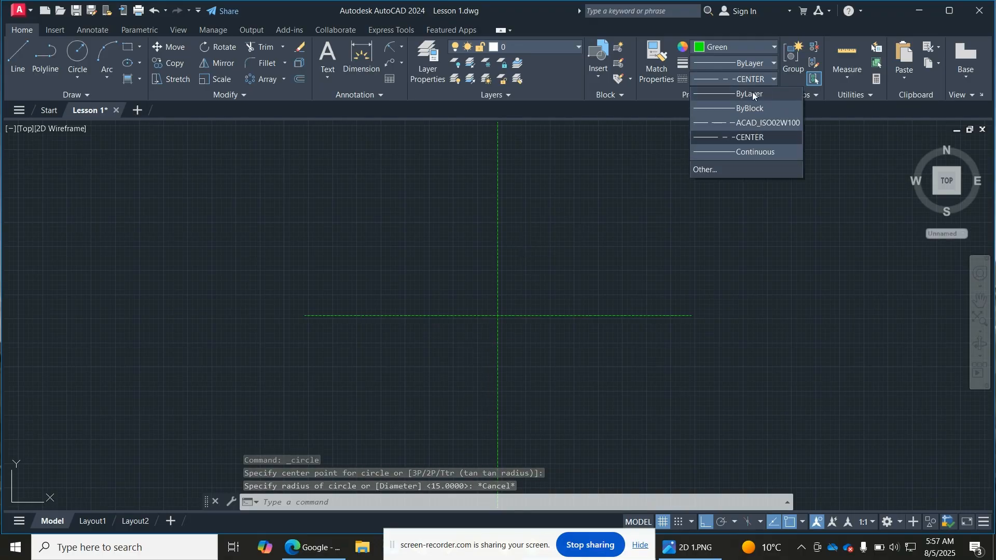
left_click(752, 93)
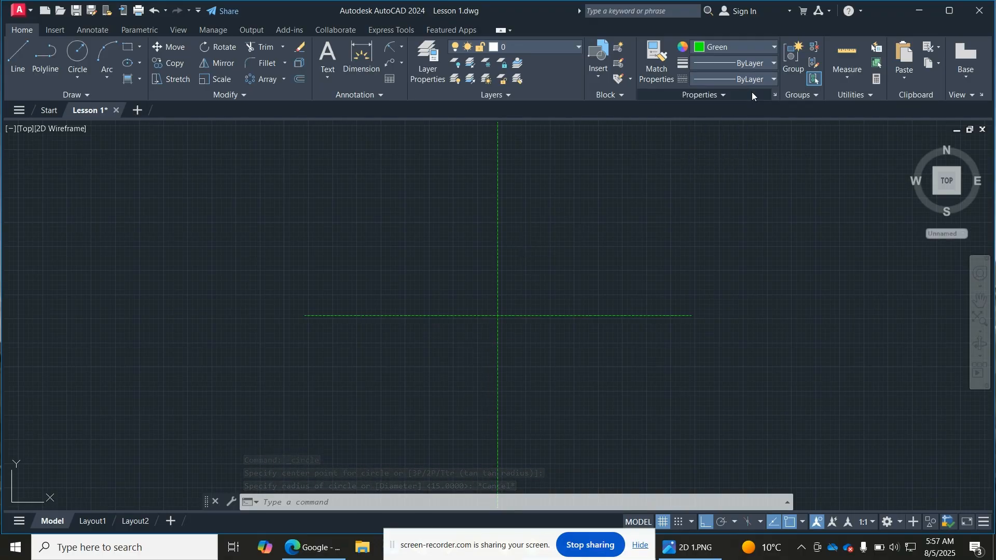
left_click(86, 82)
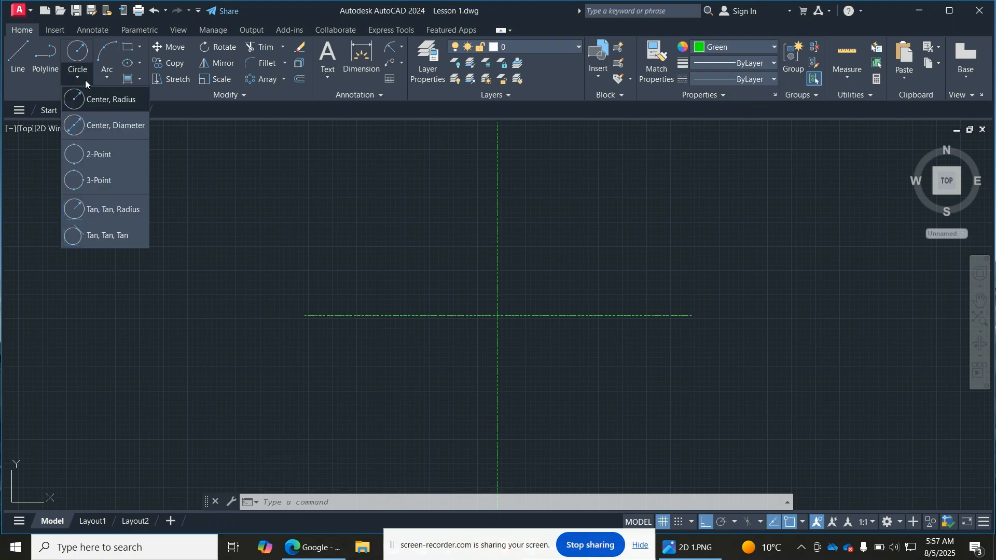
left_click(98, 99)
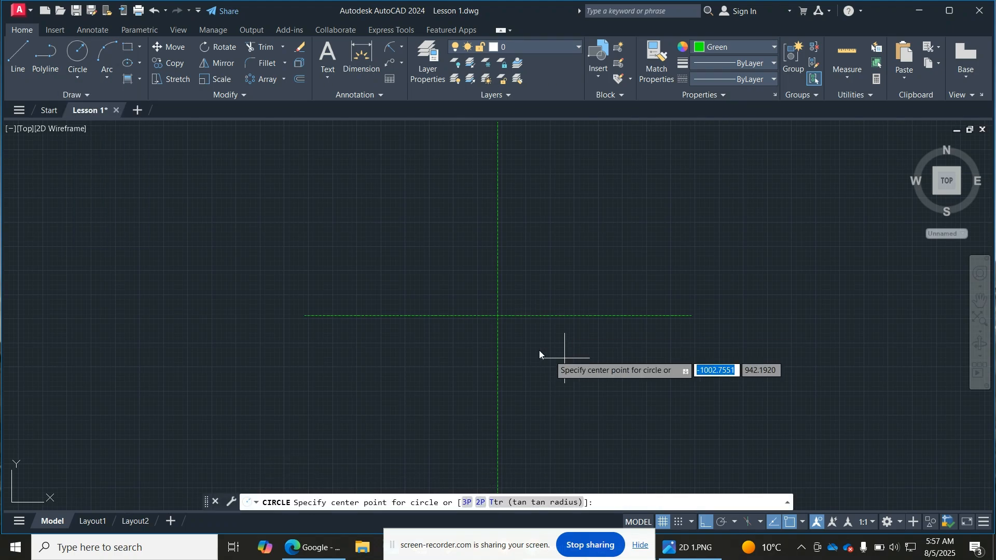
left_click(497, 316)
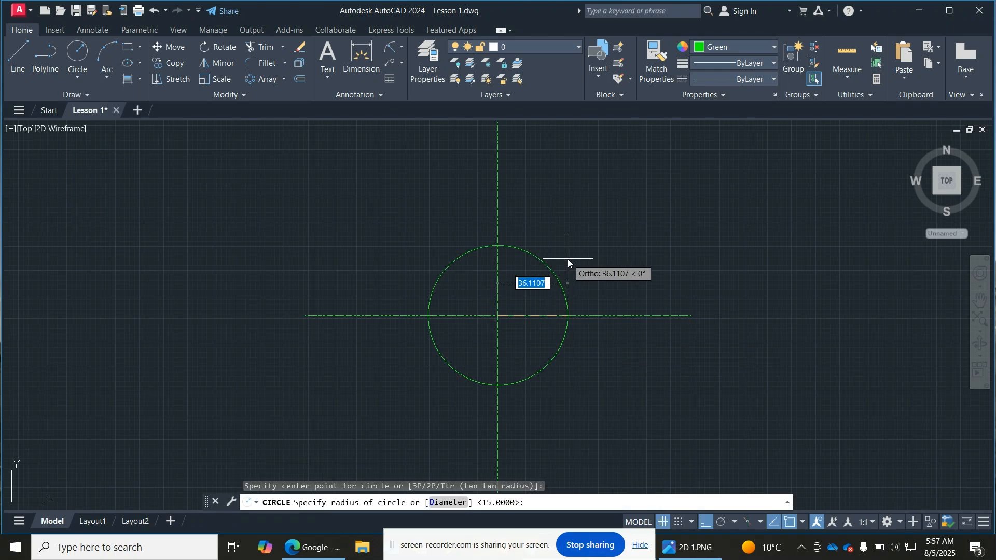
type("16")
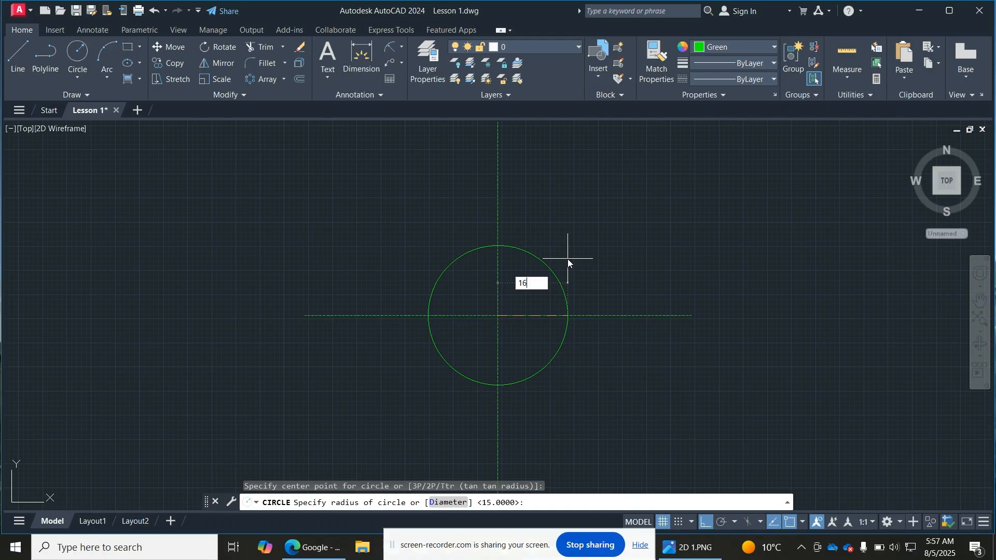
key("Return")
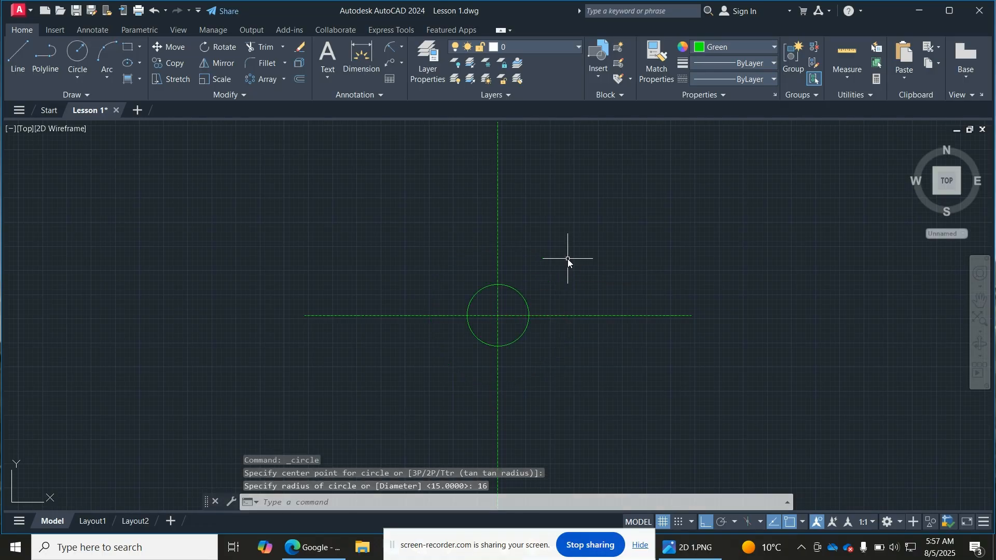
Check the outer ring's radius in the reference image 2D 1.PNG, and draw a circle of radius 40 centred on the centre-line intersection
left_click(680, 545)
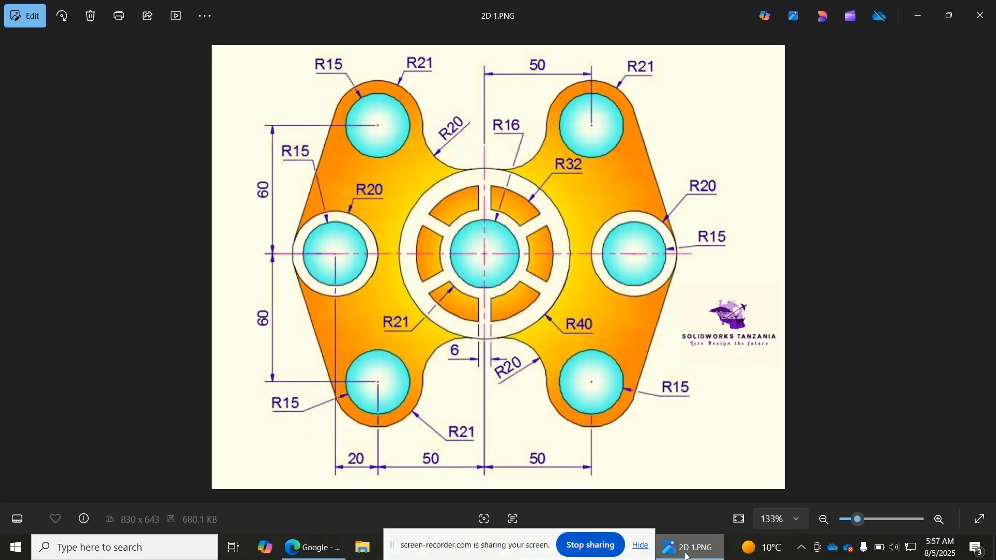
left_click(669, 542)
left_click(78, 52)
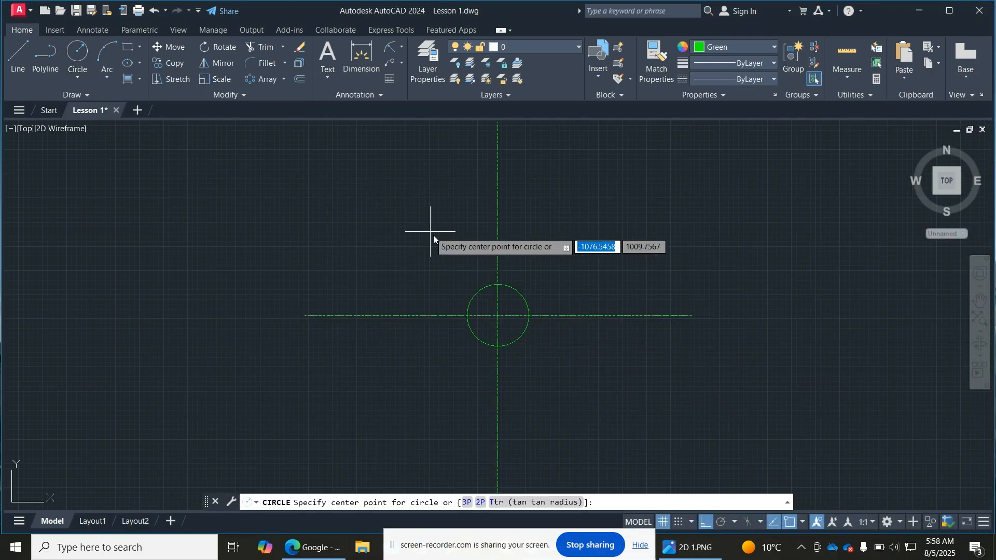
left_click(500, 317)
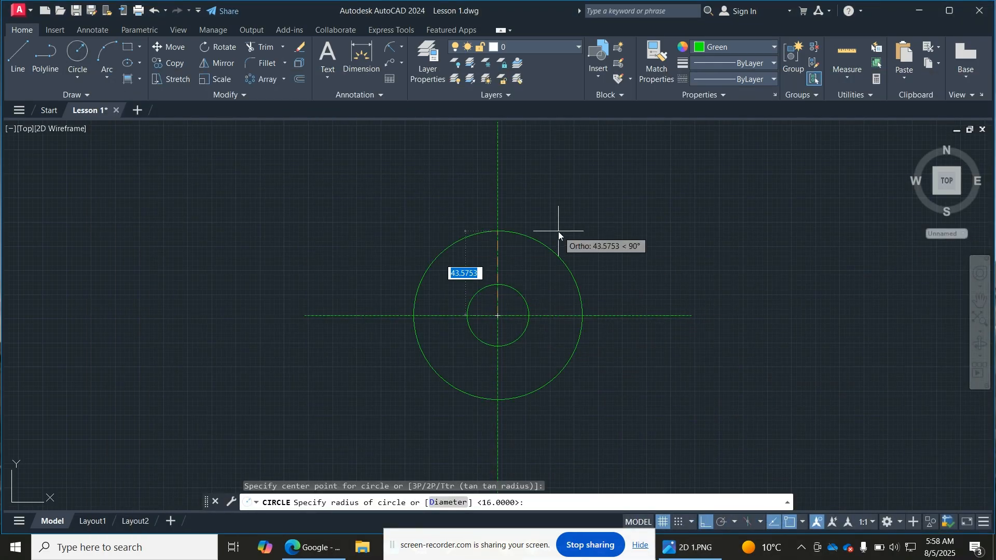
type("40")
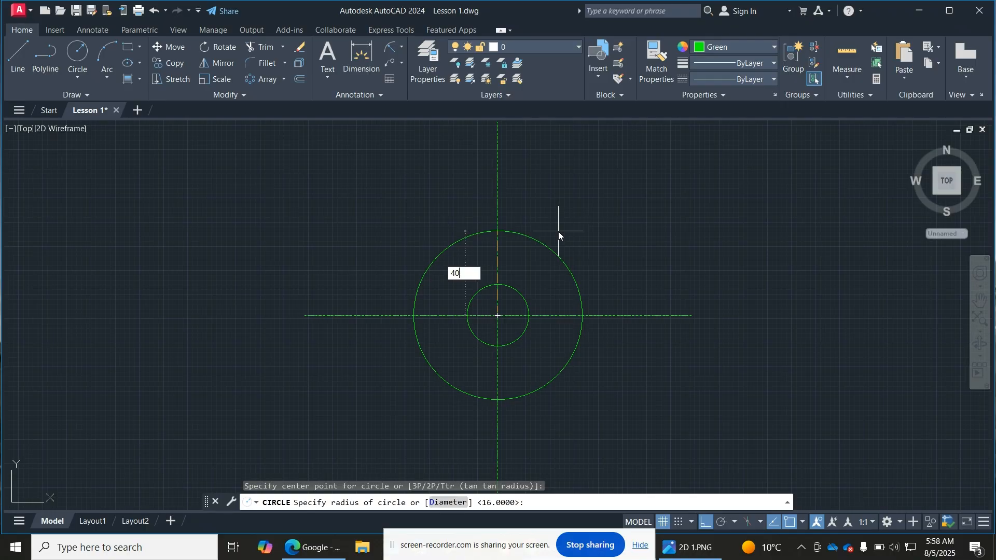
key("Return")
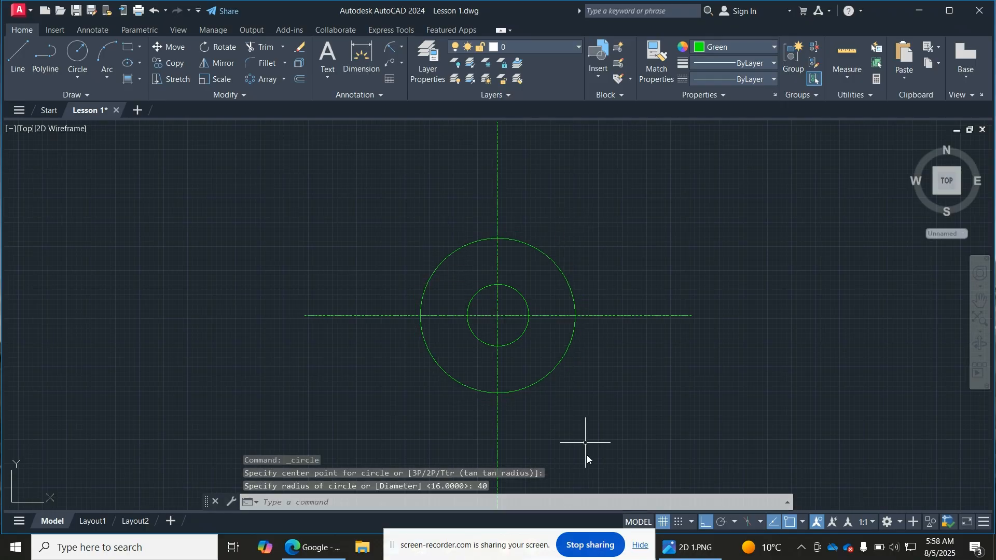
Check the inner ring radii in the reference image, and draw a circle of radius 21 at the centre-line intersection
left_click(690, 547)
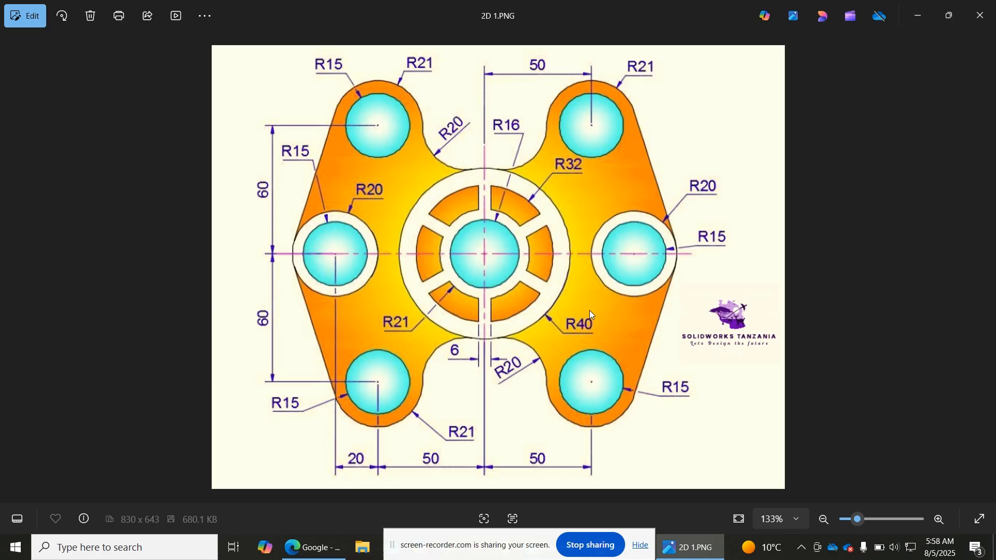
left_click(690, 548)
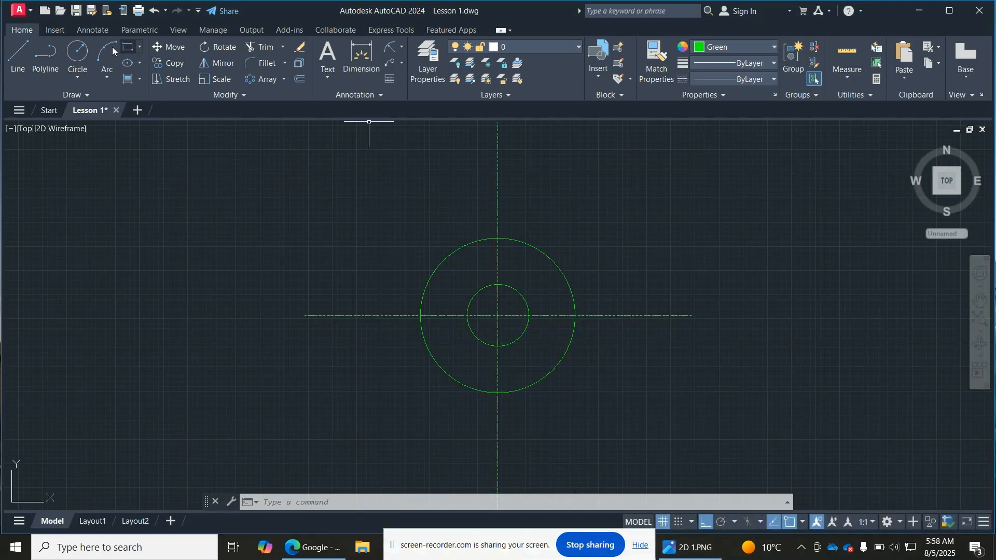
type("c")
key("Return")
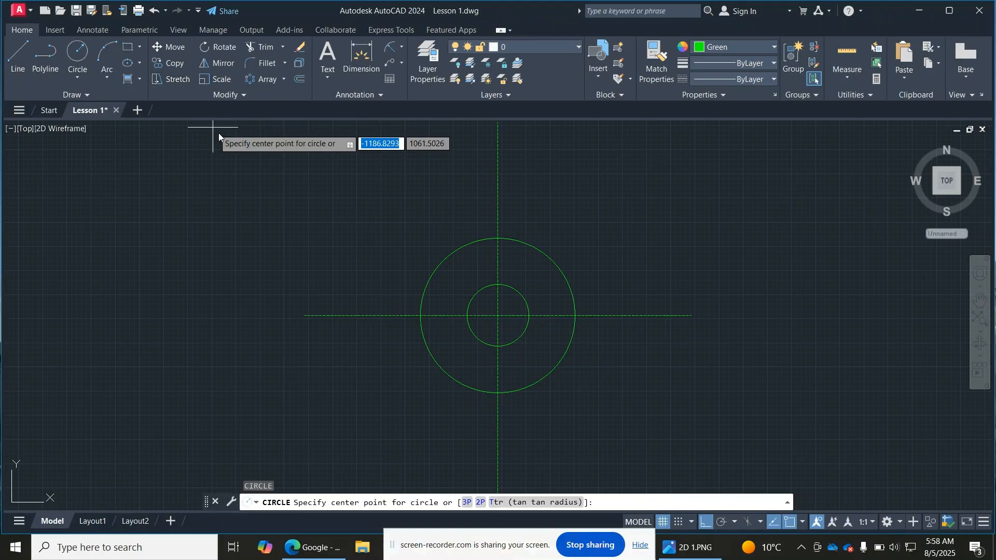
left_click(498, 316)
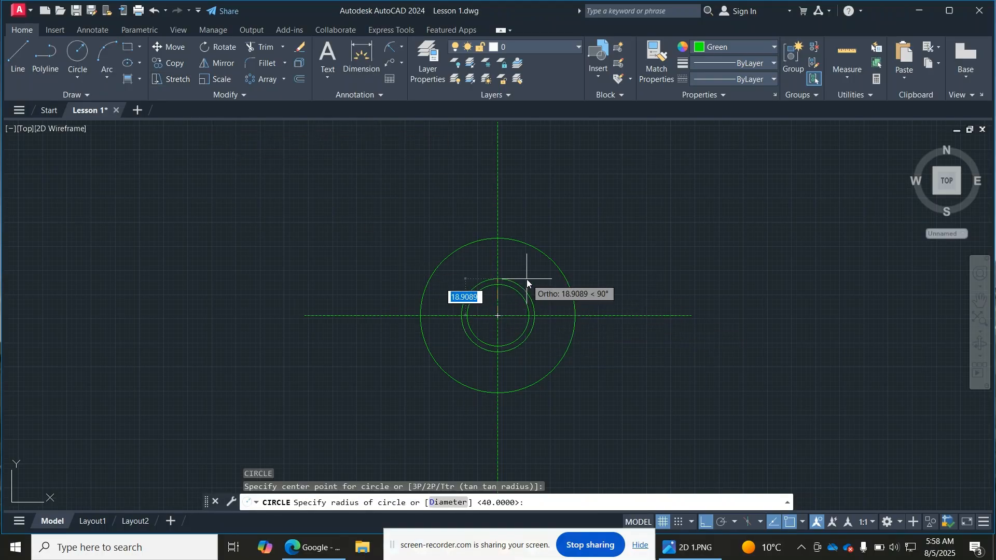
type("21")
key("Return")
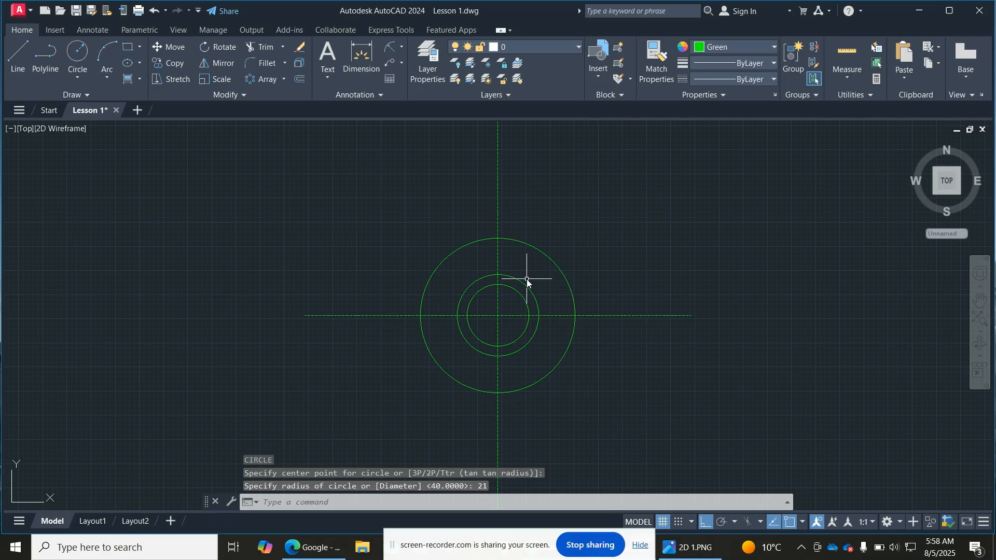
Draw a circle of radius 32 centred on the intersection of the centre lines
key("Return")
left_click(499, 316)
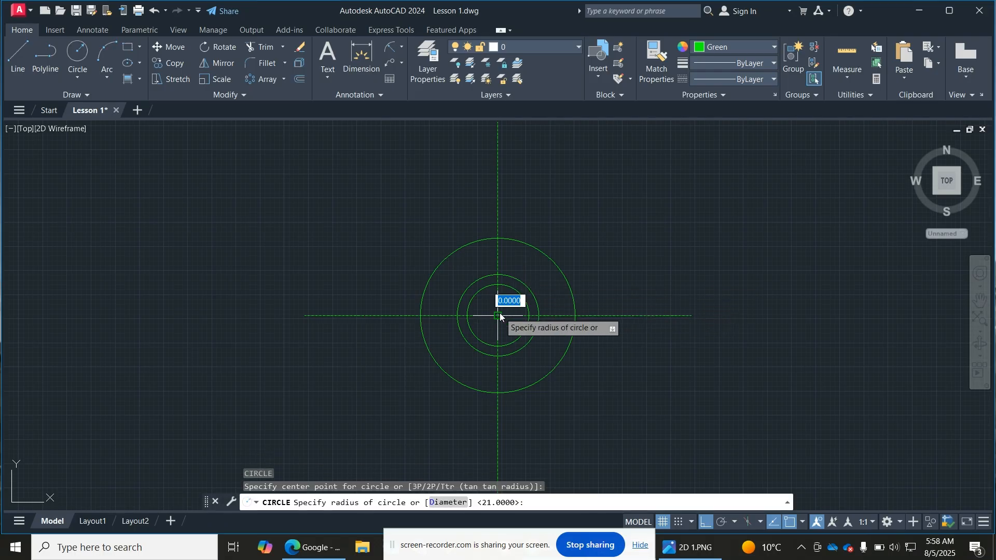
type("32")
key("Return")
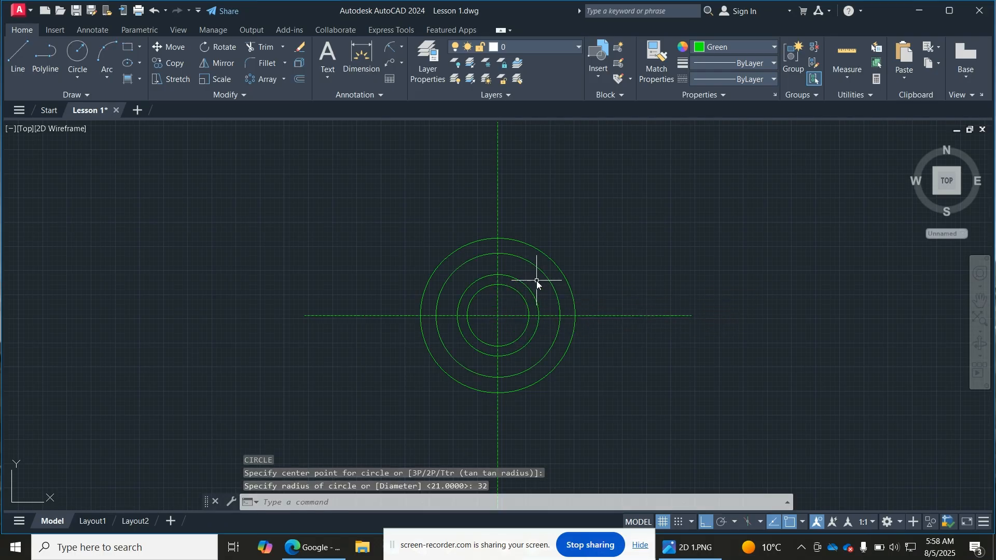
Examine the radius 21 and radius 32 circles up close, and fit the whole drawing in view
scroll(537, 281, "up", 5)
scroll(537, 281, "down", 5)
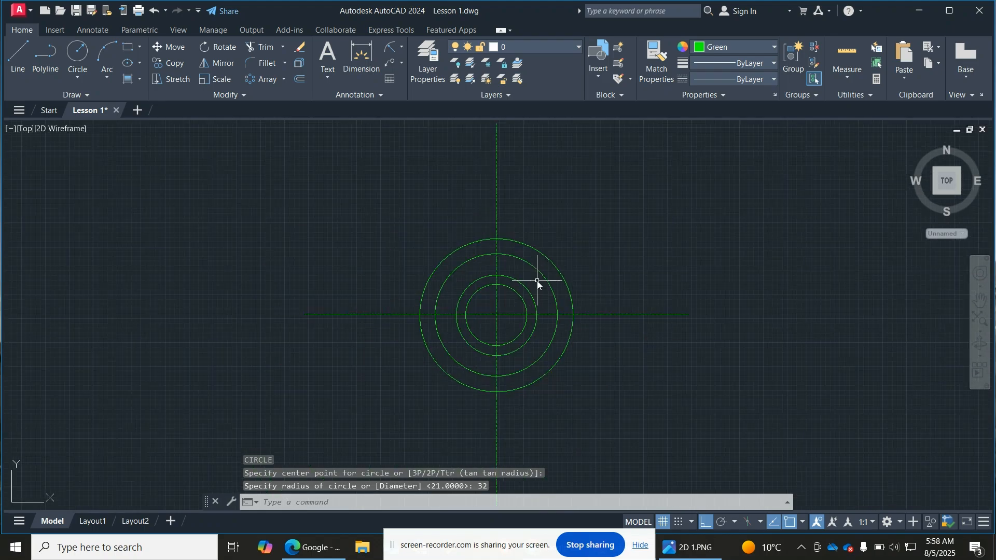
scroll(537, 281, "up", 4)
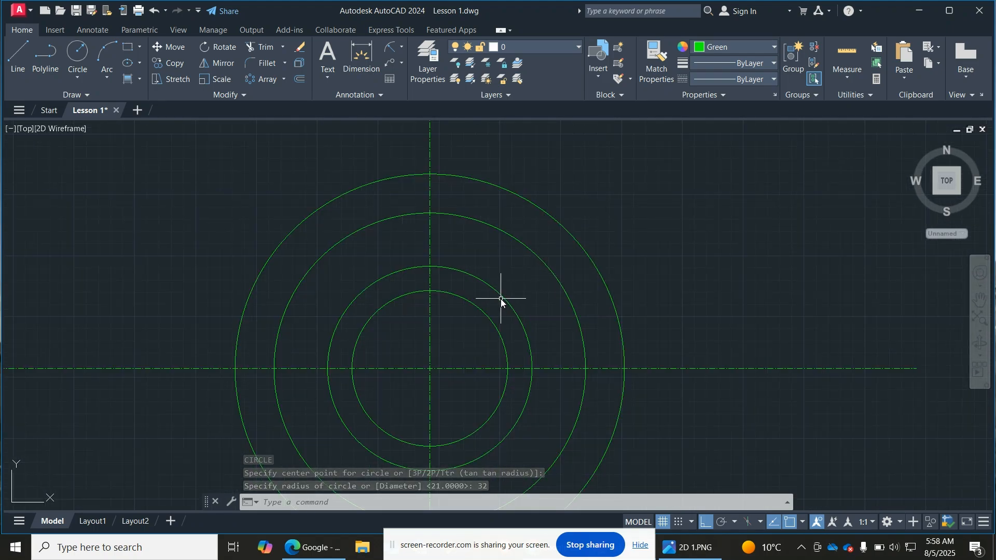
left_click(505, 295)
left_click(535, 261)
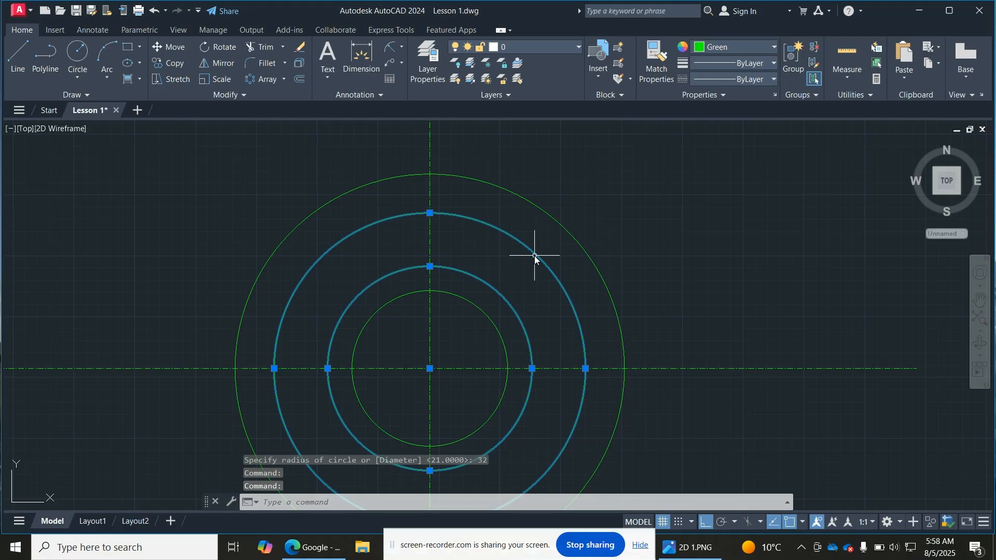
key("Escape")
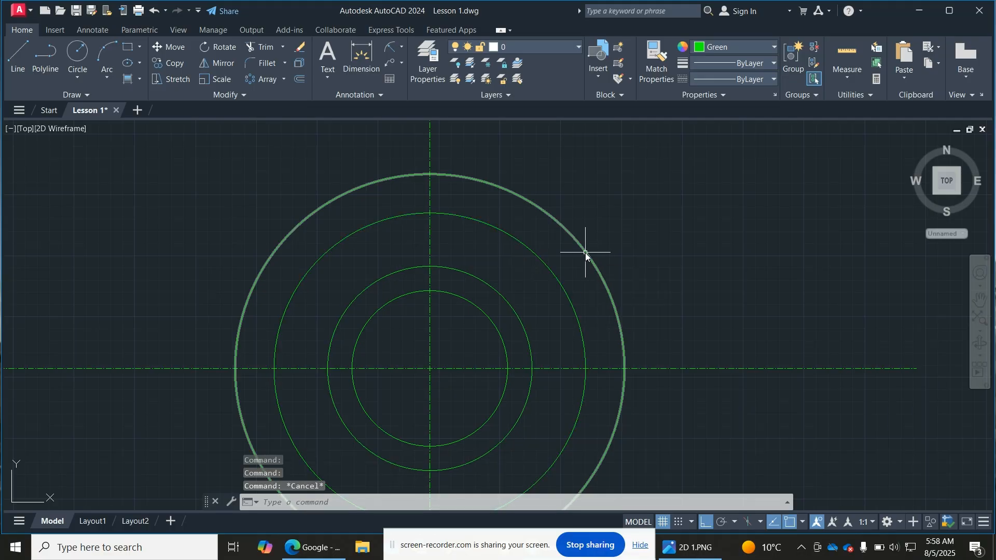
scroll(688, 342, "down", 4)
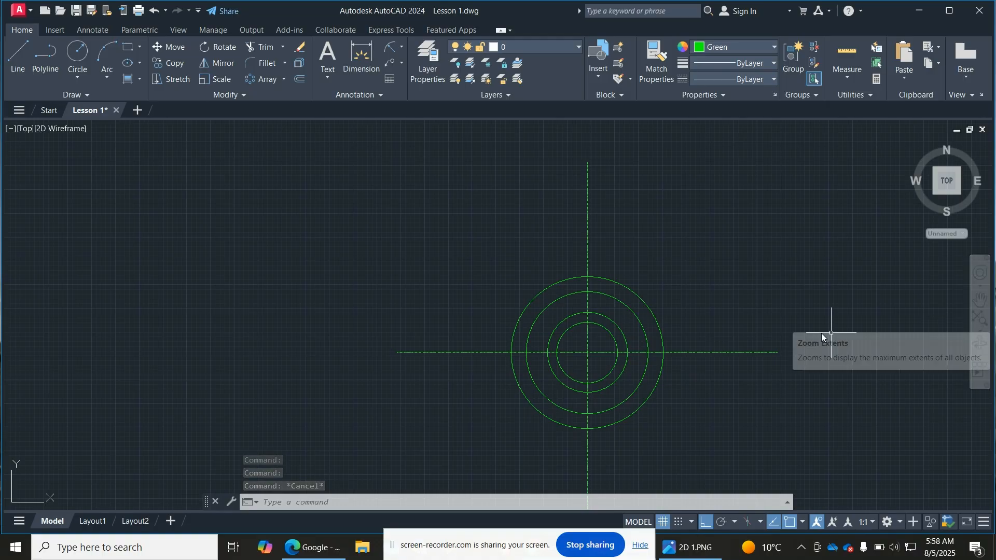
left_click(979, 319)
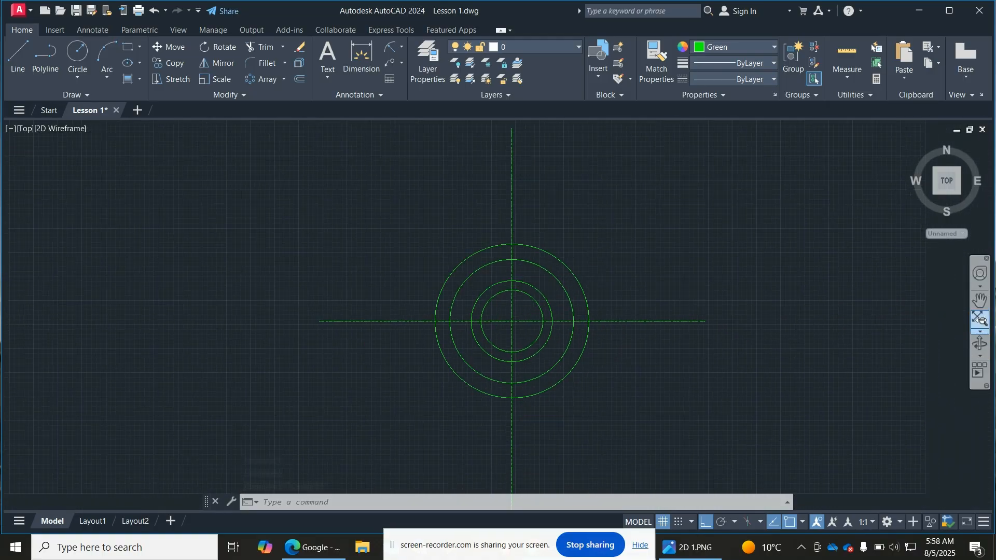
Check the lower spoke between the central circles in the reference image 2D 1.PNG, and return to the AutoCAD drawing
left_click(695, 541)
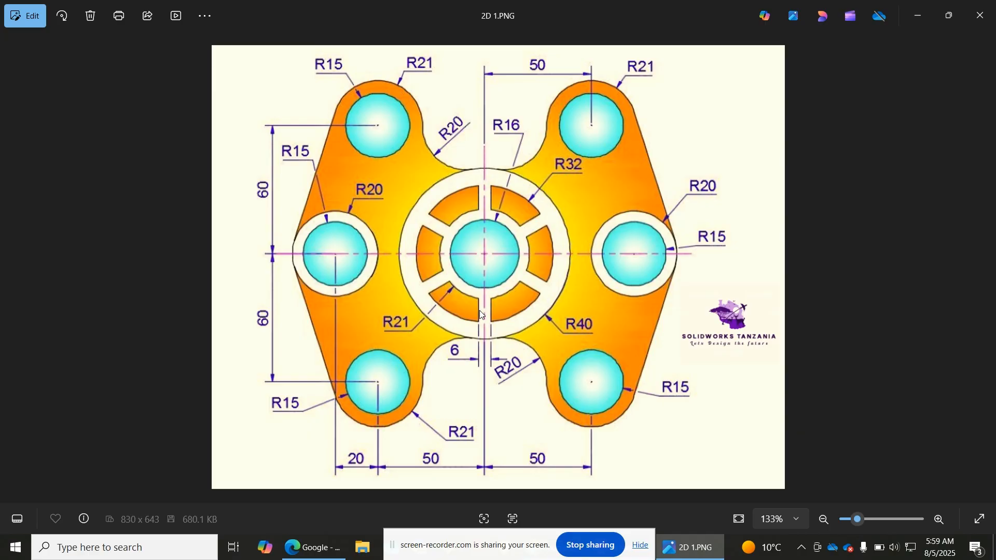
left_click(693, 548)
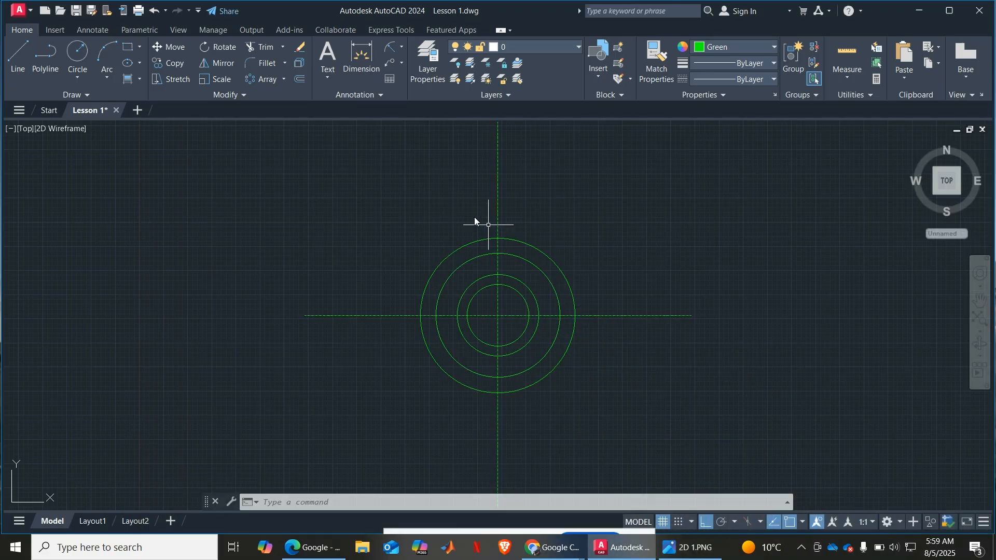
scroll(475, 376, "up", 5)
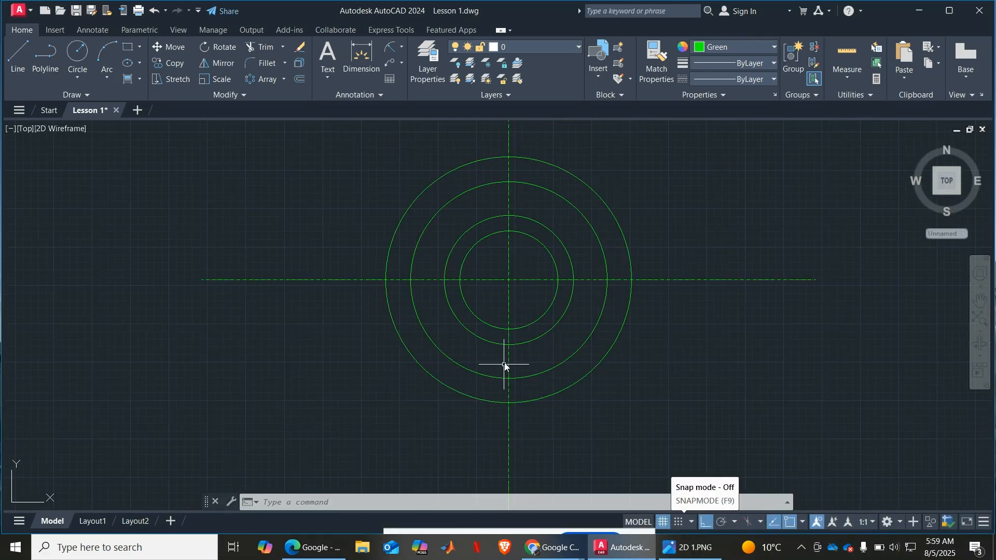
scroll(526, 300, "down", 3)
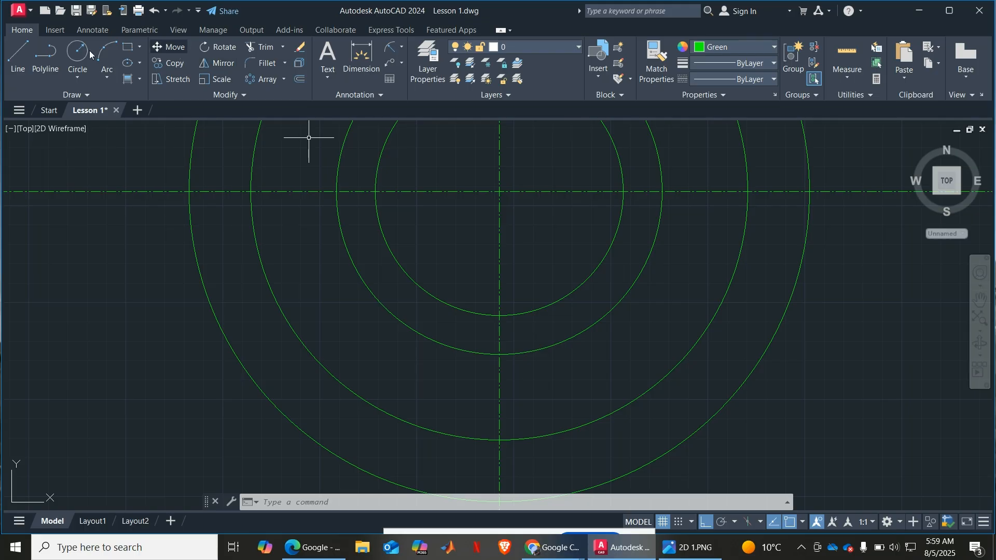
left_click(19, 56)
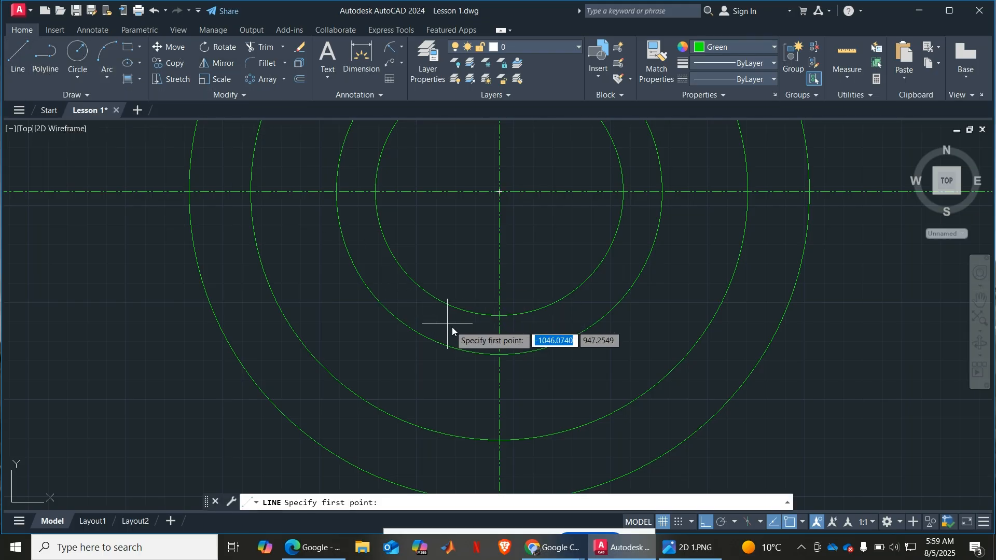
left_click(500, 355)
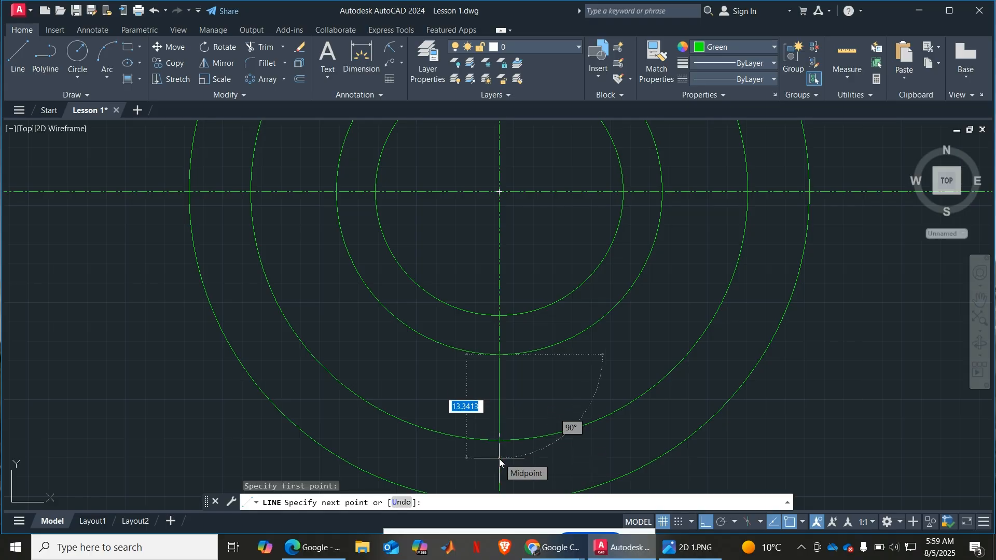
key("Escape")
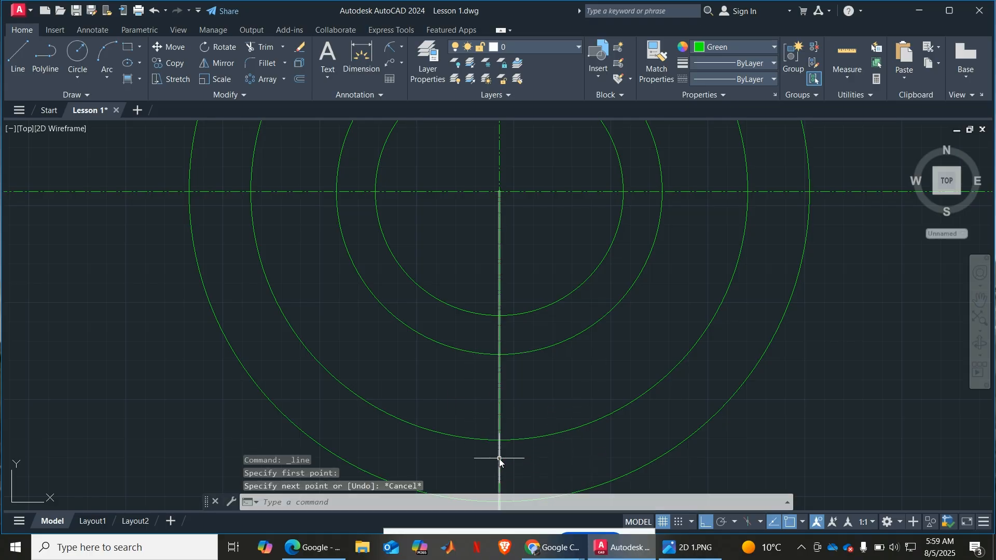
Draw a vertical line from the lowest point of the radius 16 circle down to the lowest point of the radius 40 circle
left_click(18, 55)
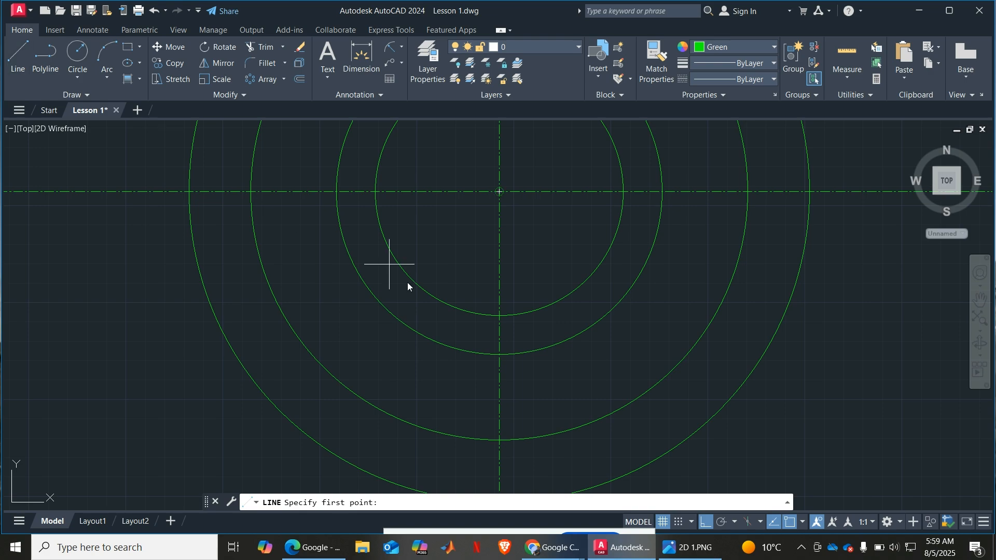
left_click(500, 316)
scroll(499, 384, "down", 3)
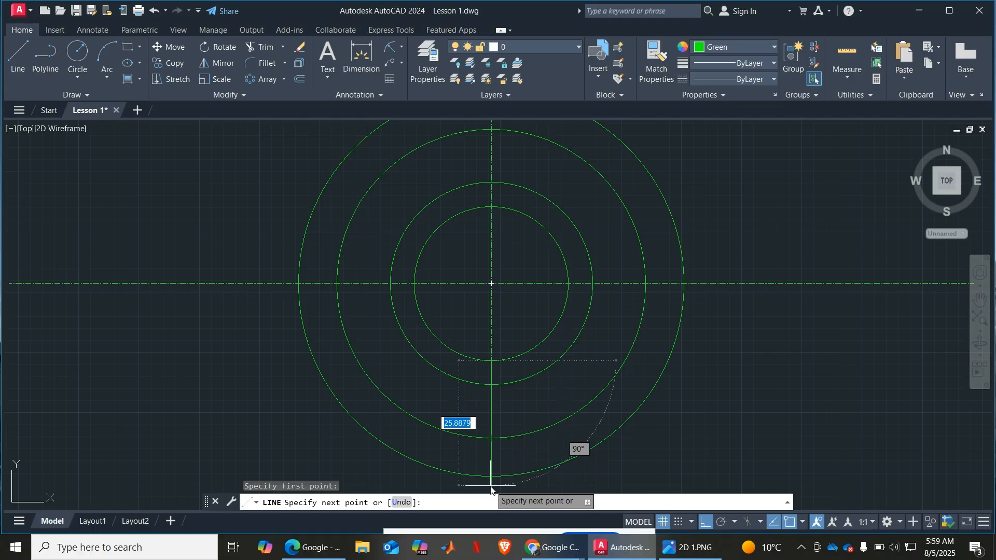
left_click(492, 484)
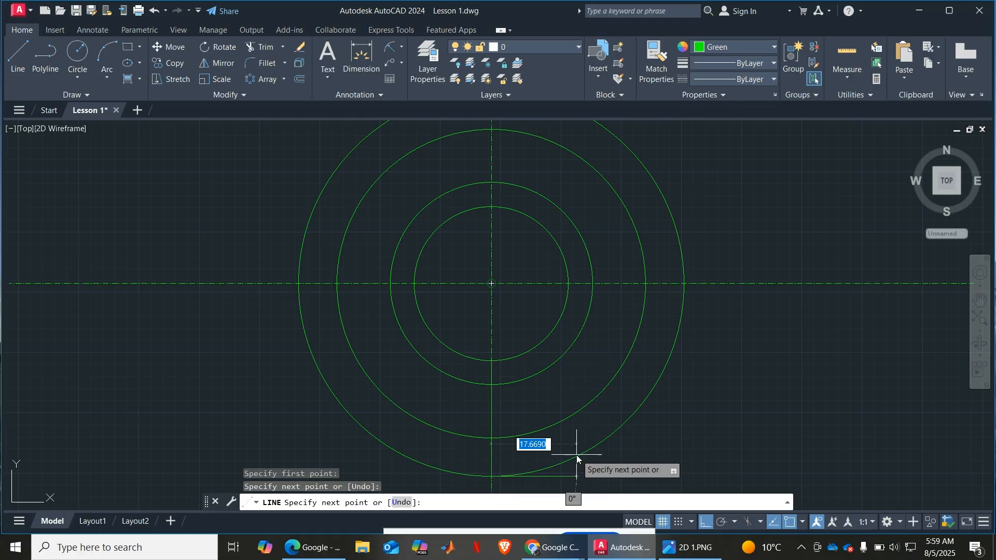
key("Escape")
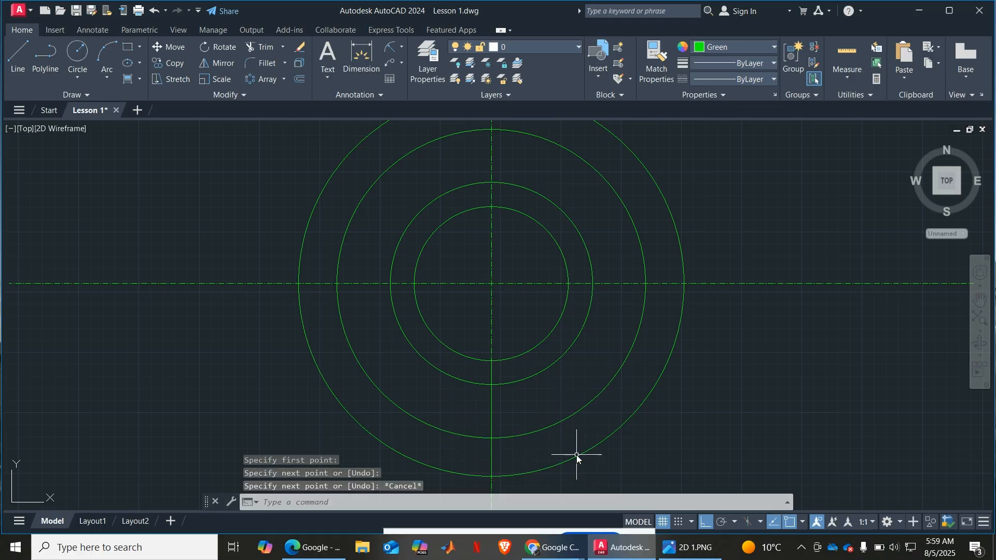
Offset the short vertical line below the radius 16 circle by 3 units to both its right and left sides
left_click(492, 406)
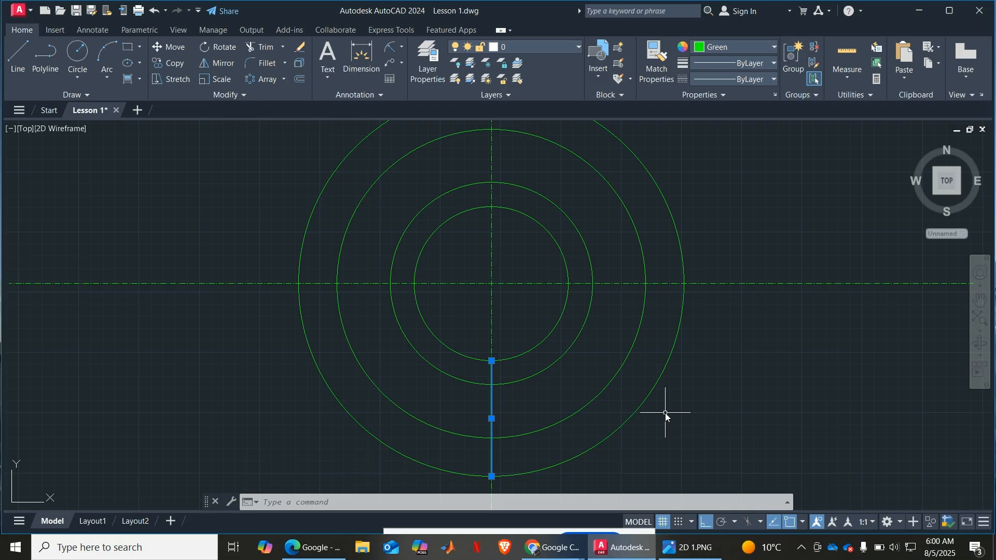
key("Escape")
type("o")
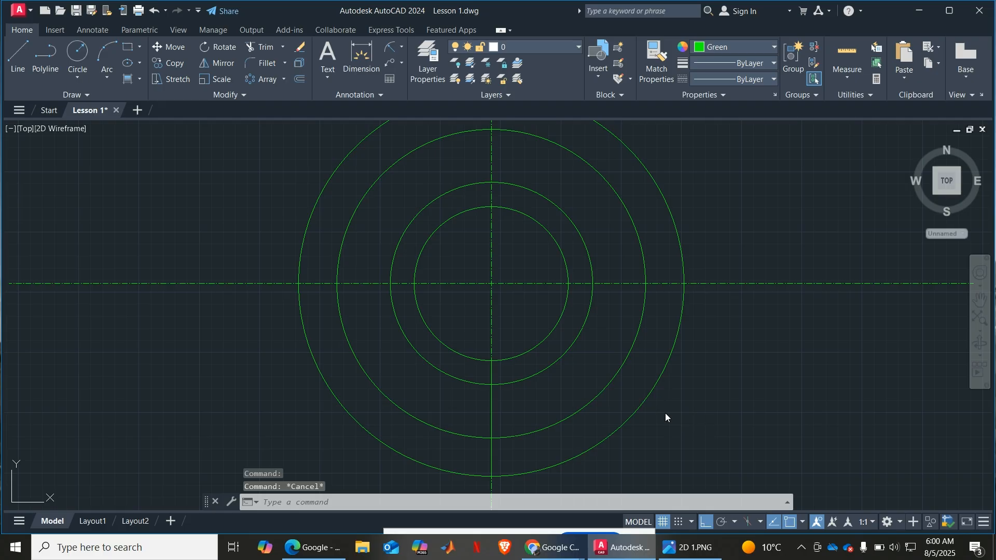
key("Return")
type("3")
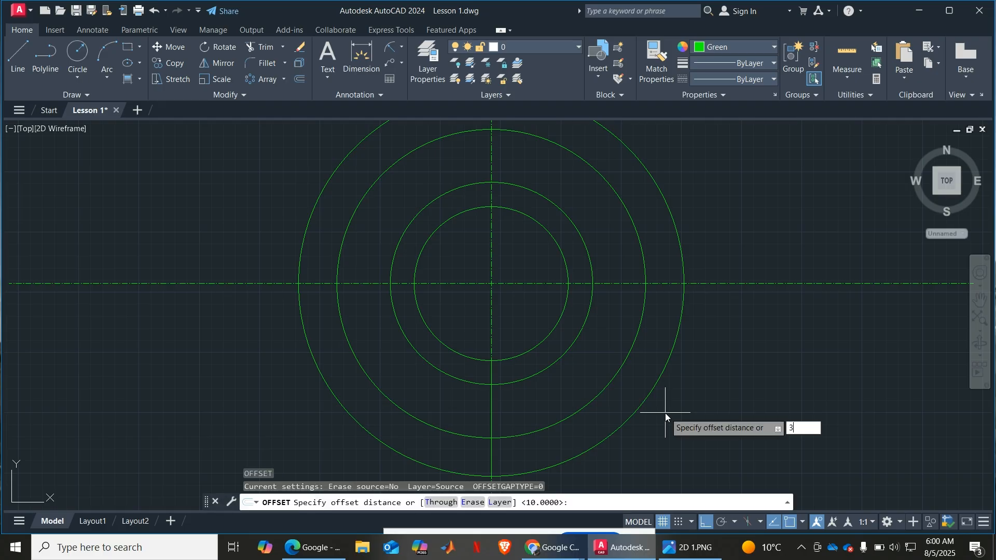
key("Return")
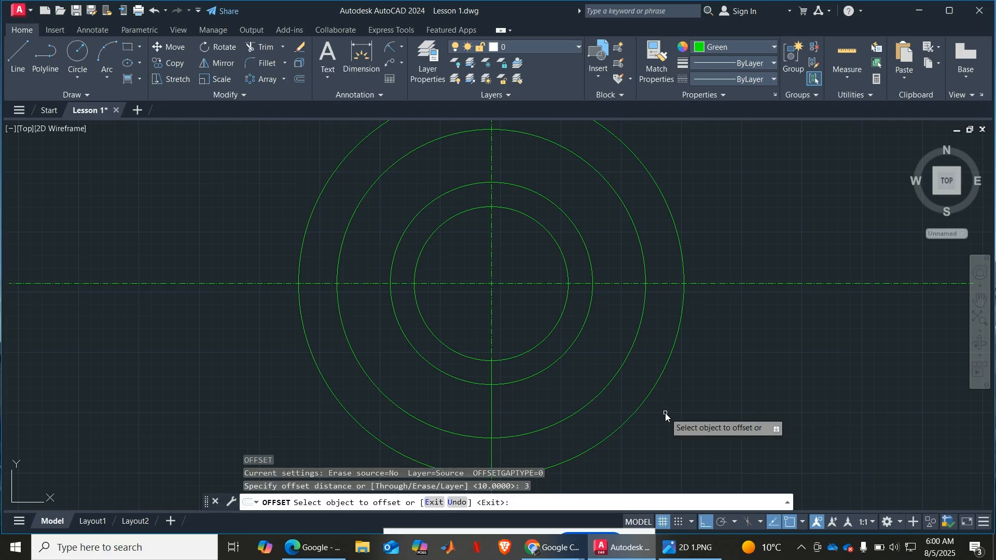
left_click(490, 413)
left_click(508, 406)
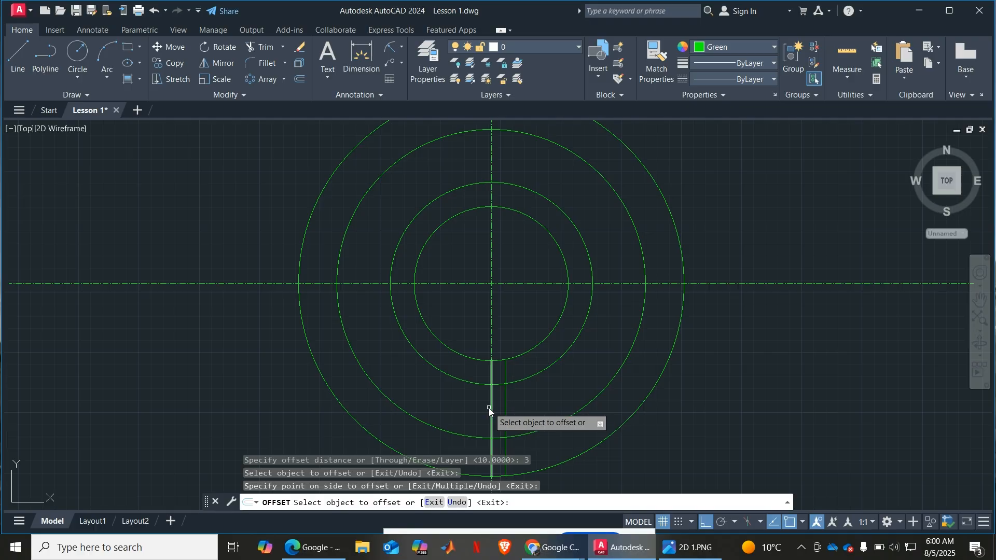
left_click(491, 409)
left_click(455, 408)
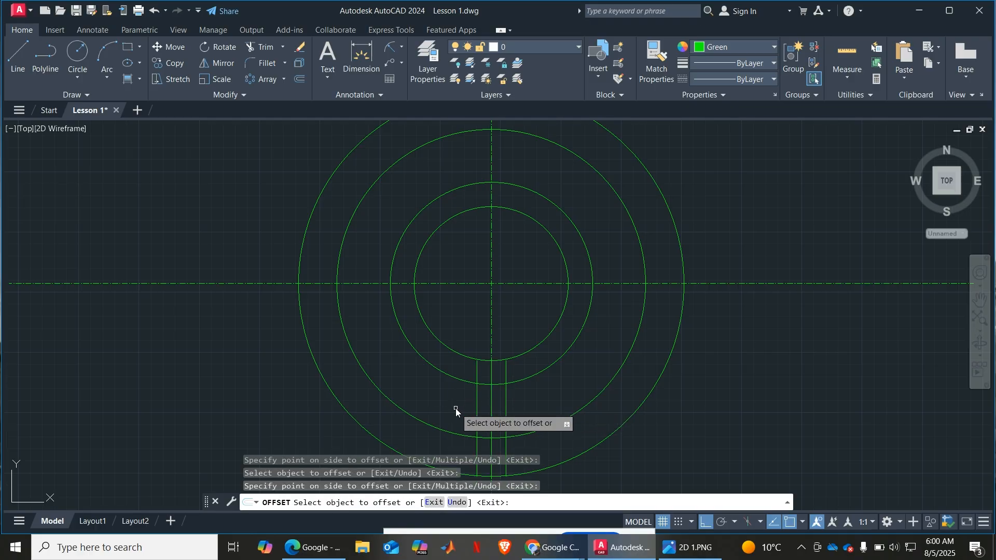
Erase the middle vertical line between the two offset spoke lines below the radius 16 circle
key("Escape")
scroll(472, 408, "up", 1)
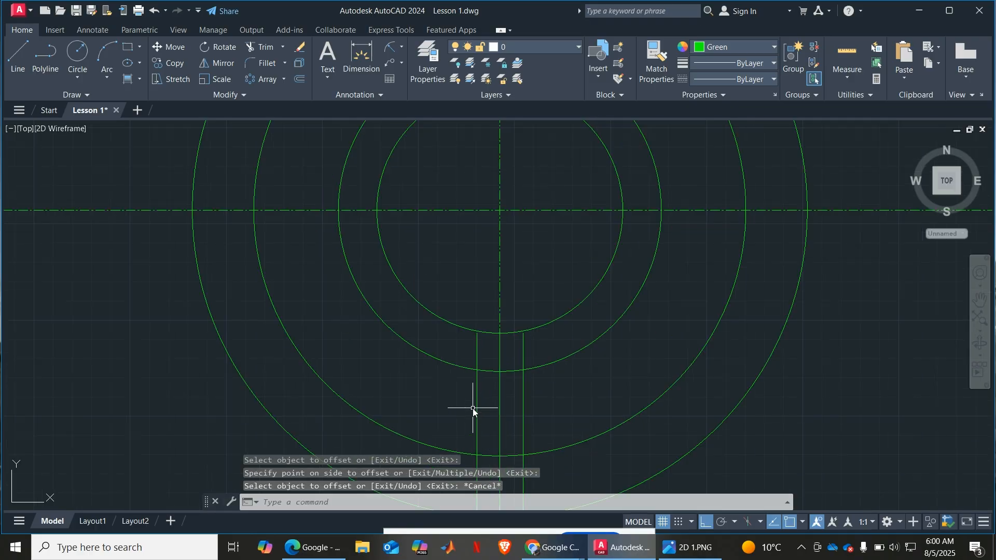
scroll(473, 408, "down", 4)
scroll(493, 396, "up", 2)
scroll(490, 408, "up", 5)
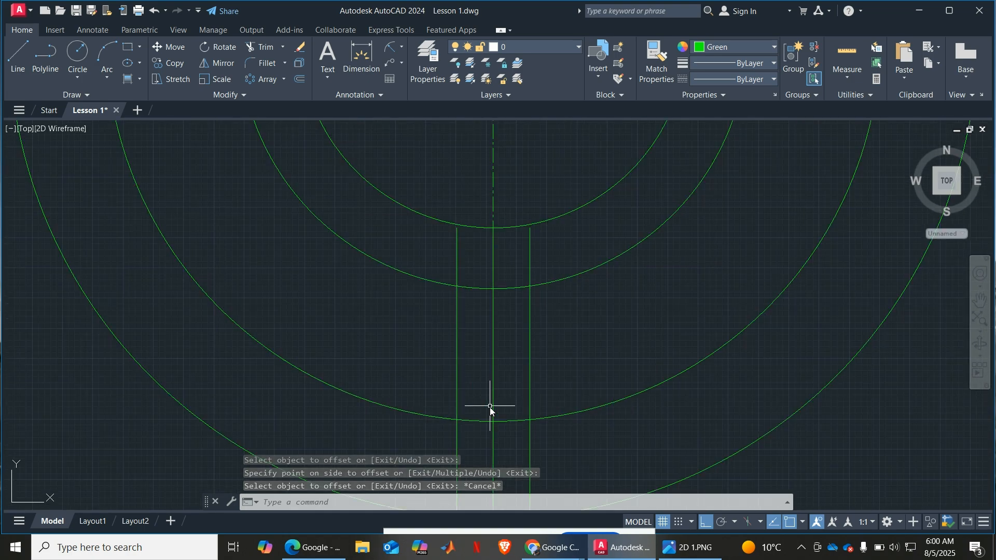
left_click(493, 399)
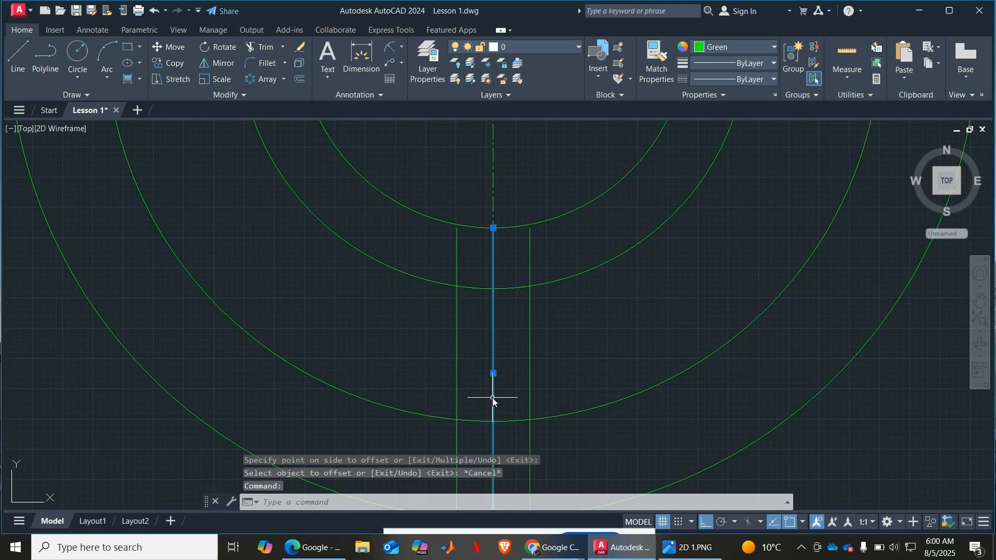
key("Delete")
scroll(492, 399, "up", 4)
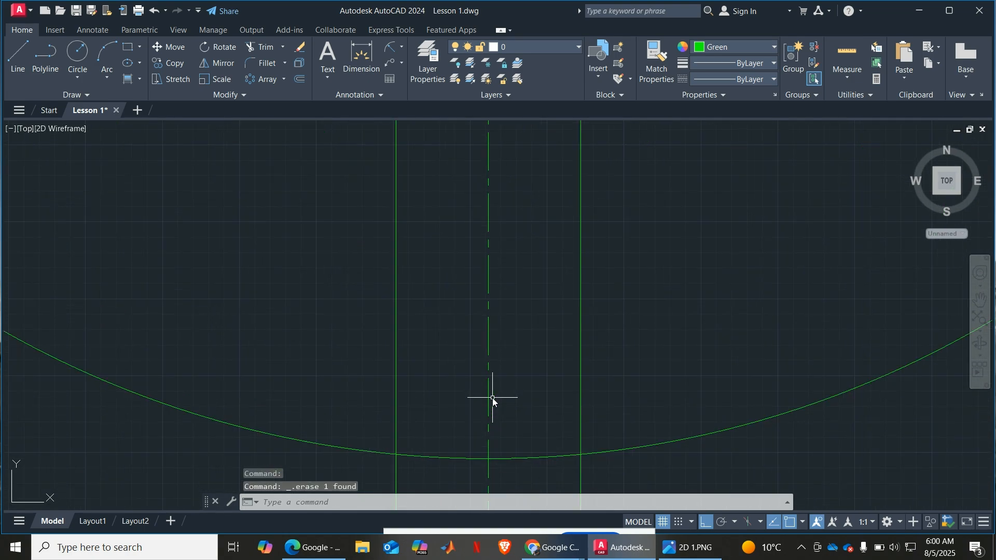
Trim both offset spoke lines so that only the portions between the radius 21 and radius 32 circles are kept
scroll(493, 400, "down", 6)
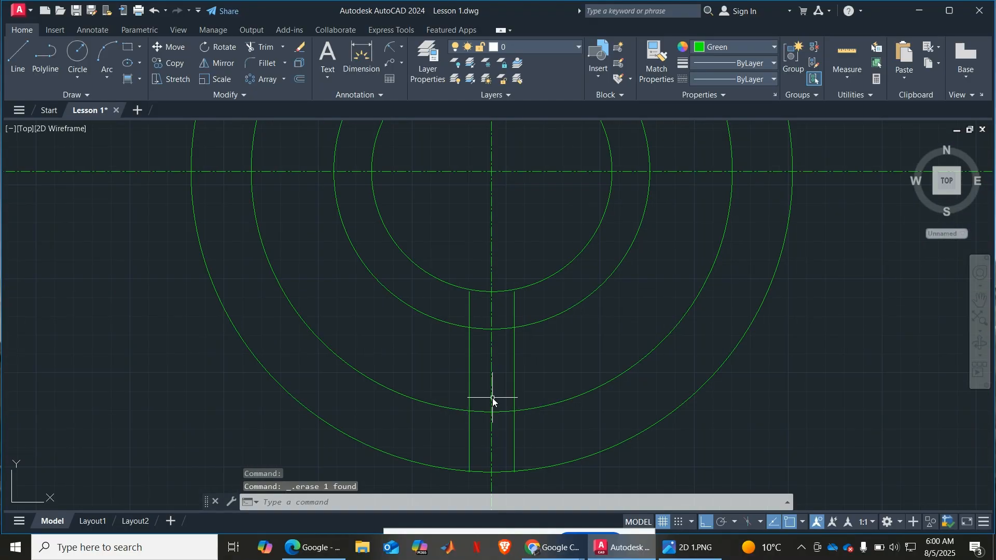
left_click(265, 48)
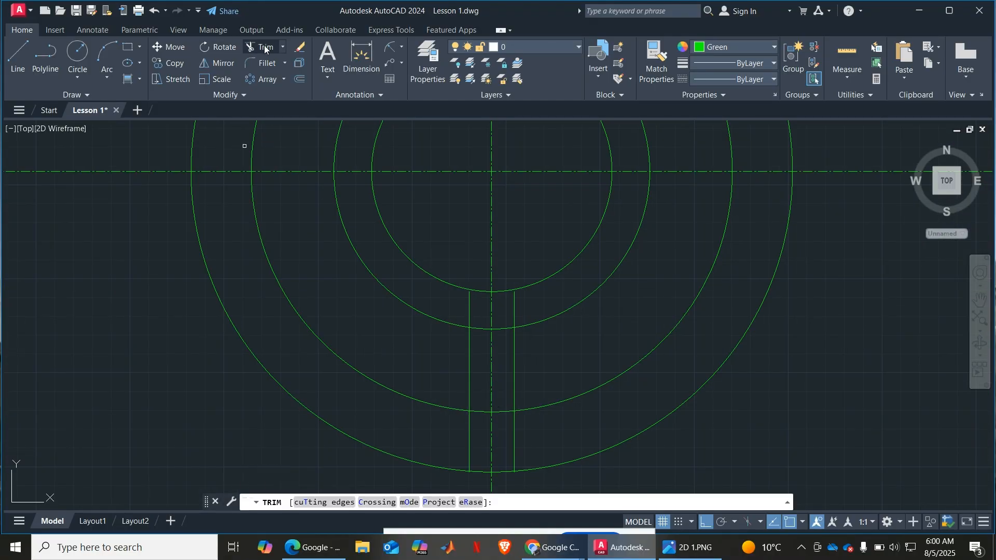
left_click(469, 309)
left_click(514, 314)
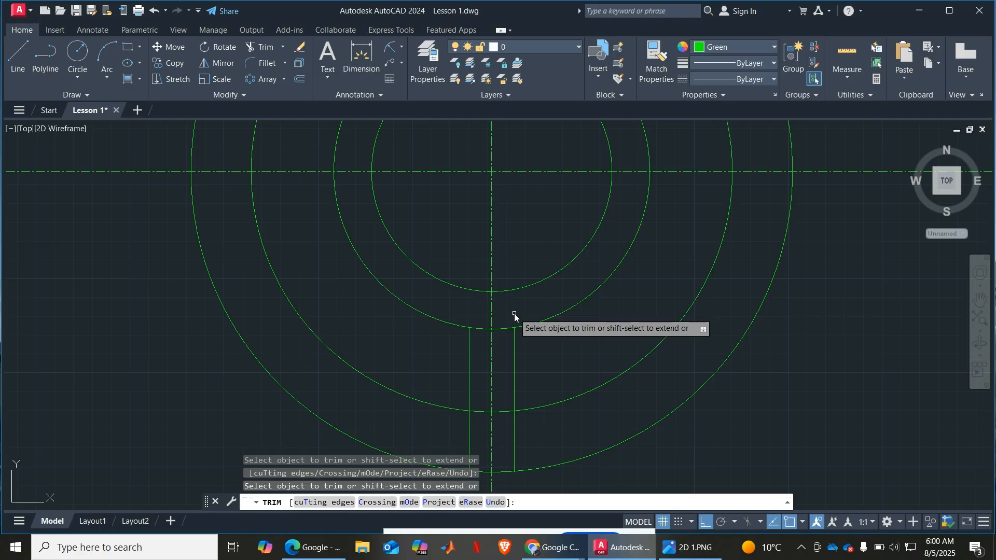
left_click(469, 434)
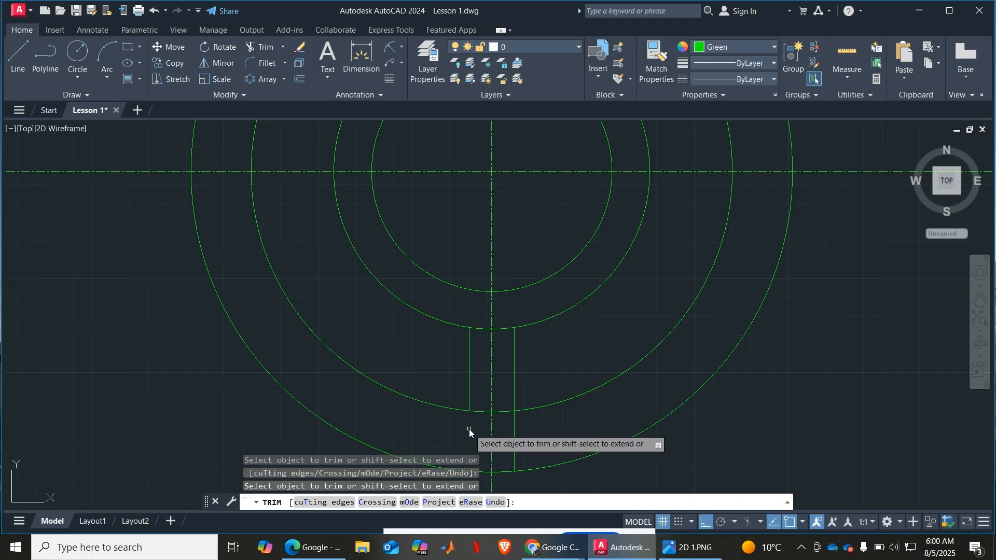
left_click(514, 429)
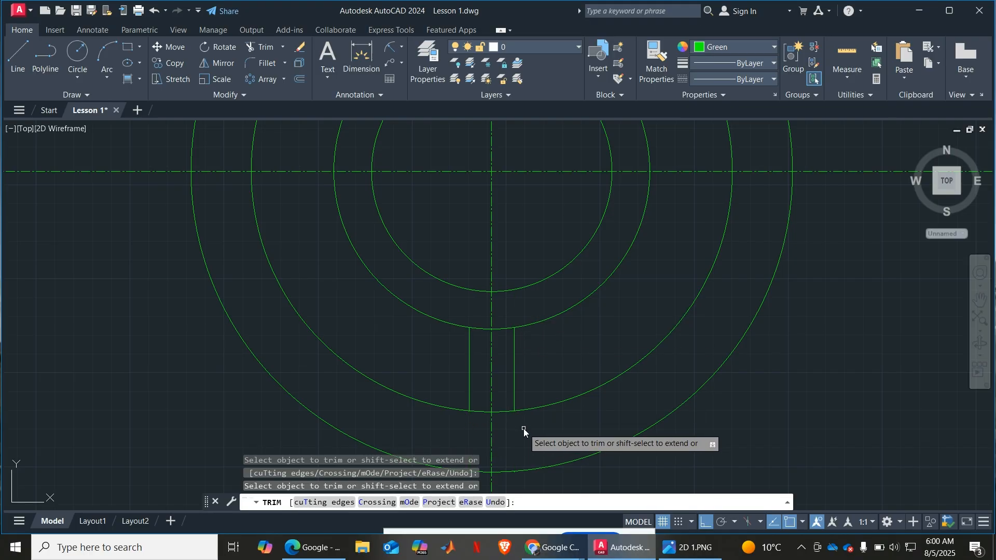
key("Escape")
Create a polar array of the two lower spoke lines about the common centre of the concentric circles
scroll(524, 429, "down", 3)
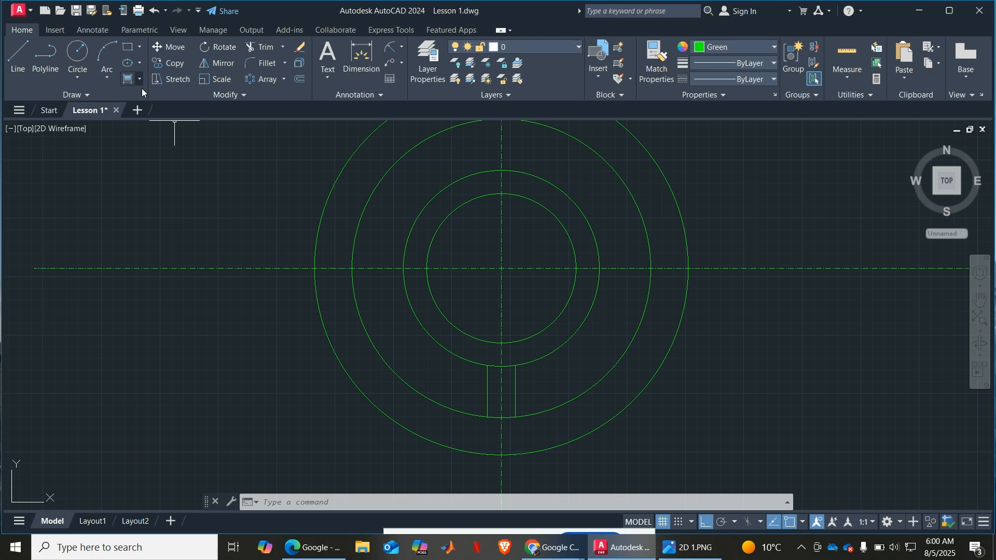
type("AR")
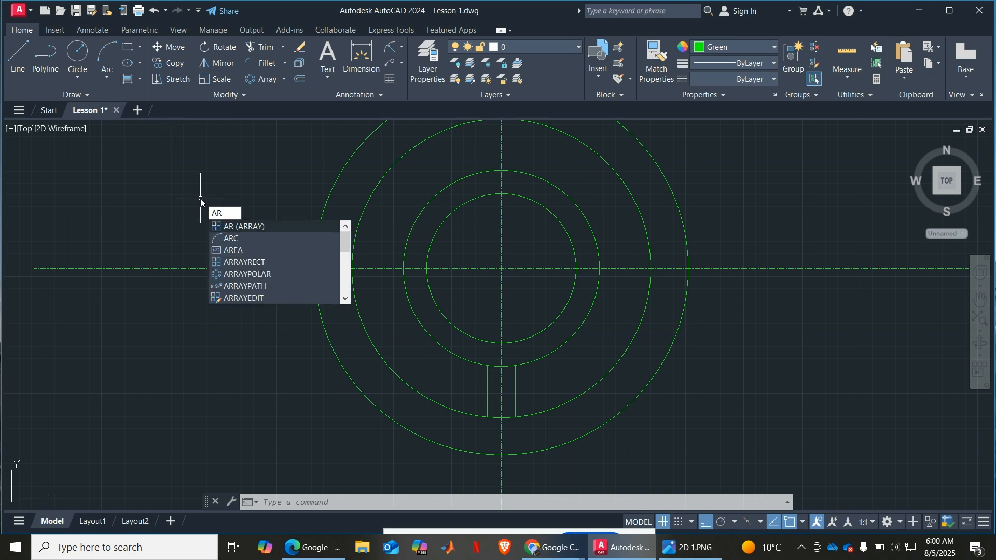
key("Return")
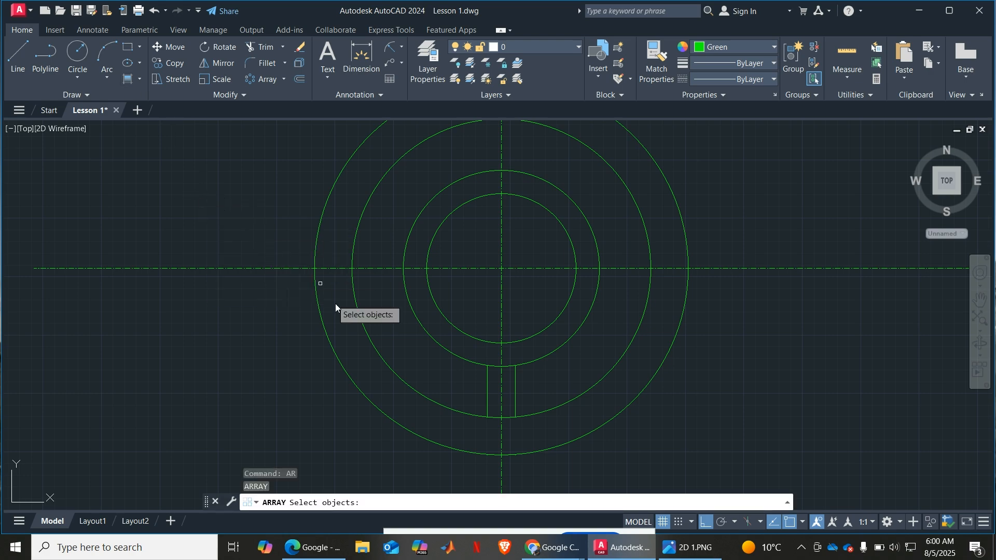
left_click(487, 403)
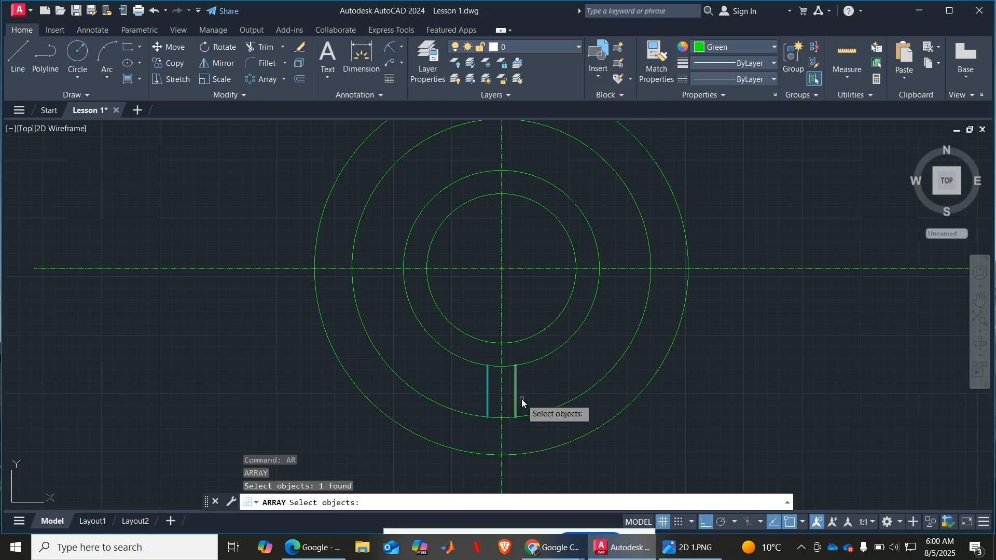
left_click(516, 390)
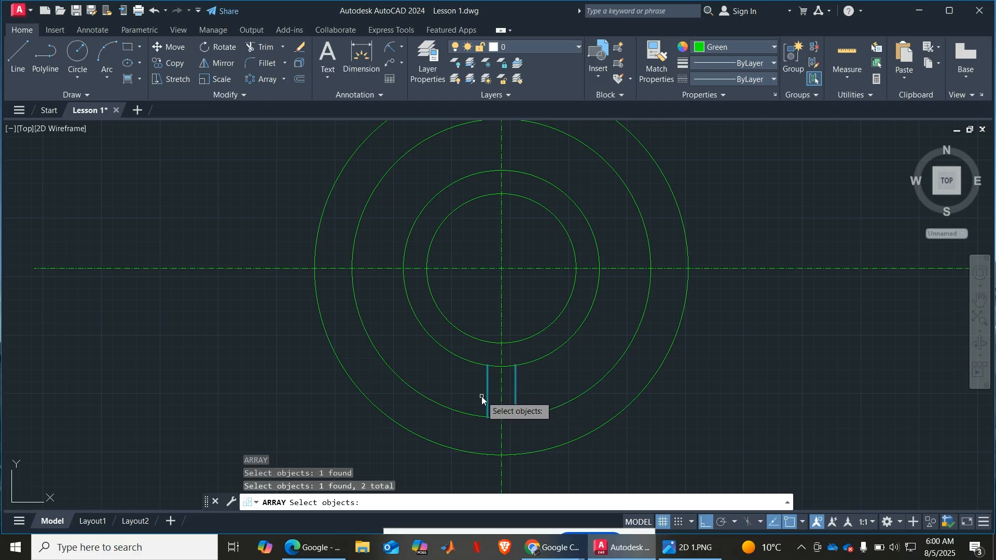
key("Return")
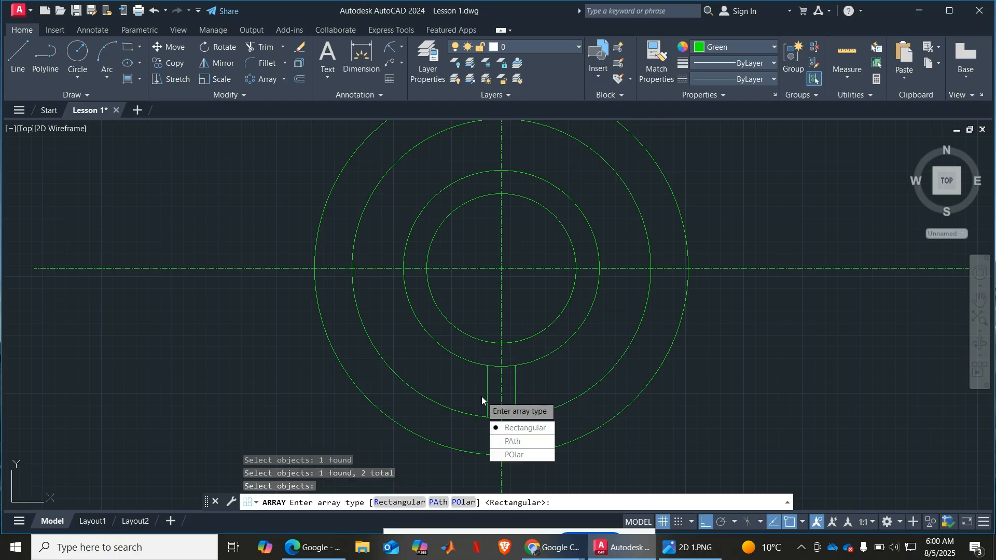
type("PO")
key("Return")
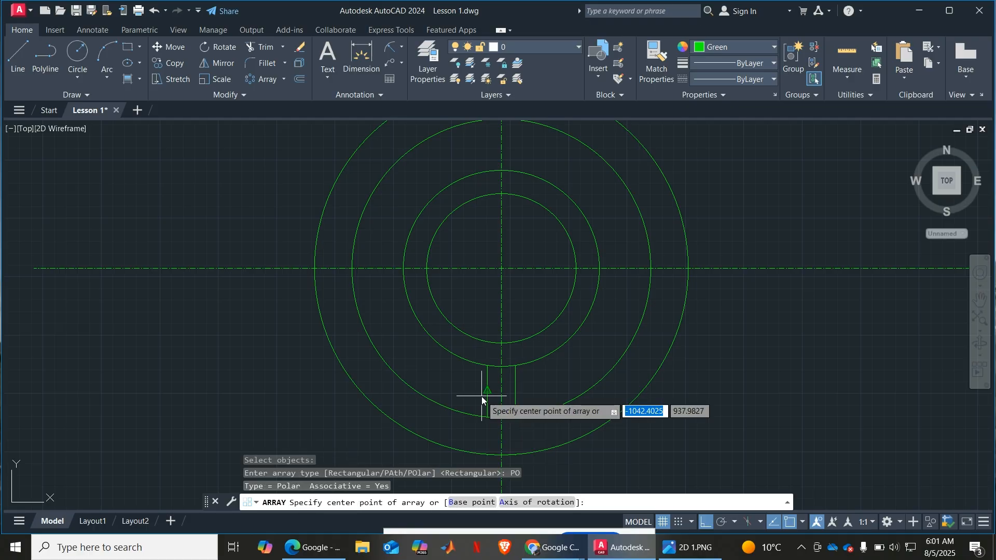
left_click(502, 268)
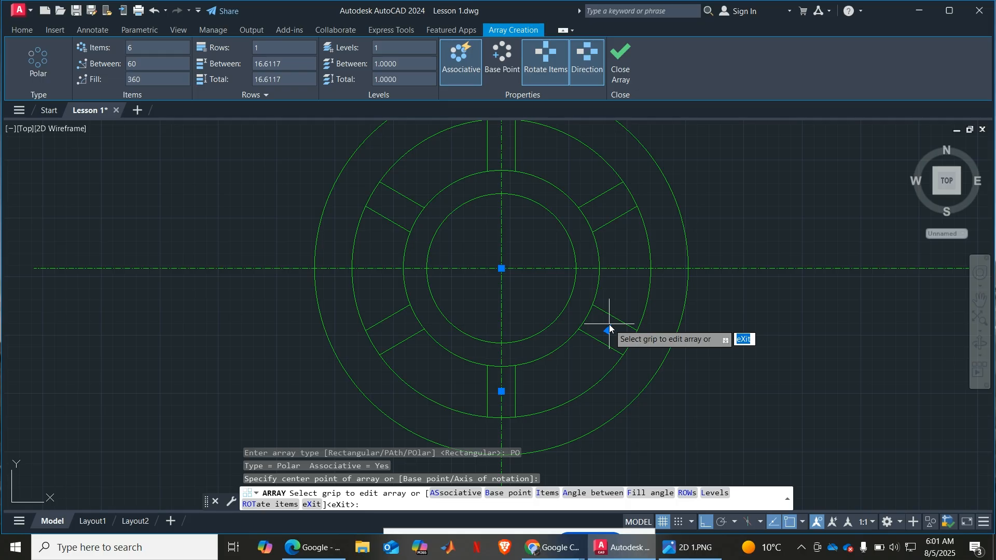
Set the number of items in the polar spoke array to 6 and finish the array
left_click(546, 493)
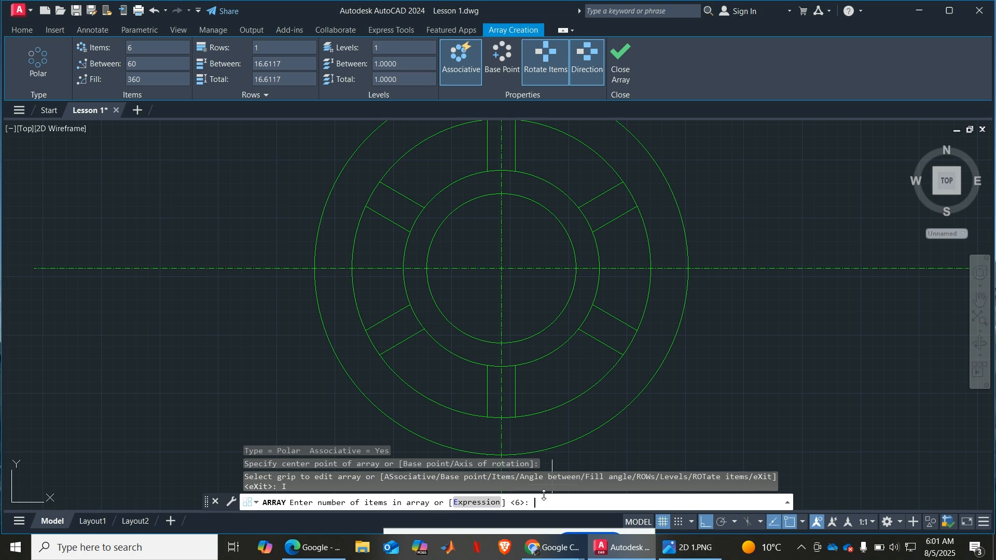
key("Return")
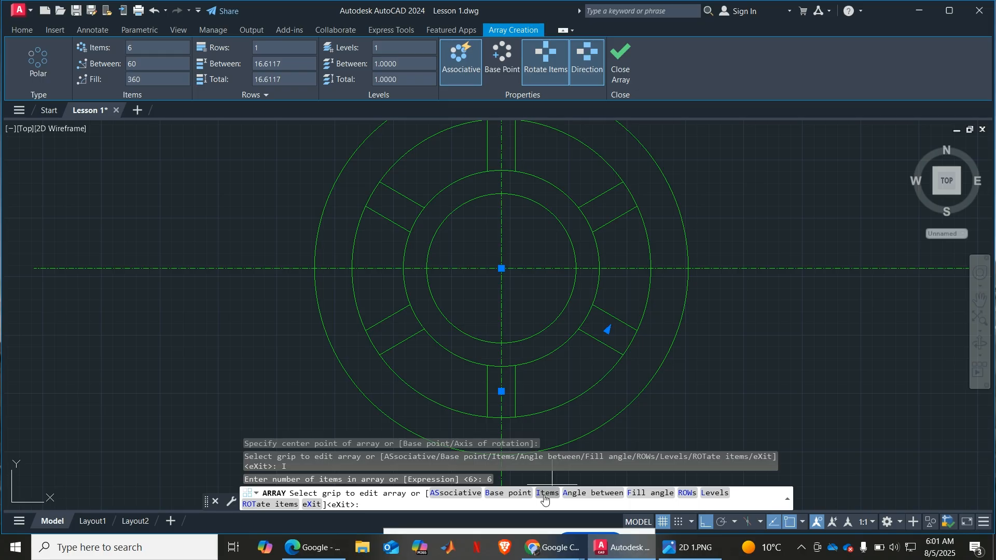
key("Return")
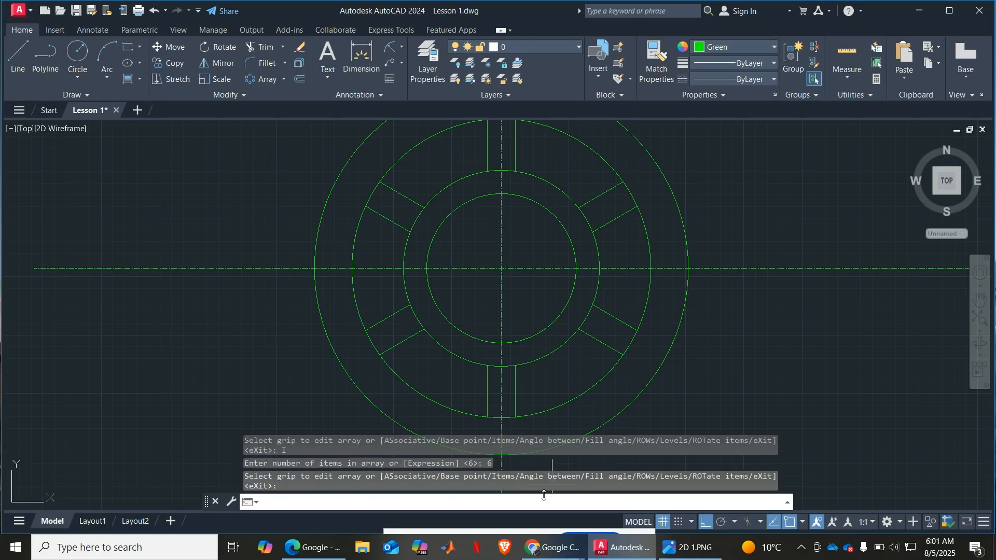
key("Escape")
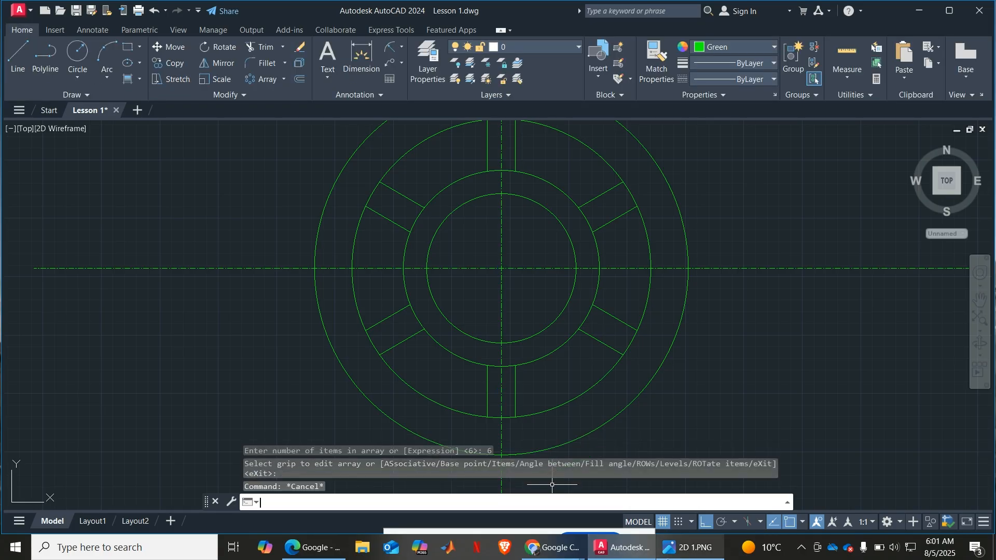
Compare the spokes between the central circles with the reference image 2D 1.PNG, and return to the AutoCAD drawing
left_click(690, 547)
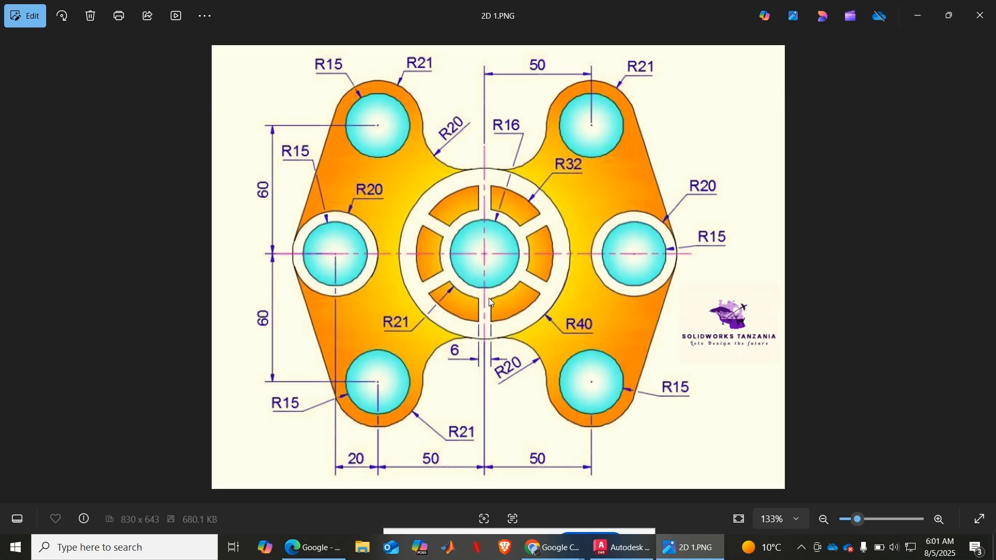
left_click(690, 548)
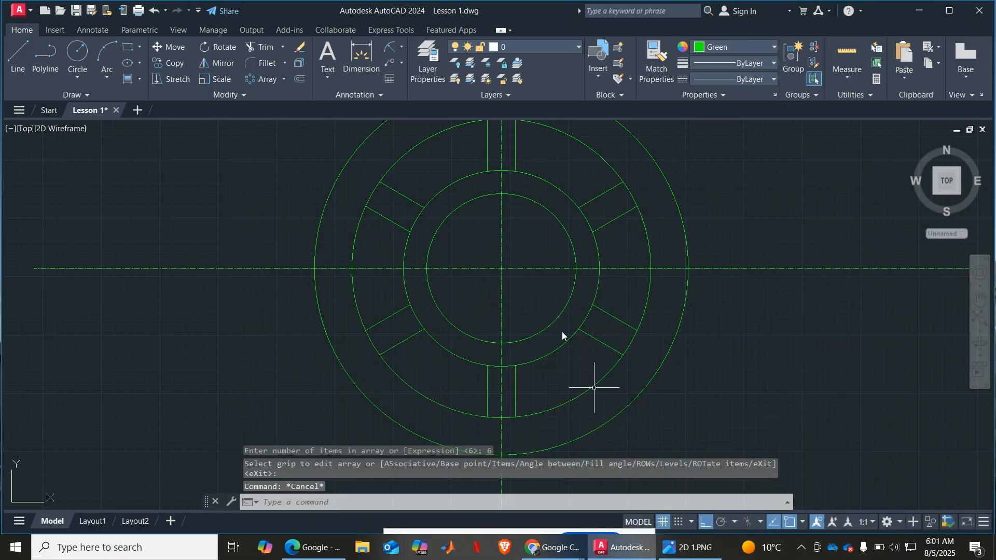
left_click(690, 547)
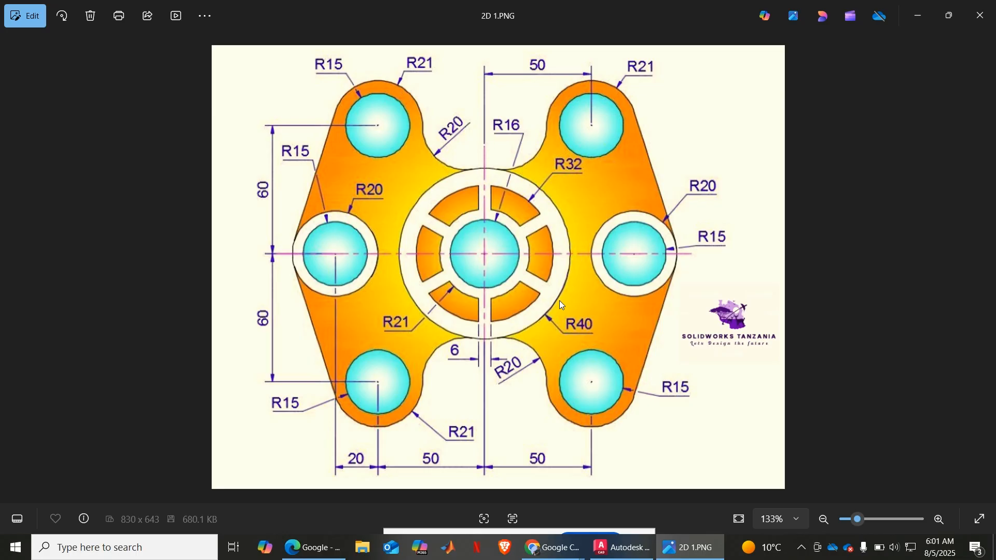
left_click(700, 550)
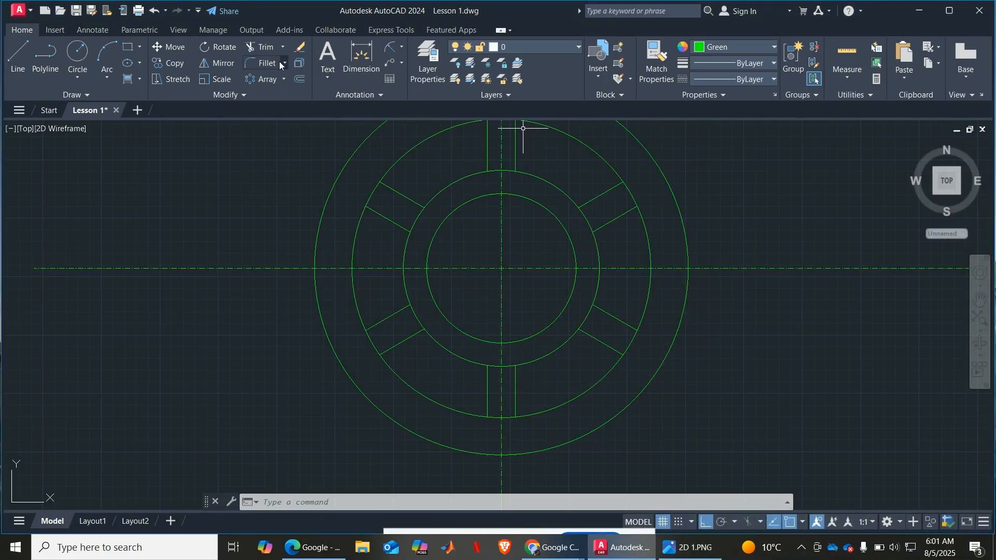
Trim the radius 21 and radius 32 arcs that cross the lower-left and upper-left spokes
left_click(266, 48)
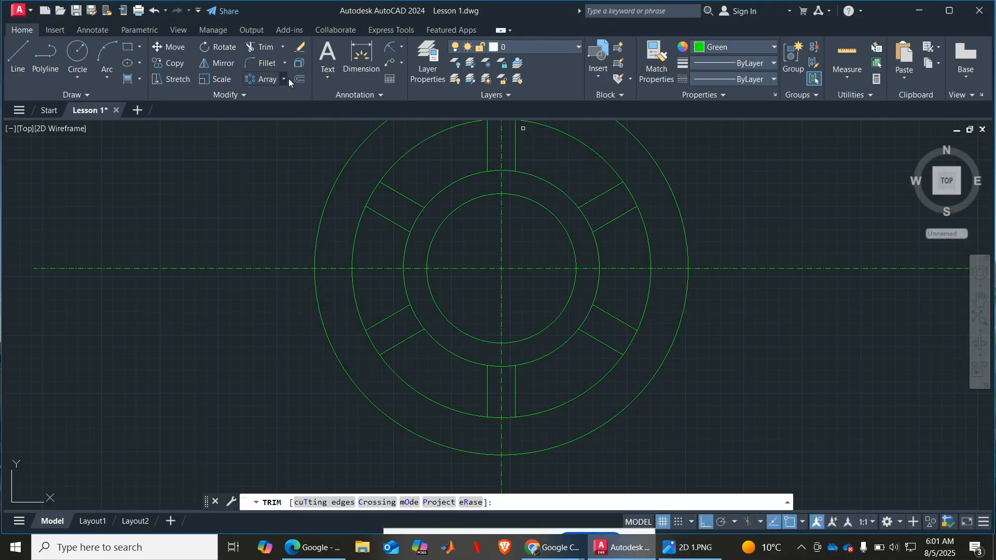
left_click(410, 318)
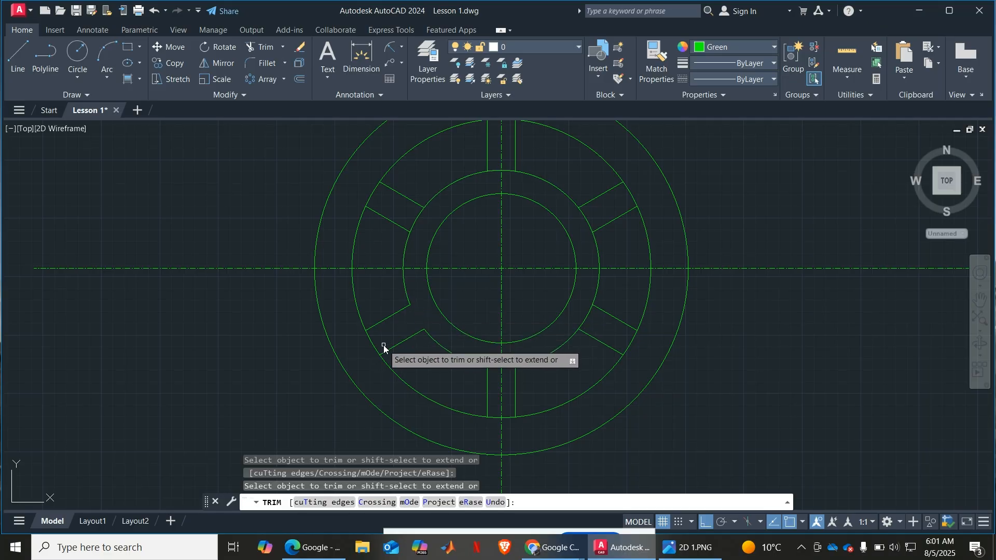
left_click(368, 346)
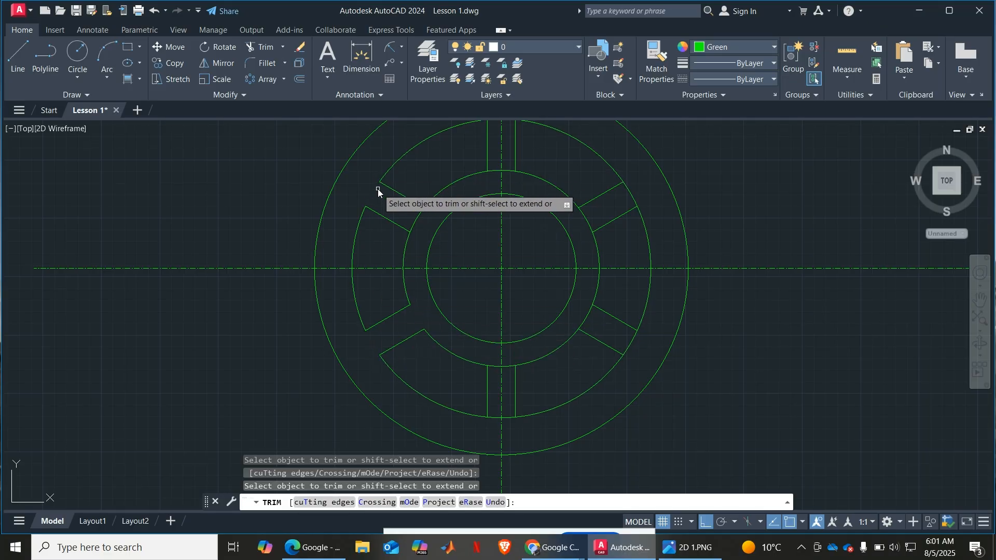
left_click(415, 217)
left_click(418, 220)
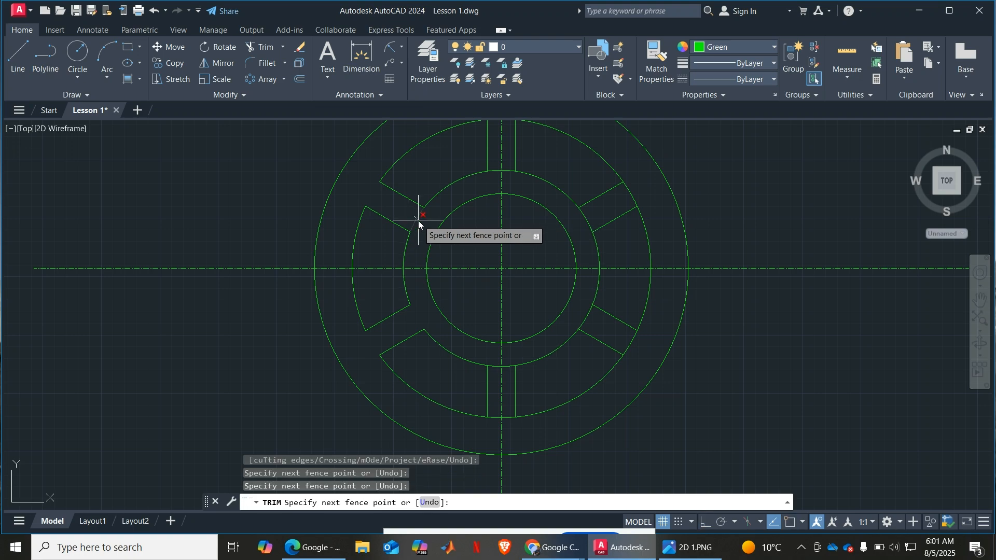
key("Return")
Trim the radius 21 and radius 32 arcs that cross the top, upper-right and lower-right spokes
left_click(495, 171)
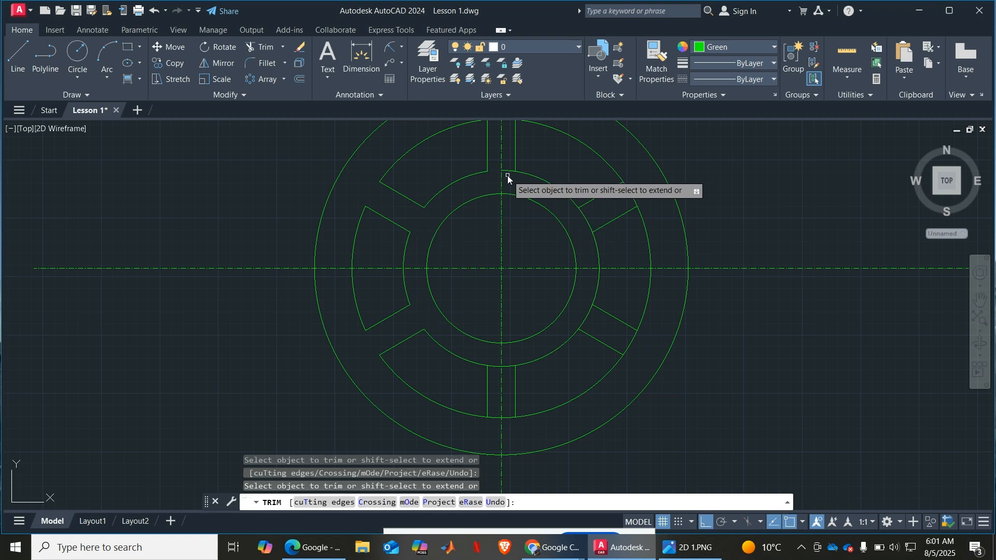
scroll(508, 163, "down", 4)
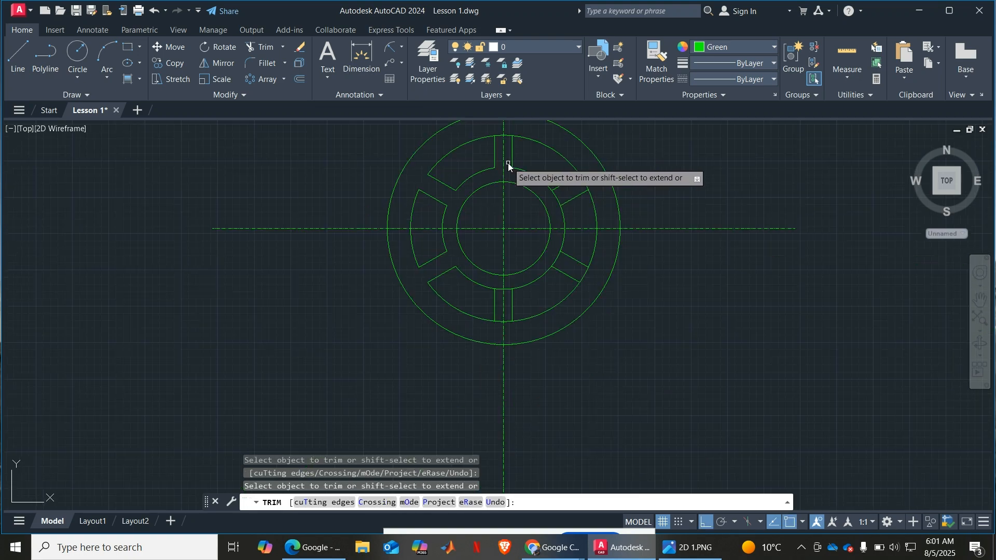
scroll(506, 152, "up", 5)
scroll(482, 149, "down", 5)
scroll(475, 154, "up", 3)
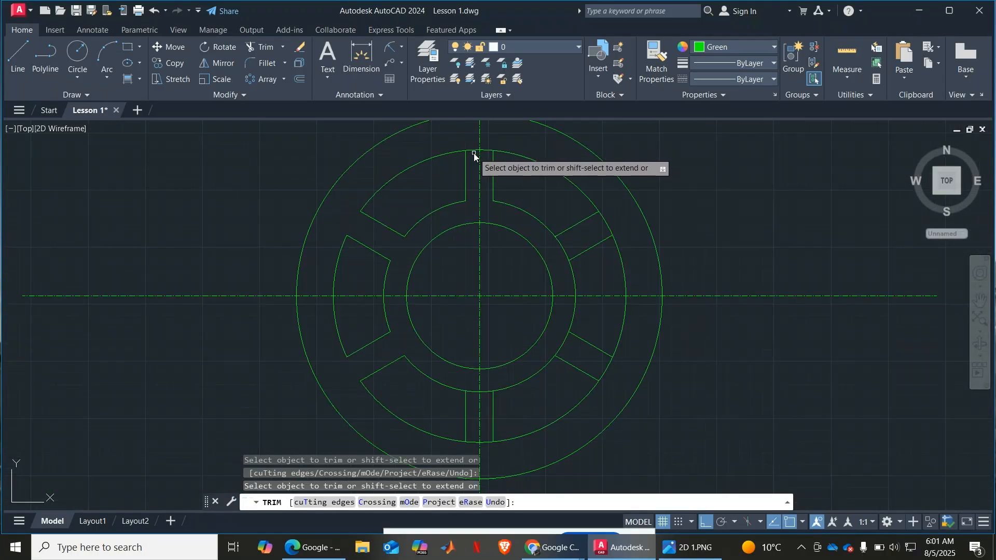
left_click(562, 247)
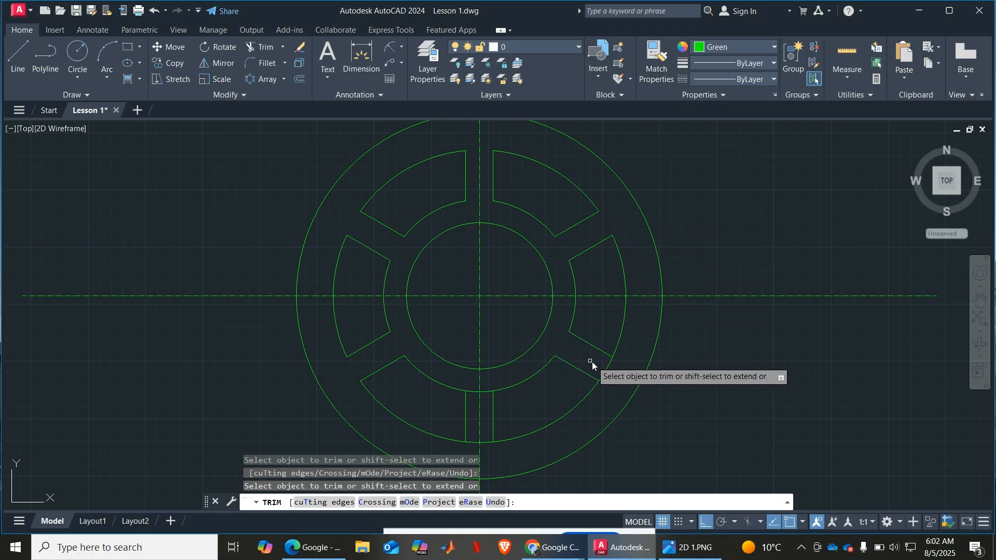
left_click(605, 369)
Trim the radius 21 and radius 32 arcs that cross the bottom spoke, and finish trimming
scroll(573, 317, "down", 3)
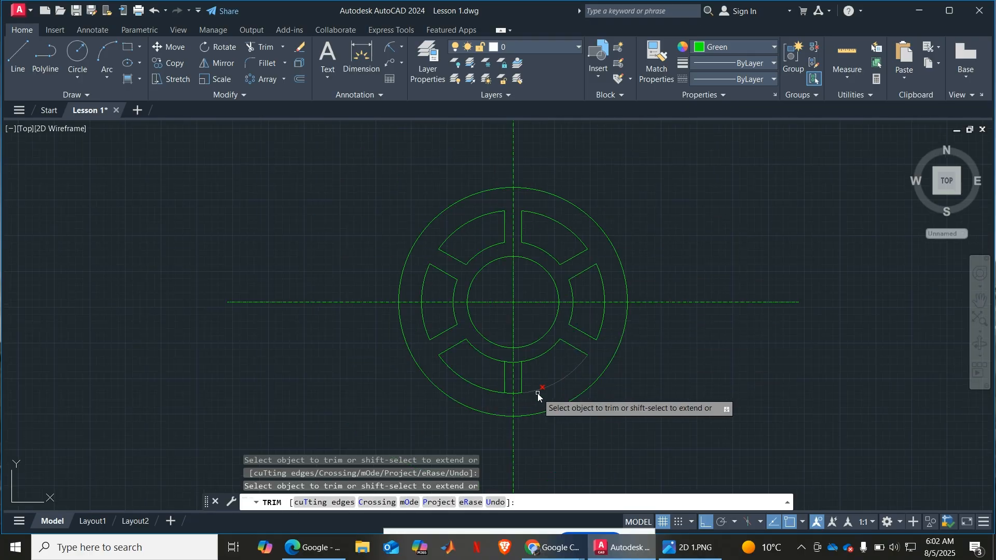
scroll(507, 357, "up", 5)
left_click_drag(500, 329, 499, 331)
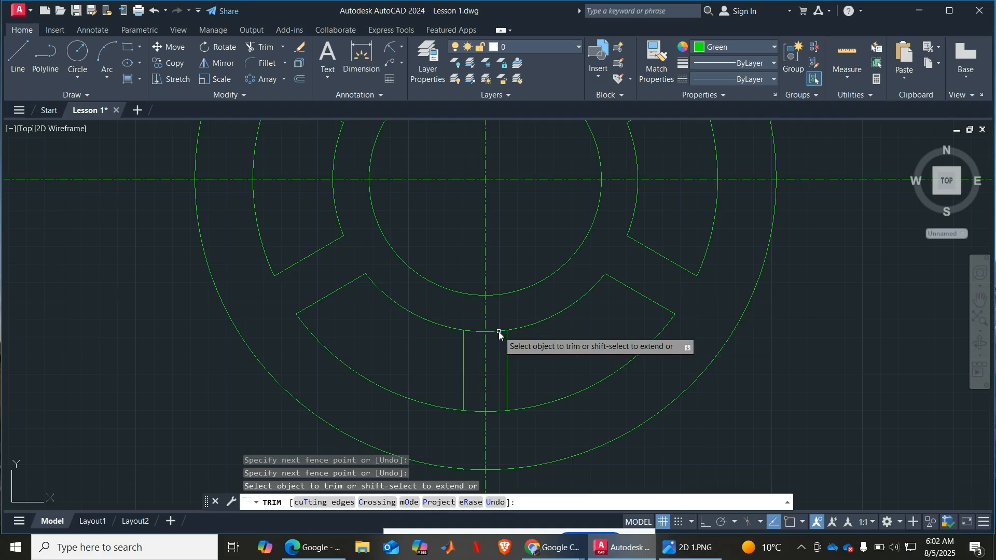
left_click(476, 331)
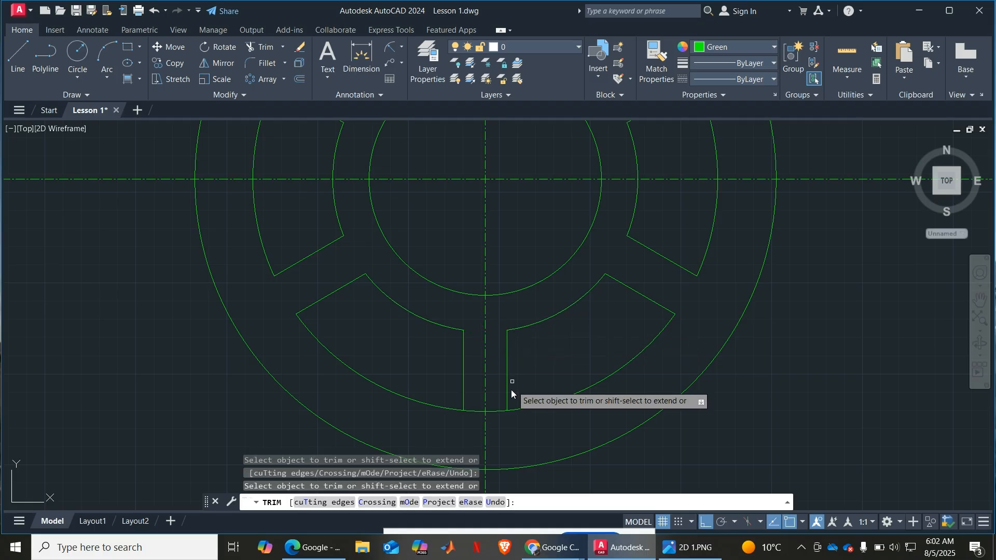
left_click(475, 409)
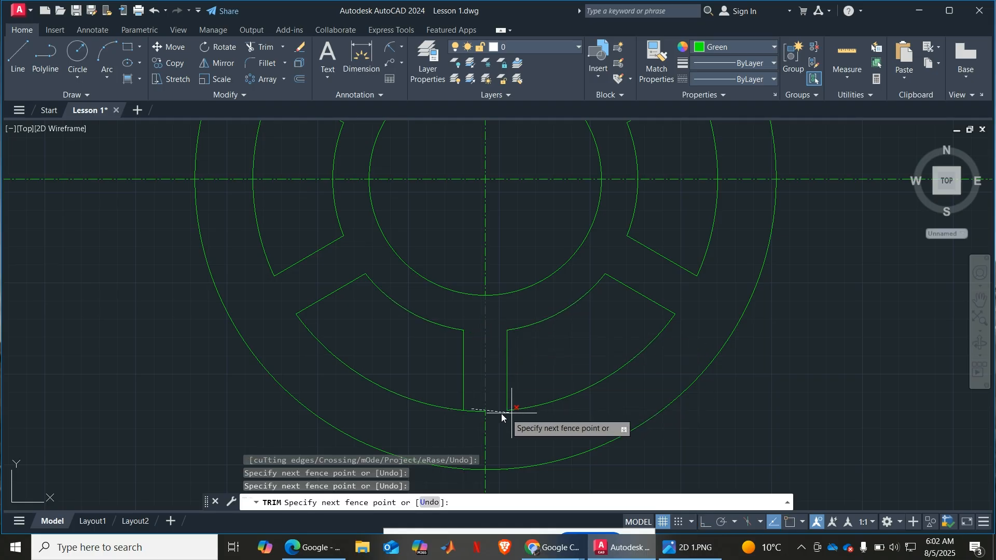
key("Return")
key("Escape")
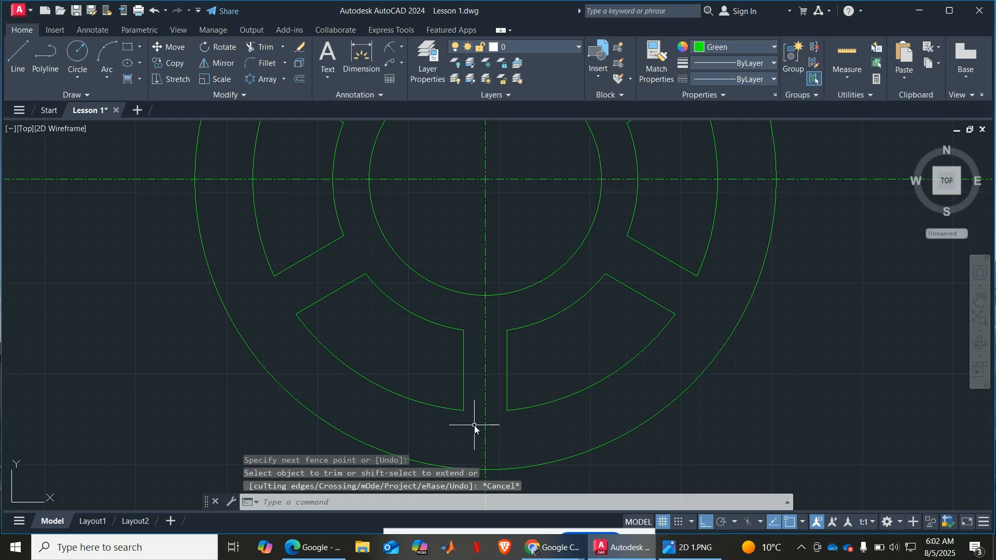
left_click(980, 319)
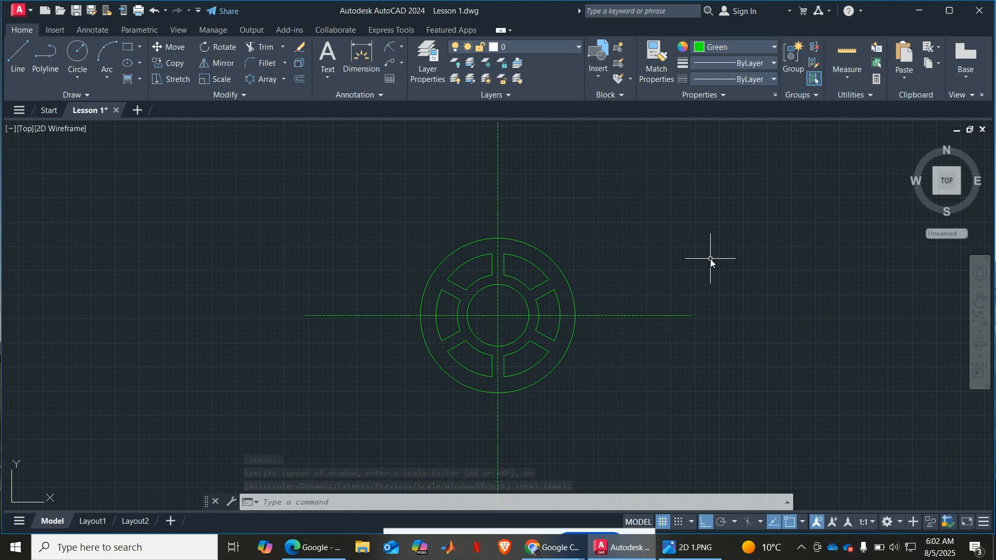
Check the upper-right boss position in 2D 1.PNG and offset the upper vertical centerline 50 units to the right
left_click(687, 548)
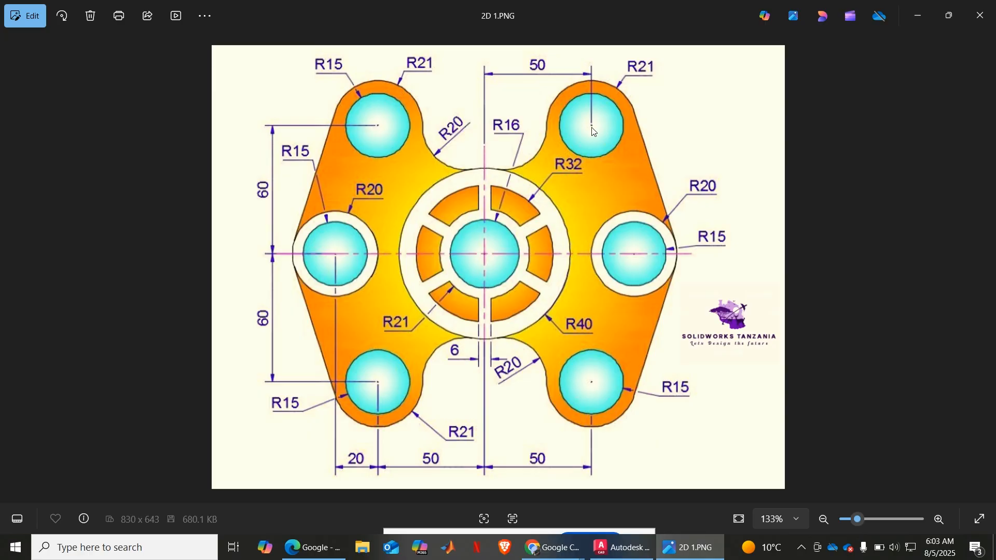
left_click(622, 547)
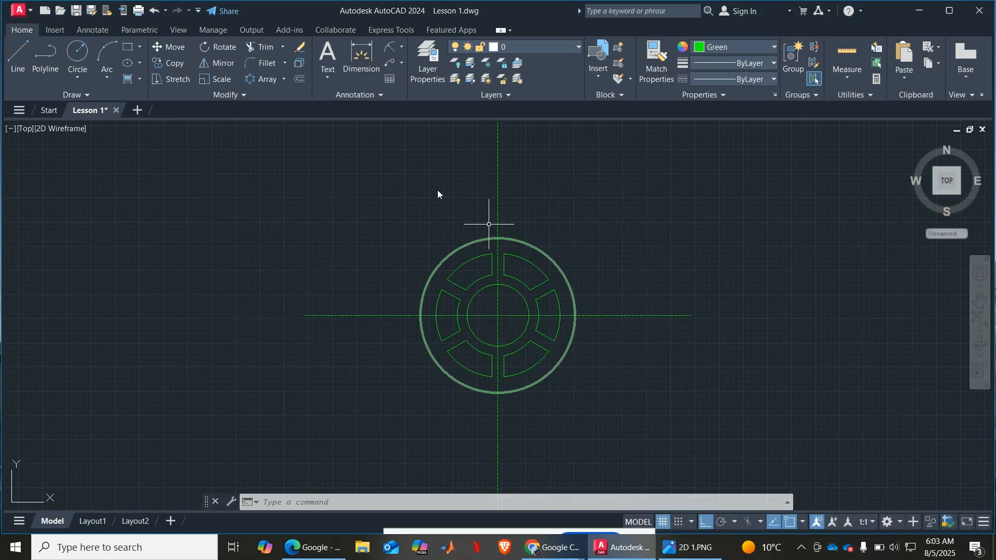
type("p")
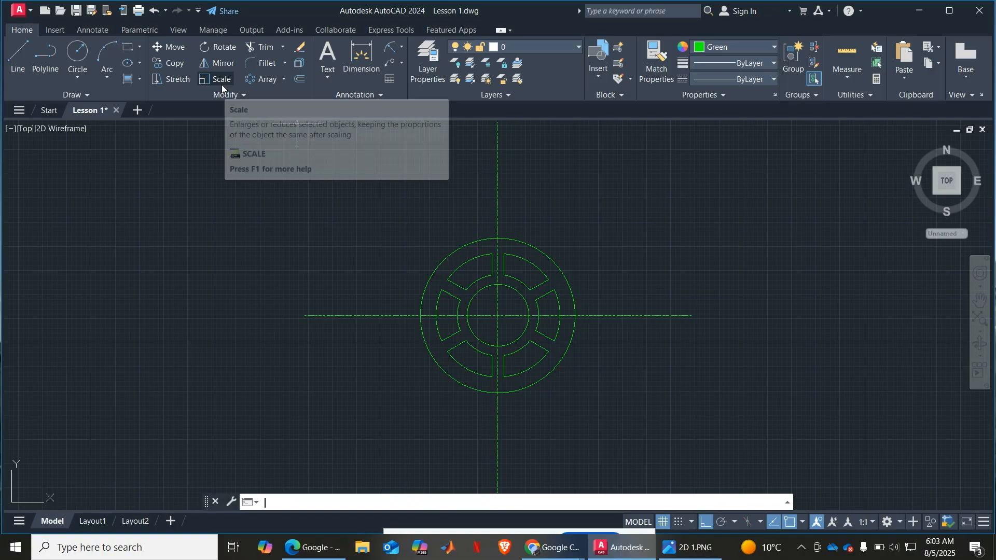
key("Return")
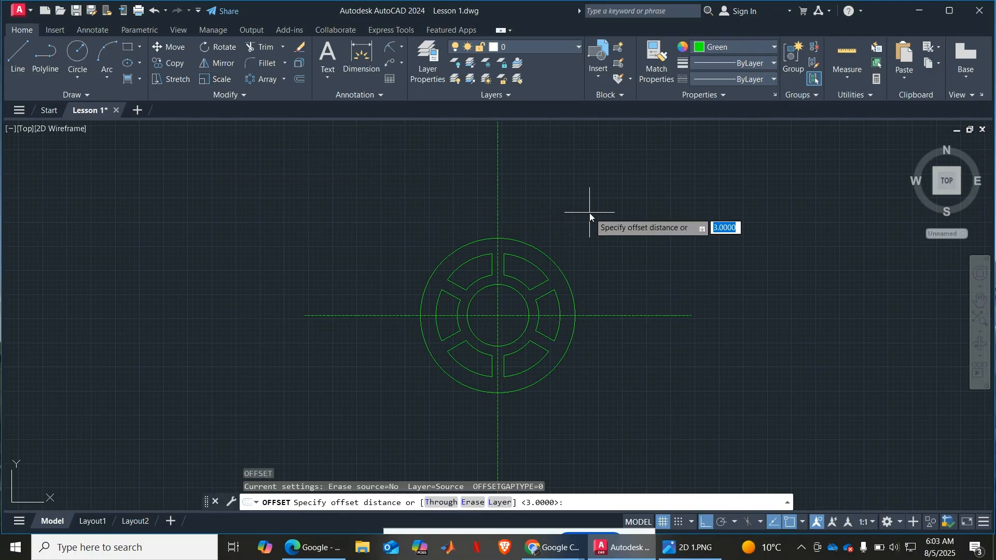
type("50")
key("Return")
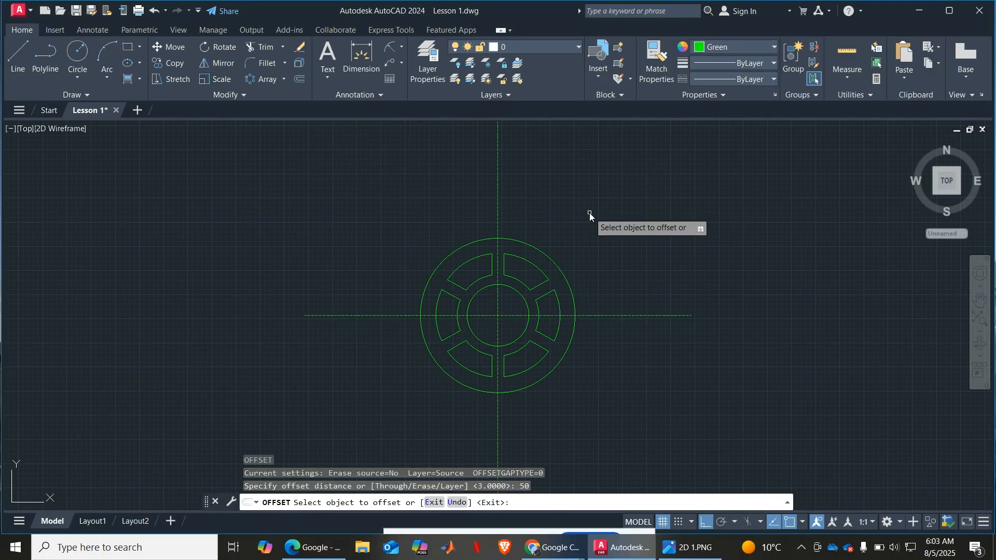
left_click(498, 201)
left_click(560, 198)
key("Return")
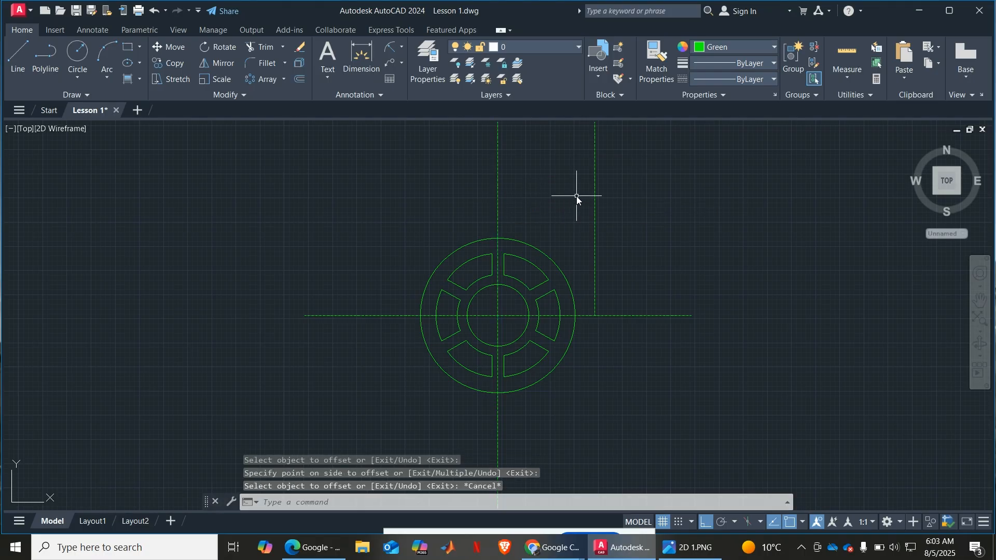
Offset the horizontal centerline 60 units upward to locate the upper-right boss center
key("Return")
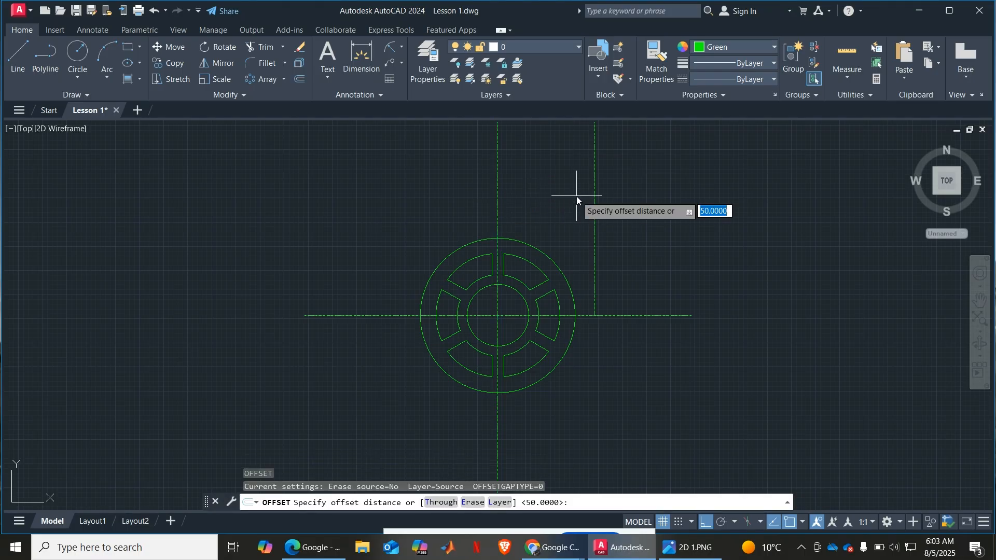
type("60")
key("Return")
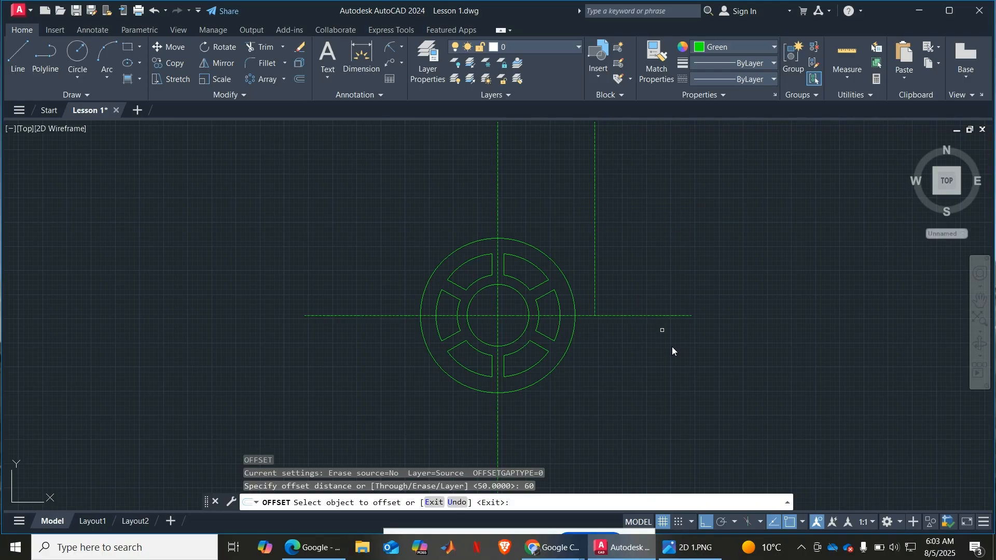
left_click(657, 316)
left_click(648, 234)
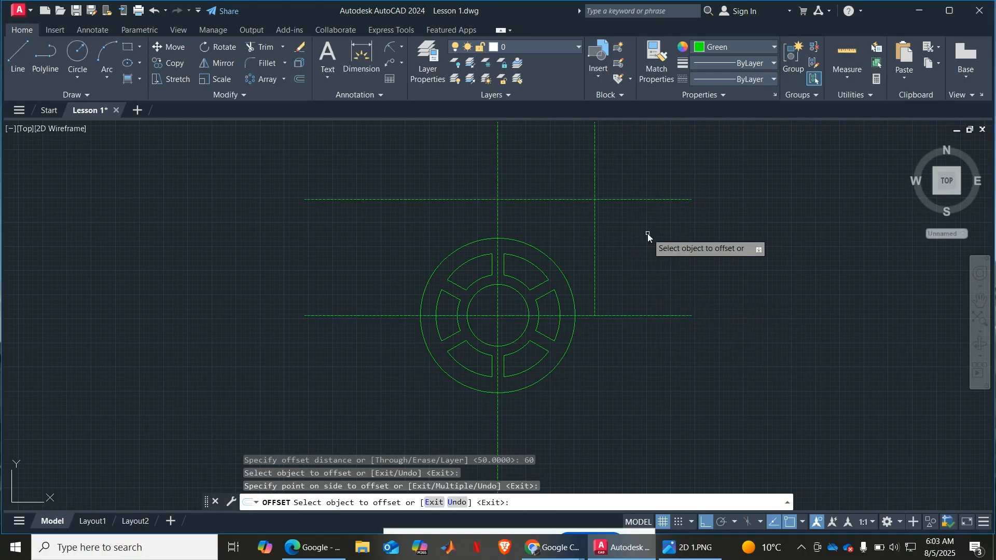
key("Escape")
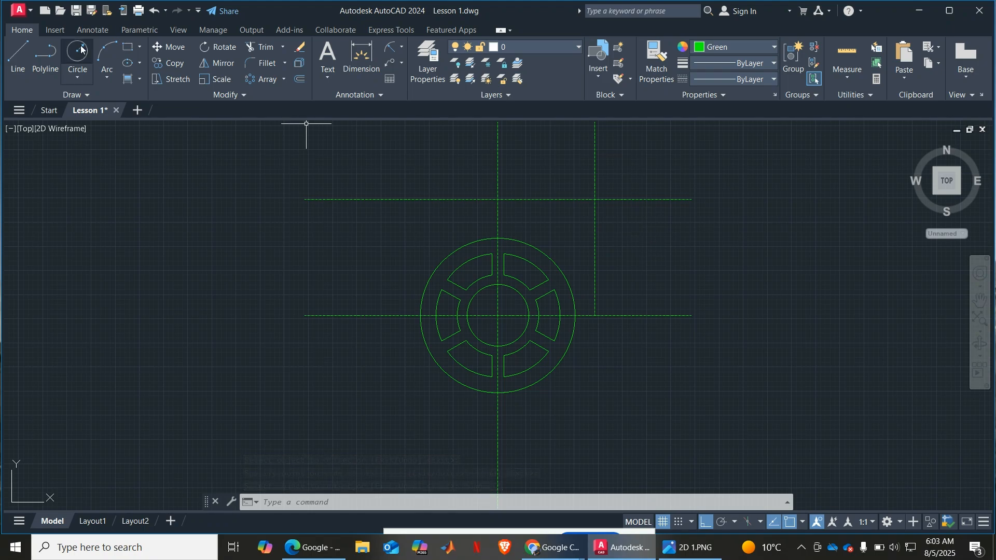
Check the boss radii in 2D 1.PNG and draw a radius 15 circle where the two offset centerlines cross
left_click(675, 550)
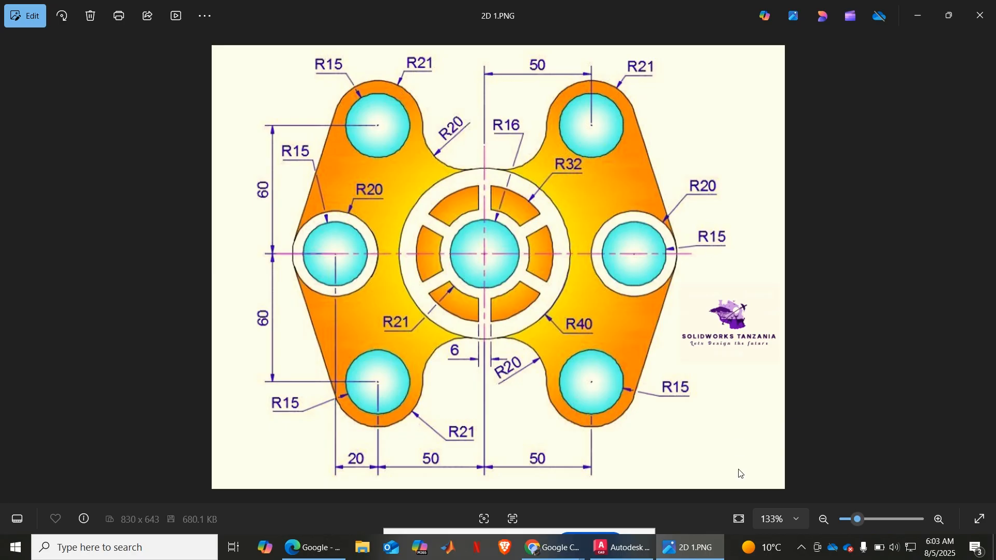
left_click(686, 547)
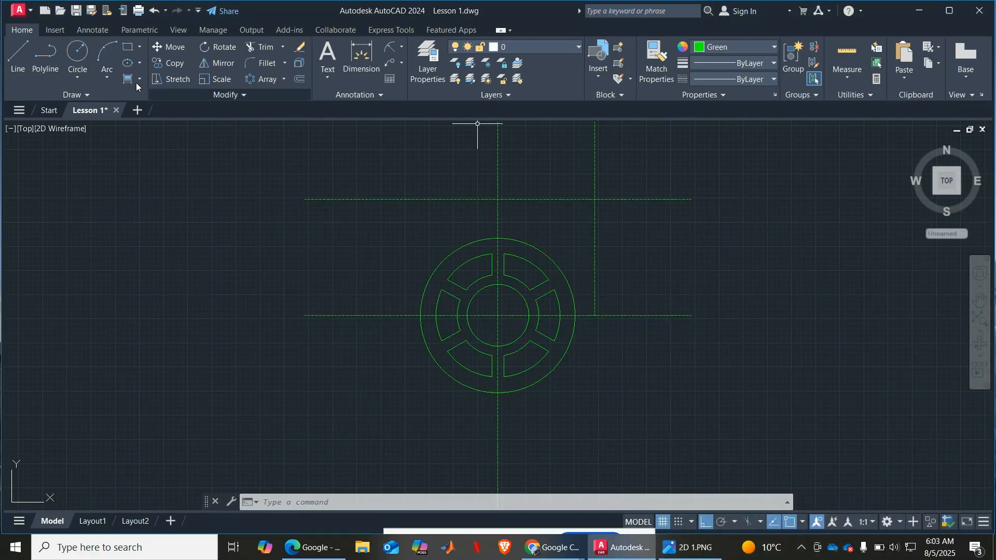
left_click(78, 76)
left_click(90, 98)
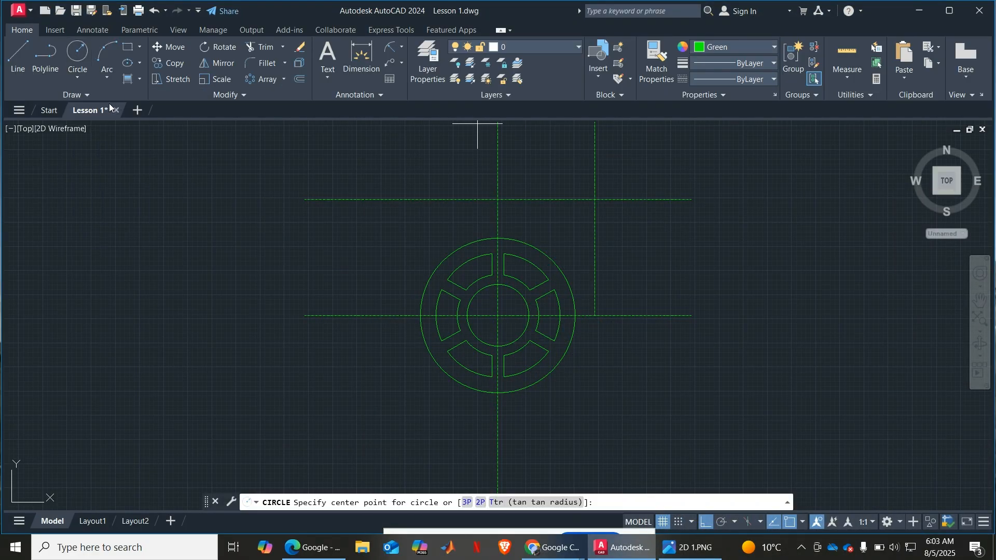
left_click(595, 200)
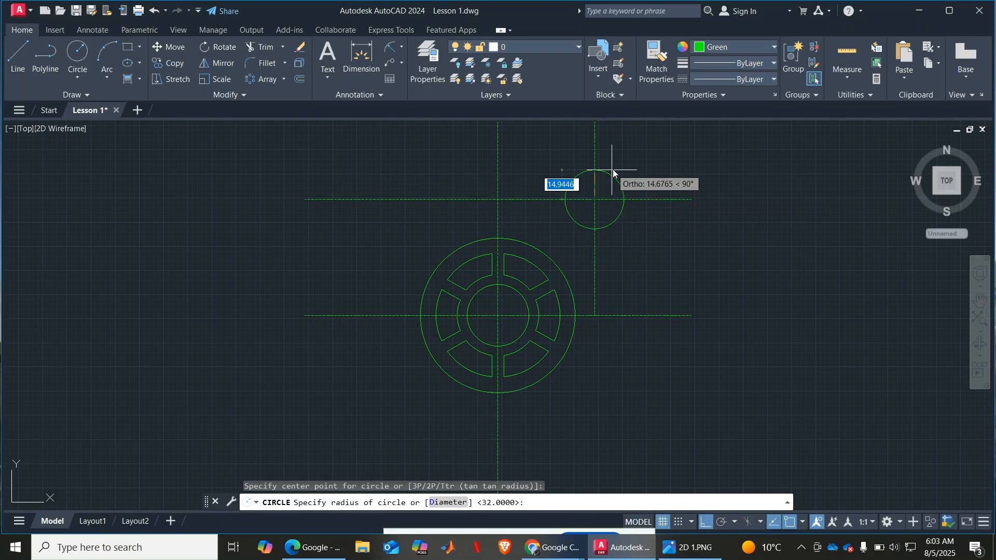
type("15")
key("Return")
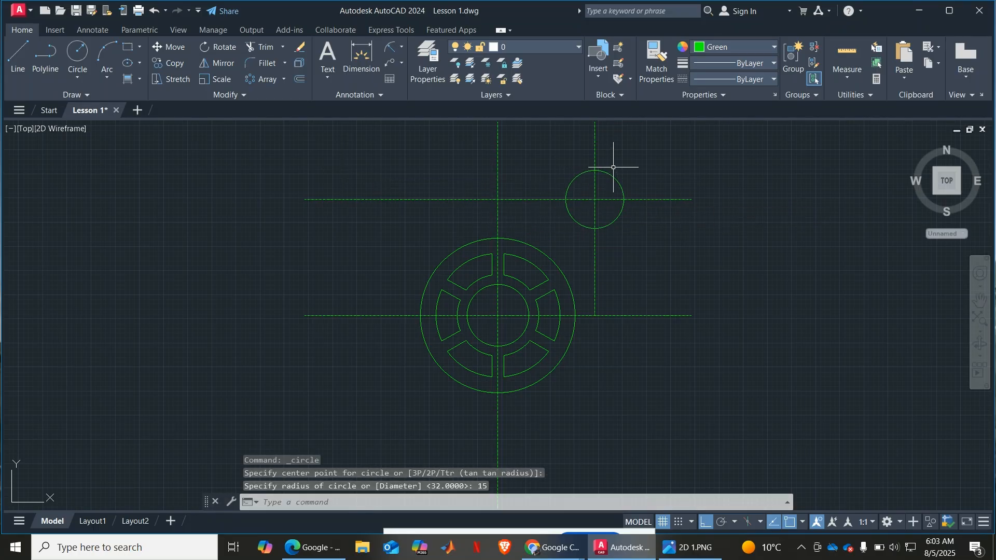
Draw a radius 21 circle concentric with the radius 15 circle of the upper-right boss
key("Return")
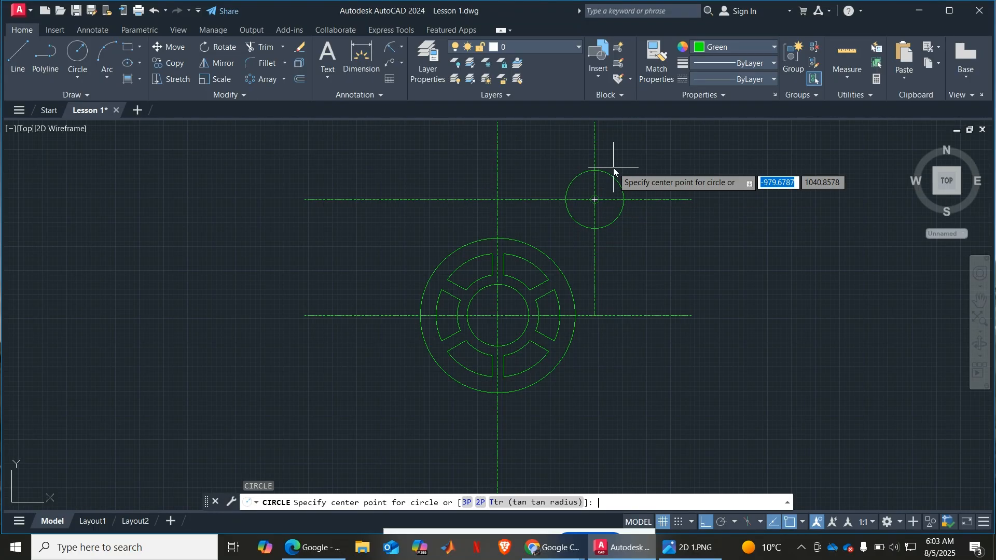
left_click(595, 200)
type("21")
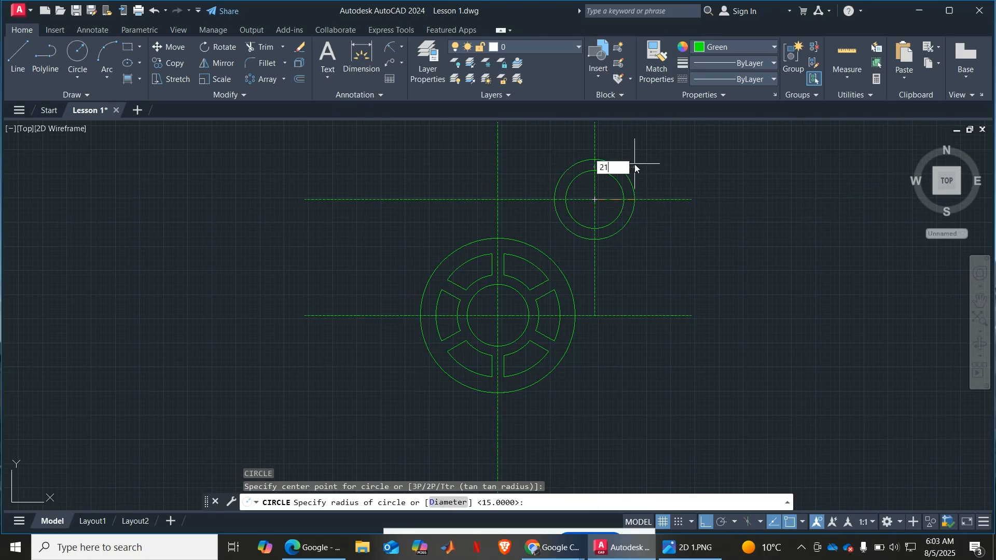
key("Return")
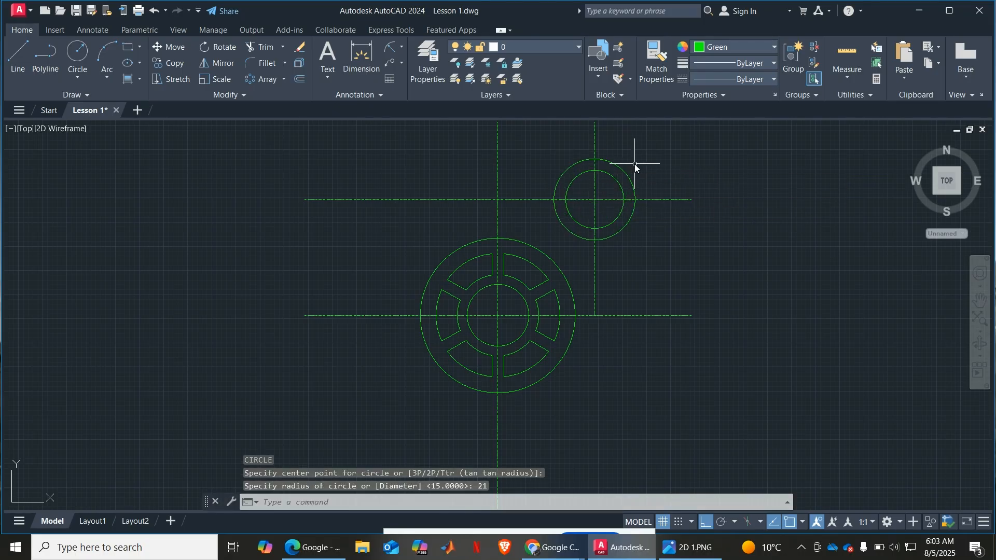
Erase the offset horizontal and vertical construction lines through the upper-right boss
left_click(673, 201)
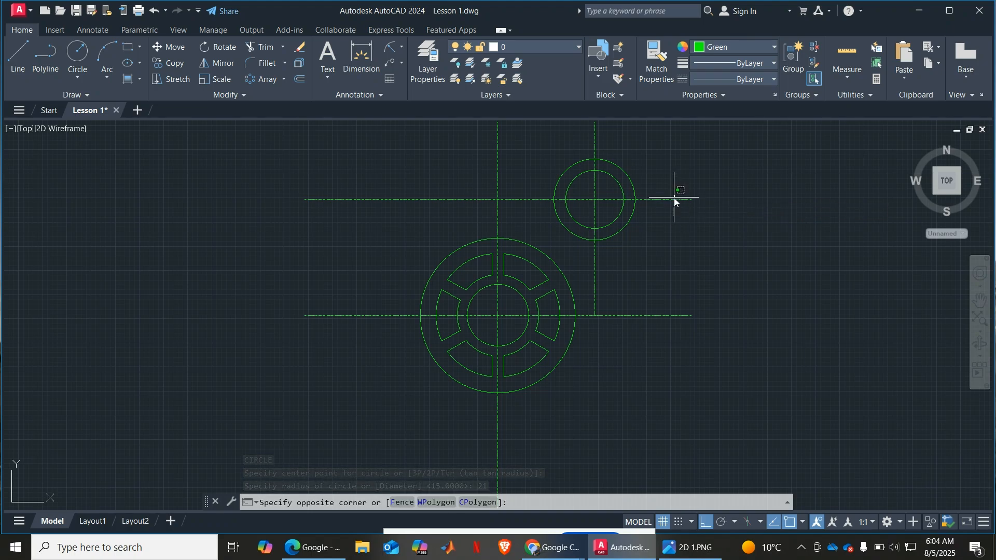
left_click(674, 200)
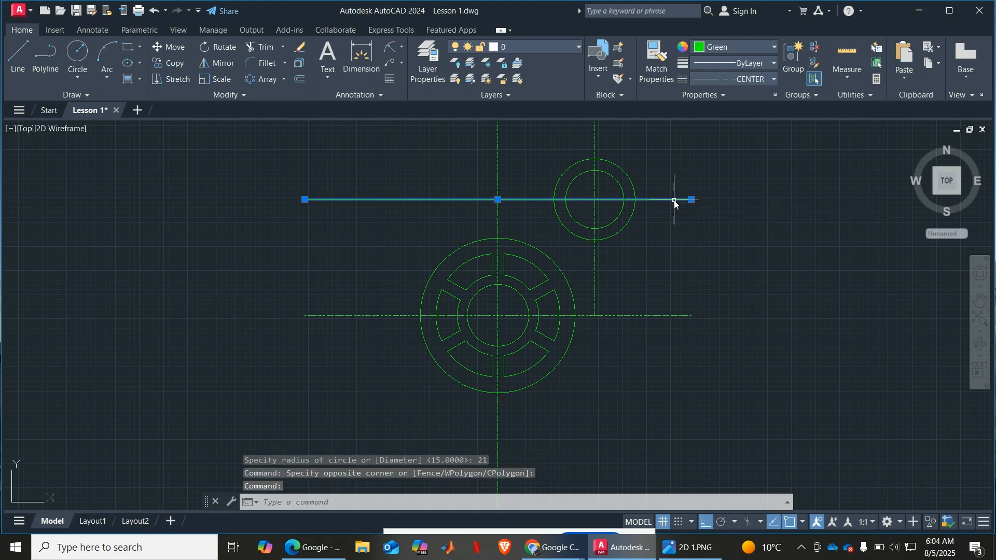
key("Delete")
left_click(595, 289)
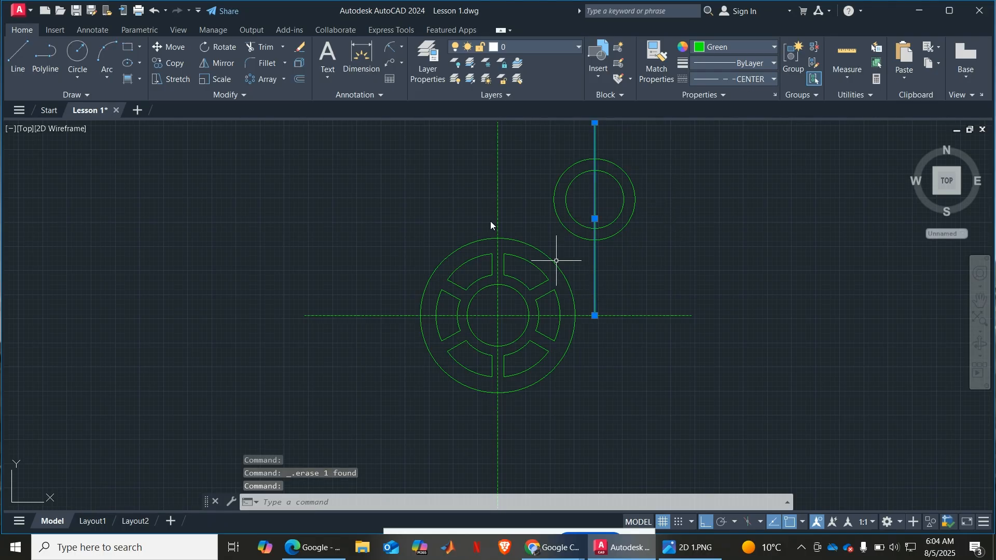
left_click(299, 46)
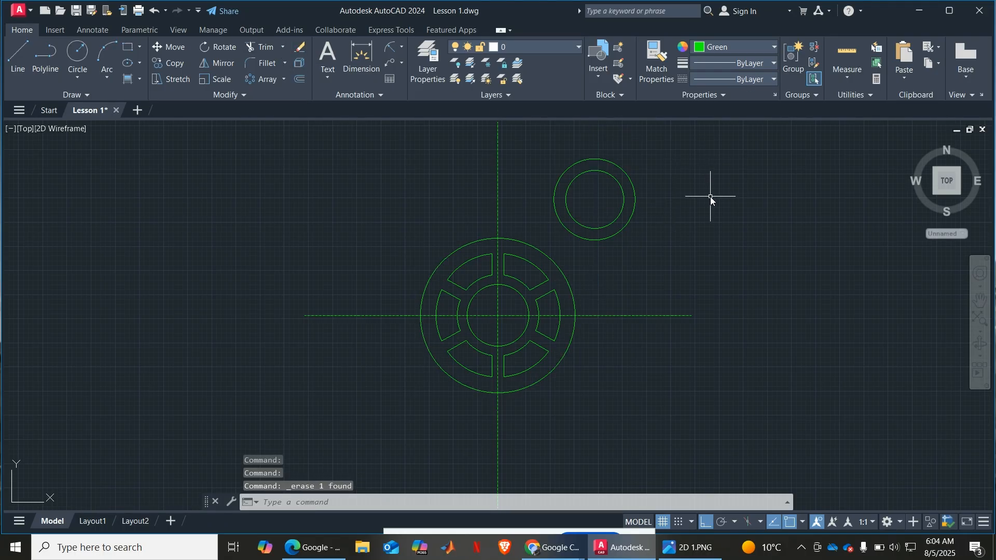
Check the right-hand boss position in 2D 1.PNG and offset the upper vertical centerline 70 units to the right
left_click(689, 548)
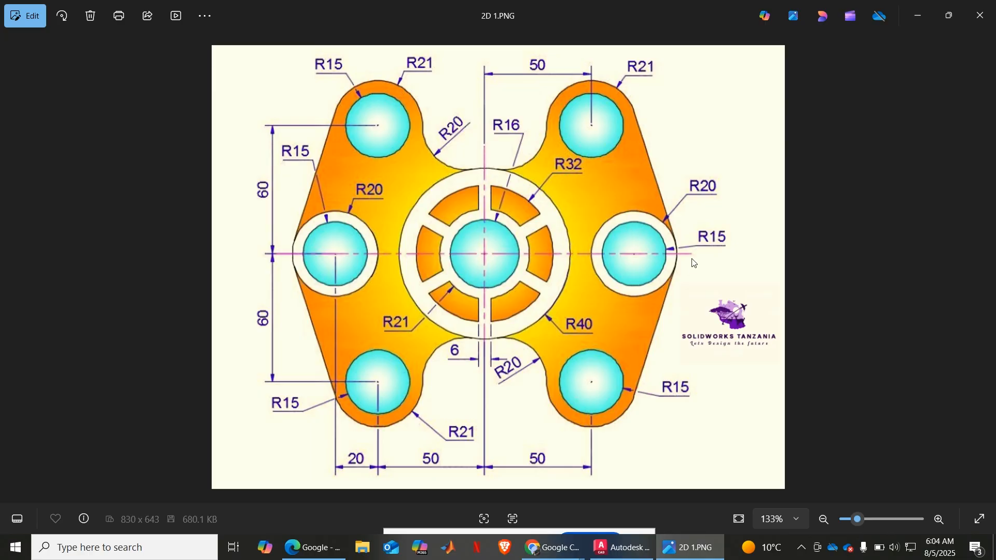
left_click(699, 551)
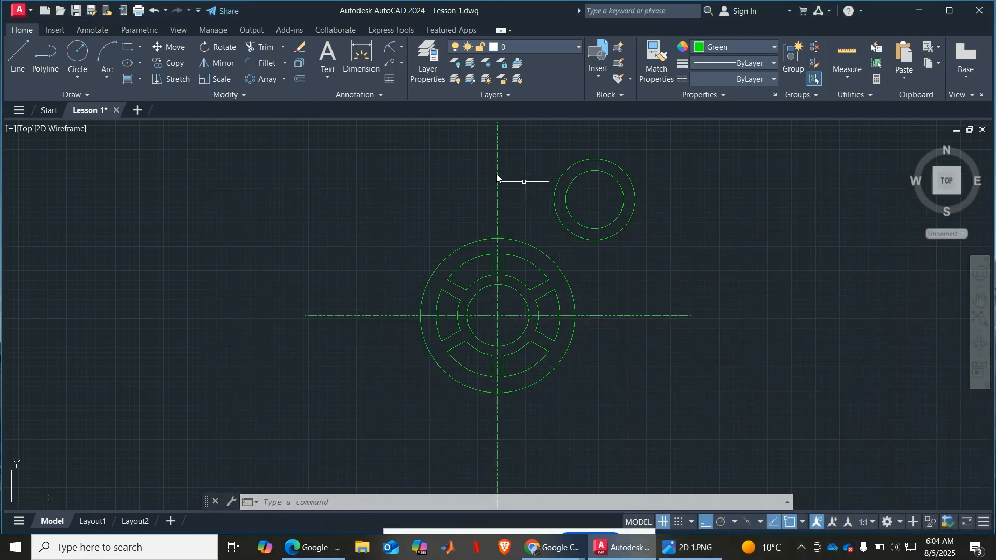
type("o")
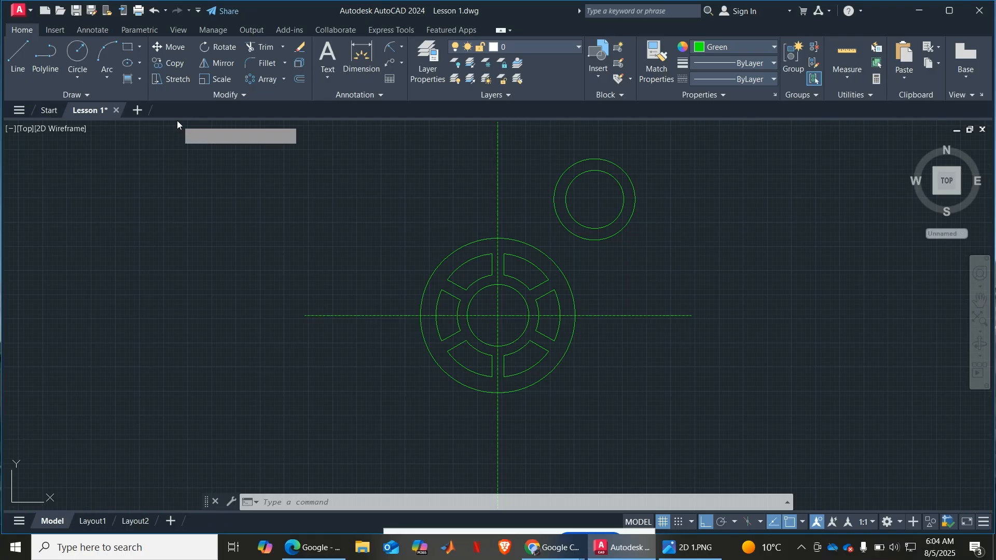
key("Return")
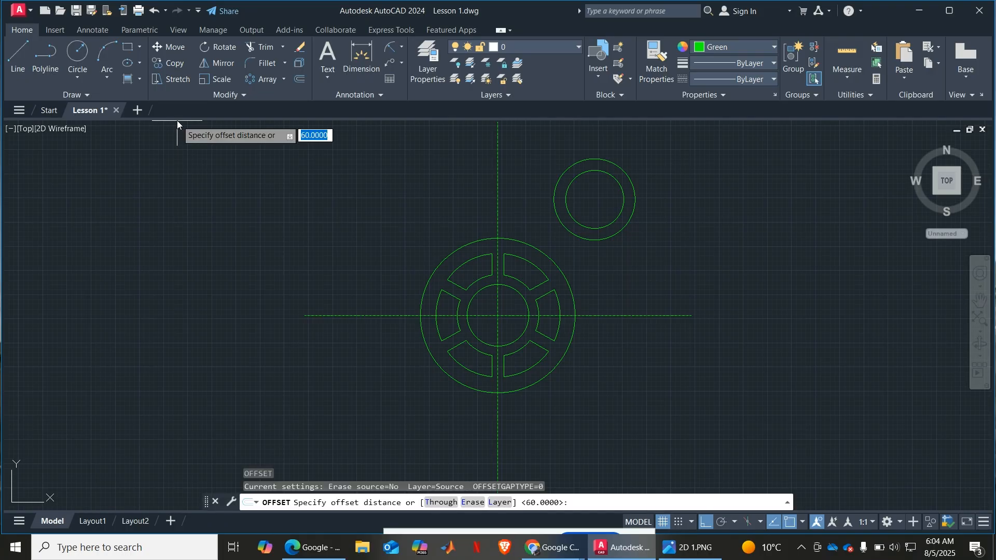
type("70")
key("Return")
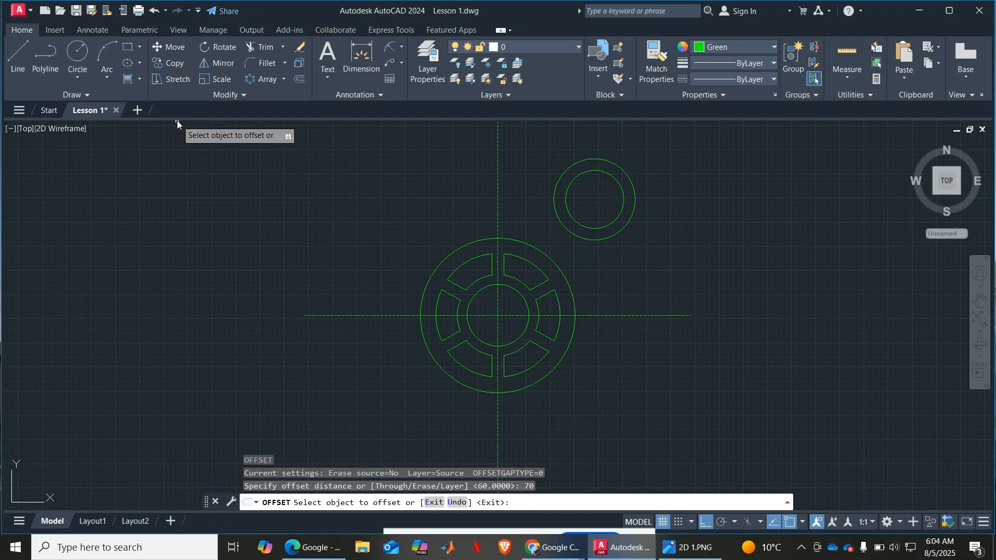
left_click(498, 213)
left_click(671, 214)
key("Escape")
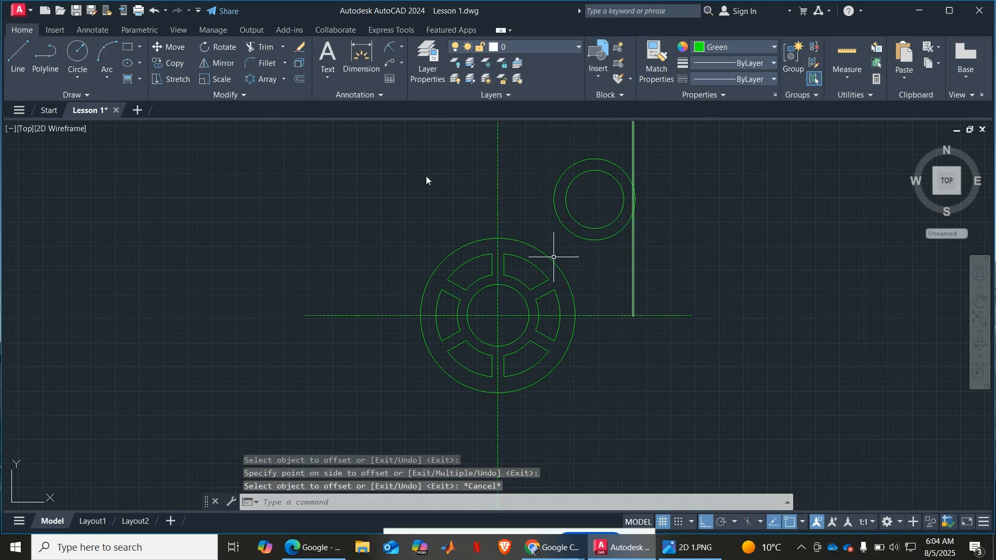
Draw concentric circles of radius 15 and radius 20 where the offset vertical line meets the horizontal centerline
left_click(70, 65)
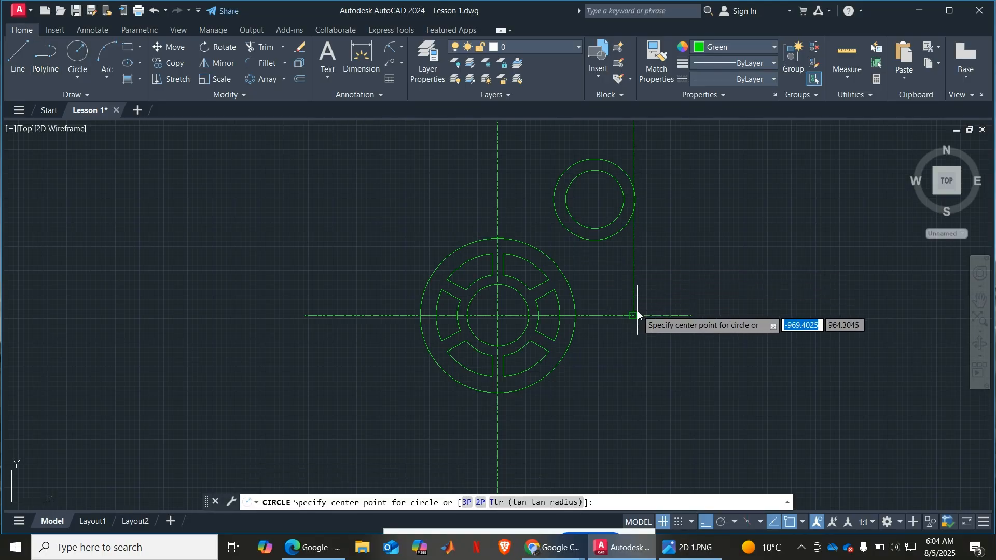
left_click(633, 315)
type("15")
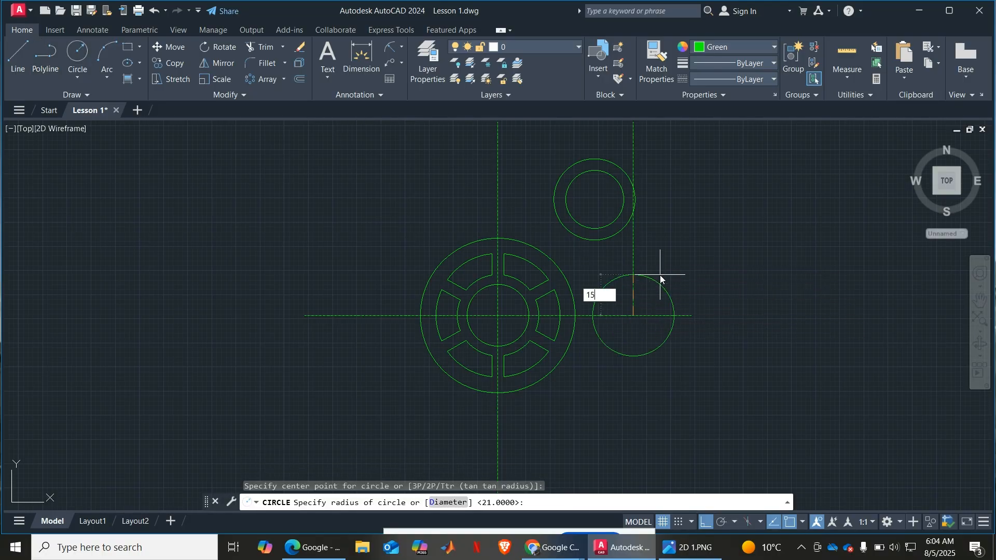
key("Return")
key("Return")
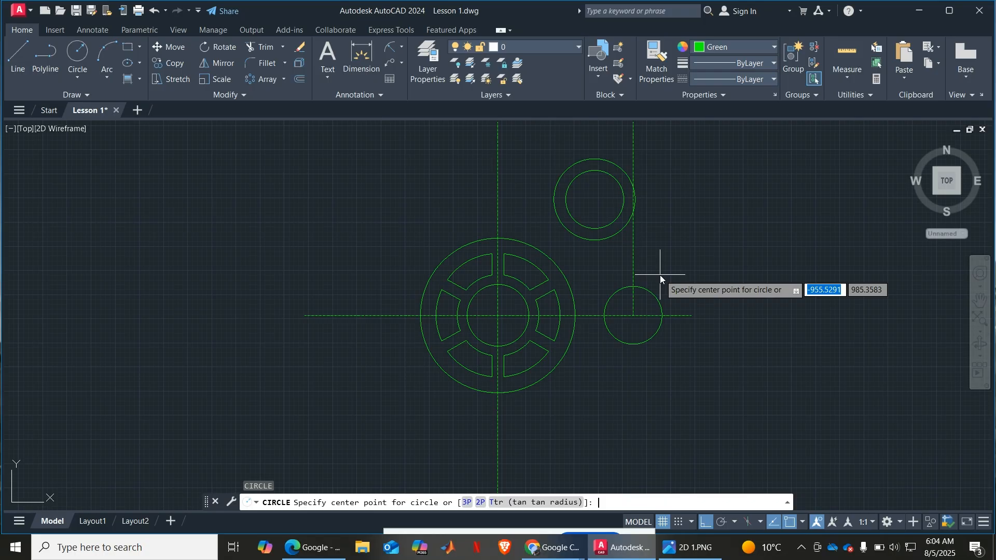
left_click(633, 316)
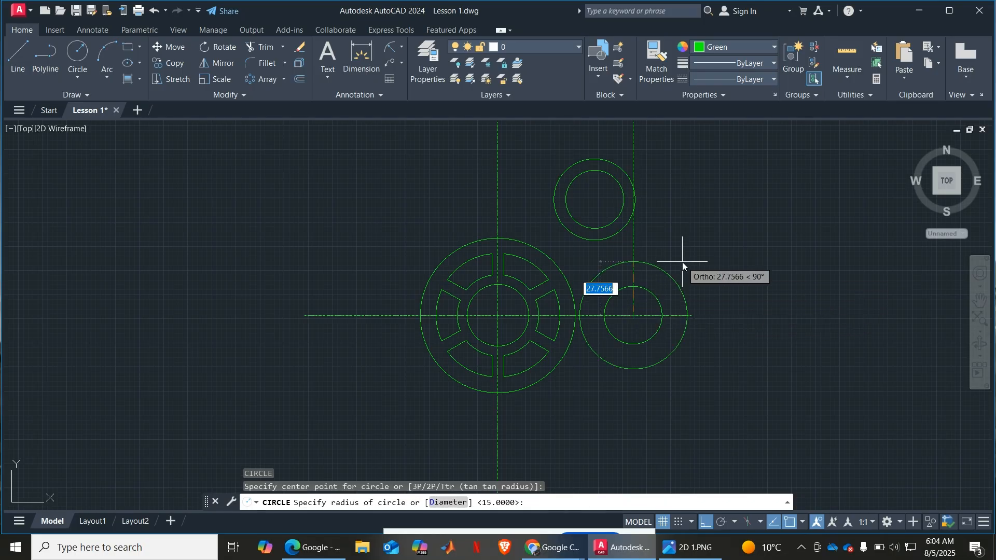
type("20")
key("Return")
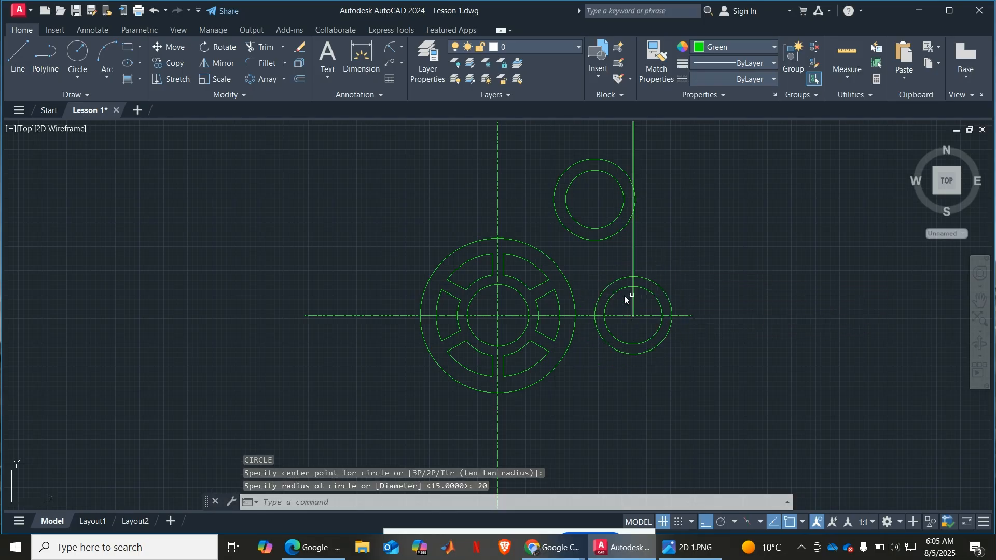
Erase the offset vertical construction line above the right-hand boss
left_click(632, 253)
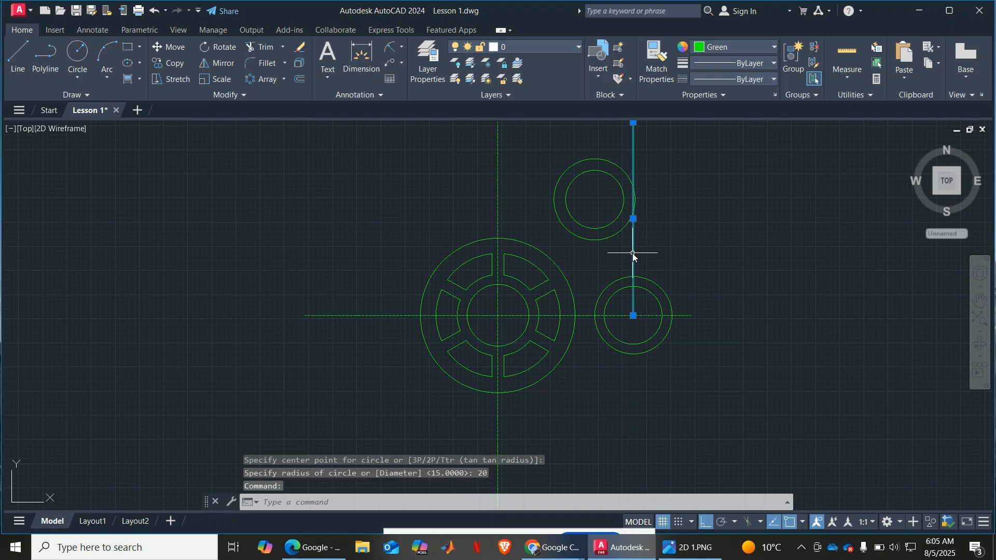
key("Delete")
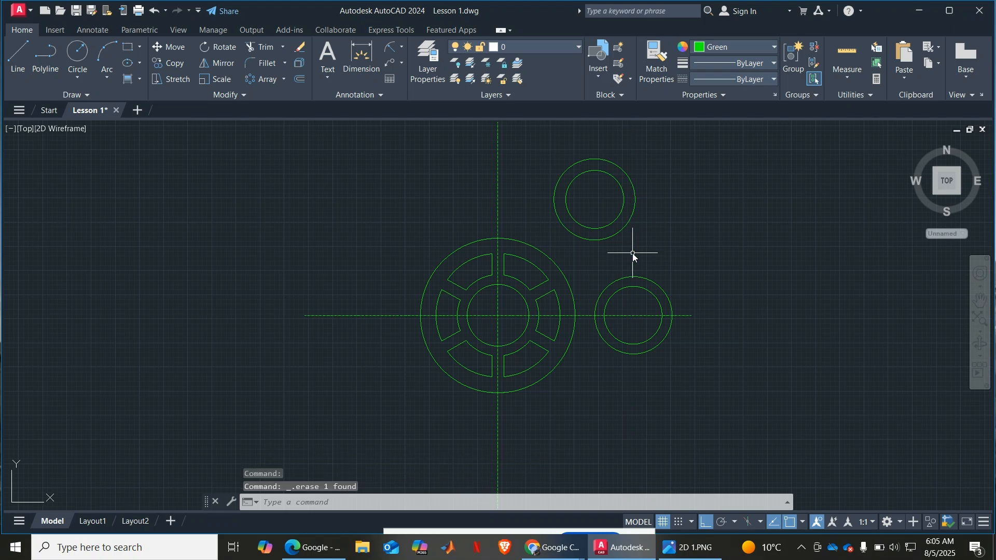
scroll(668, 371, "up", 4)
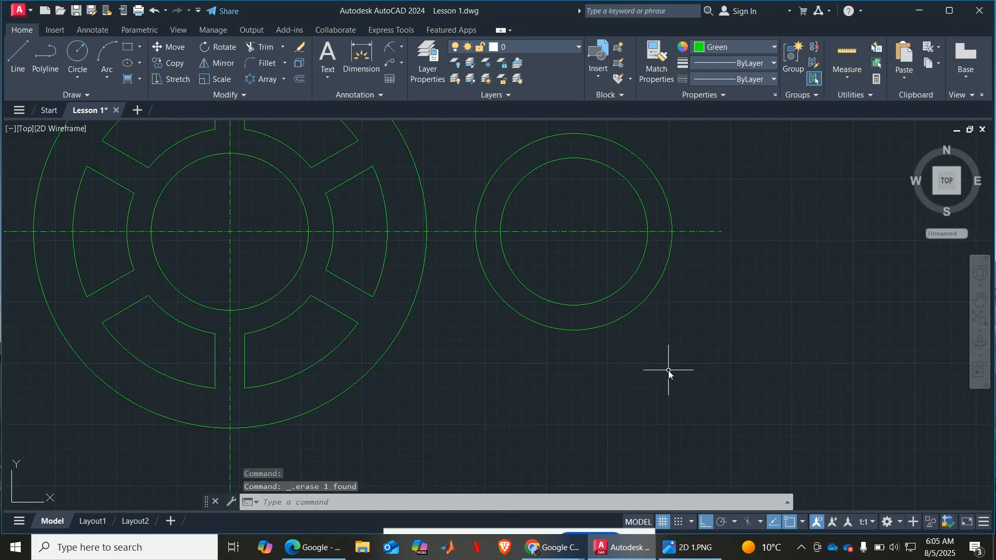
scroll(669, 370, "down", 8)
scroll(666, 388, "up", 4)
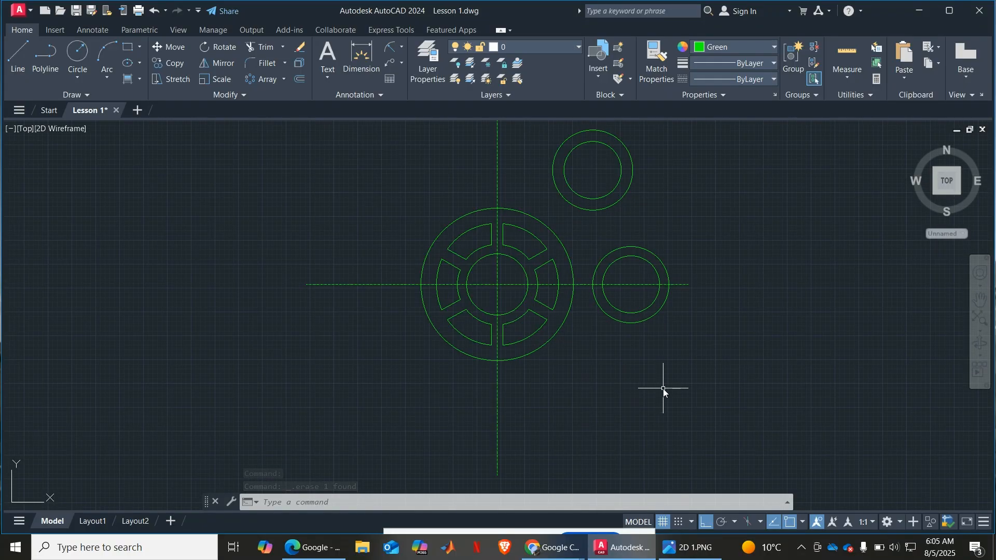
Check the boss layout in 2D 1.PNG and start a Mirror of the upper-right boss, selecting its inner circle
left_click(688, 547)
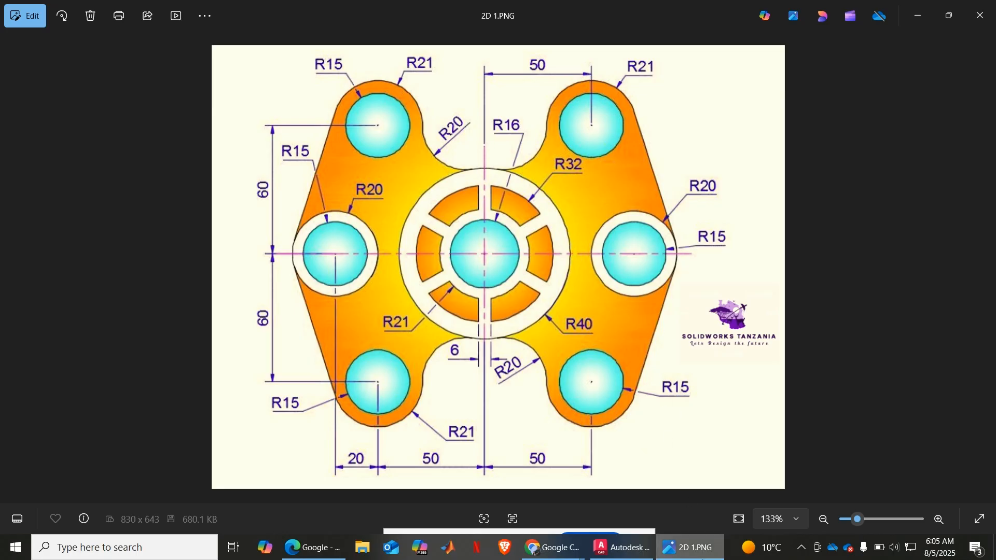
left_click(696, 558)
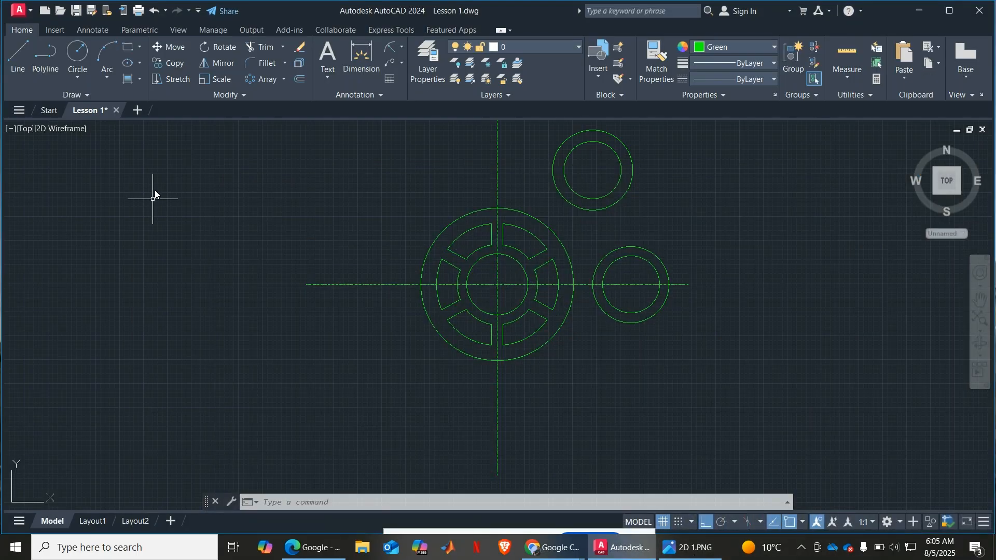
type("MI")
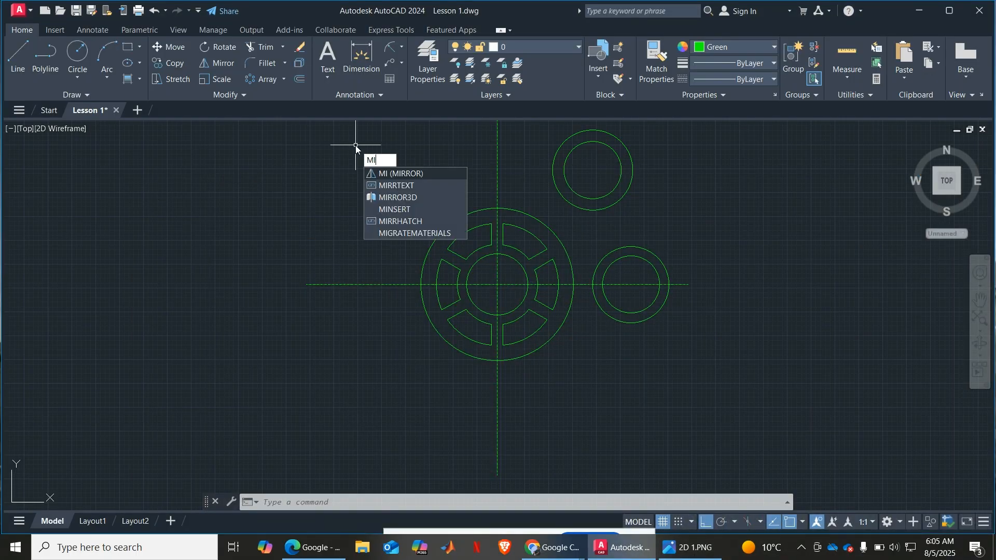
key("Return")
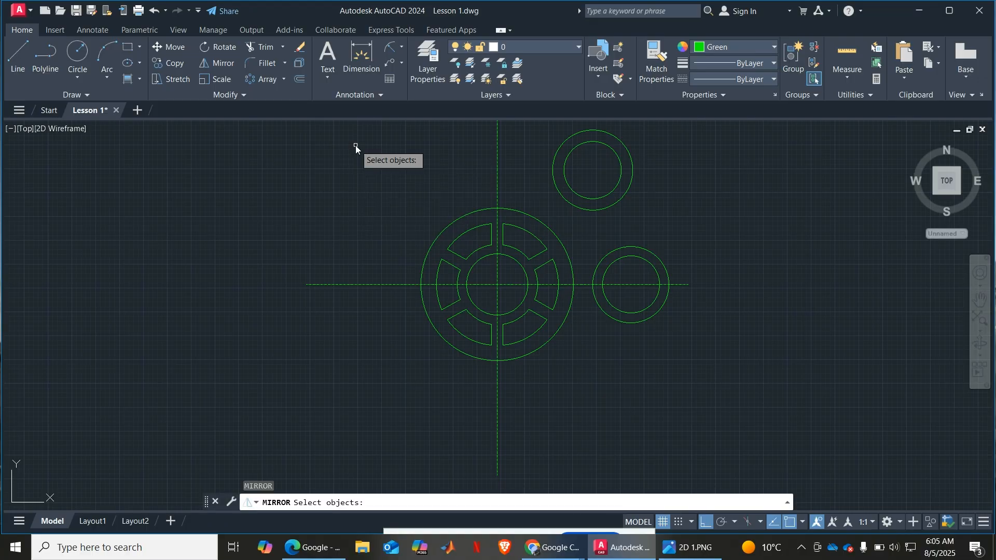
left_click(565, 176)
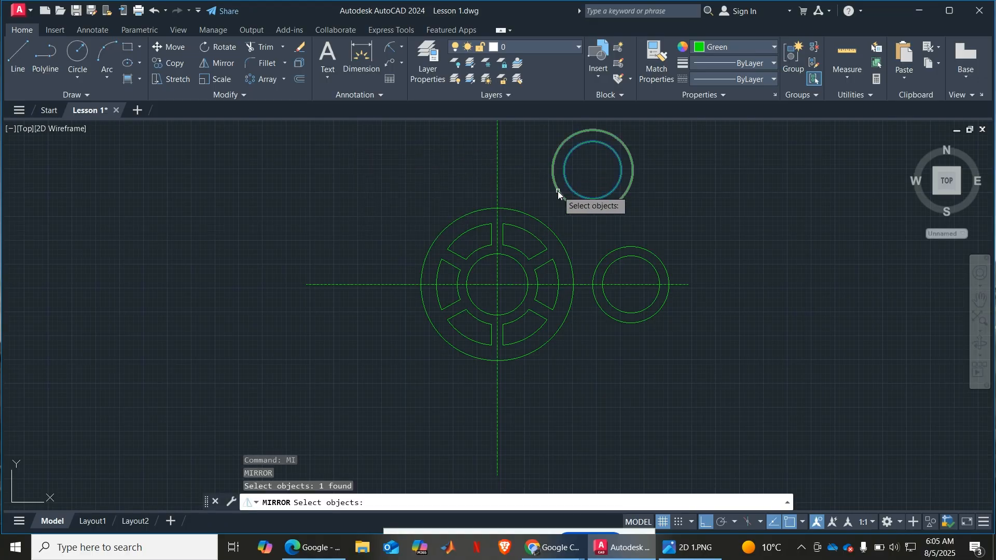
Mirror the upper pair of concentric circles across the horizontal centerline, keeping the originals
left_click(558, 191)
key("Return")
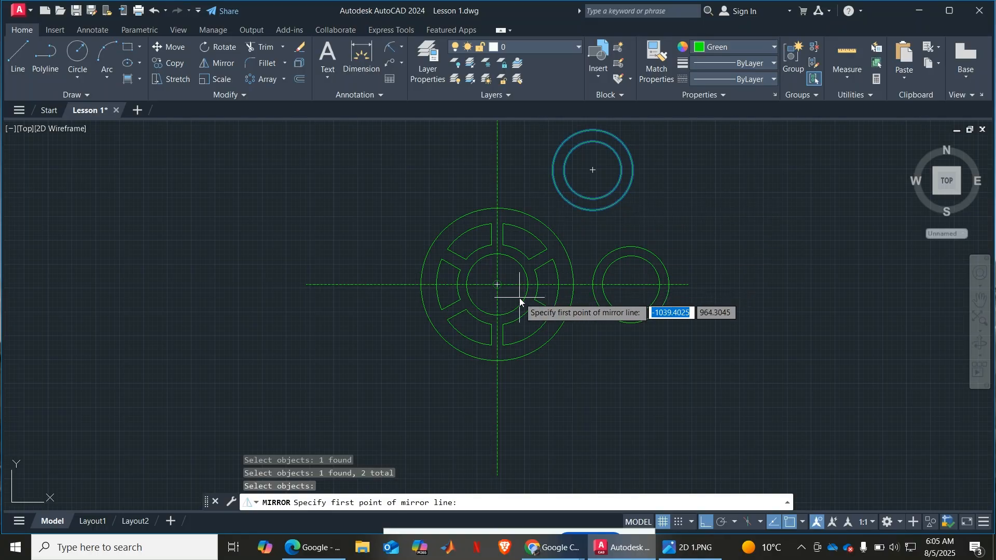
left_click(498, 284)
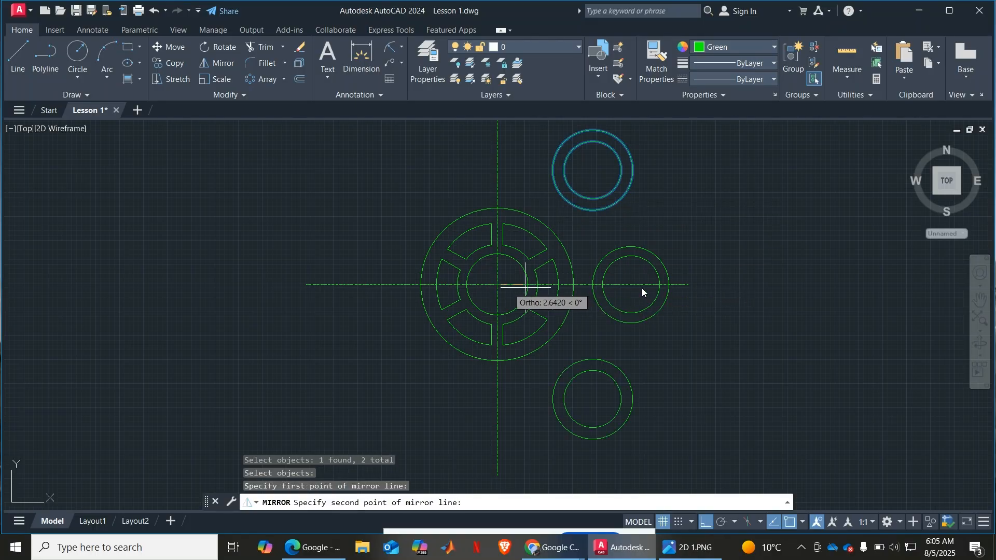
left_click(684, 284)
key("Return")
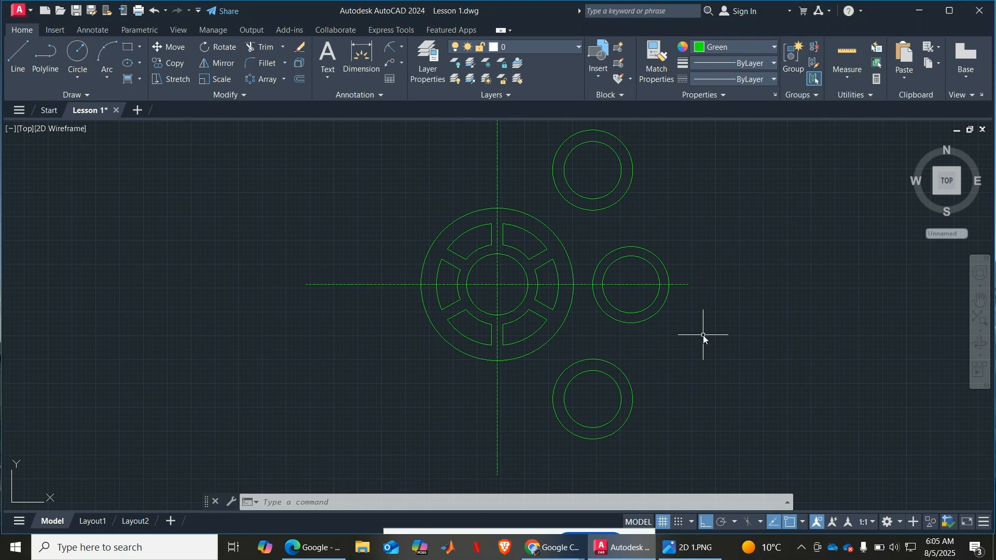
Restrict the running object snaps to Tangent only, turning off Endpoint, Midpoint, Center, Intersection and Extension
left_click(707, 552)
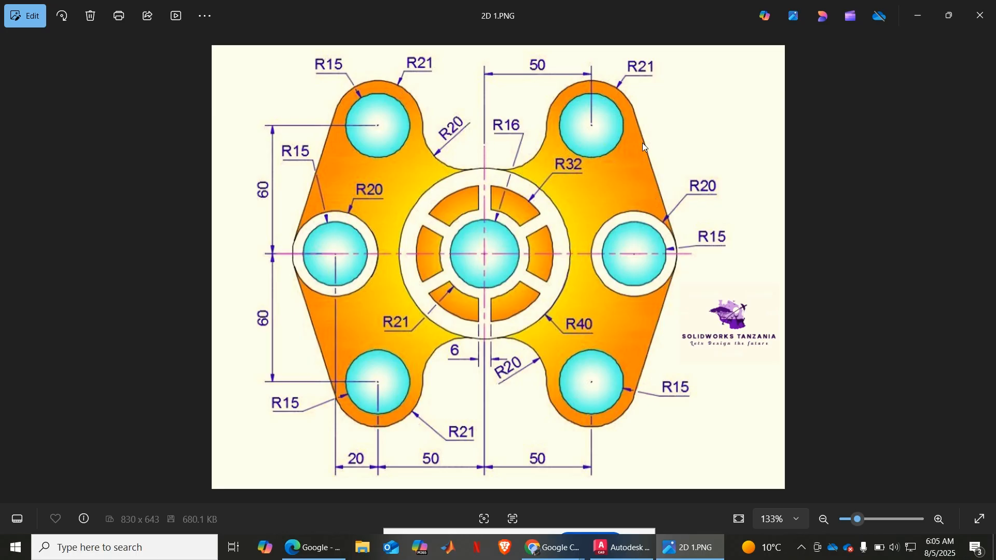
left_click(684, 548)
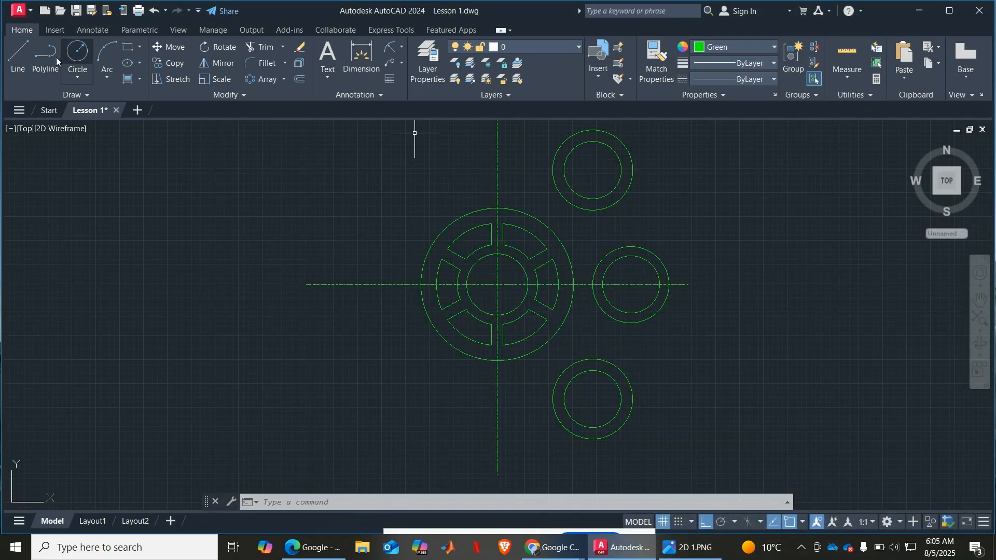
left_click(18, 58)
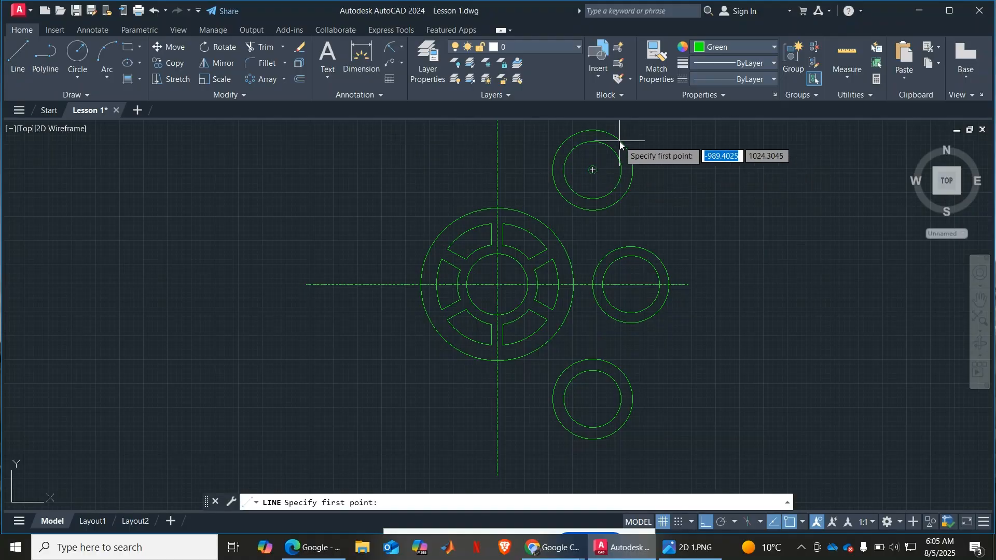
scroll(619, 141, "up", 3)
scroll(617, 141, "down", 3)
scroll(622, 146, "up", 3)
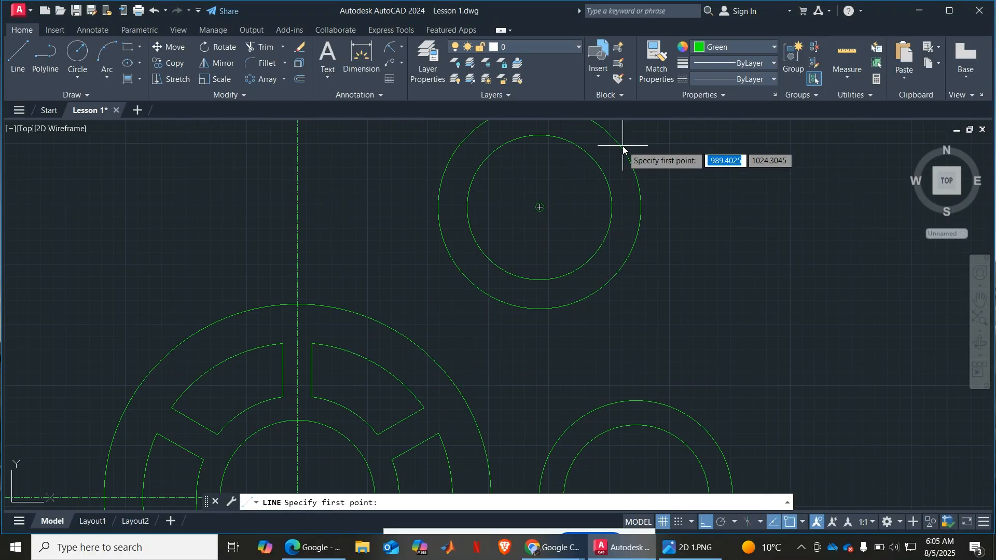
scroll(623, 155, "down", 1)
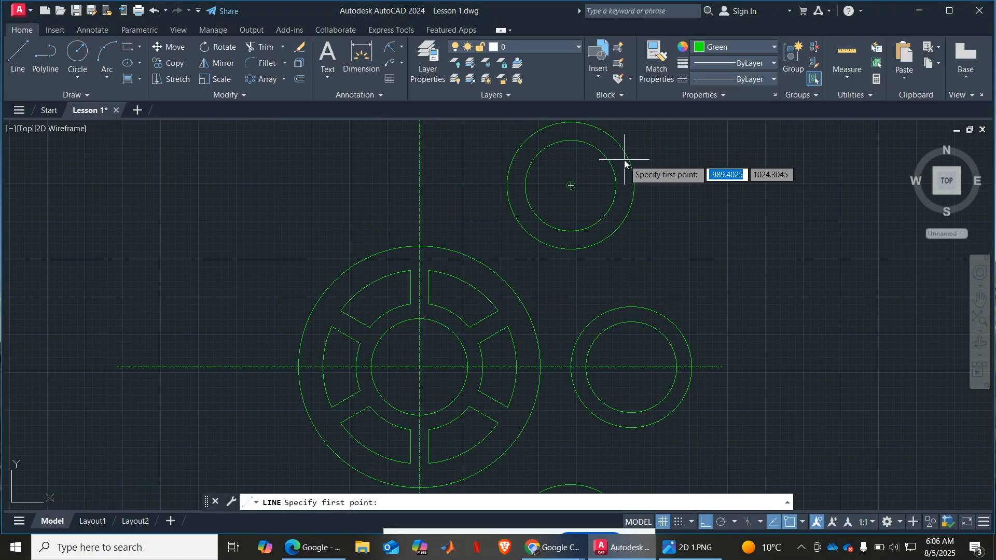
left_click(803, 523)
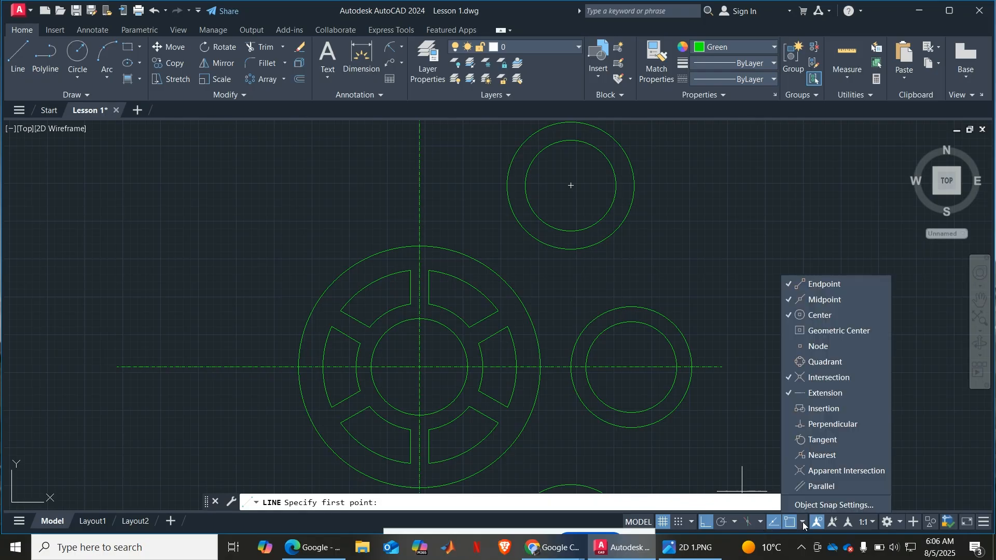
left_click(793, 388)
left_click(786, 378)
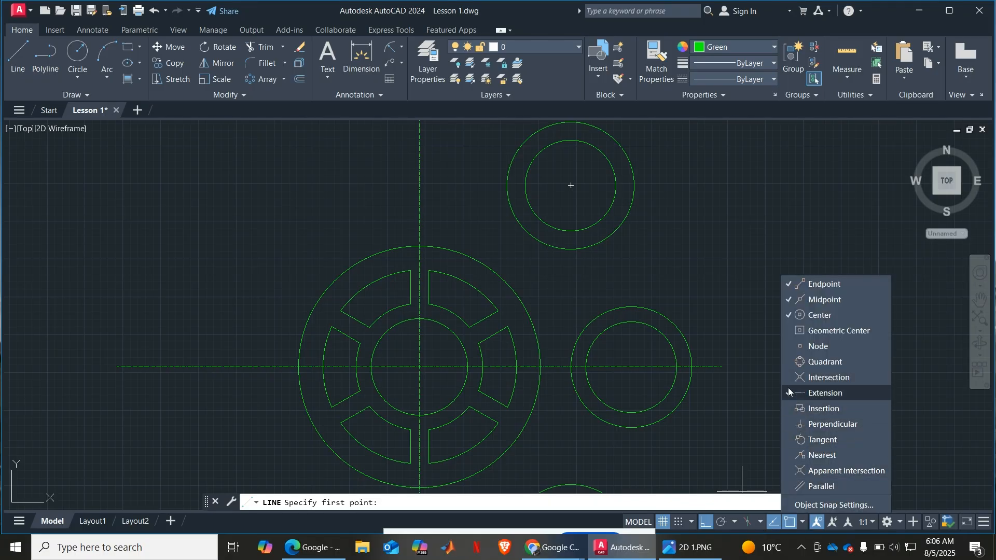
left_click(789, 316)
left_click(789, 299)
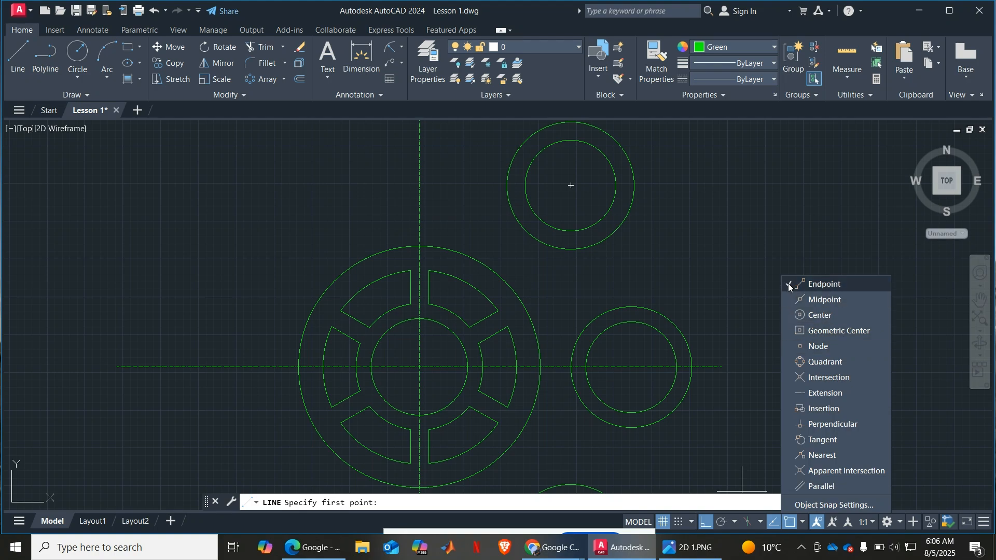
left_click(788, 284)
left_click(821, 440)
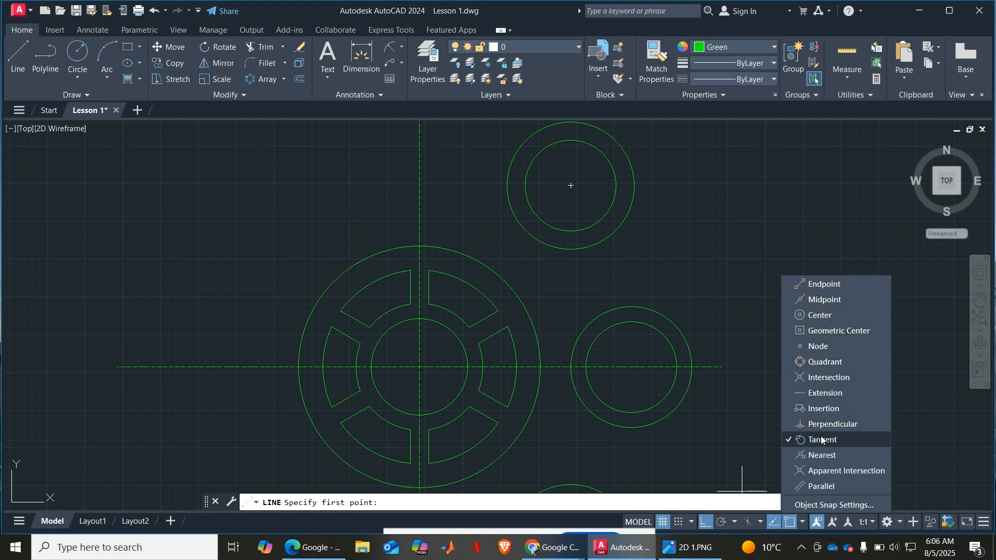
left_click(756, 442)
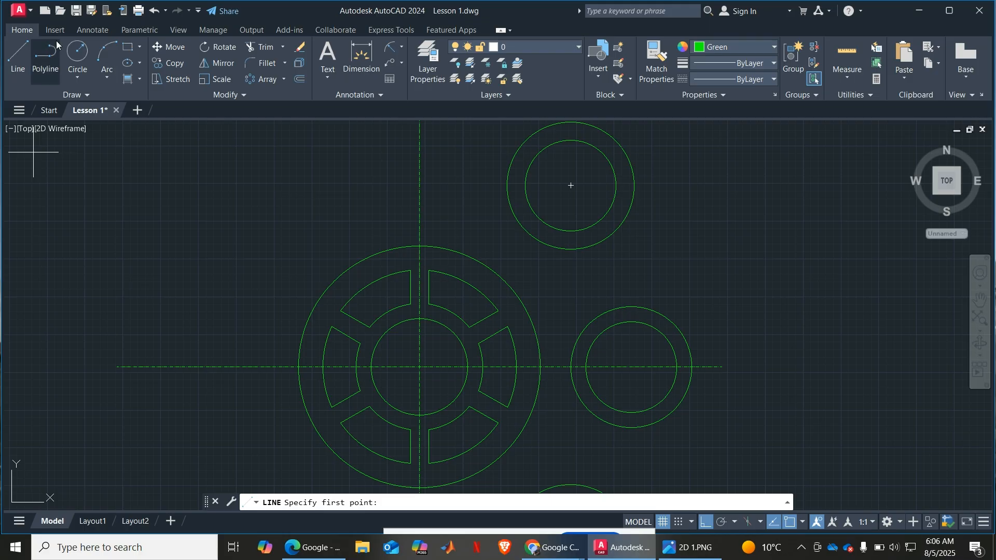
Draw a tangent line joining the right sides of the upper outer circle and the outer circle on the horizontal centerline
left_click(18, 48)
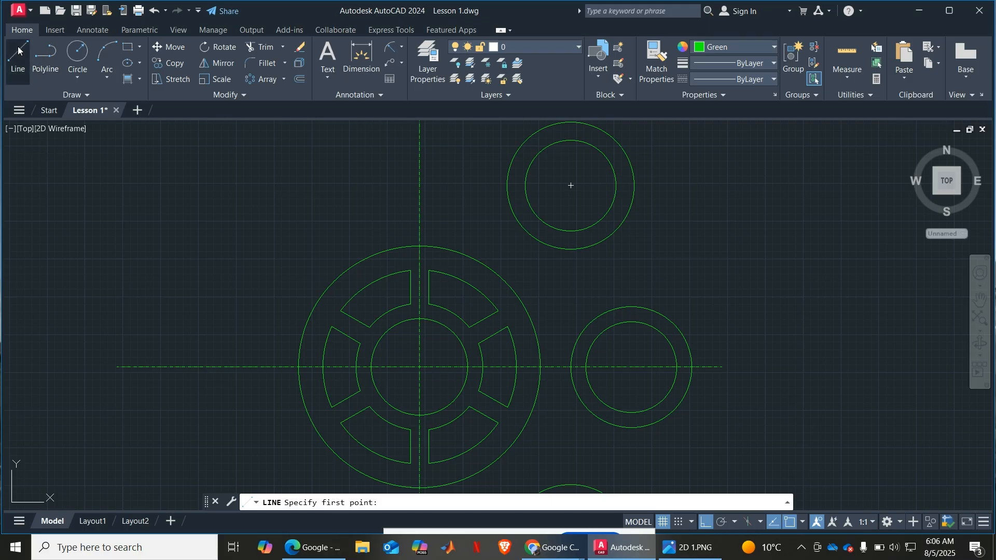
left_click(623, 147)
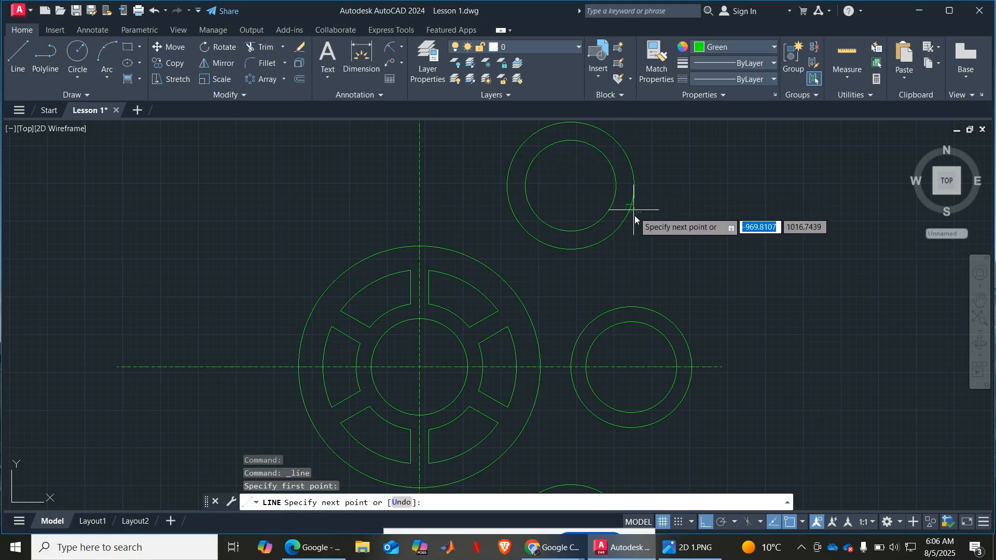
left_click(688, 347)
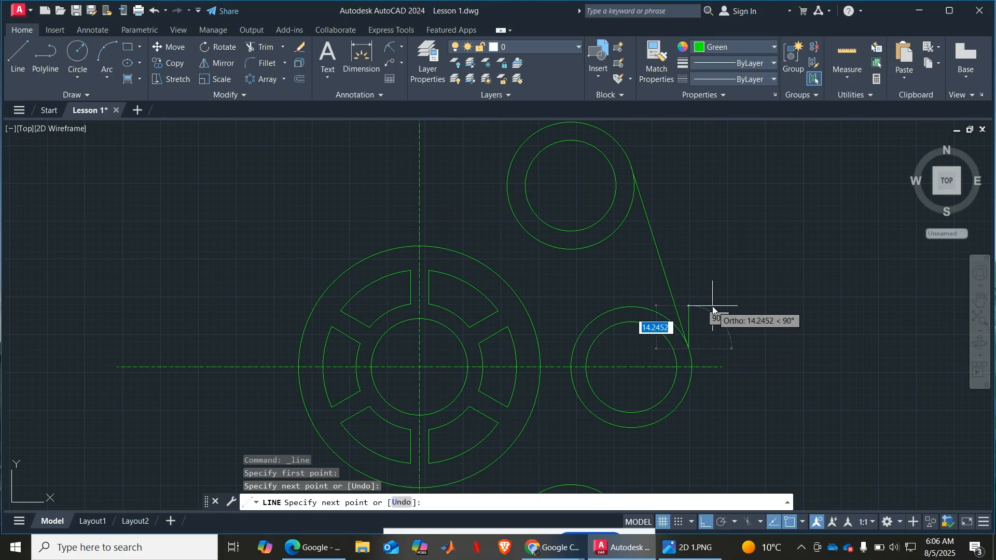
key("Escape")
Draw a tangent line from the right side of the middle outer circle to the lower outer circle
key("Return")
scroll(712, 307, "down", 5)
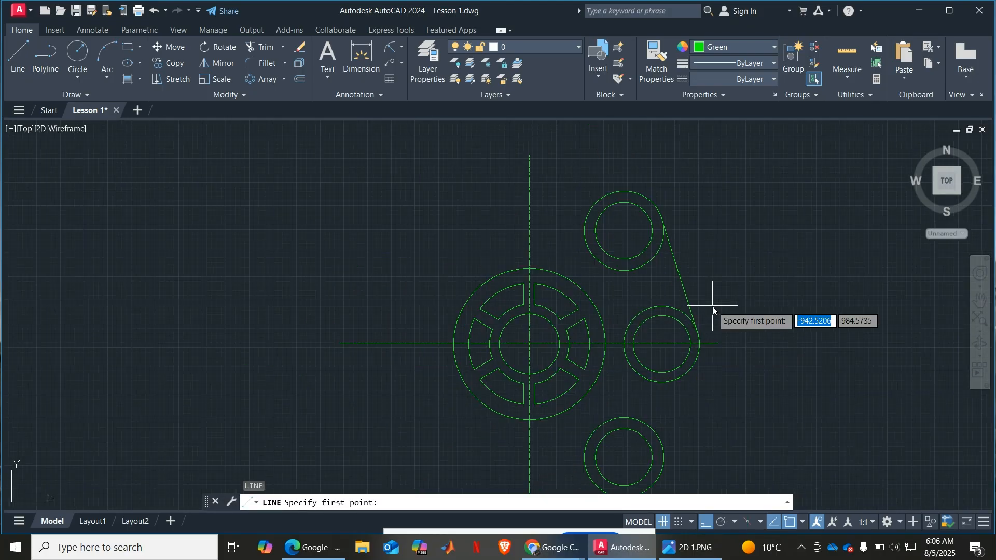
scroll(714, 340, "up", 3)
left_click(694, 313)
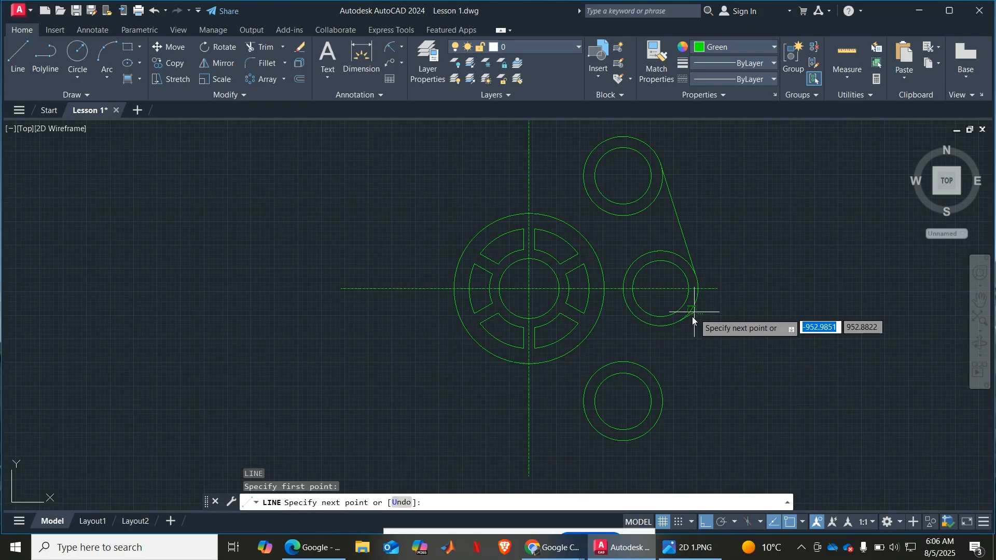
left_click(660, 422)
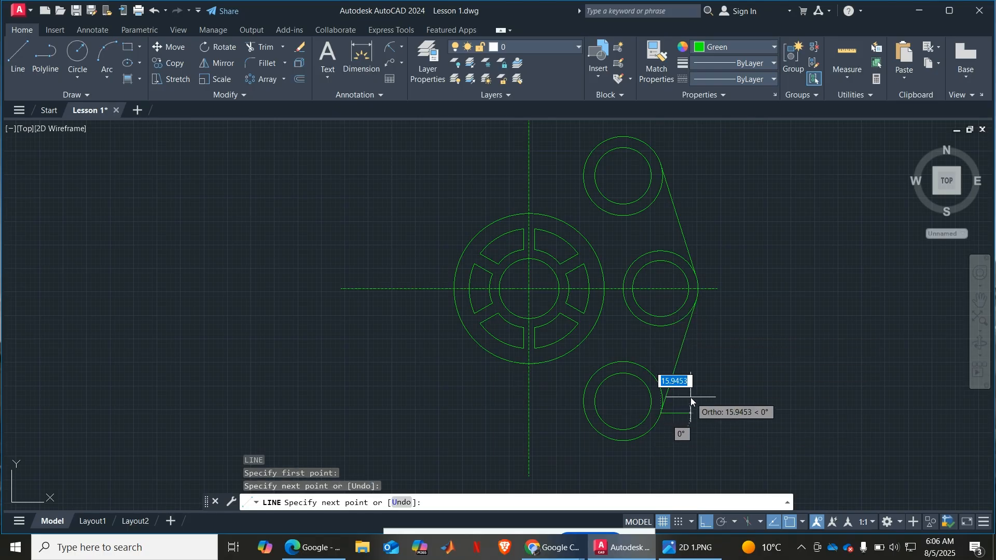
key("Escape")
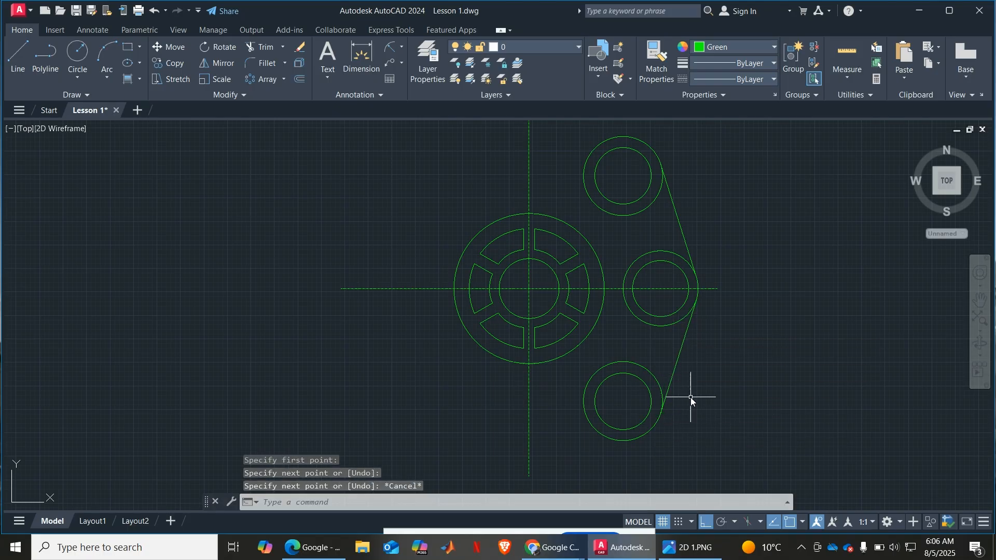
Turn the Endpoint, Midpoint, Center and Intersection object snaps back on alongside Tangent
left_click(803, 522)
left_click(813, 283)
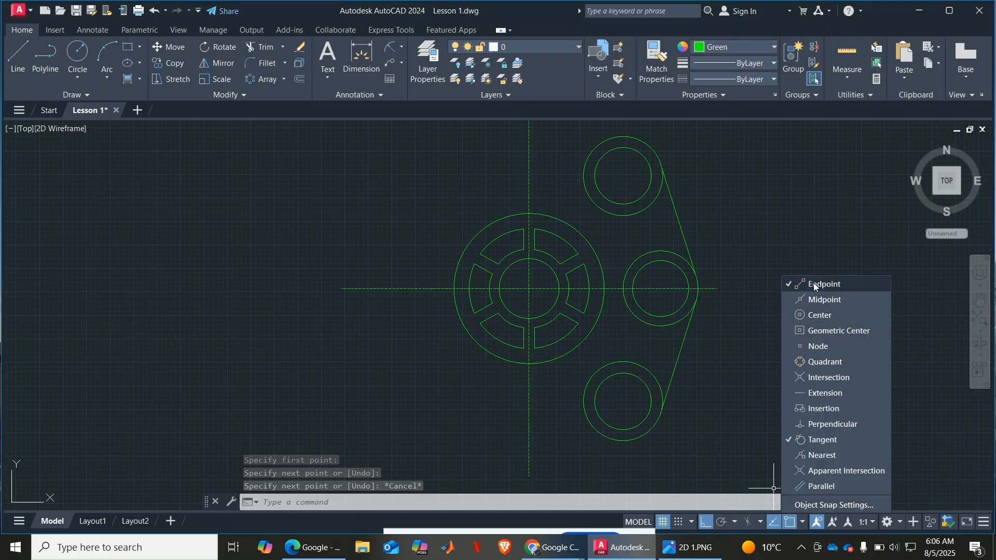
left_click(817, 299)
left_click(819, 314)
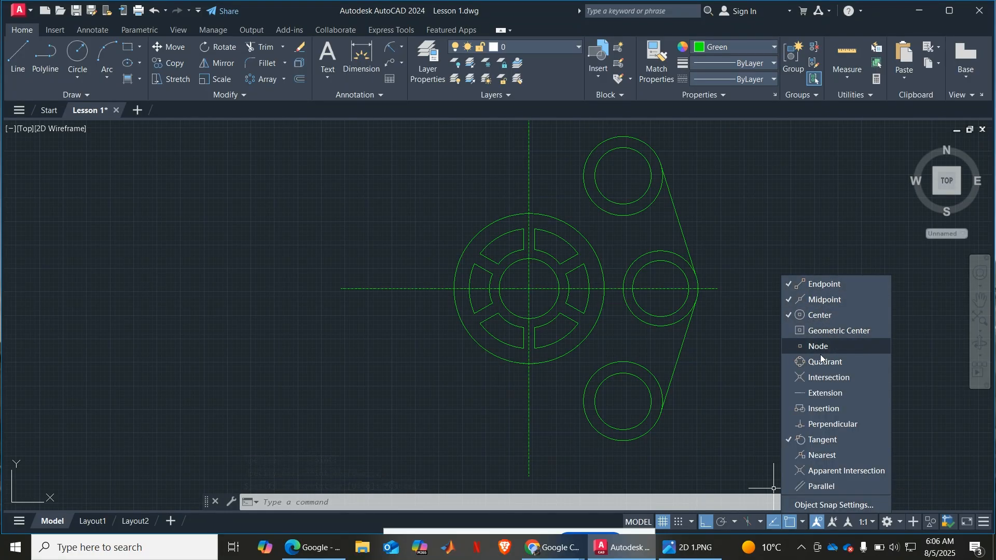
left_click(824, 378)
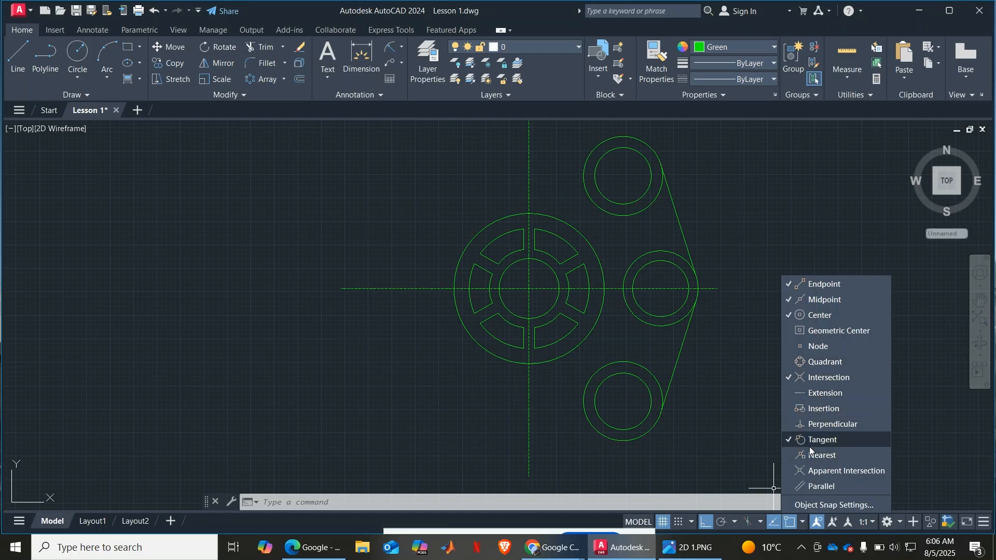
left_click(820, 241)
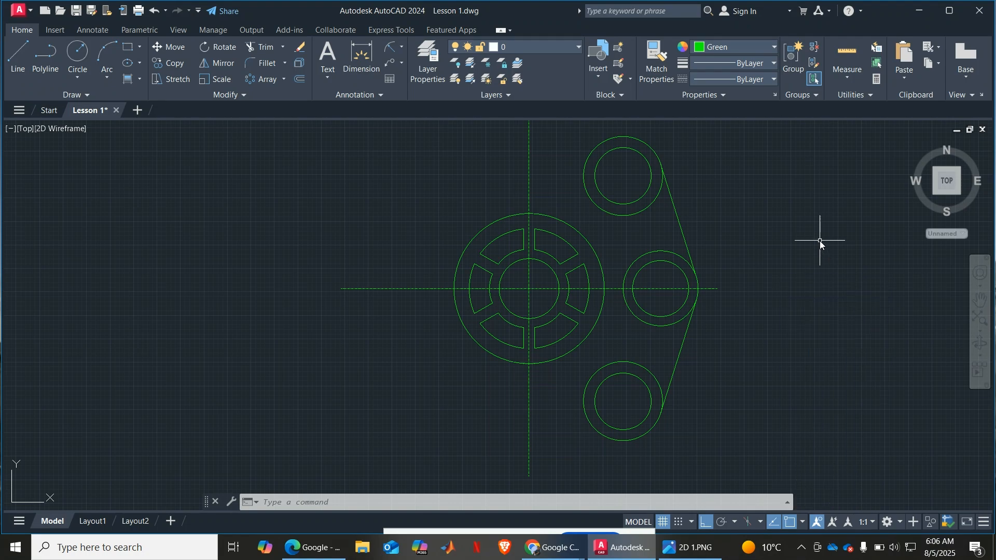
Draw a Tan, Tan, Radius circle of radius 20 tangent to the lower outer circle and the large central circle
scroll(783, 322, "up", 2)
scroll(784, 323, "down", 2)
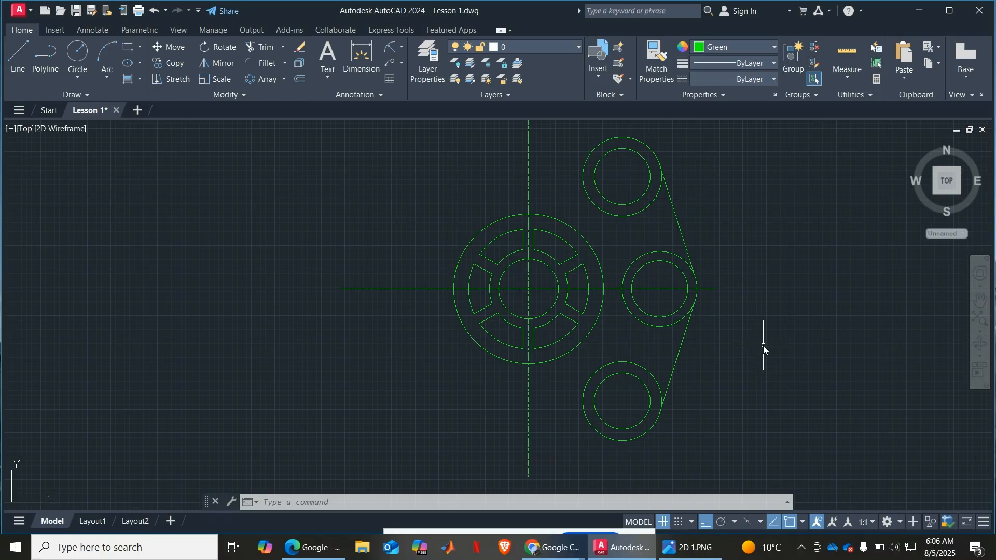
left_click(688, 547)
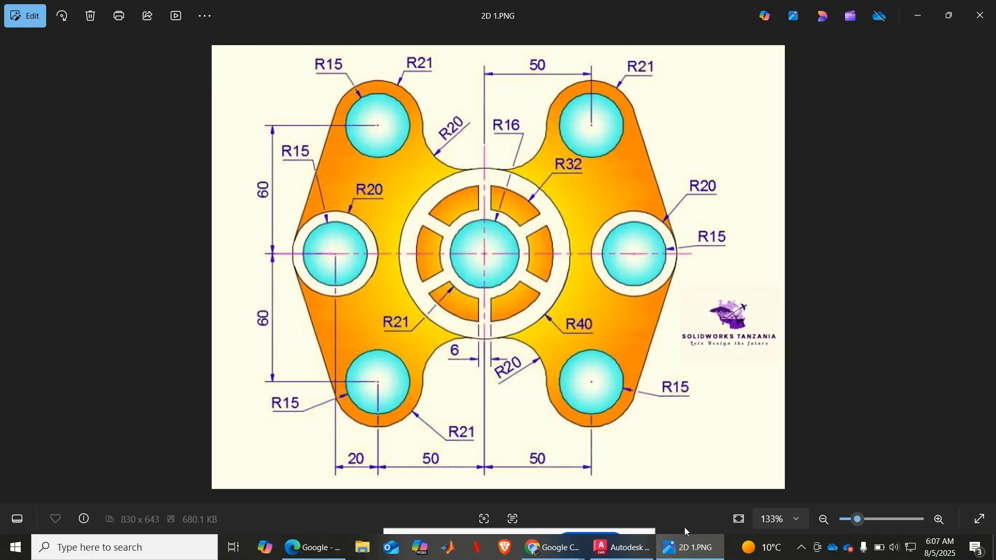
left_click(690, 549)
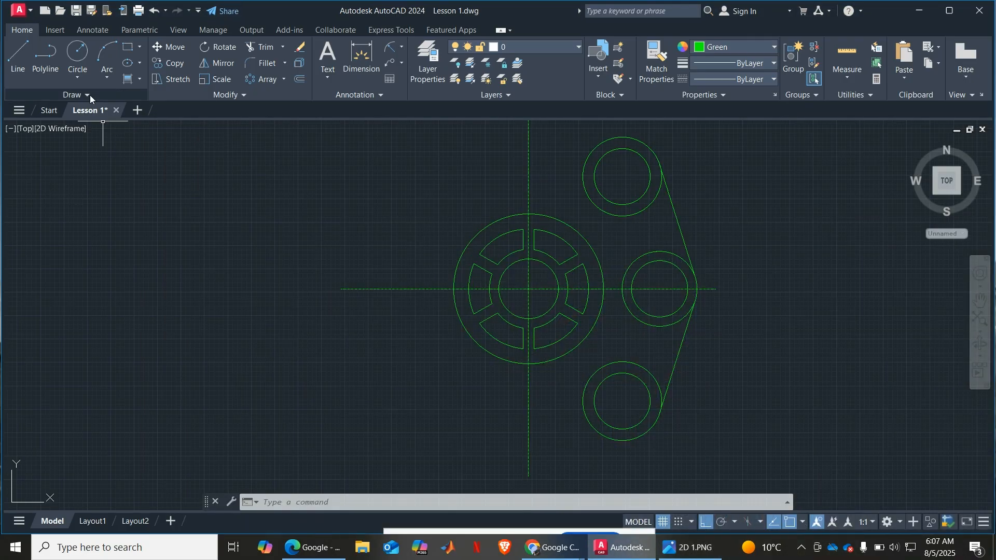
left_click(79, 79)
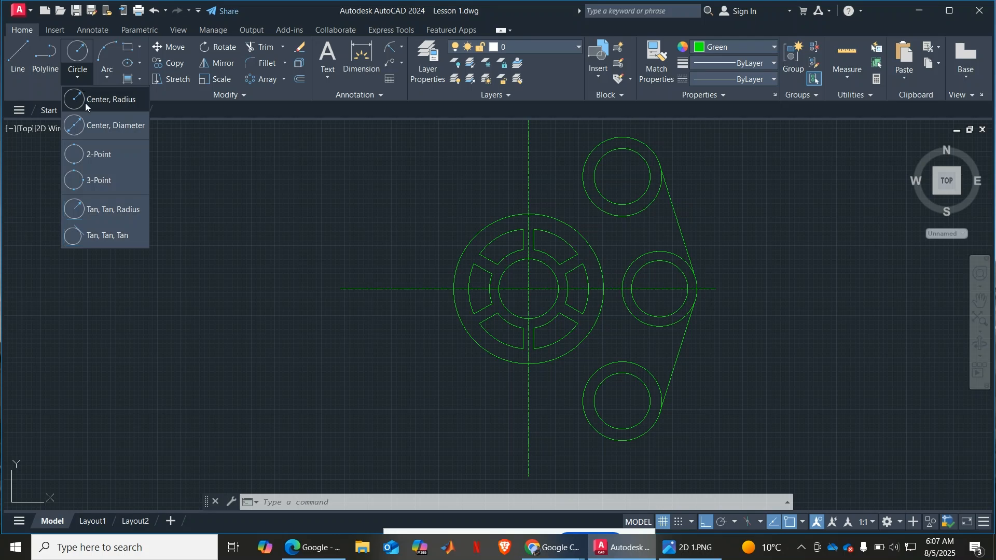
left_click(112, 213)
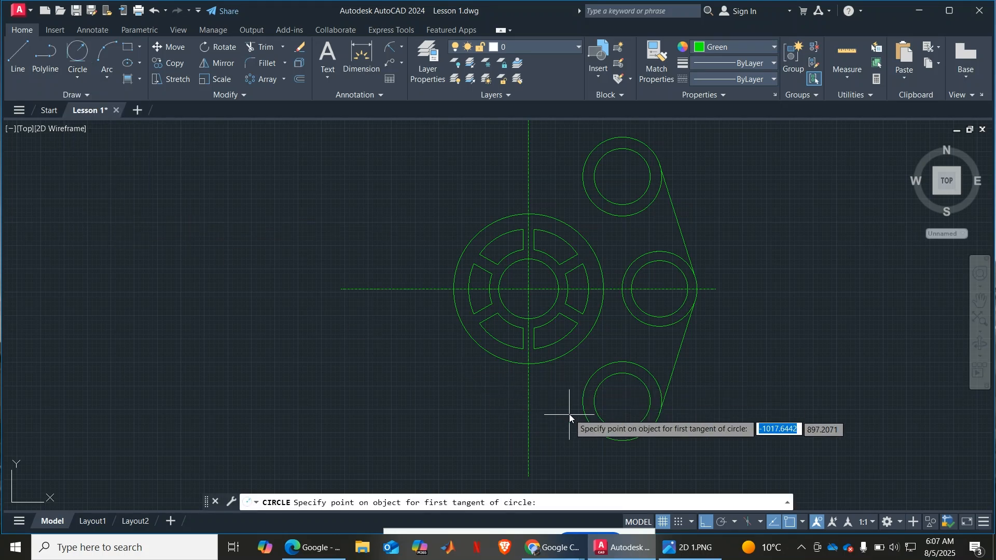
left_click(690, 548)
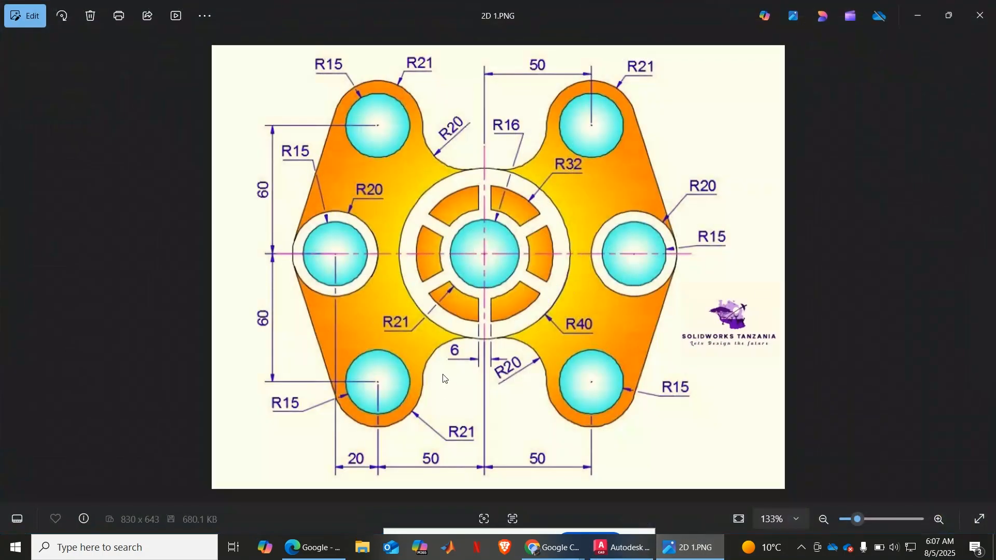
left_click(682, 549)
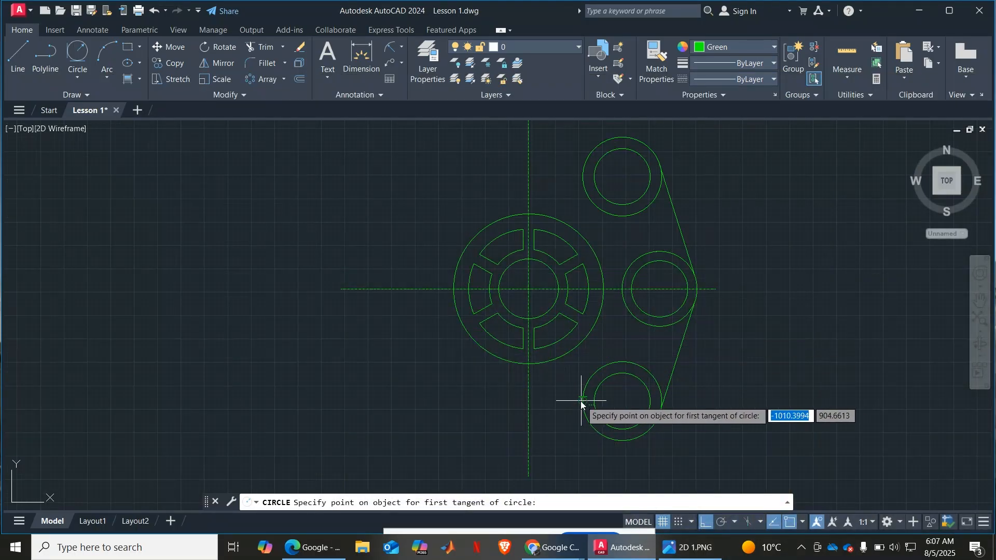
left_click(574, 406)
left_click(551, 363)
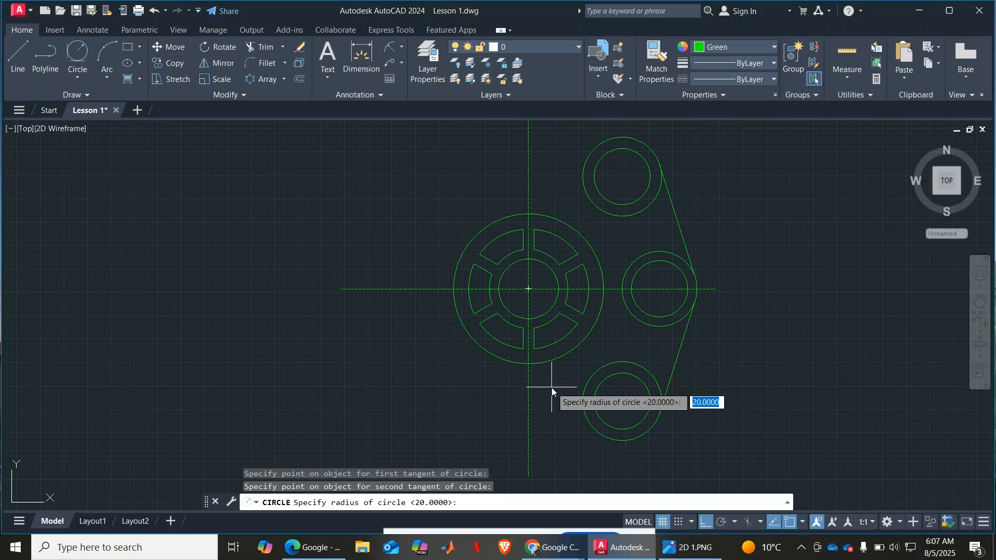
type("20")
key("Return")
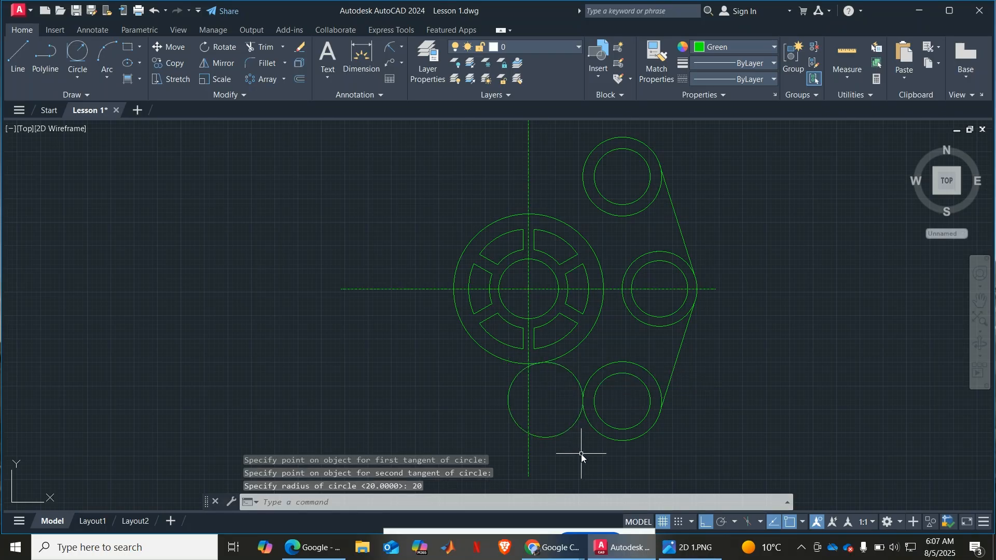
Trim the radius 20 circle on its left side, back to its tangent point on the large central circle
left_click(706, 557)
left_click(706, 557)
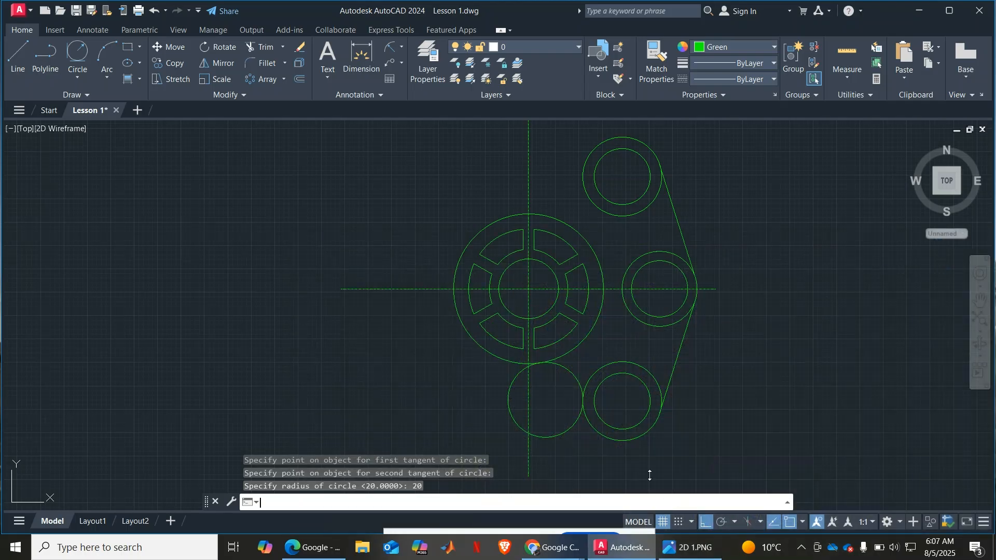
left_click(260, 47)
left_click(507, 406)
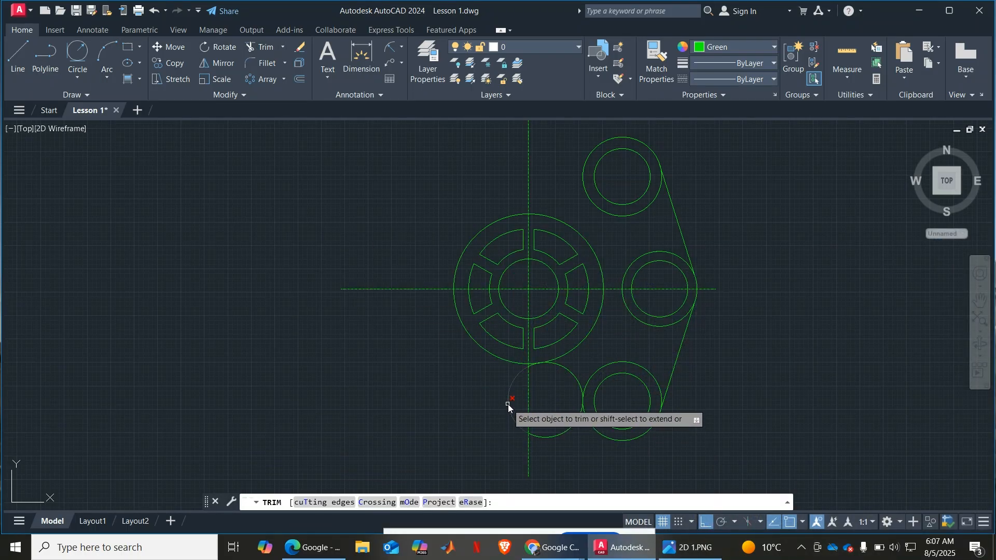
scroll(533, 371, "up", 2)
scroll(533, 372, "up", 5)
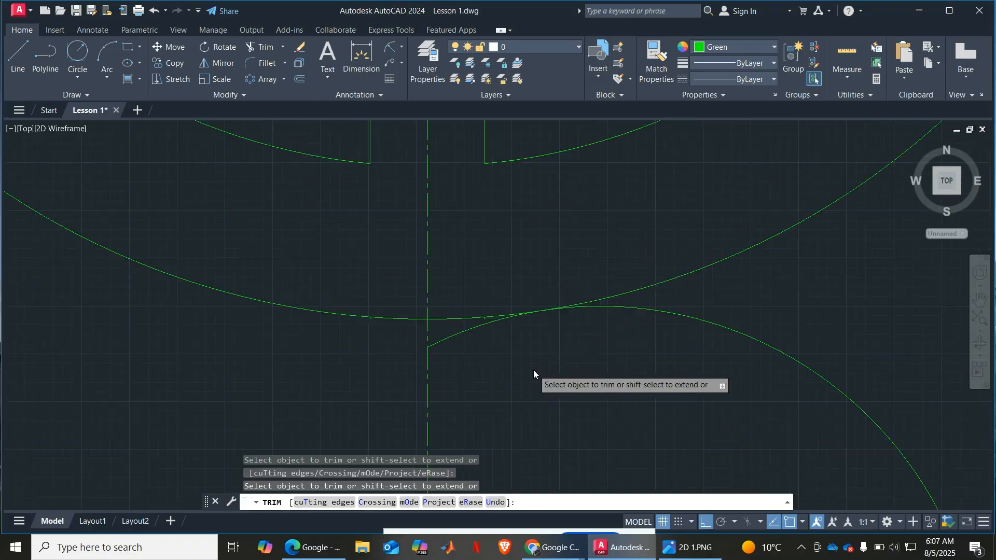
left_click_drag(427, 312, 428, 308)
scroll(433, 314, "up", 4)
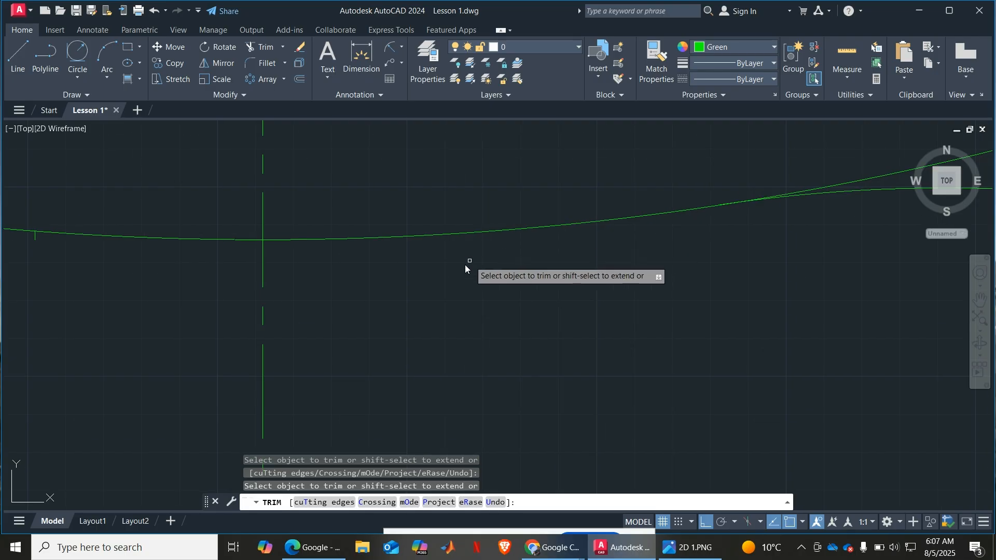
scroll(451, 269, "up", 4)
scroll(182, 221, "down", 6)
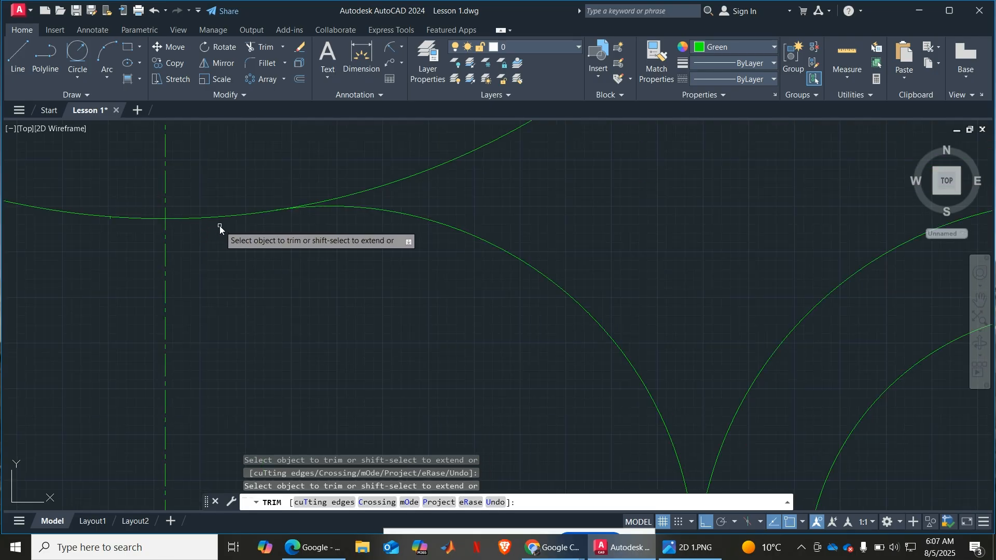
Trim the remaining lower part of the radius 20 circle, leaving only the fillet arc between the central and lower outer circles
scroll(103, 218, "up", 4)
scroll(156, 214, "down", 4)
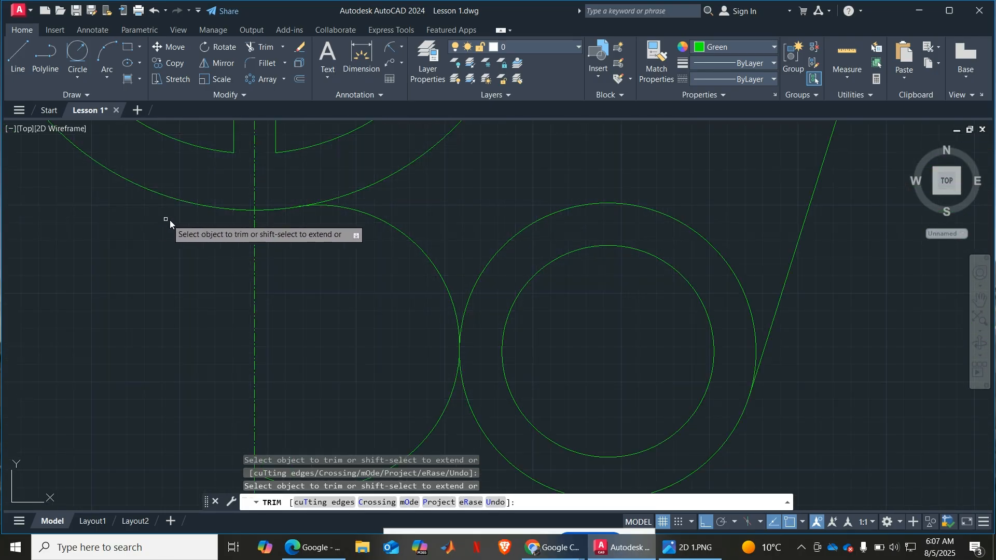
scroll(223, 213, "up", 2)
scroll(266, 203, "up", 9)
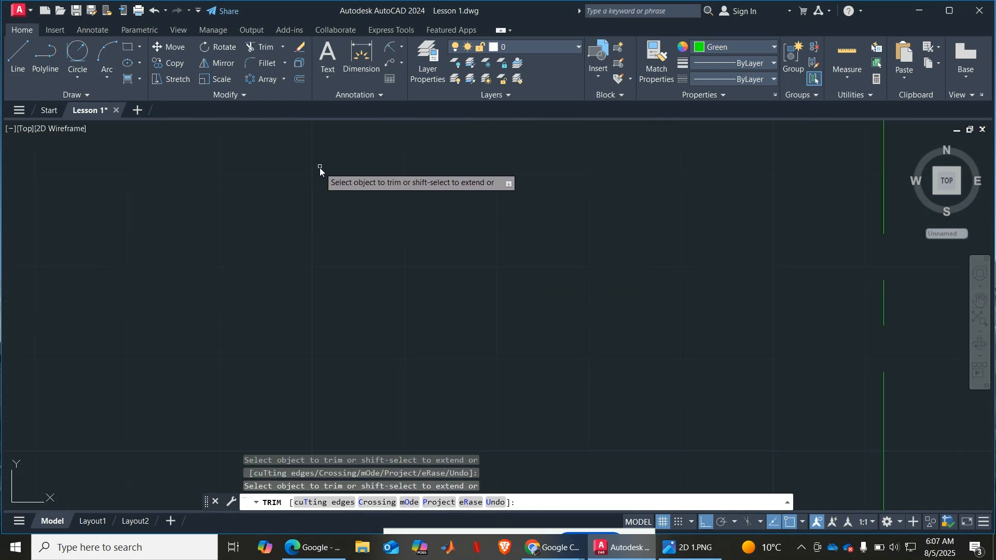
scroll(317, 164, "down", 4)
scroll(340, 193, "down", 5)
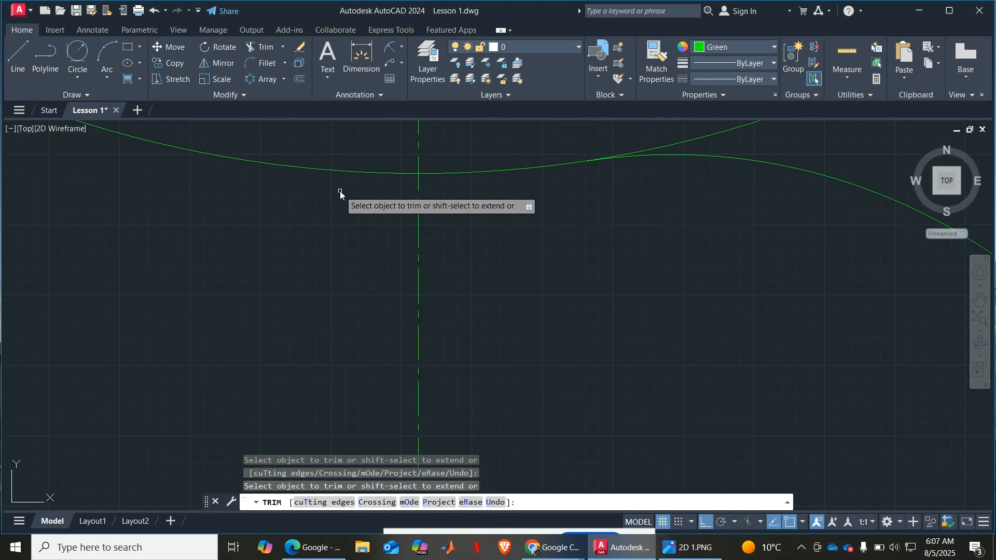
scroll(387, 293, "up", 2)
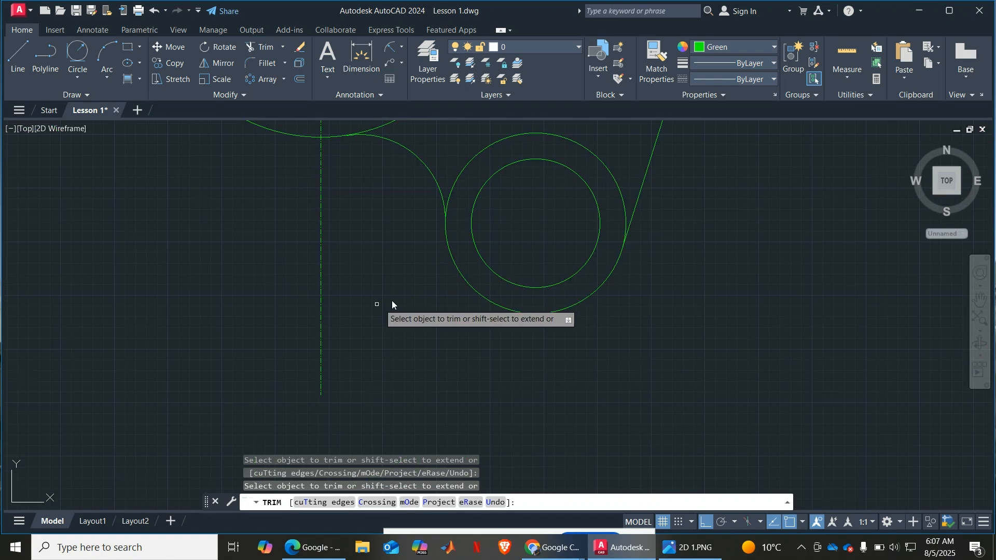
Trim the upper inside portion of the lower outer circle between the fillet arc and the tangent line
scroll(423, 212, "down", 2)
scroll(475, 192, "up", 5)
scroll(477, 201, "down", 9)
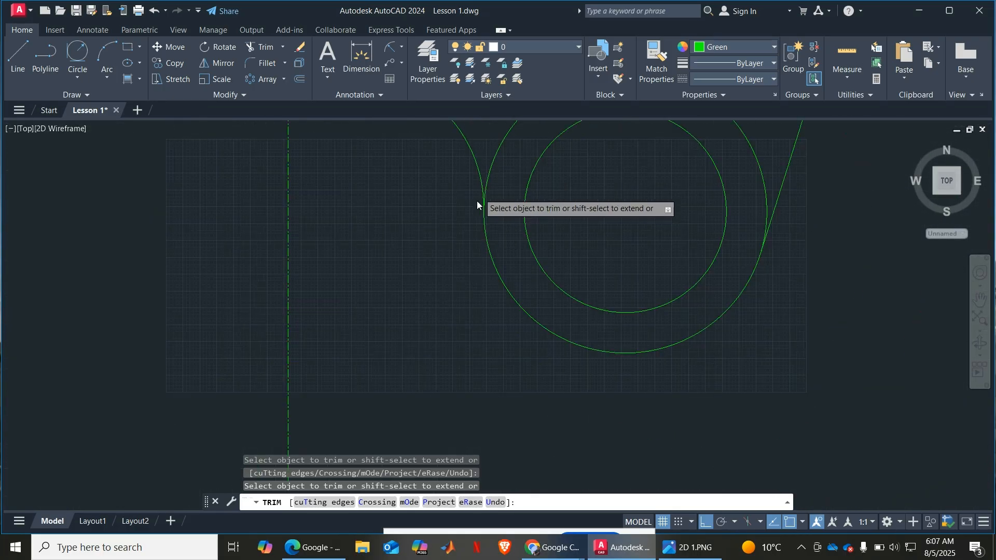
scroll(470, 201, "up", 6)
scroll(483, 285, "down", 2)
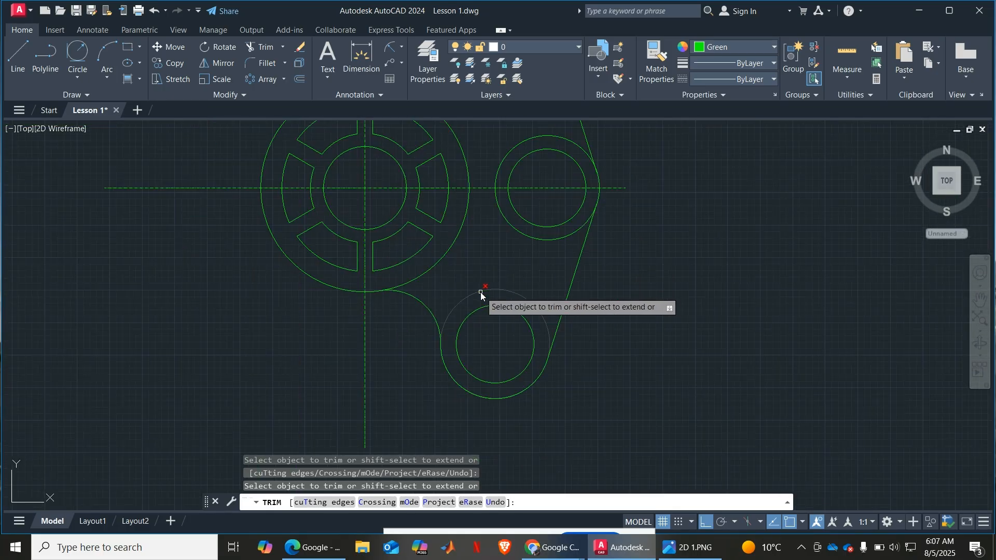
key("Escape")
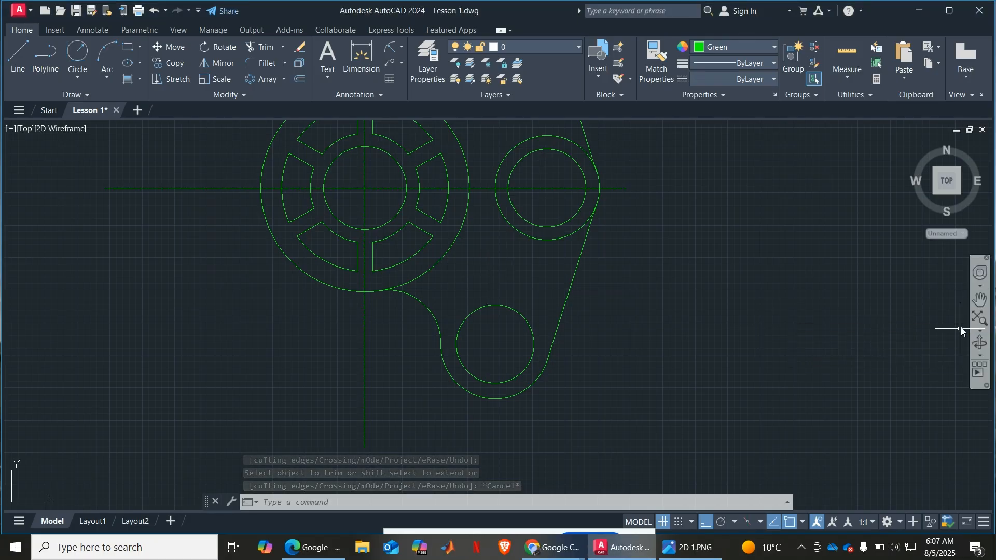
left_click(985, 321)
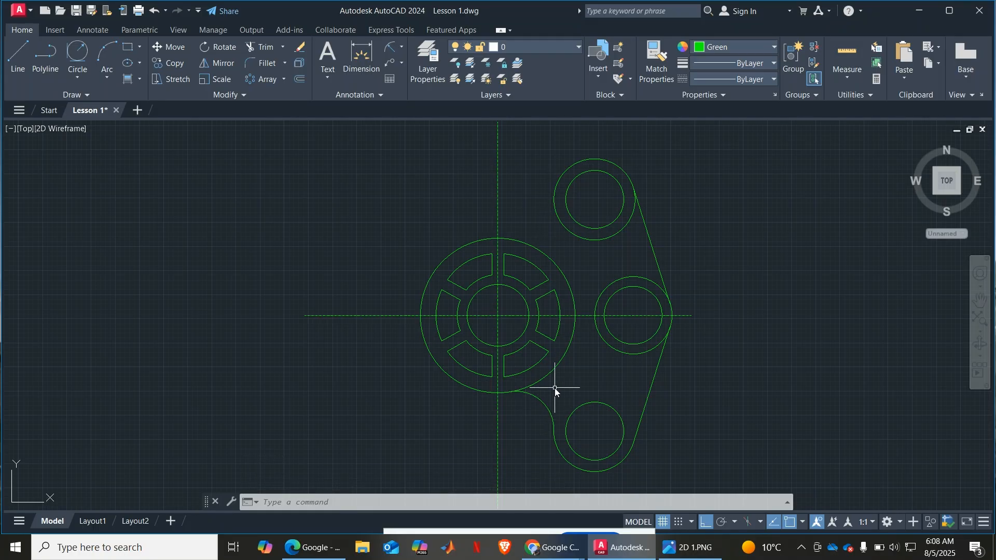
Mirror the lower radius 20 fillet arc about the horizontal centerline, keeping the source arc
type("mi")
key("Return")
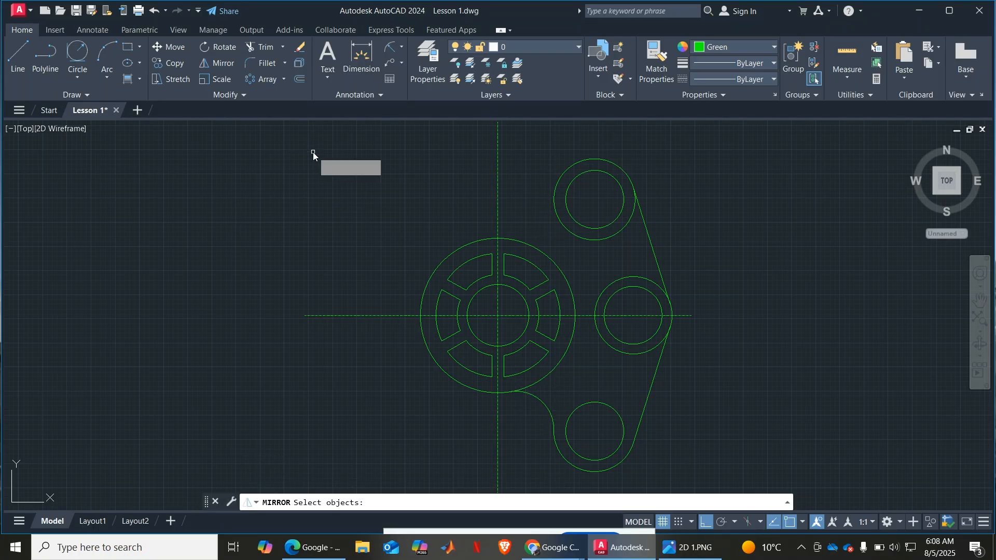
left_click(531, 396)
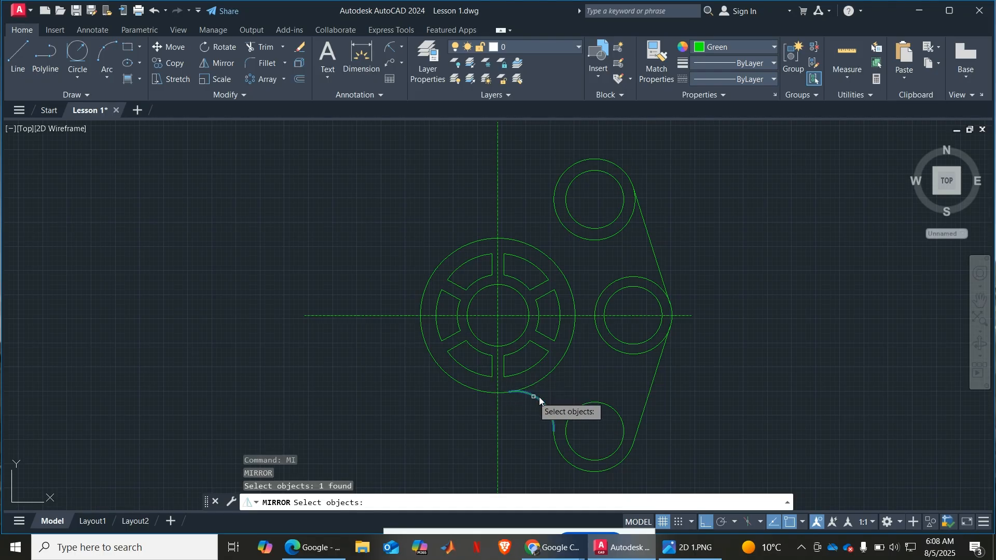
key("Return")
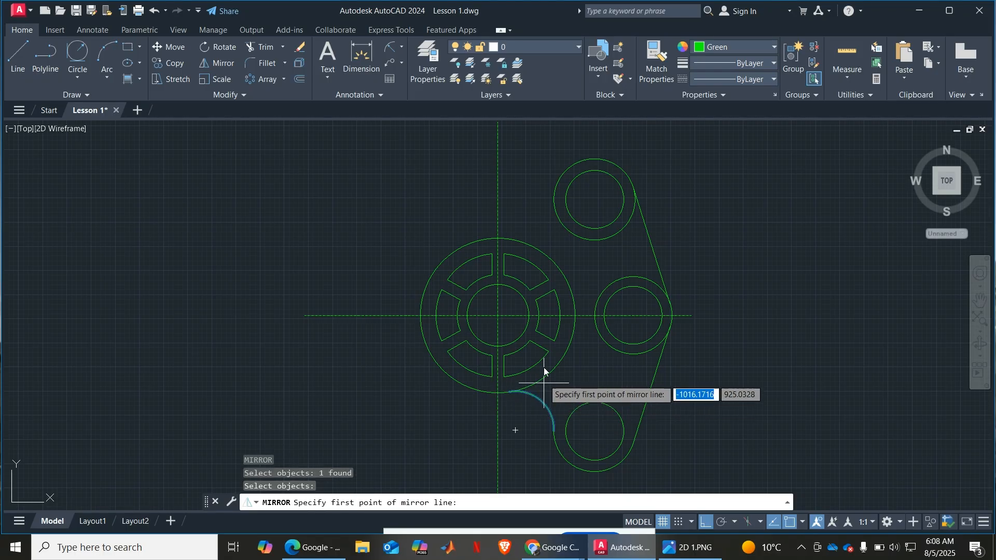
left_click(498, 316)
left_click(679, 314)
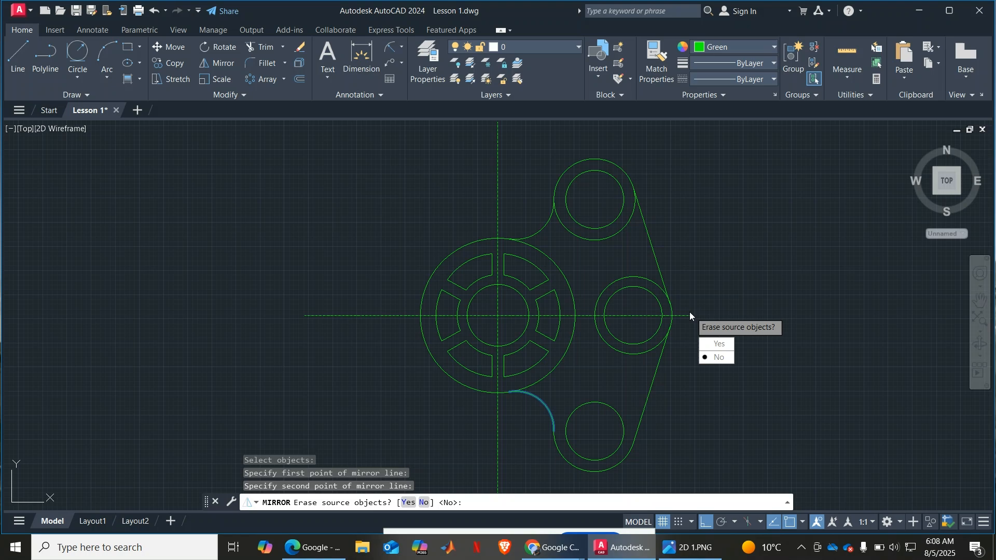
key("Return")
Trim the lower inside portion of the upper outer circle between the mirrored fillet arc and the tangent line
scroll(558, 198, "up", 5)
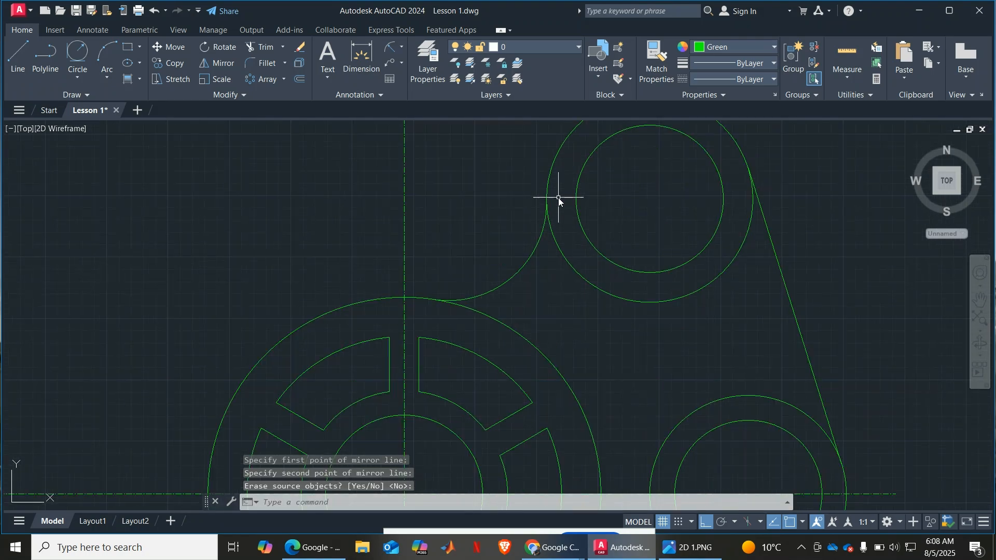
type("tr")
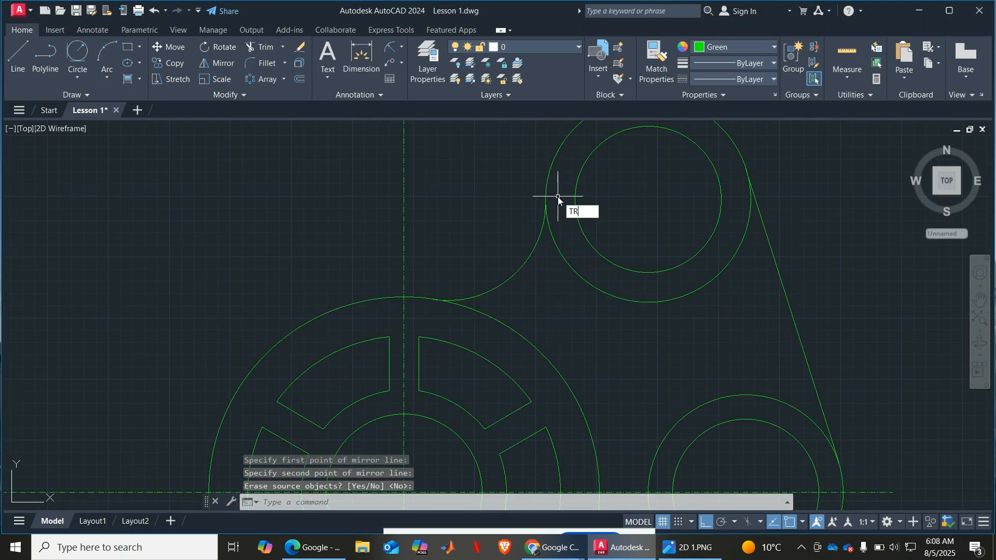
key("Return")
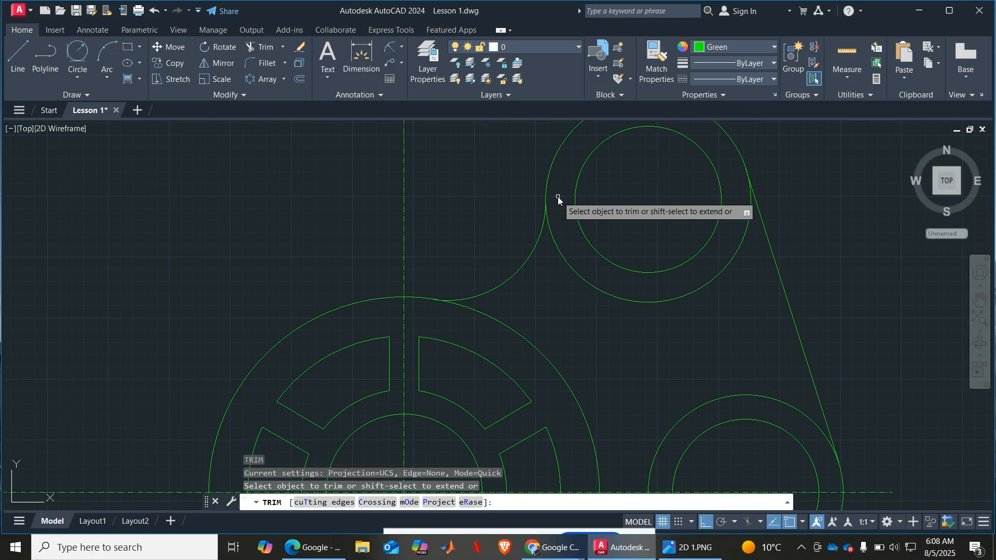
left_click(545, 226)
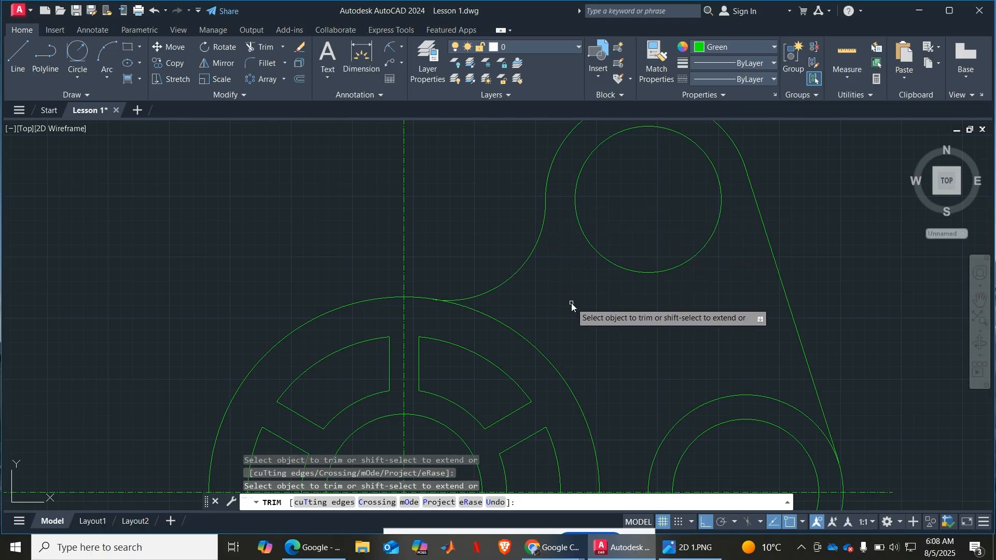
key("Escape")
scroll(572, 303, "down", 8)
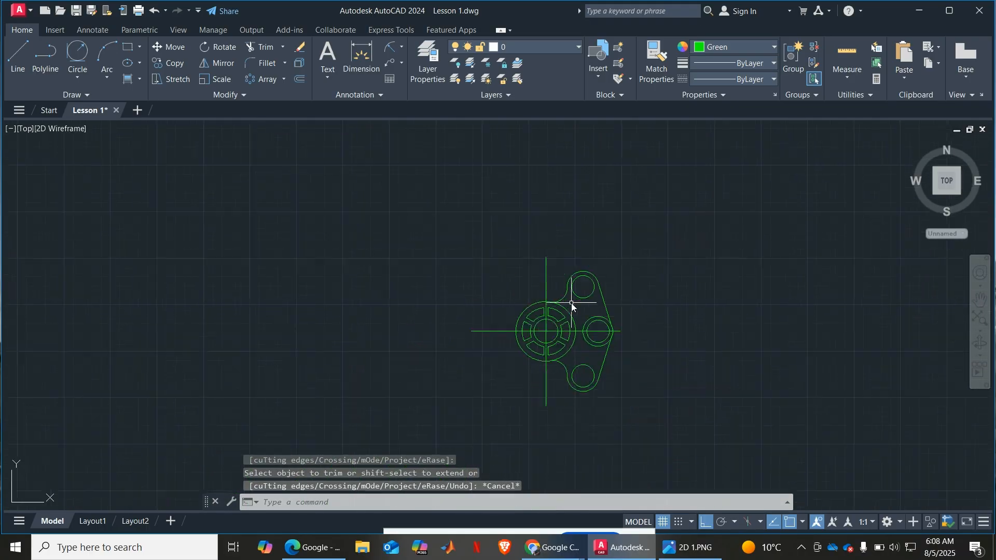
scroll(571, 303, "up", 4)
scroll(571, 303, "down", 4)
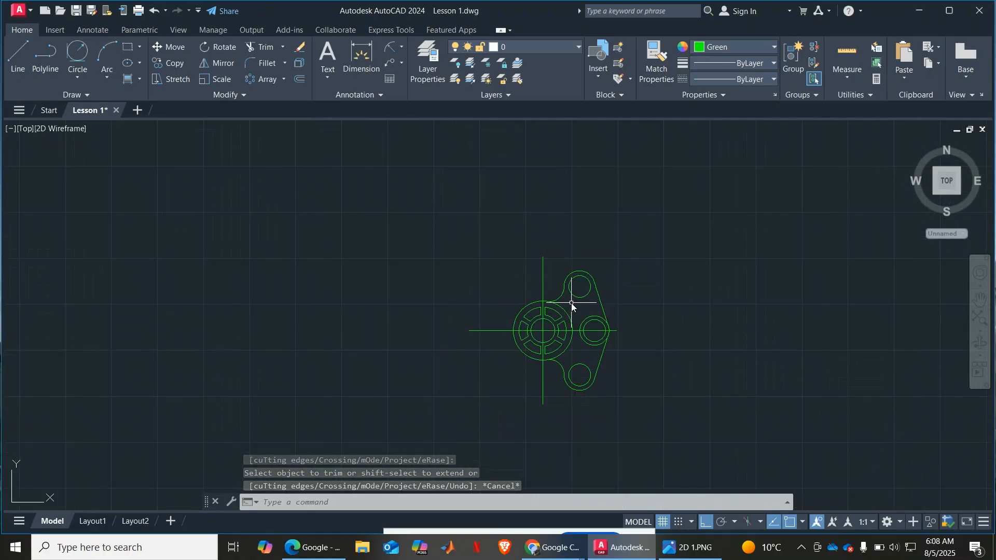
type("T")
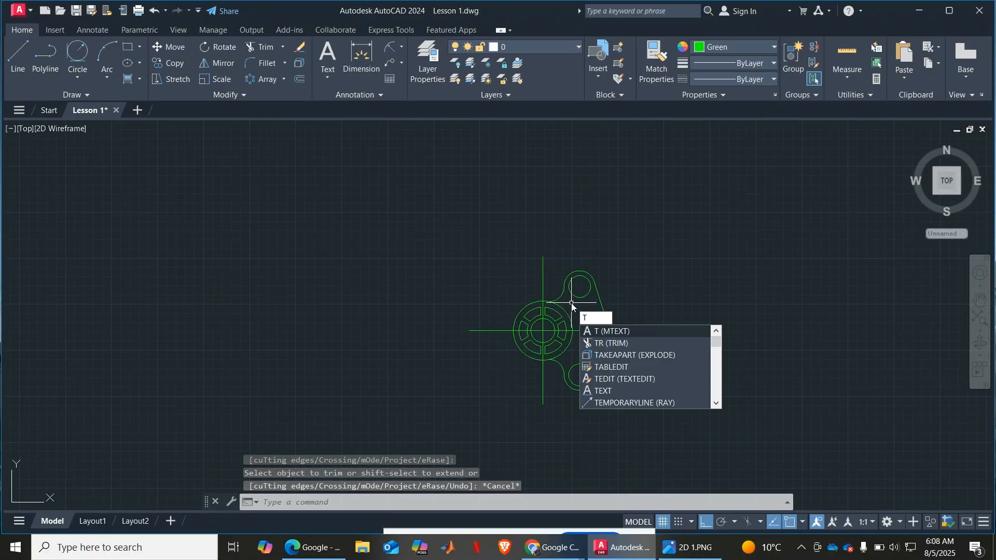
key("Escape")
scroll(571, 303, "up", 4)
scroll(571, 303, "down", 5)
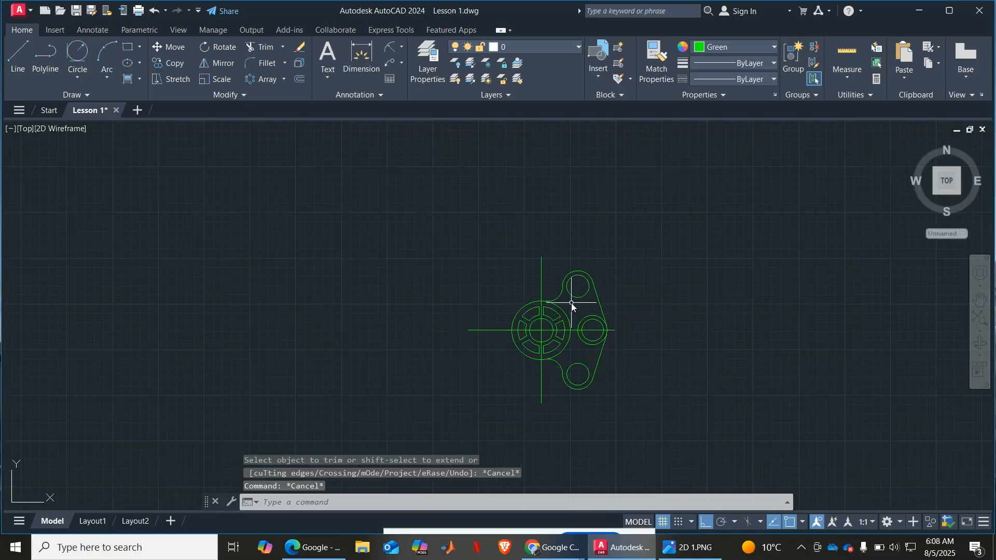
Mirror the plate's right half, including its outline arcs, fillets, tangent lines and circles, about the vertical centerline, keeping the source objects
left_click(979, 320)
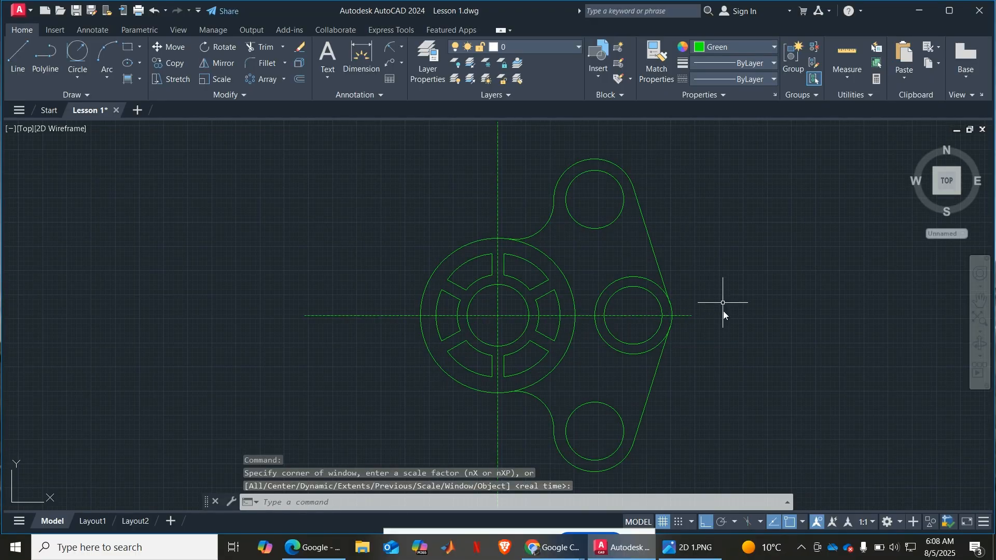
left_click(715, 546)
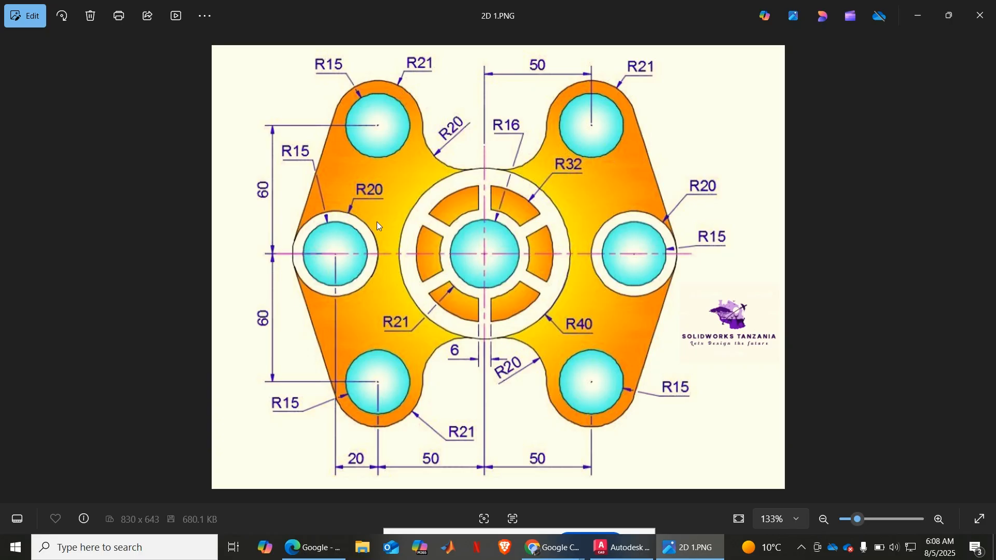
left_click(643, 544)
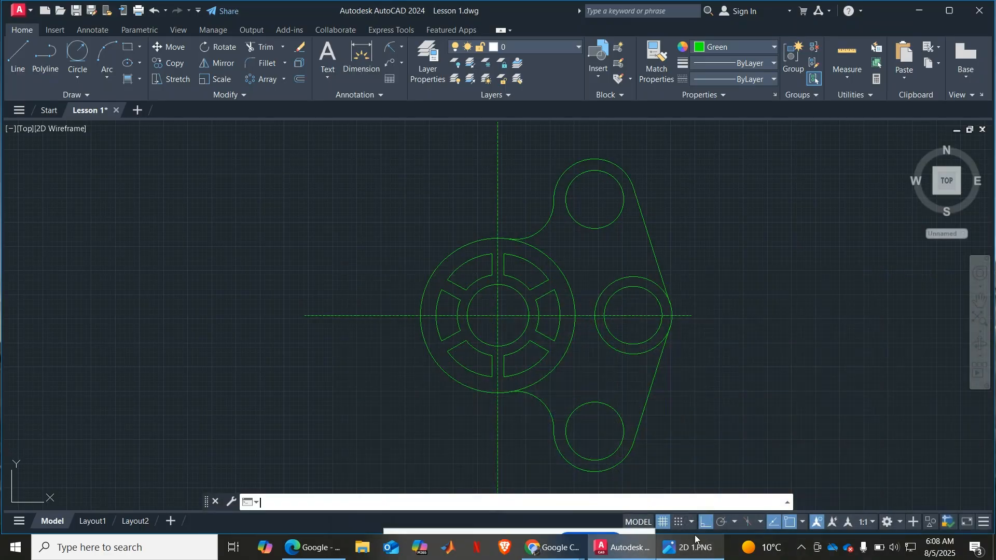
key("F9")
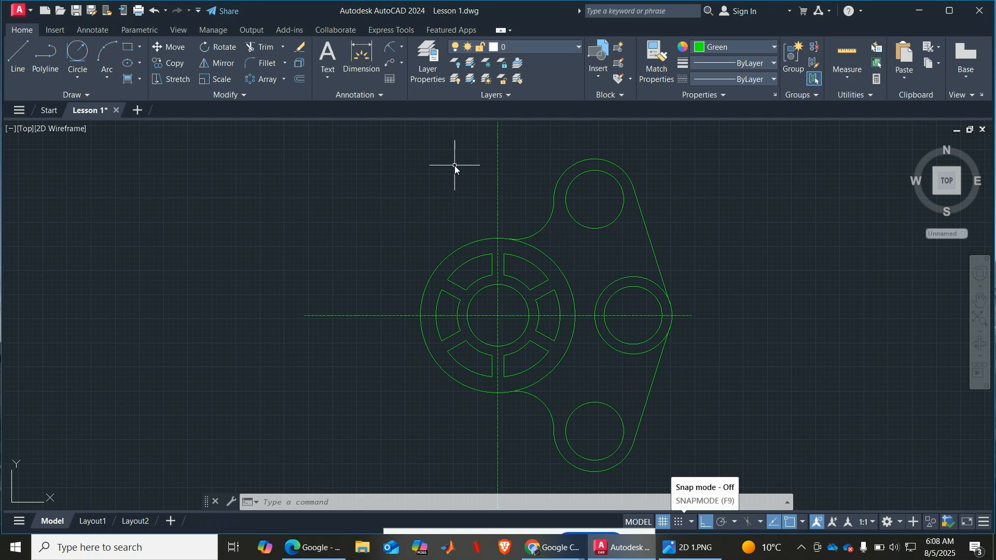
type("mi")
key("Return")
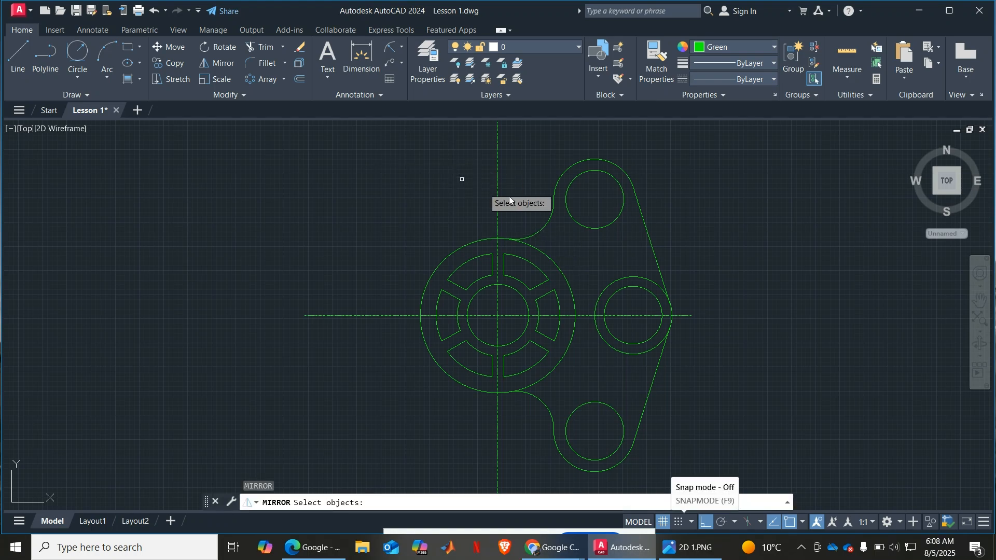
left_click(542, 223)
left_click(515, 163)
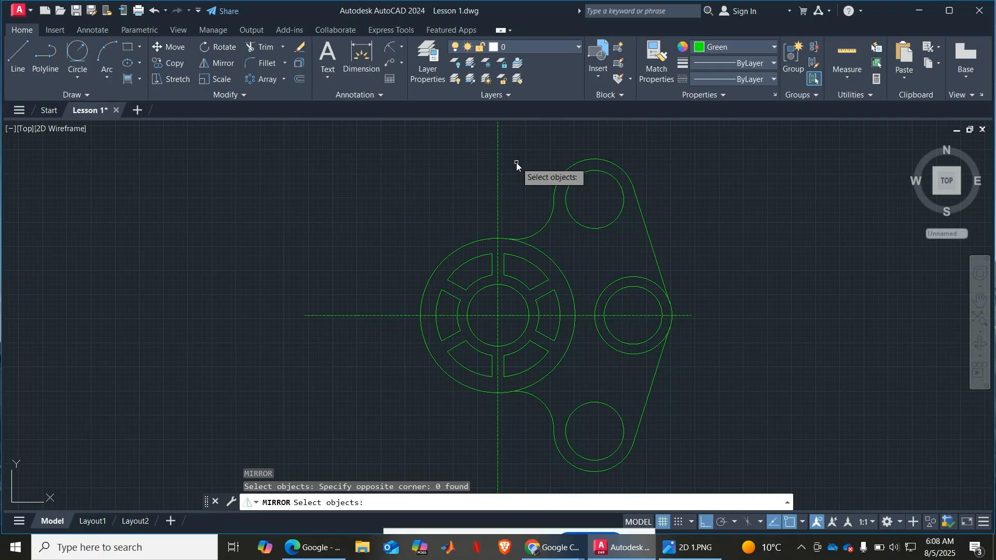
left_click(509, 147)
left_click(701, 222)
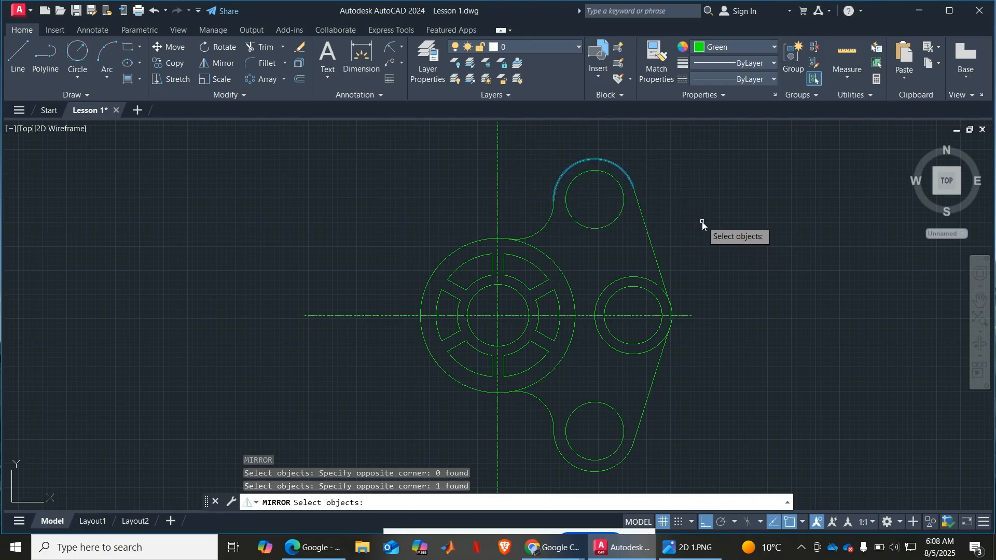
left_click(575, 217)
left_click(584, 227)
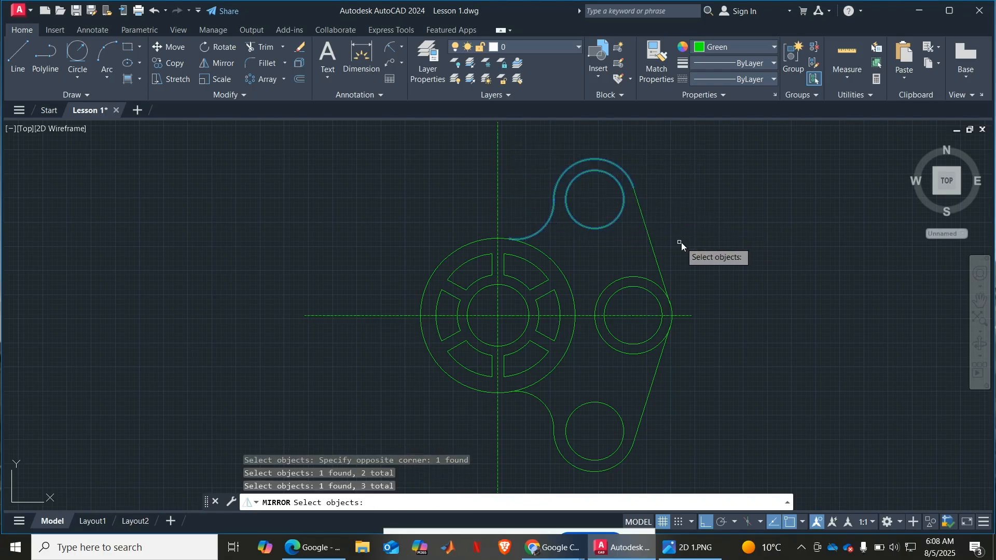
left_click(719, 222)
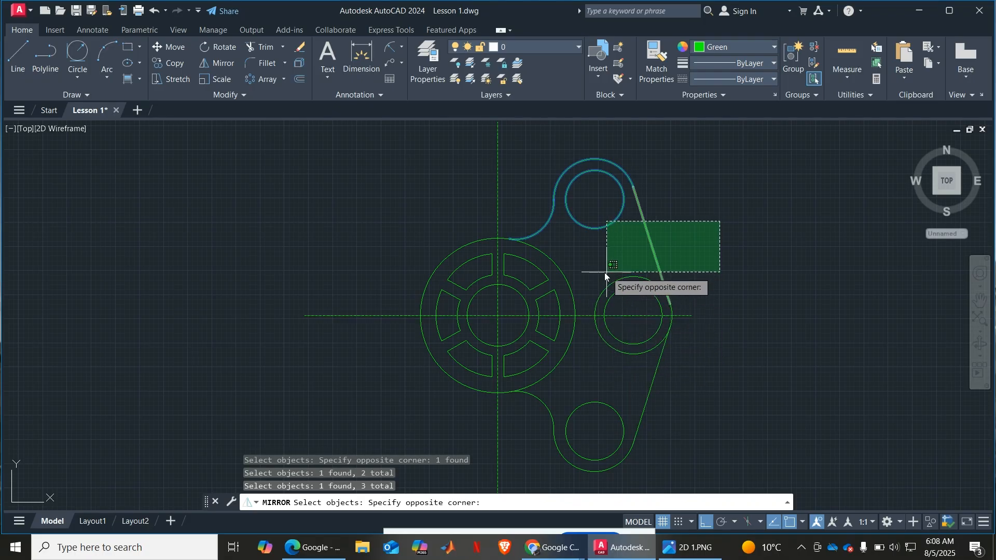
left_click(596, 294)
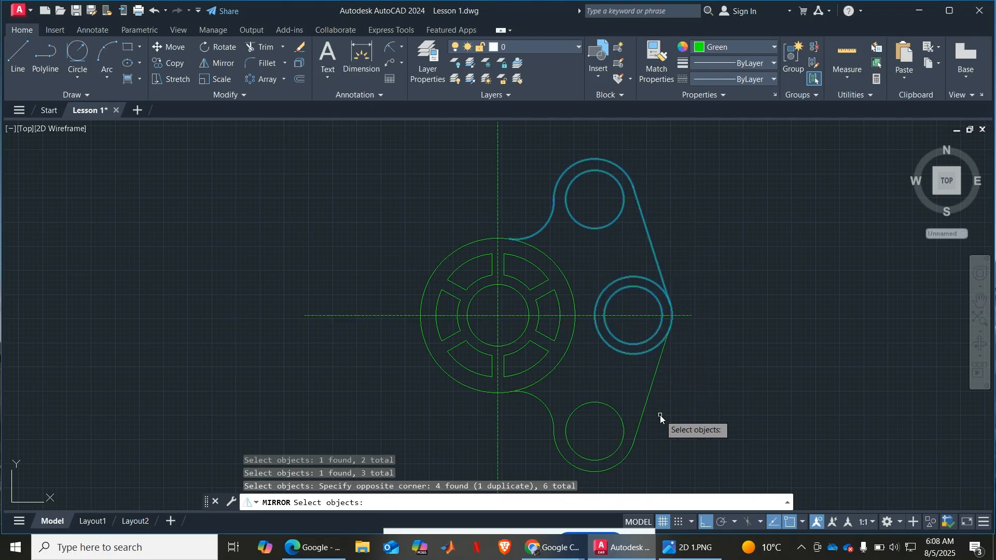
left_click(674, 400)
left_click(629, 395)
left_click(647, 472)
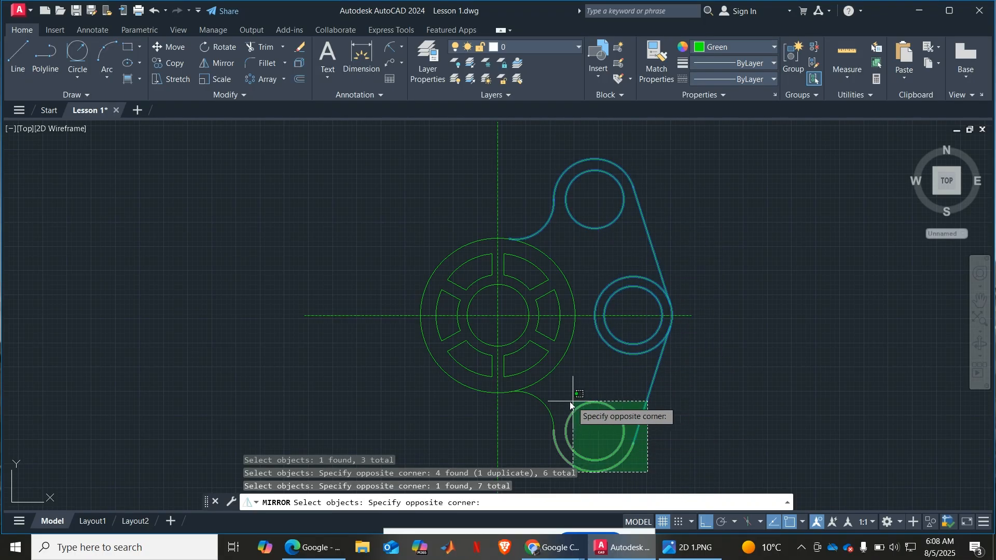
left_click(546, 404)
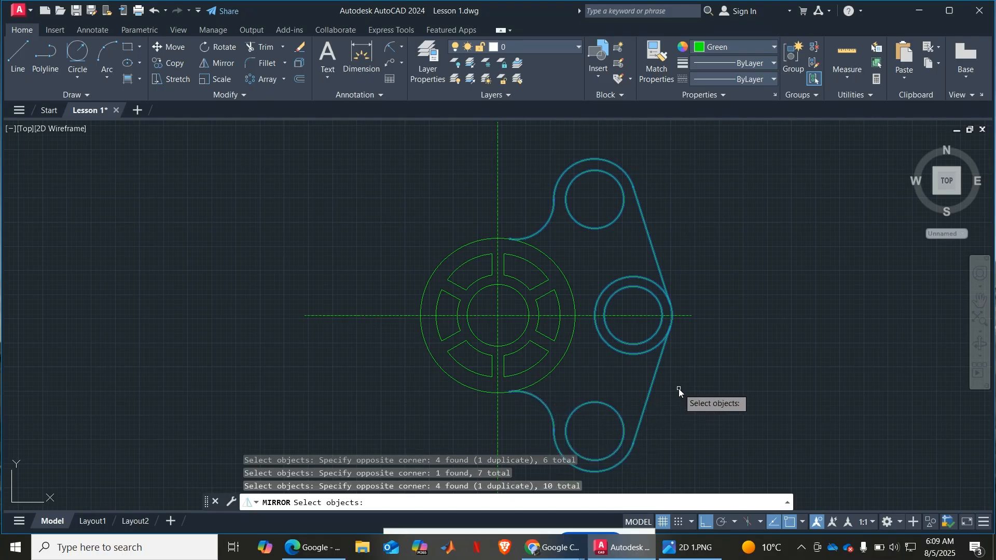
key("Return")
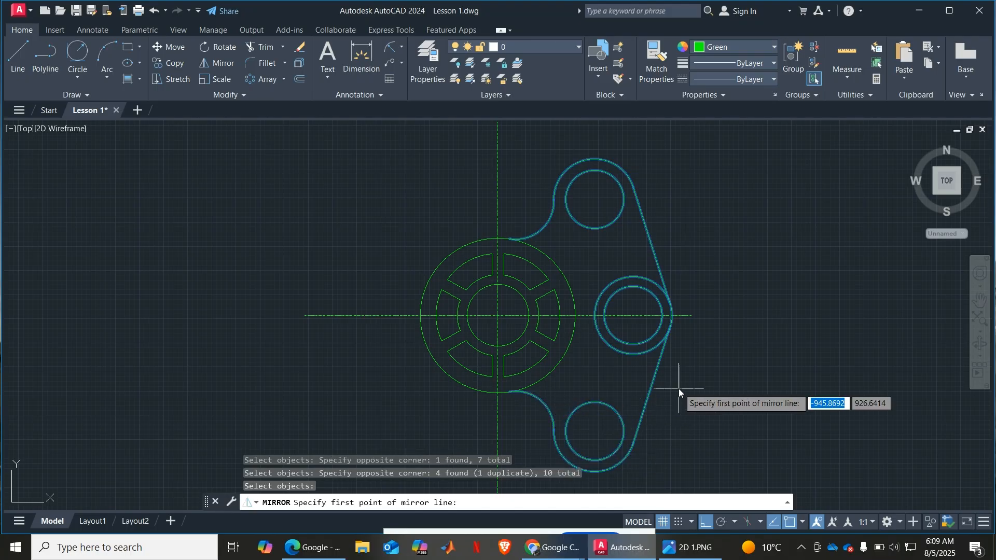
left_click(497, 238)
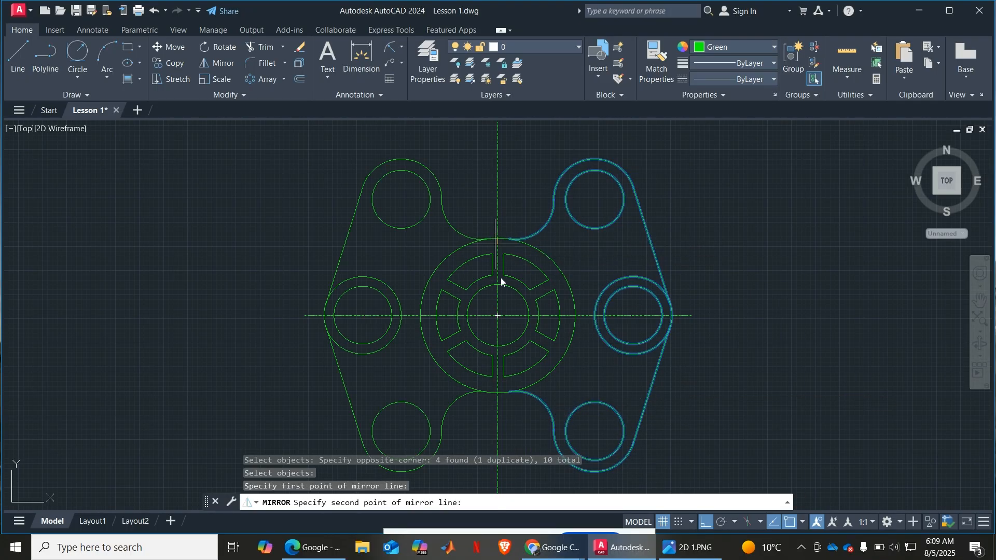
left_click(497, 394)
key("Return")
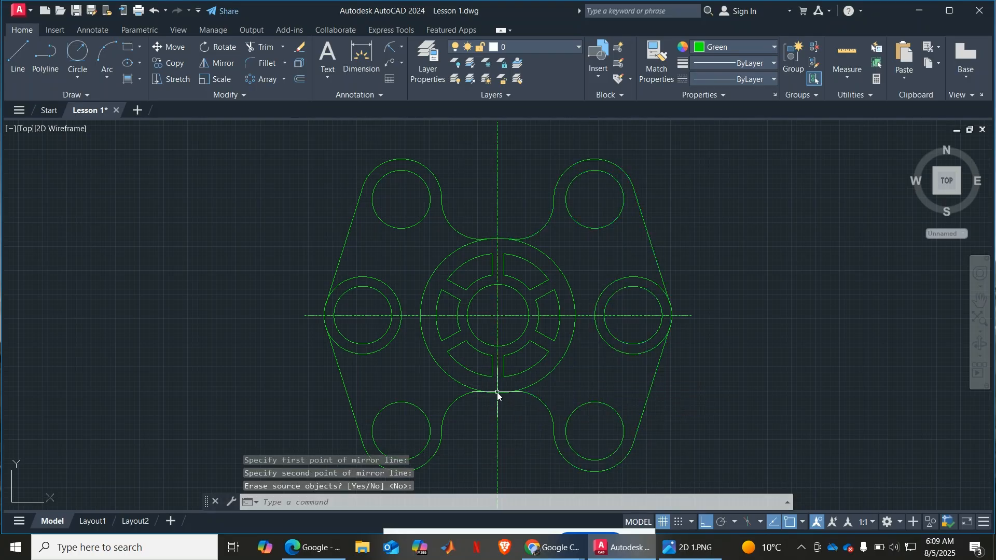
Compare the complete plate's outline, holes and slots with the 2D 1.PNG reference image
left_click(979, 318)
scroll(617, 259, "down", 4)
scroll(616, 259, "up", 4)
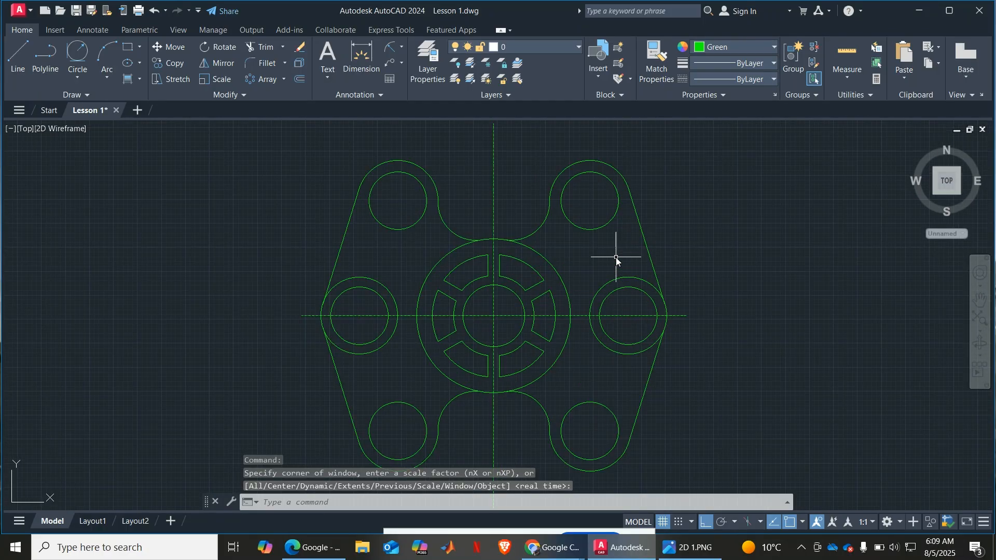
scroll(688, 286, "up", 2)
scroll(689, 282, "down", 2)
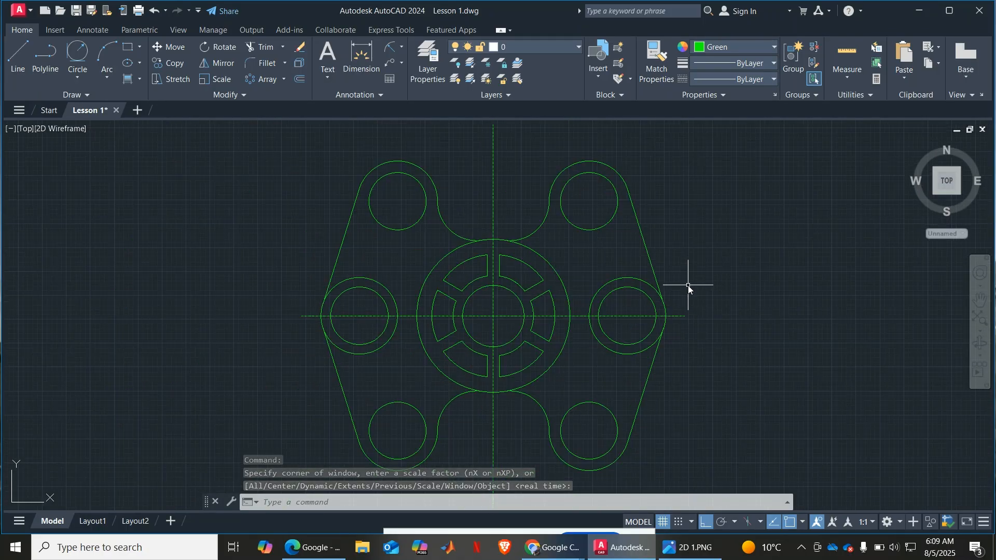
scroll(693, 316, "down", 2)
key("Escape")
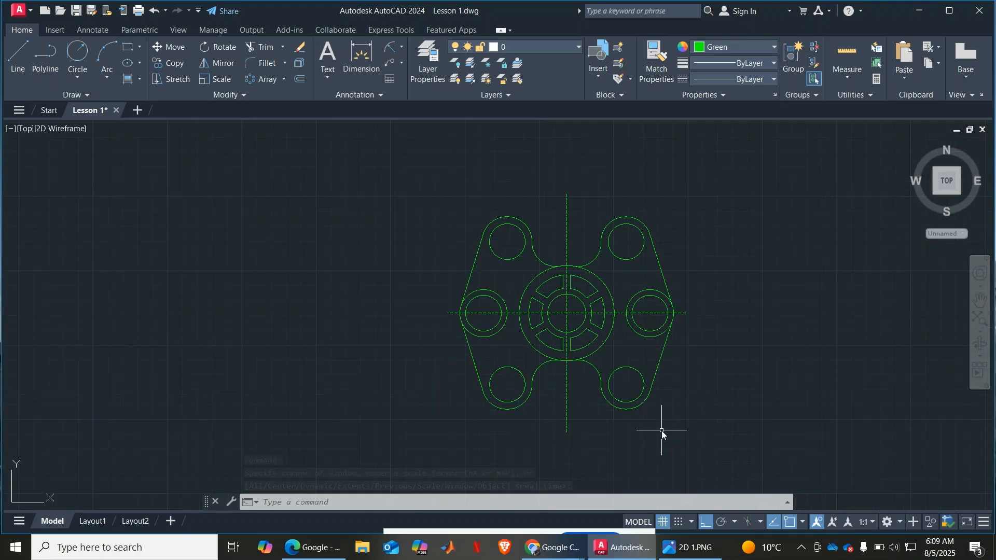
scroll(631, 314, "up", 2)
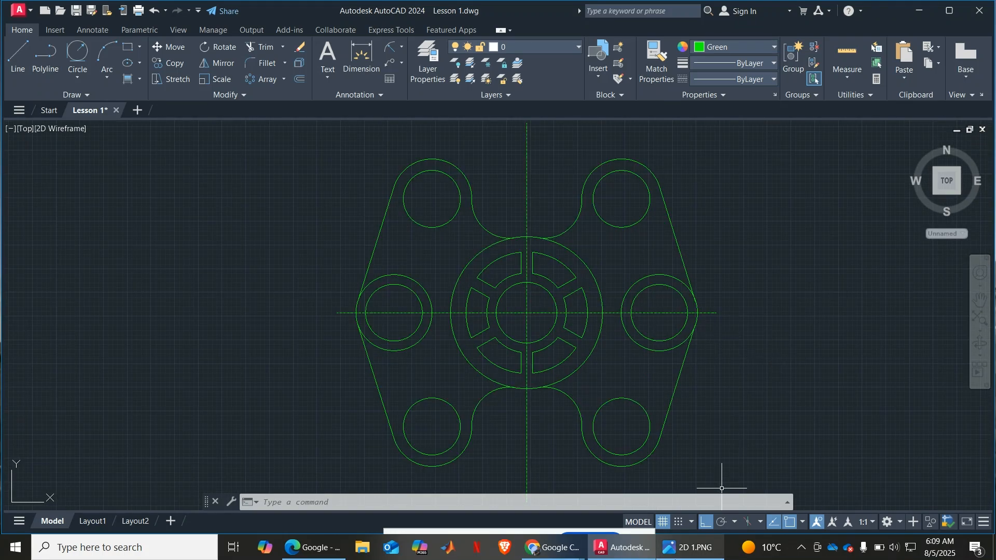
left_click(689, 556)
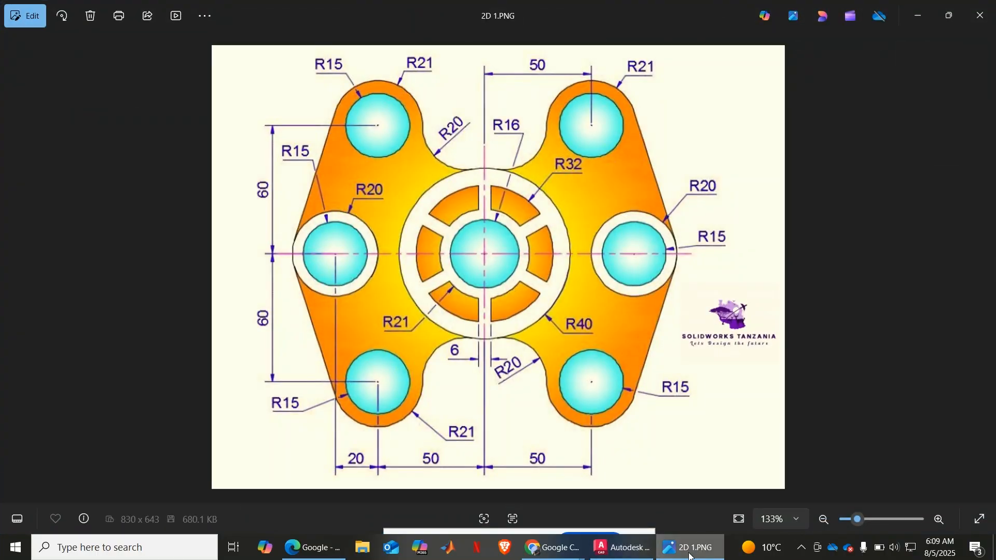
left_click(690, 554)
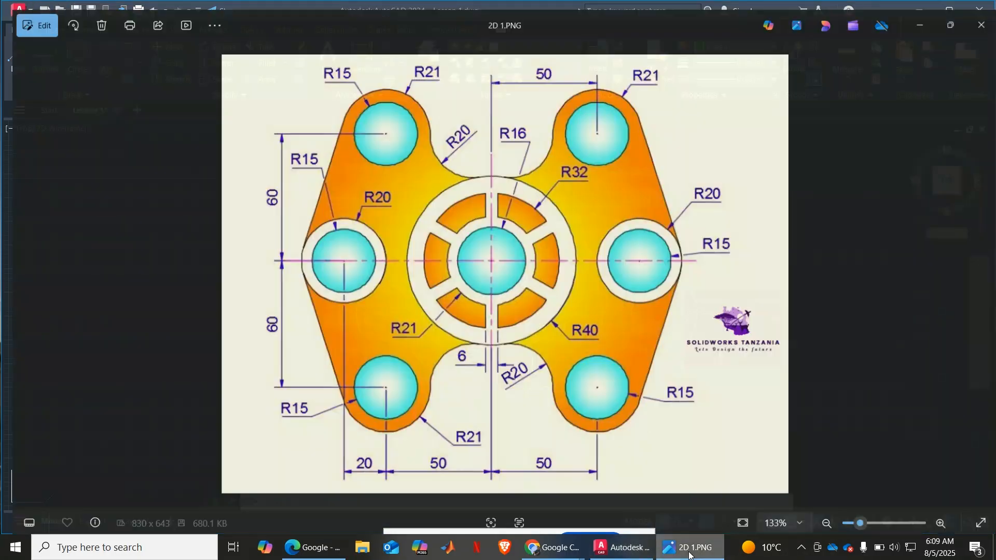
left_click(690, 554)
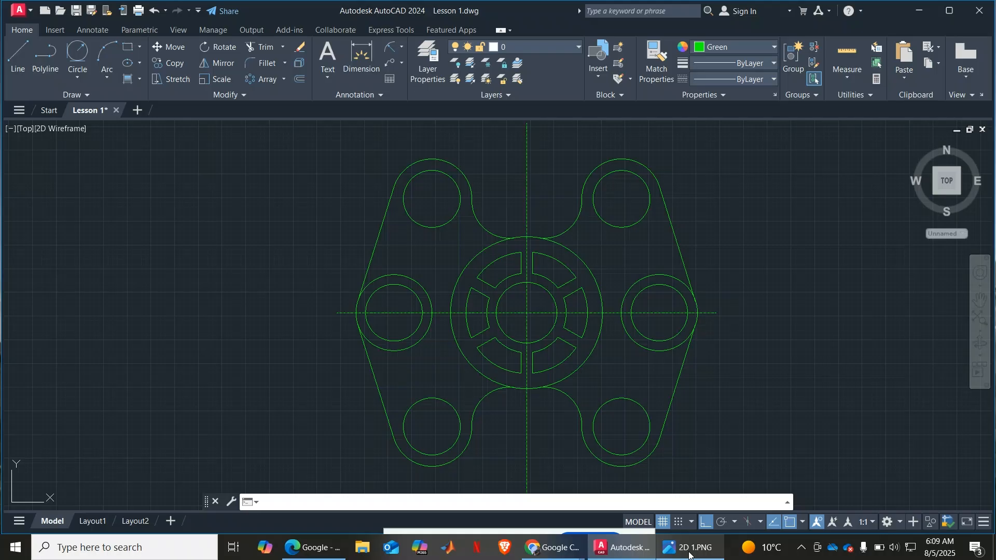
left_click(690, 554)
left_click(690, 554)
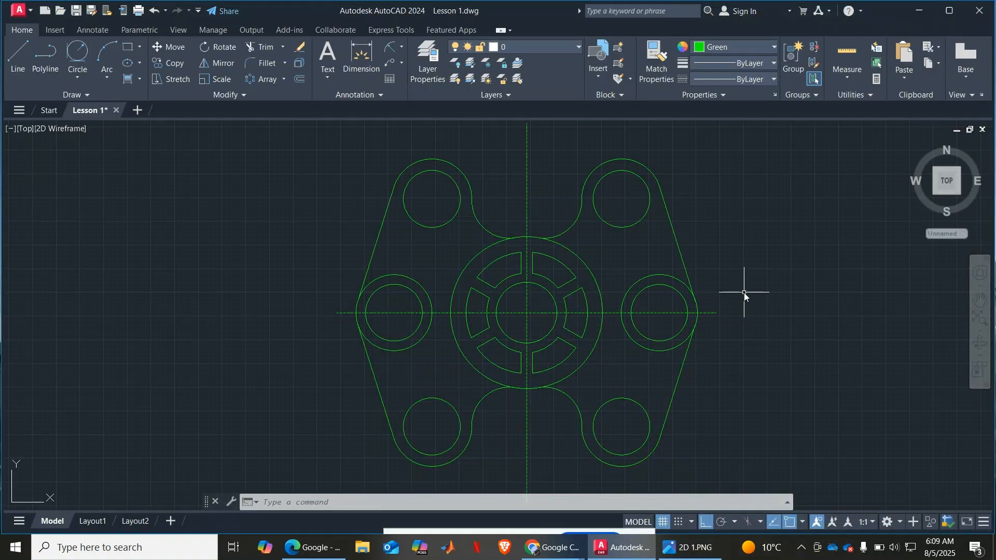
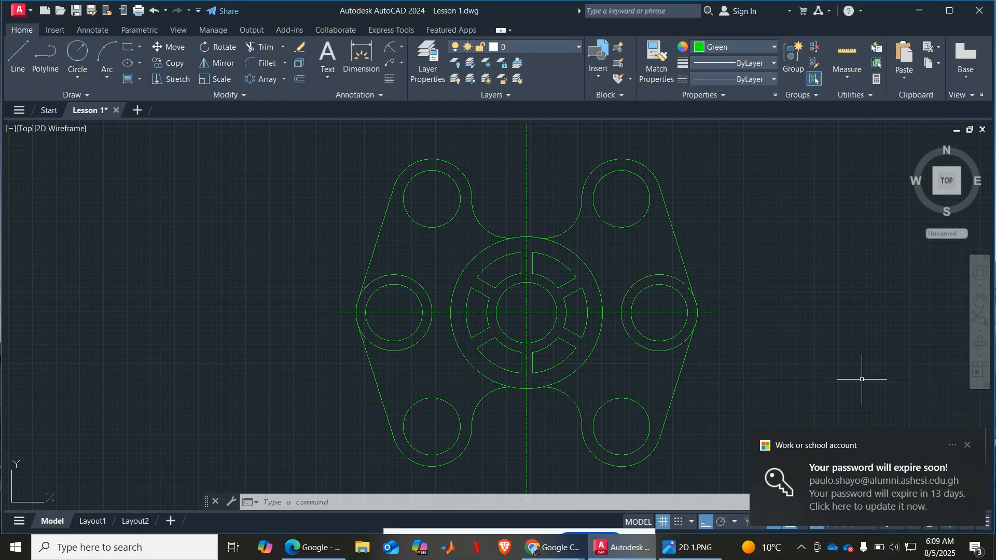
left_click(968, 445)
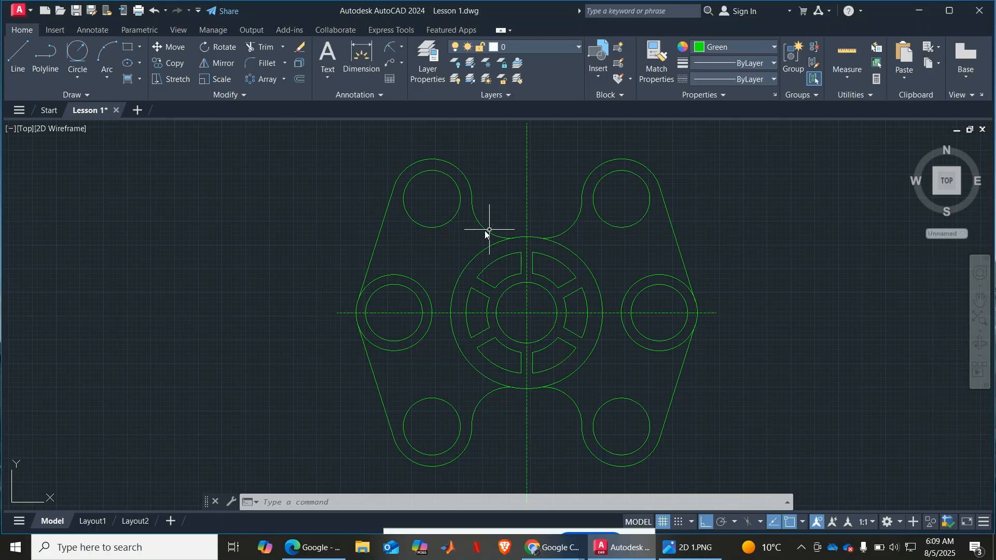
left_click(690, 547)
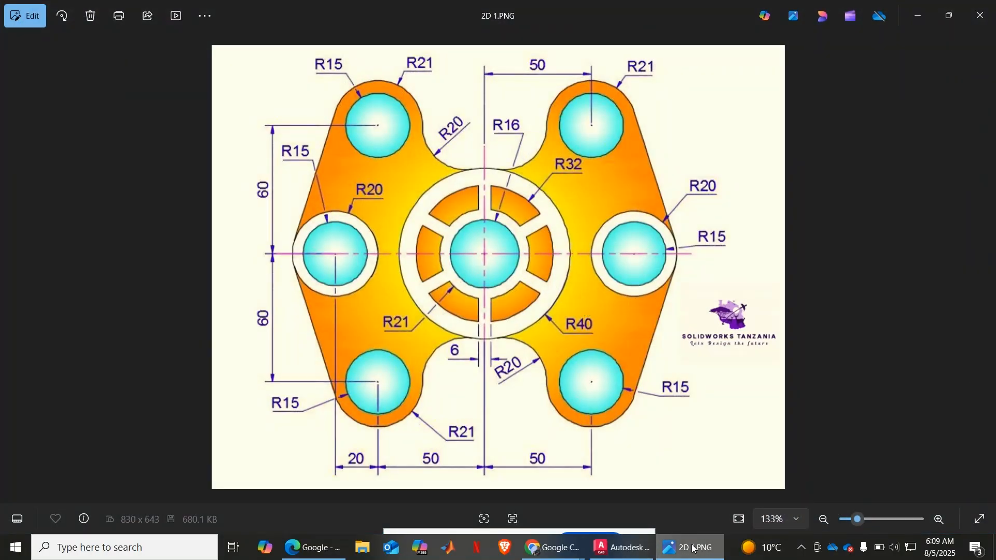
left_click(620, 547)
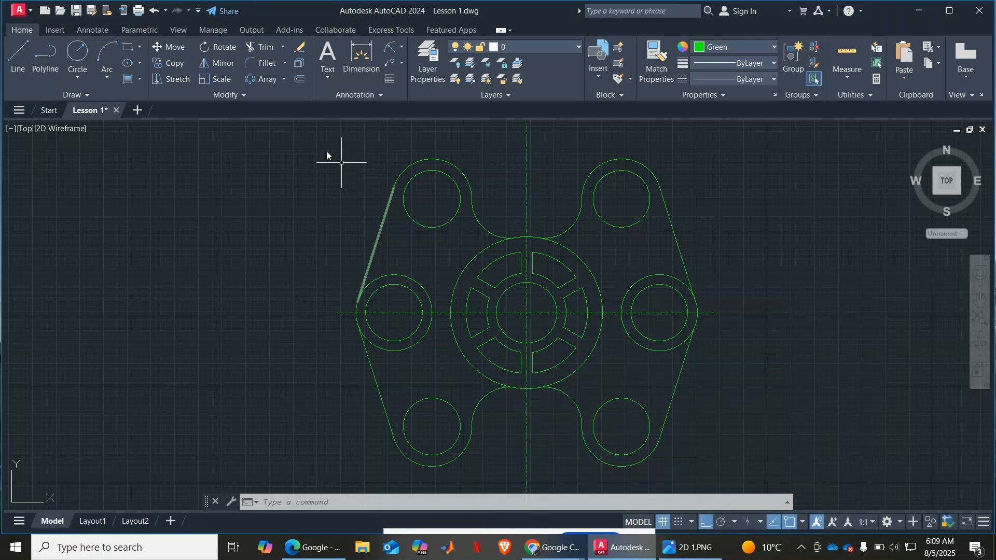
Apply a blue-and-yellow gradient fill to the upper left and upper right holes of the plate
left_click(140, 79)
left_click(149, 118)
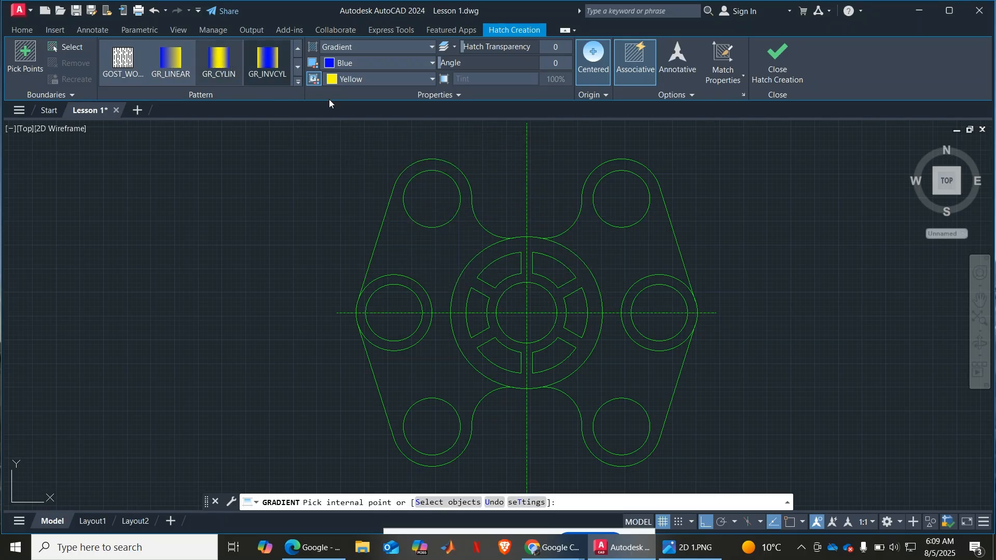
left_click(427, 196)
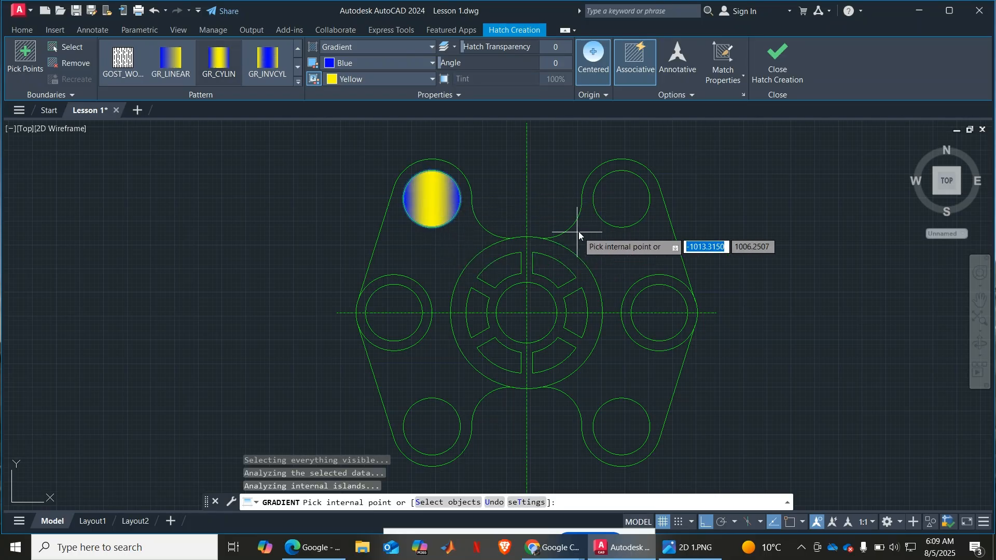
left_click(695, 555)
left_click(696, 556)
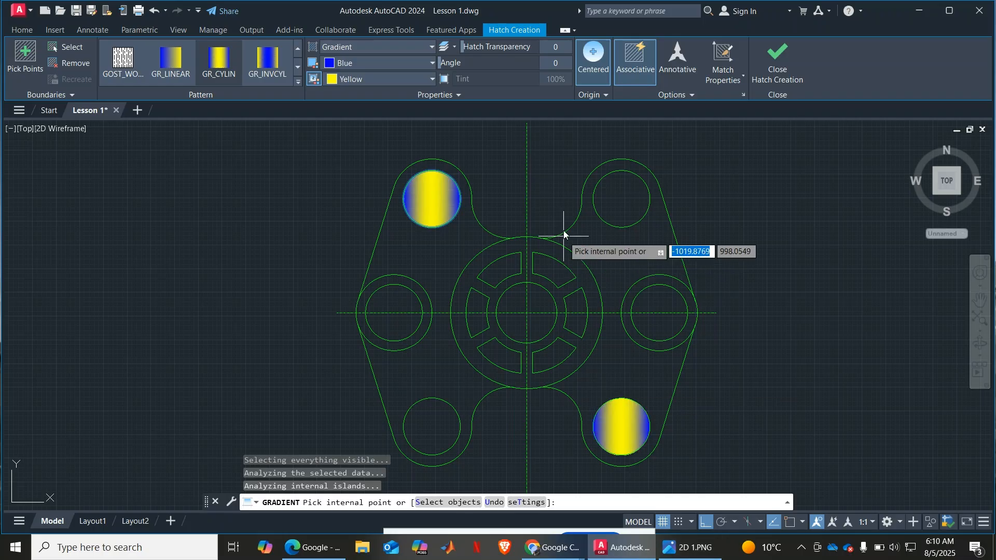
left_click(616, 216)
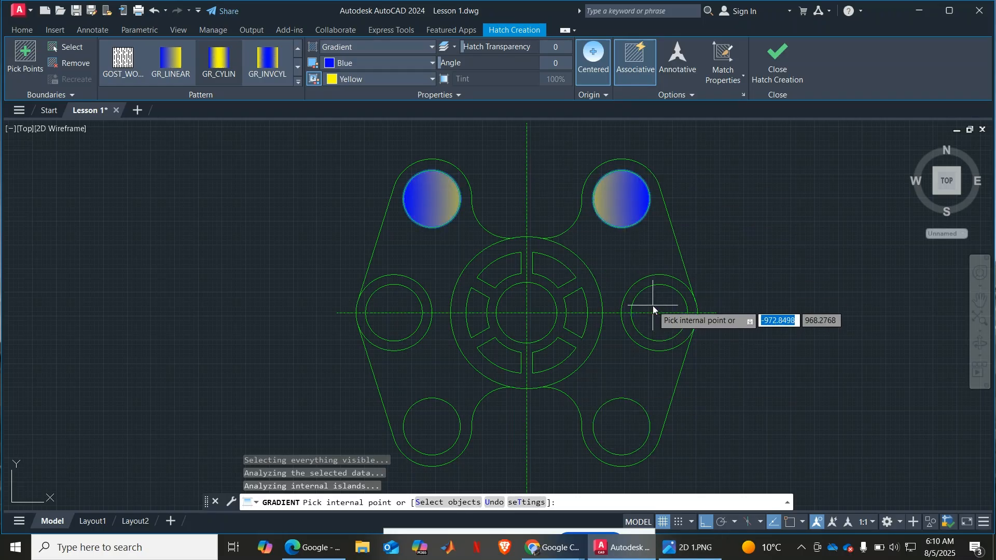
Add the center hole, both side holes and both lower holes to the blue-and-yellow GR_LINEAR gradient fill, following the 2D 1.PNG reference
left_click(697, 555)
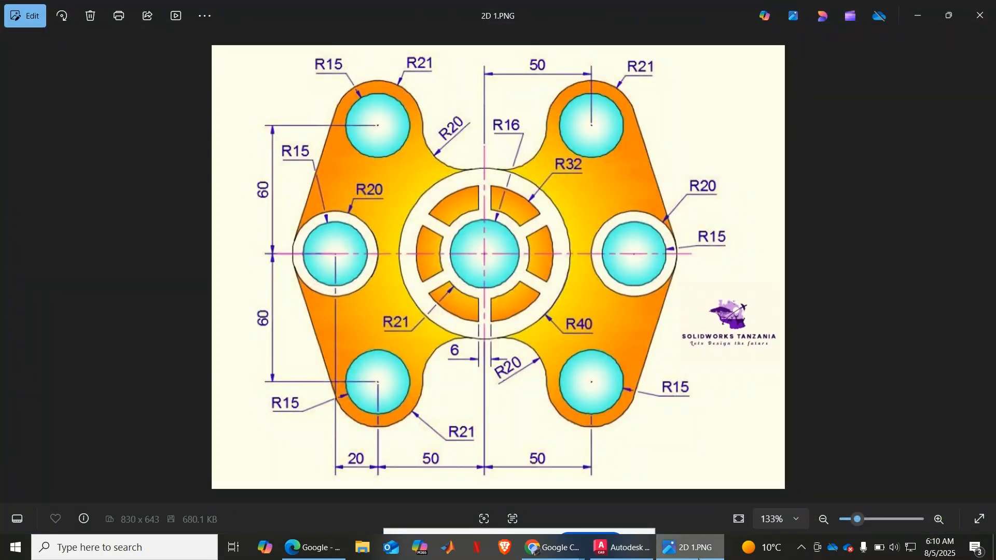
left_click(698, 557)
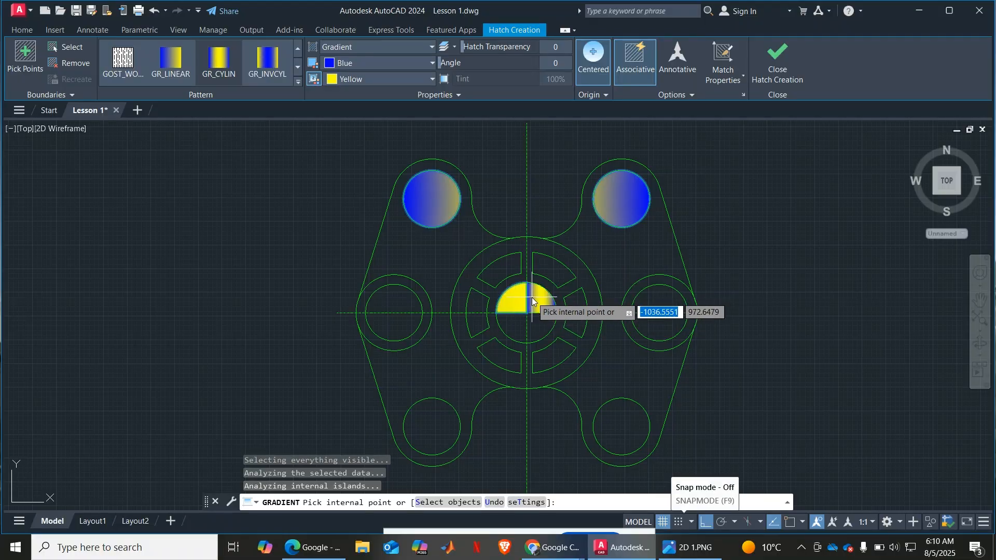
left_click(536, 311)
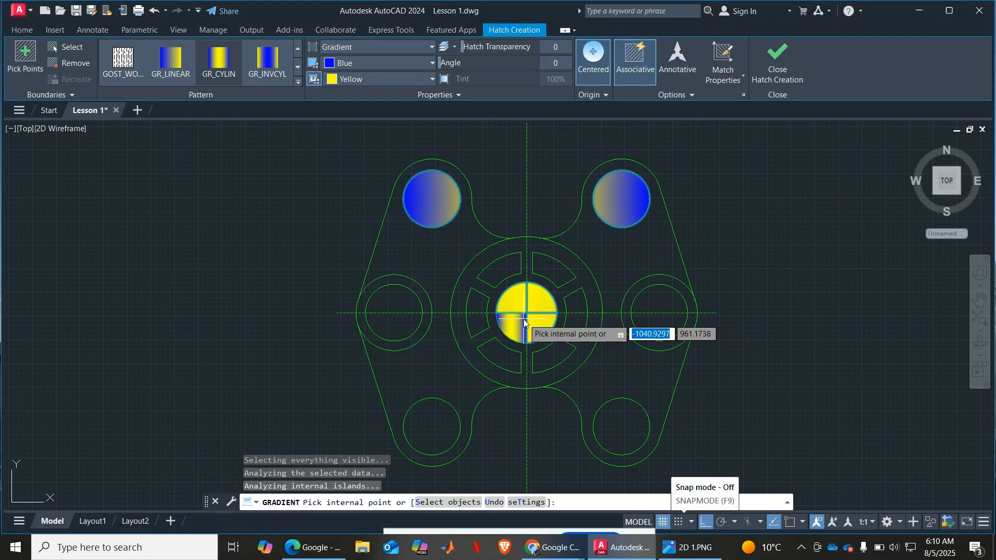
left_click(527, 329)
left_click(655, 325)
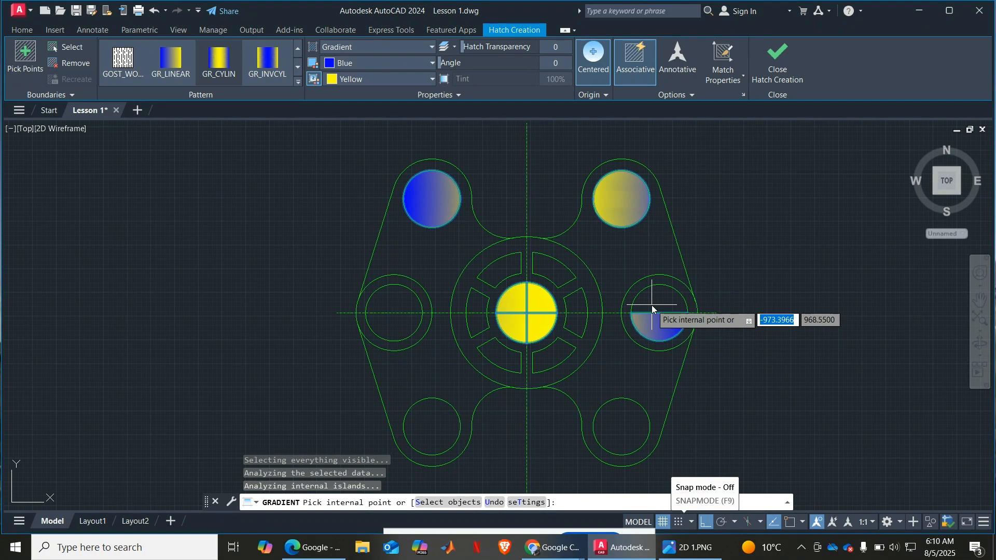
left_click(652, 305)
left_click(612, 428)
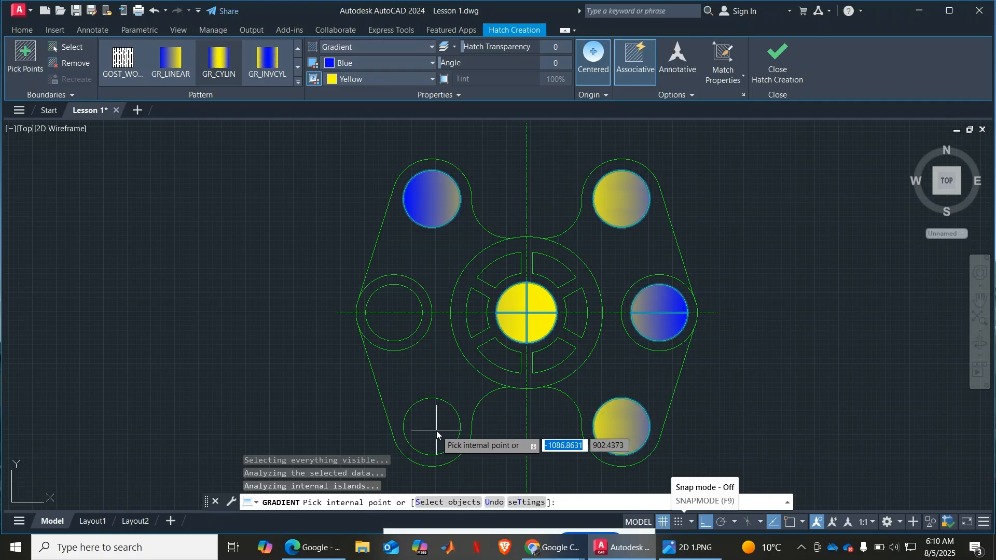
left_click(437, 430)
left_click(385, 304)
left_click(391, 325)
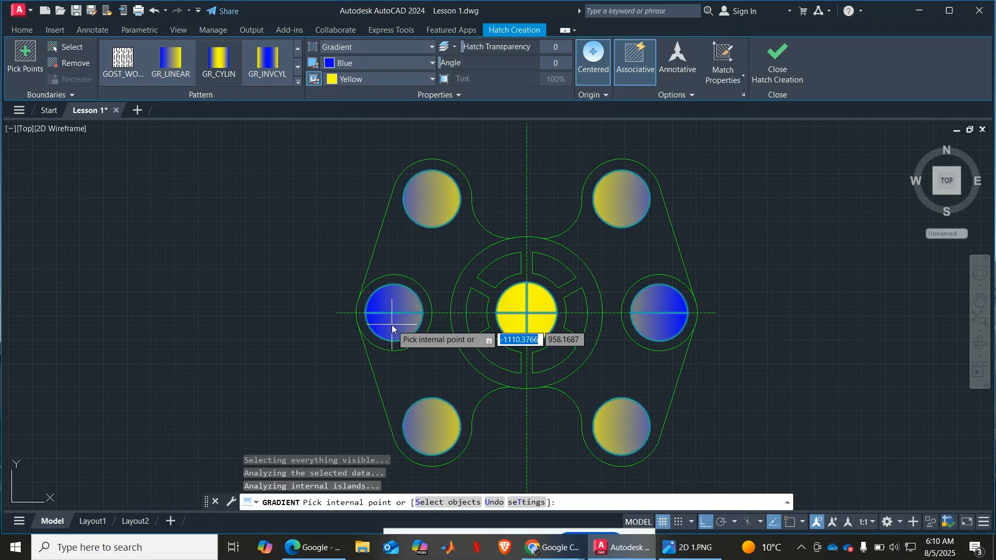
Add the left and right halves of the plate body, above and below the horizontal centerline, to the gradient fill
left_click(681, 549)
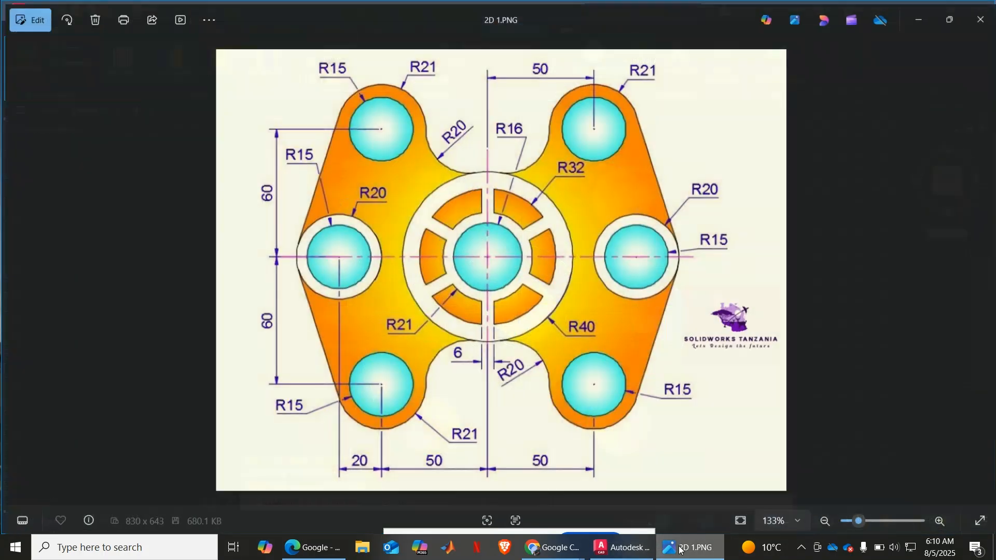
left_click(681, 549)
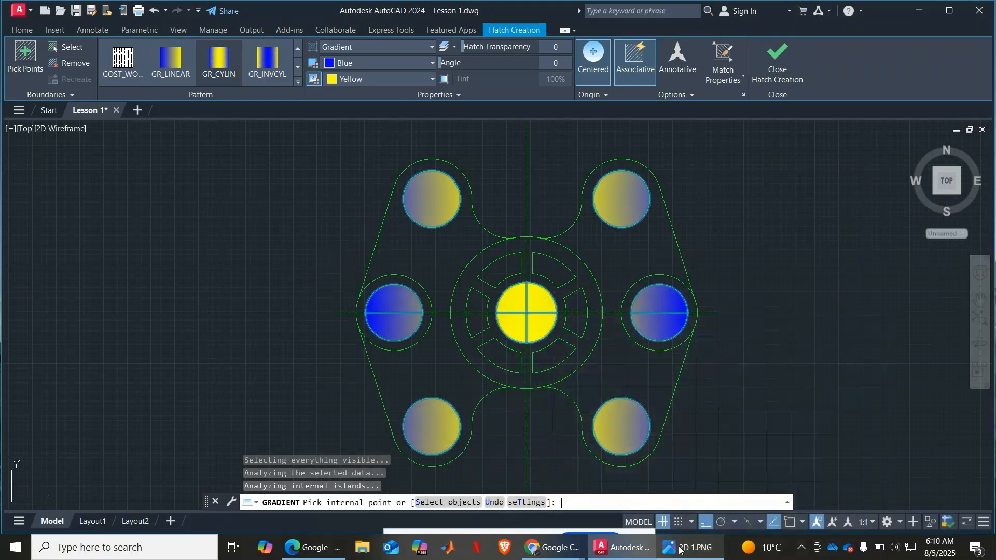
left_click(431, 275)
left_click(445, 347)
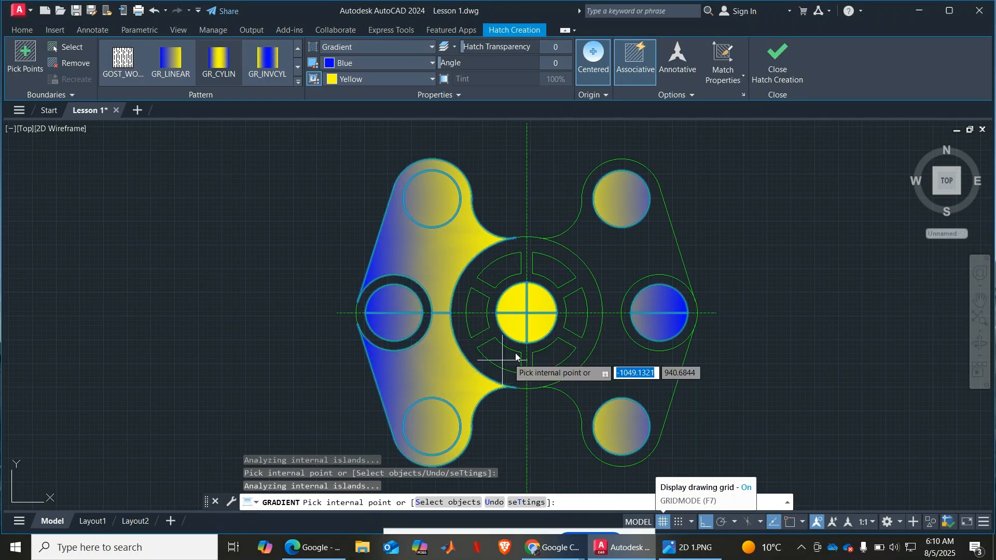
left_click(592, 243)
left_click(637, 368)
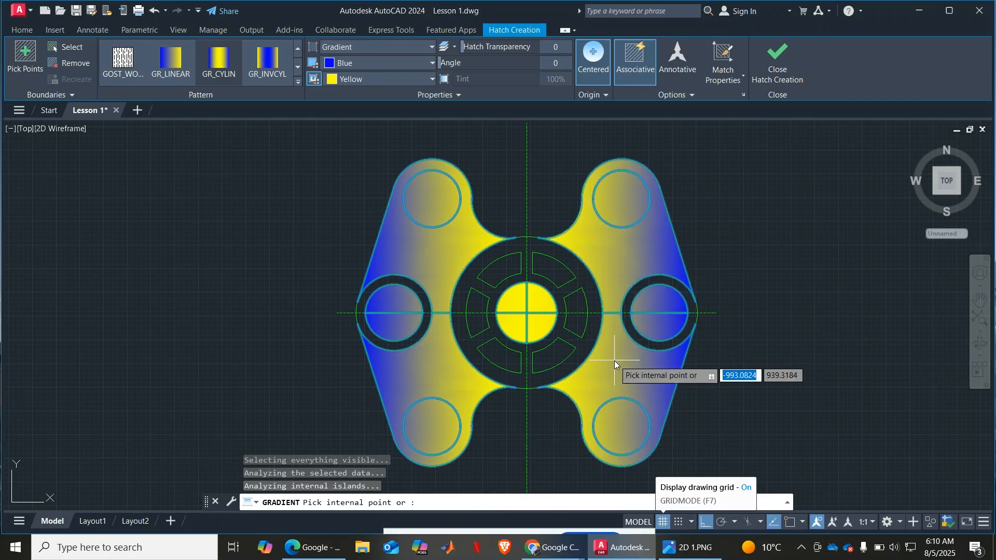
Add the six curved slots around the center hole to the blue-and-yellow linear gradient fill
left_click(551, 359)
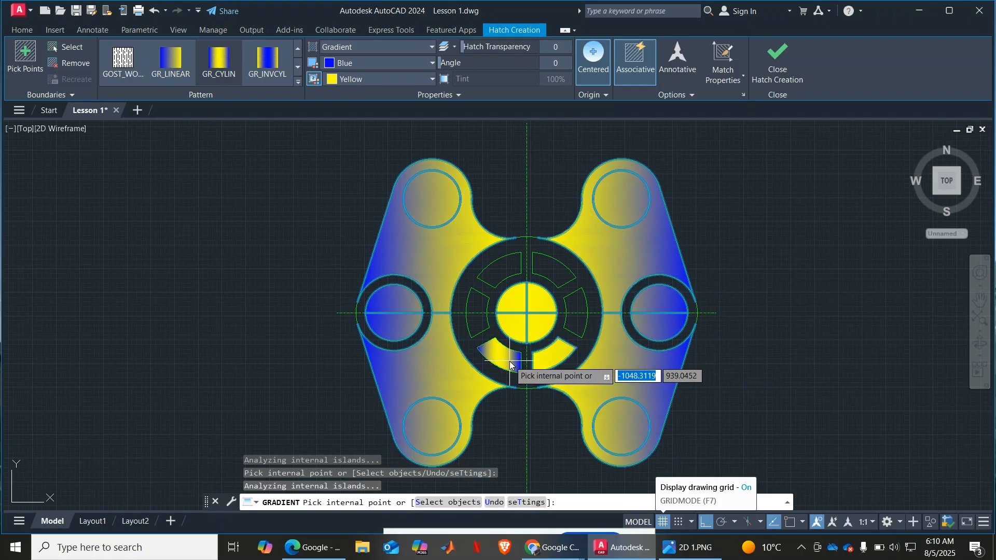
left_click(508, 361)
left_click(480, 317)
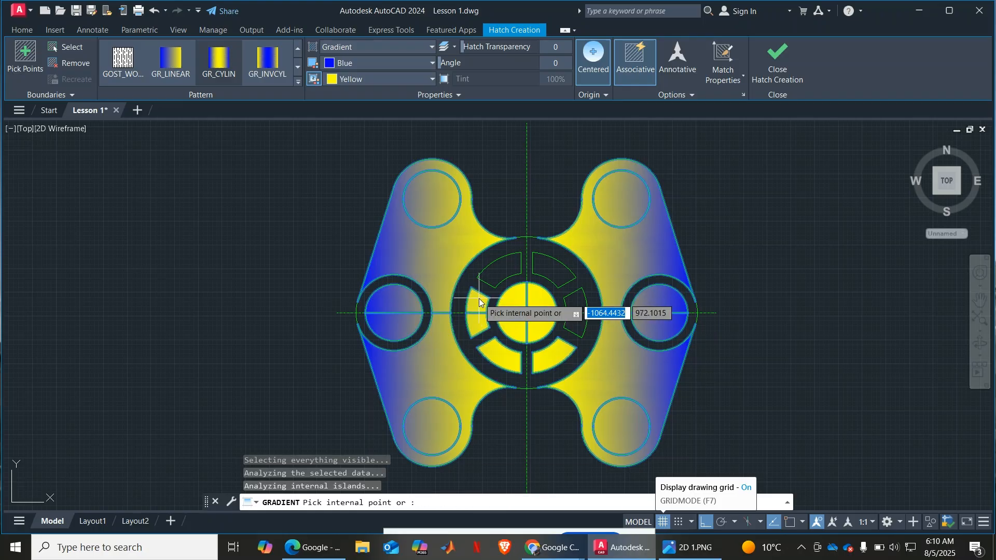
left_click(502, 271)
left_click(530, 273)
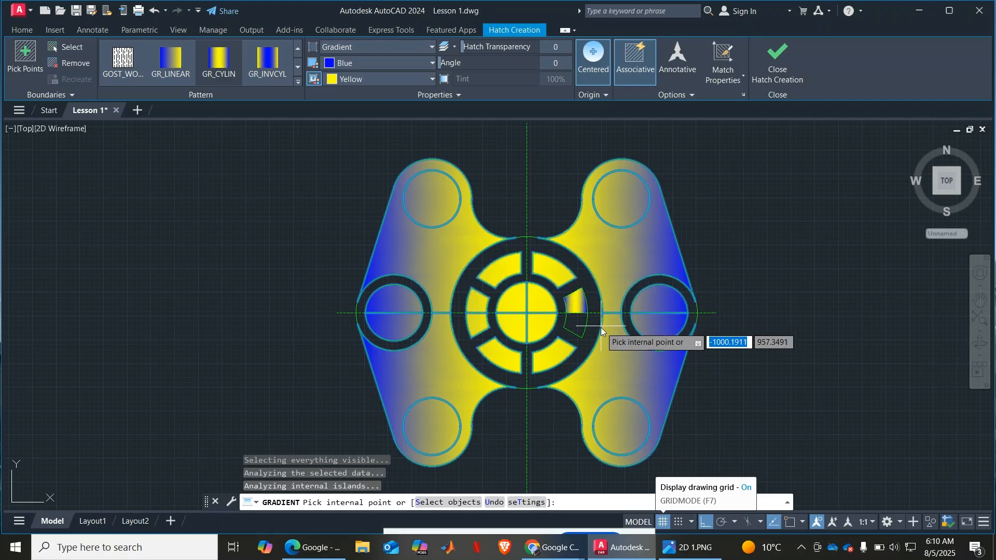
left_click(579, 302)
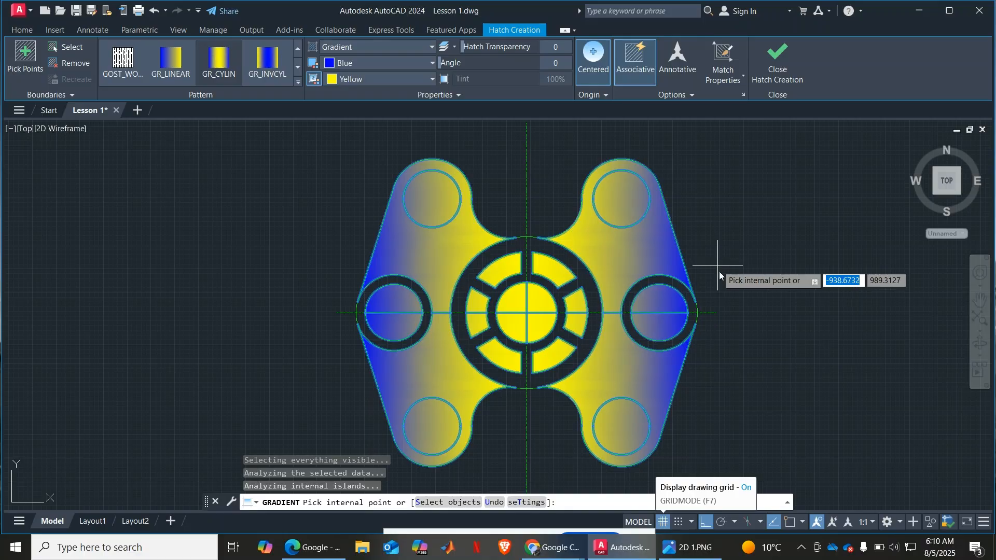
Compare the filled plate with the 2D 1.PNG reference image and undo the whole gradient fill
left_click(700, 555)
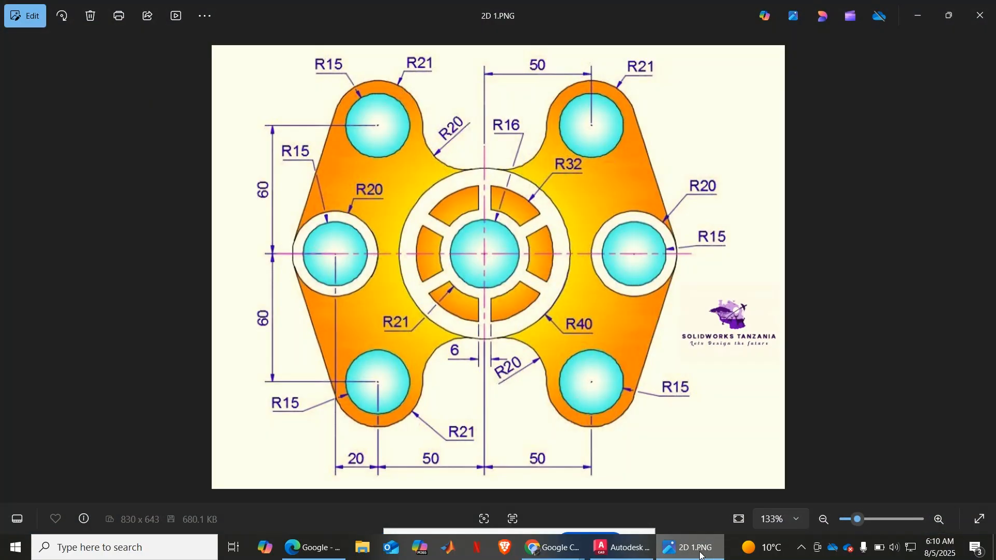
left_click(700, 550)
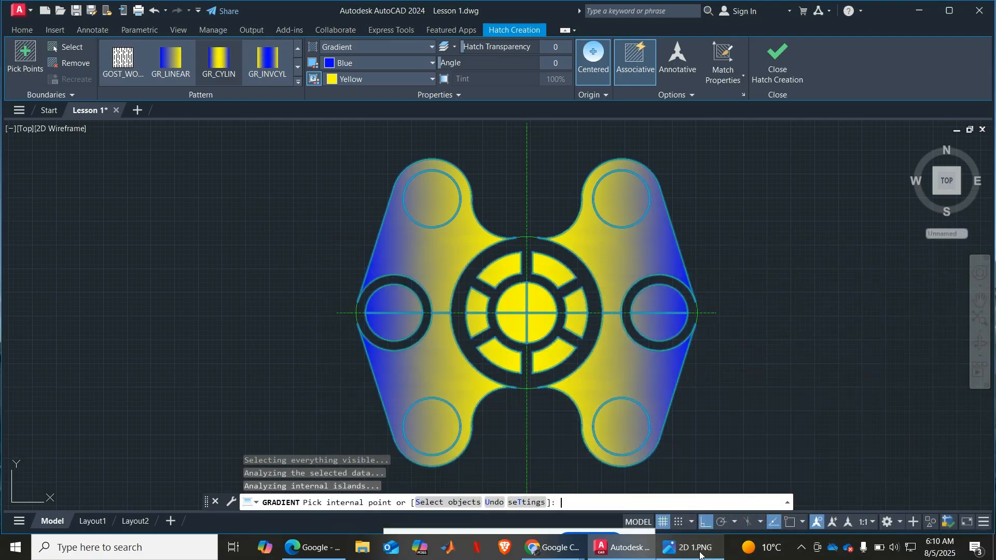
left_click(699, 550)
left_click(699, 550)
key("Escape")
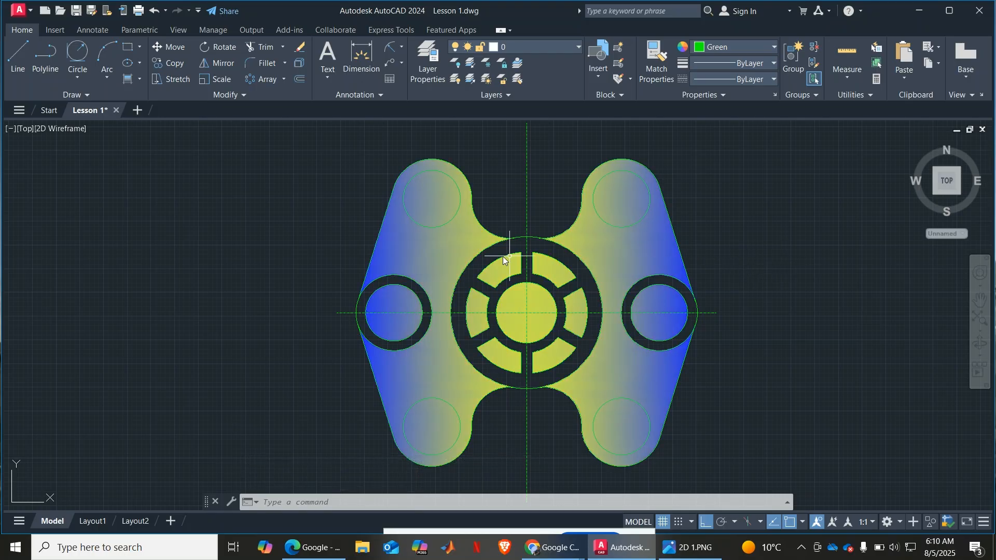
left_click(440, 253)
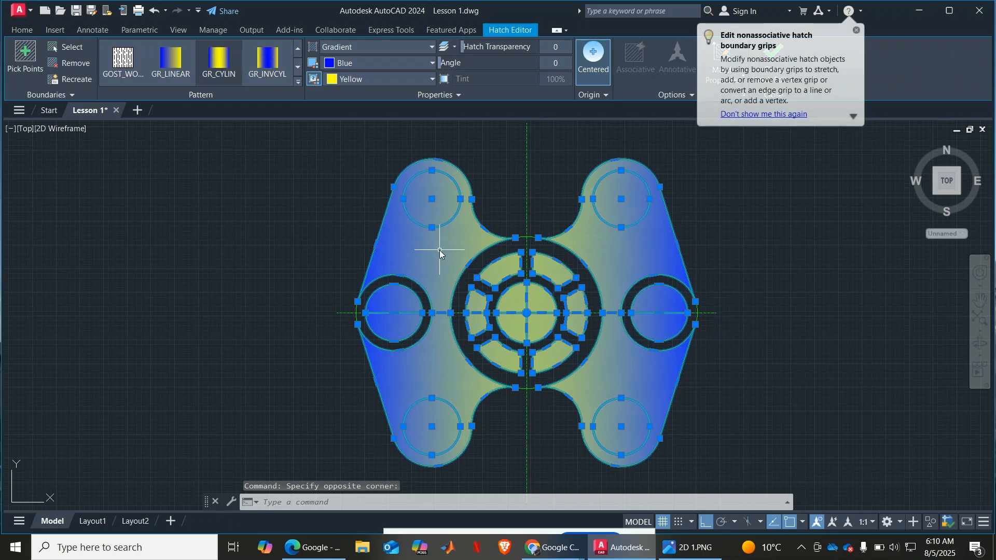
key("Escape")
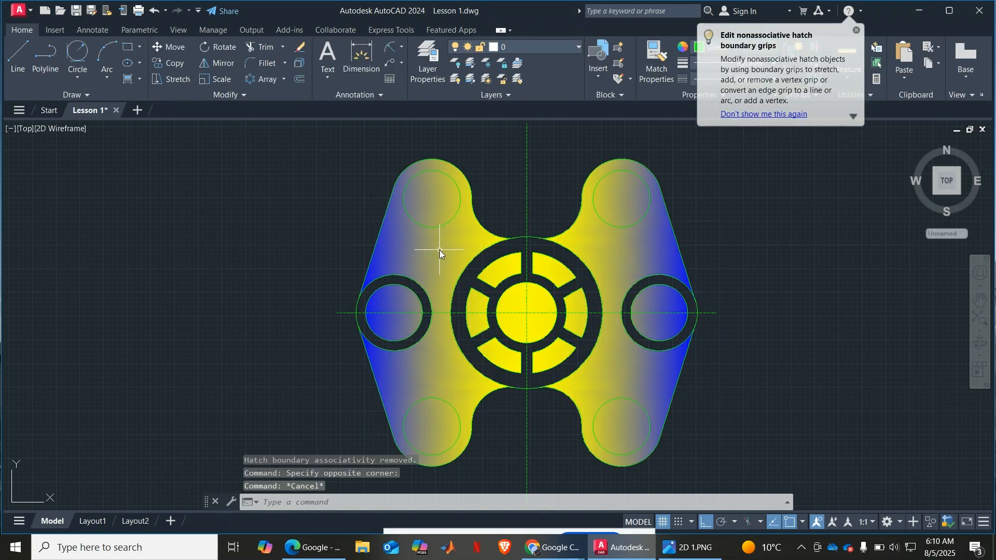
key("ctrl+z")
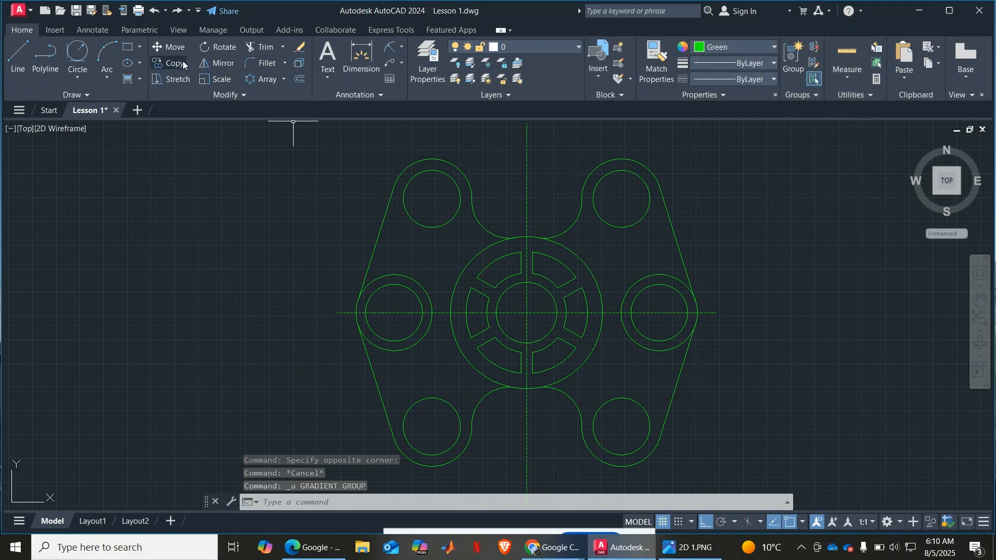
Fill the two upper and two lower corner holes with a blue-and-yellow GR_SPHER gradient
left_click(139, 82)
left_click(169, 124)
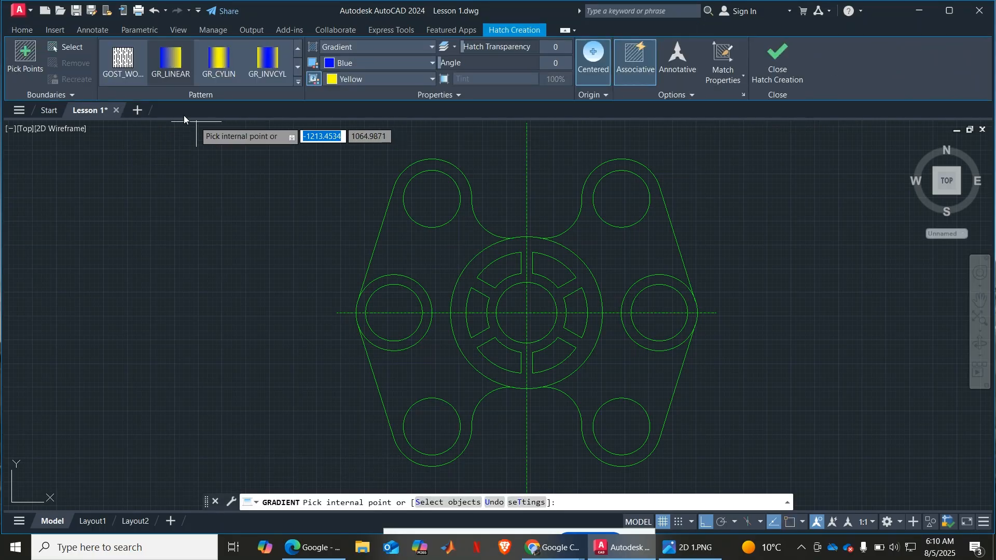
left_click(297, 82)
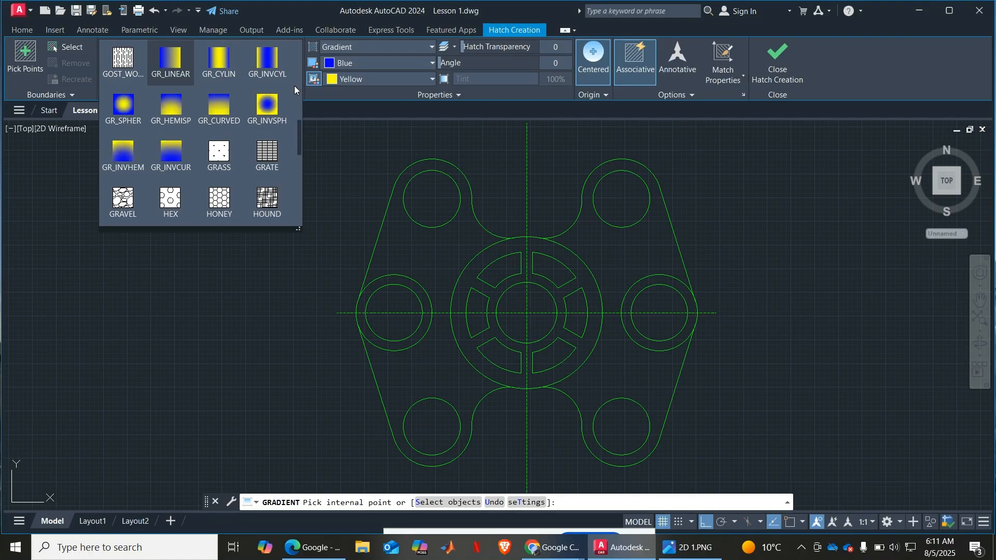
scroll(173, 152, "up", 4)
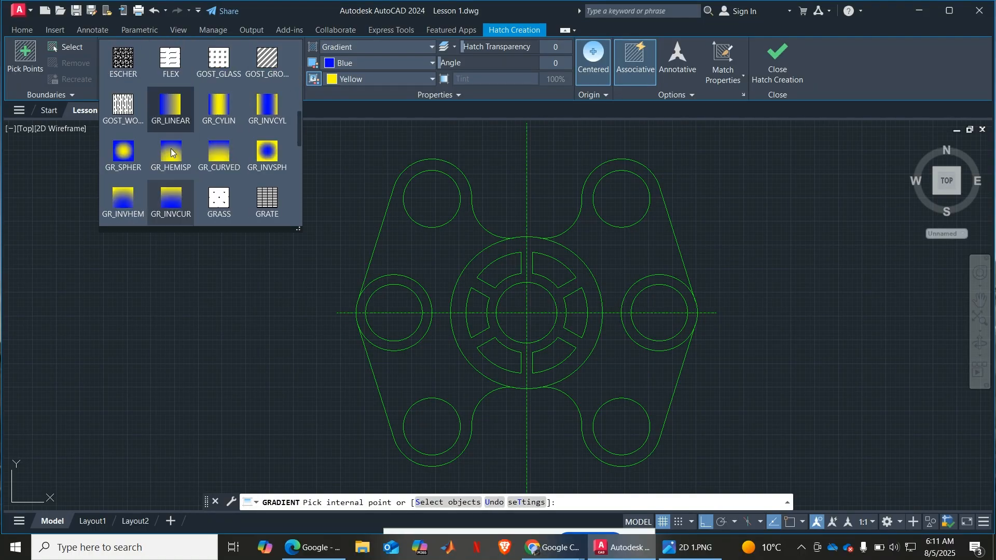
scroll(173, 152, "down", 4)
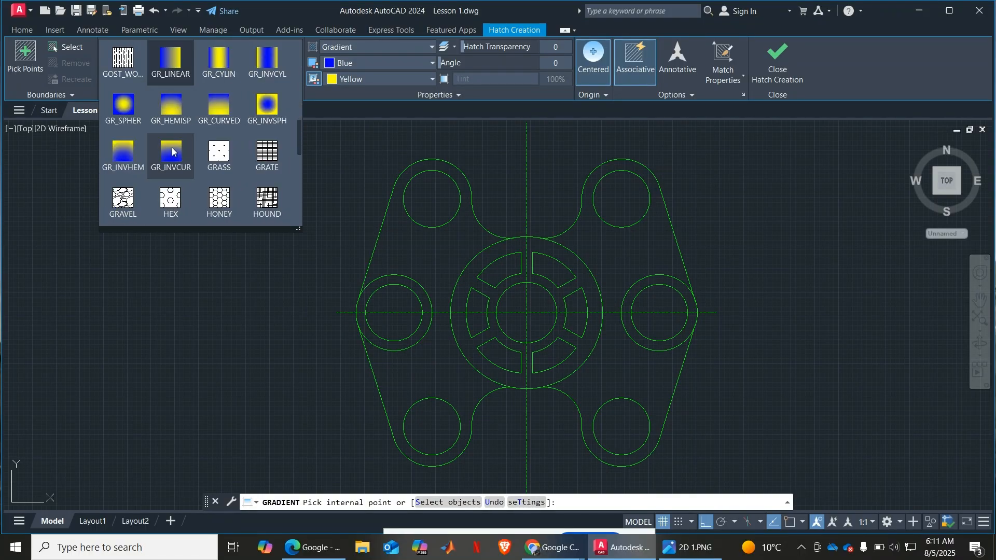
left_click(126, 113)
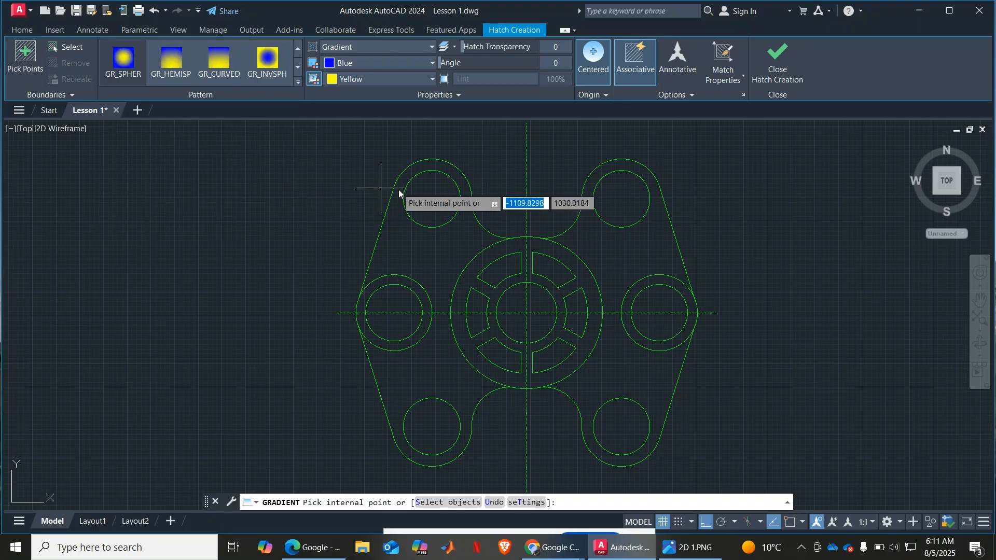
left_click(423, 195)
left_click(622, 199)
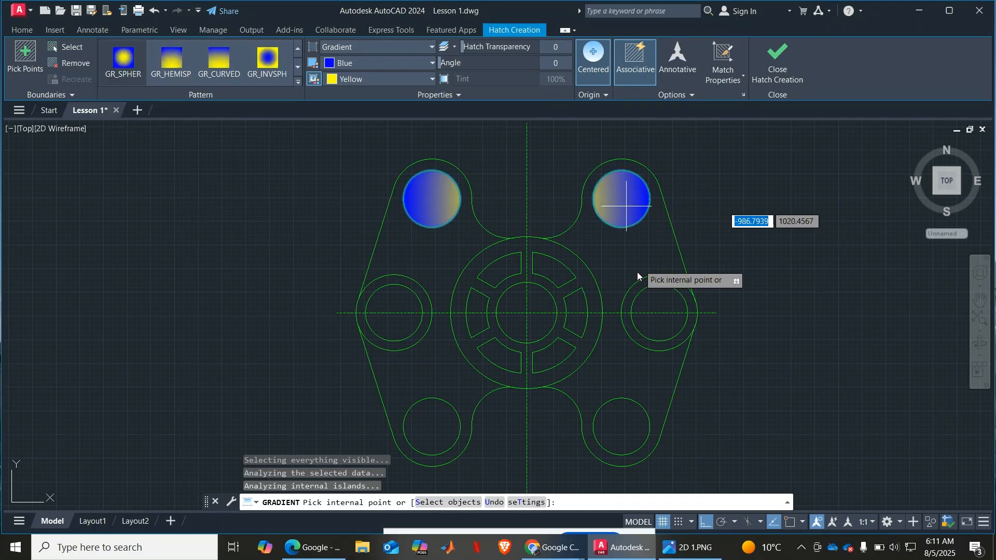
left_click(437, 446)
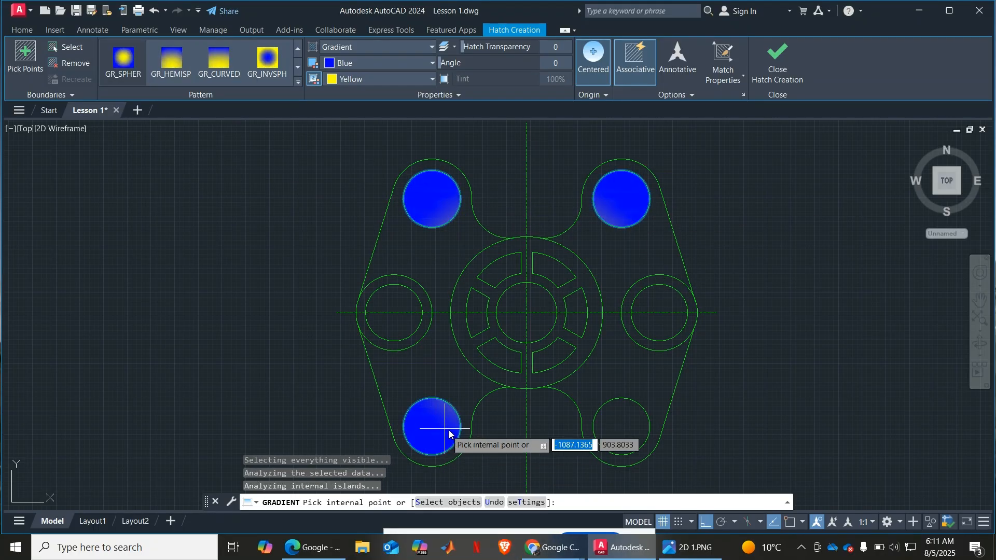
left_click(617, 417)
key("Escape")
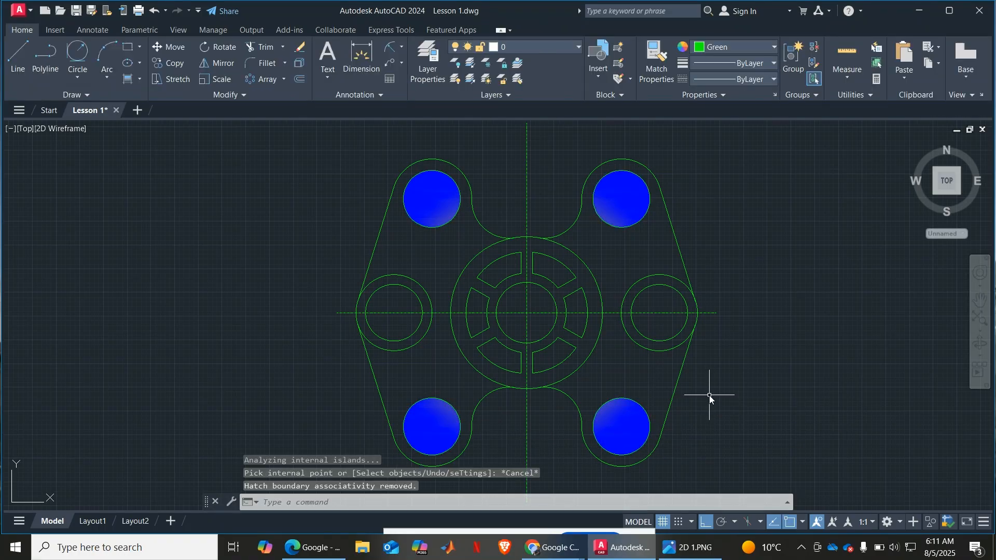
Fill the six curved slots around the center hole with a blue-and-yellow GR_INVSPH gradient
left_click(140, 79)
left_click(156, 126)
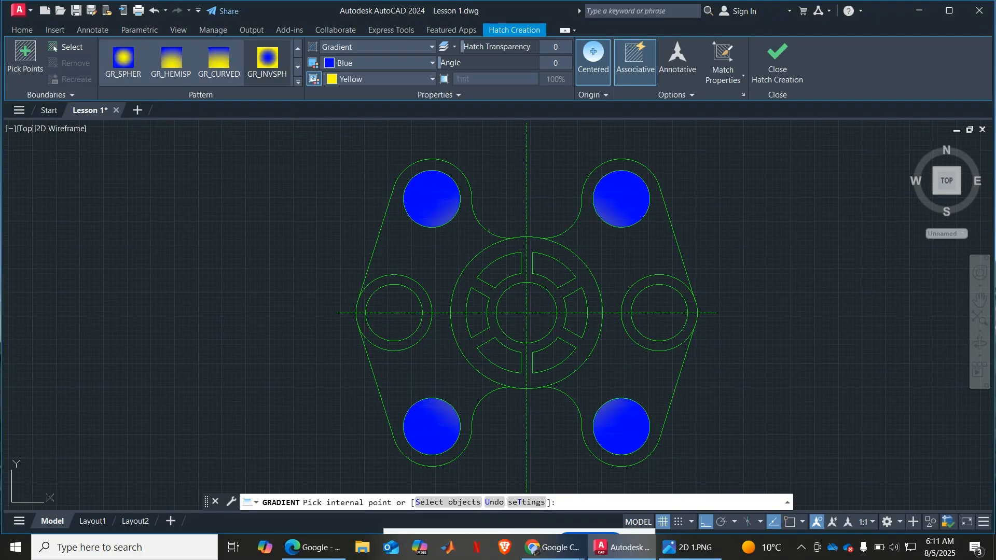
left_click(495, 272)
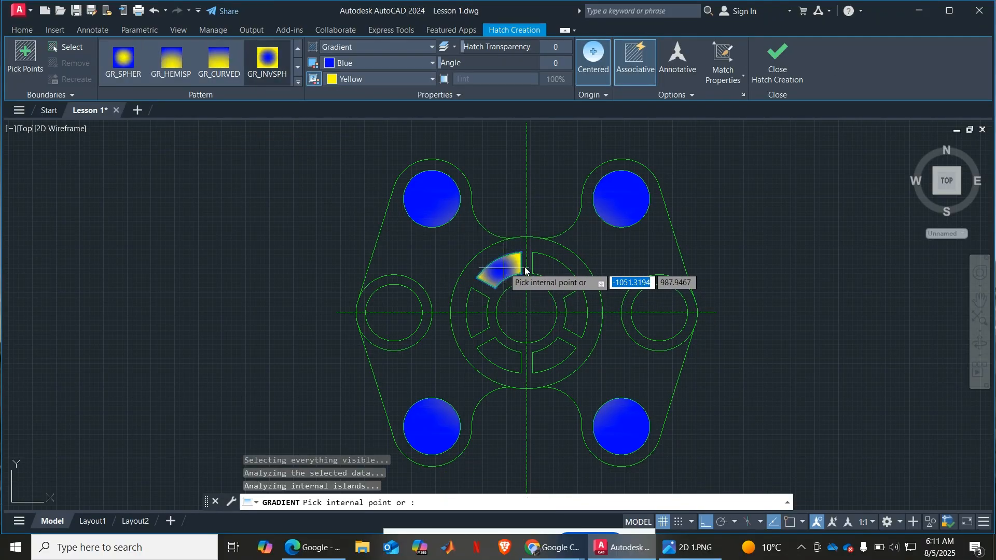
left_click(554, 270)
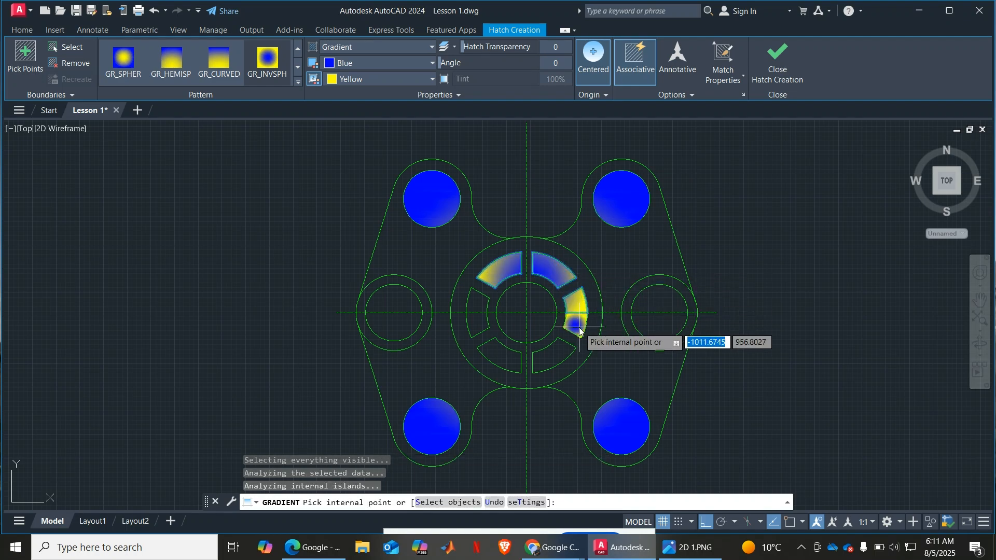
left_click(576, 325)
left_click(550, 354)
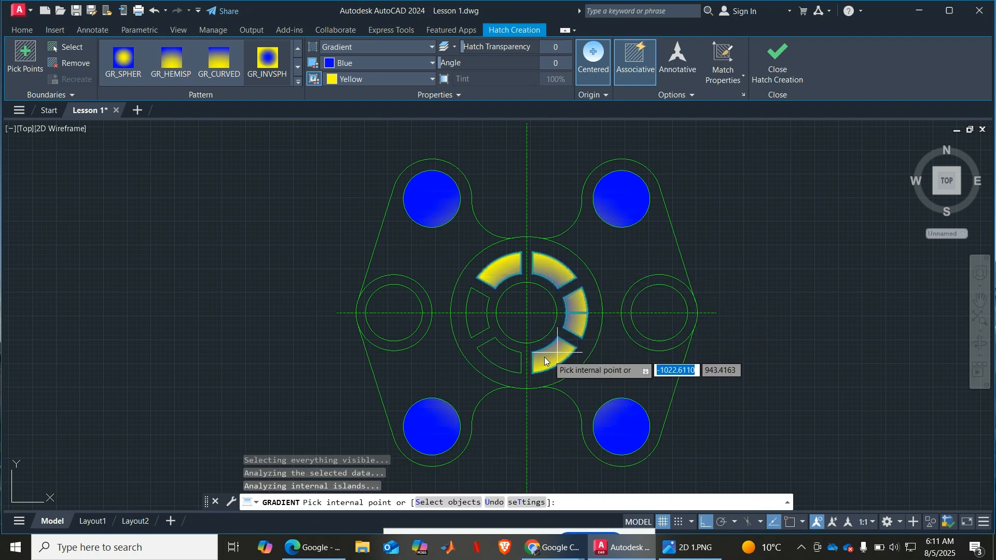
left_click(507, 357)
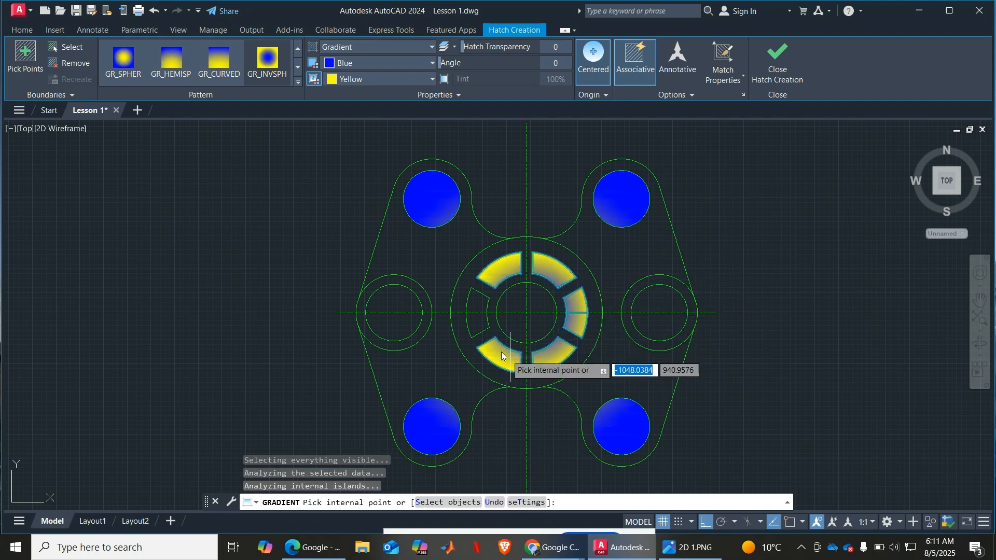
left_click(478, 317)
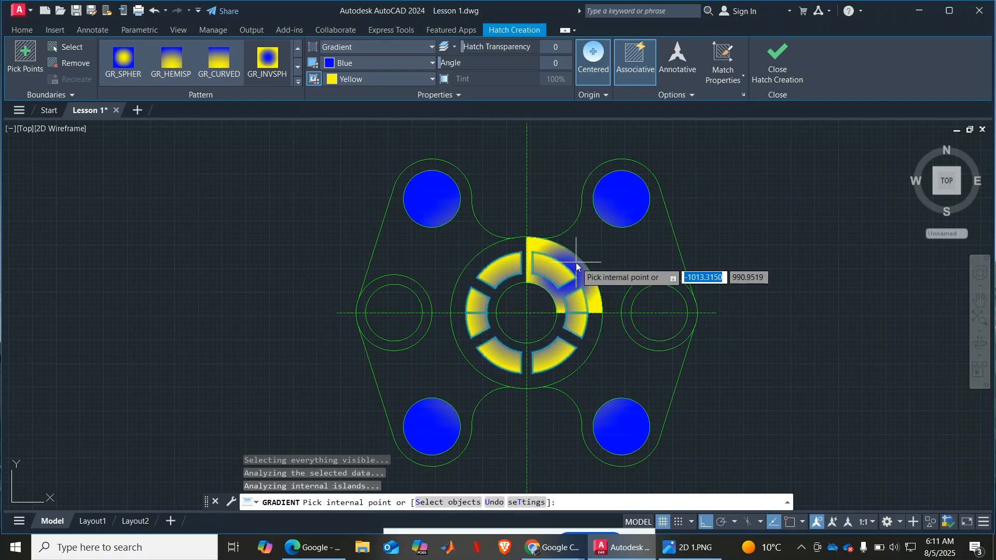
left_click(576, 265)
key("Escape")
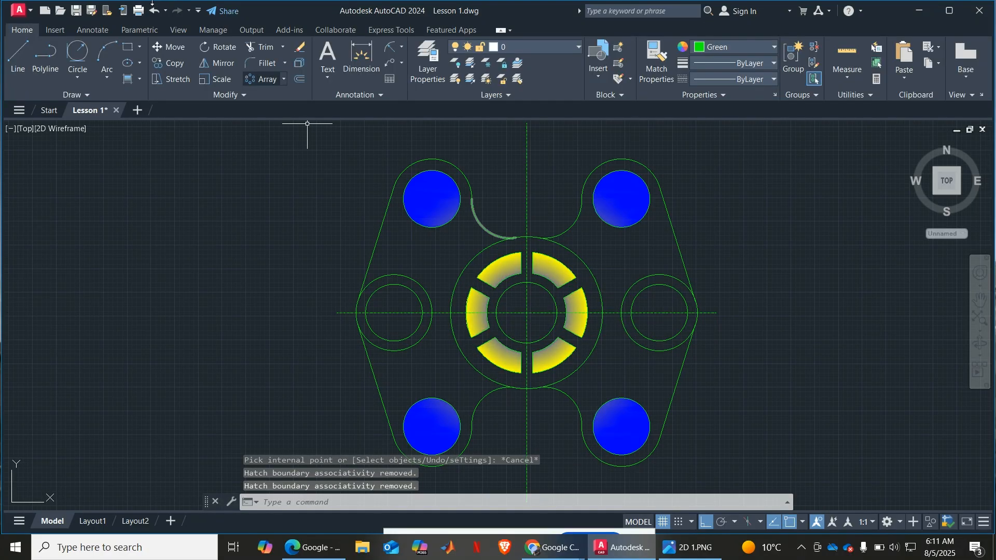
Fill the two side holes on the horizontal centerline with a blue-and-yellow GR_INVHEM gradient
left_click(140, 79)
left_click(155, 124)
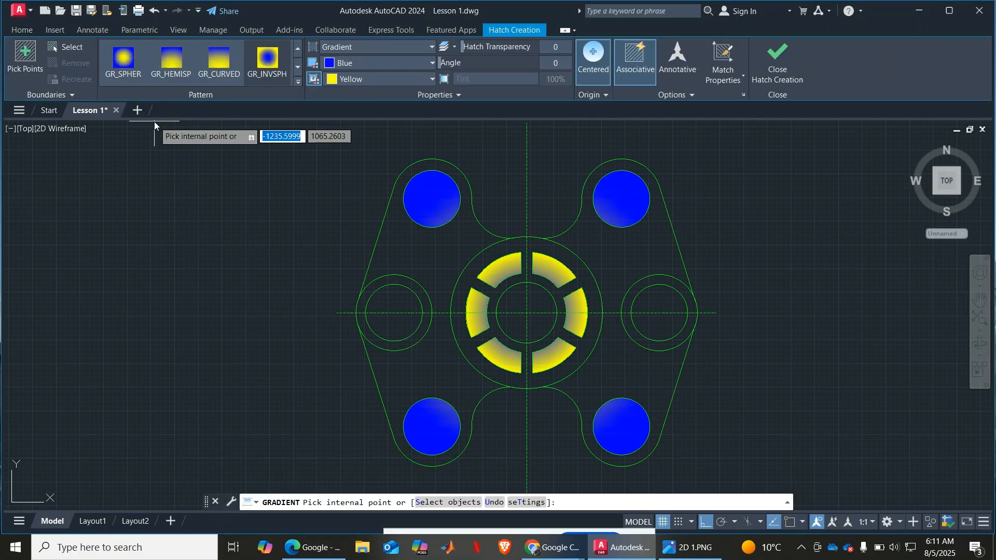
left_click(297, 68)
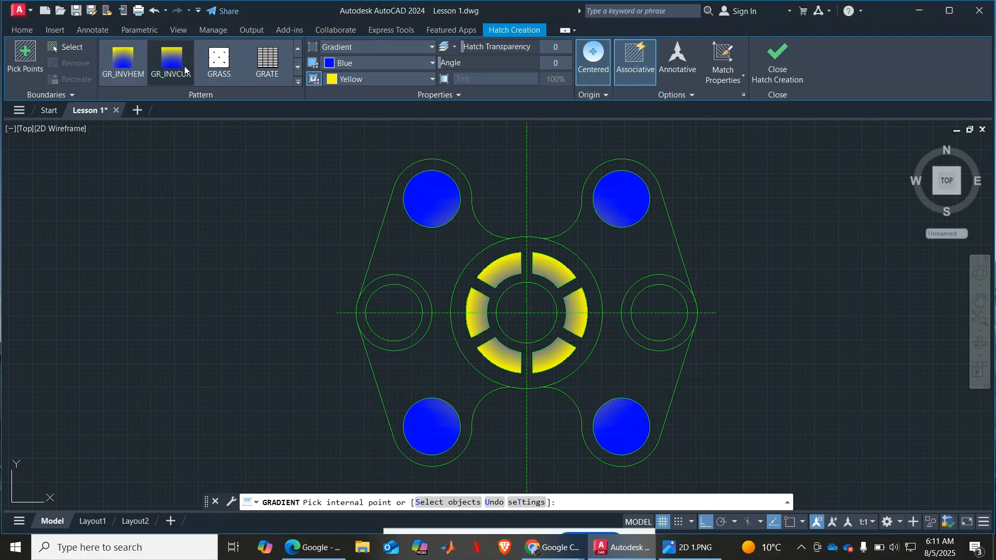
left_click(133, 74)
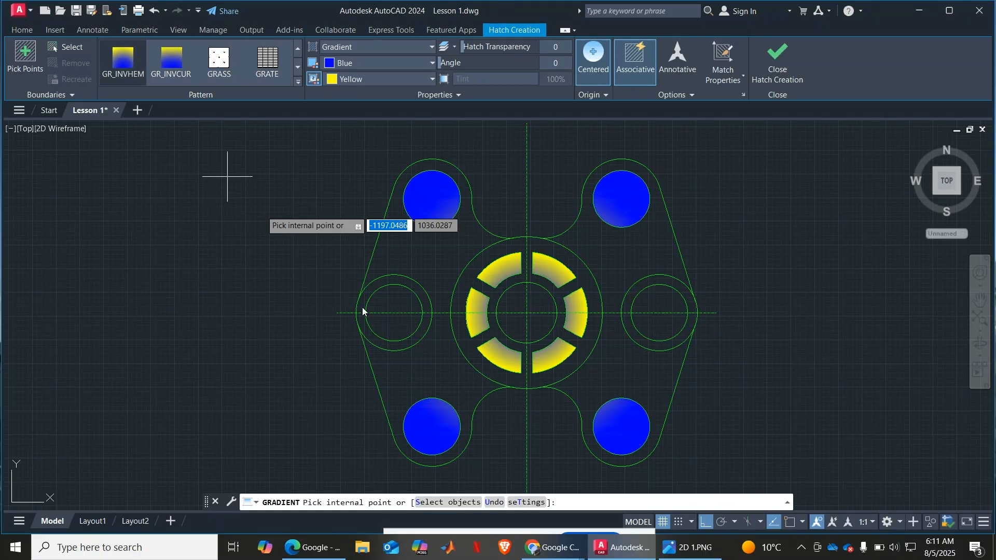
left_click(396, 315)
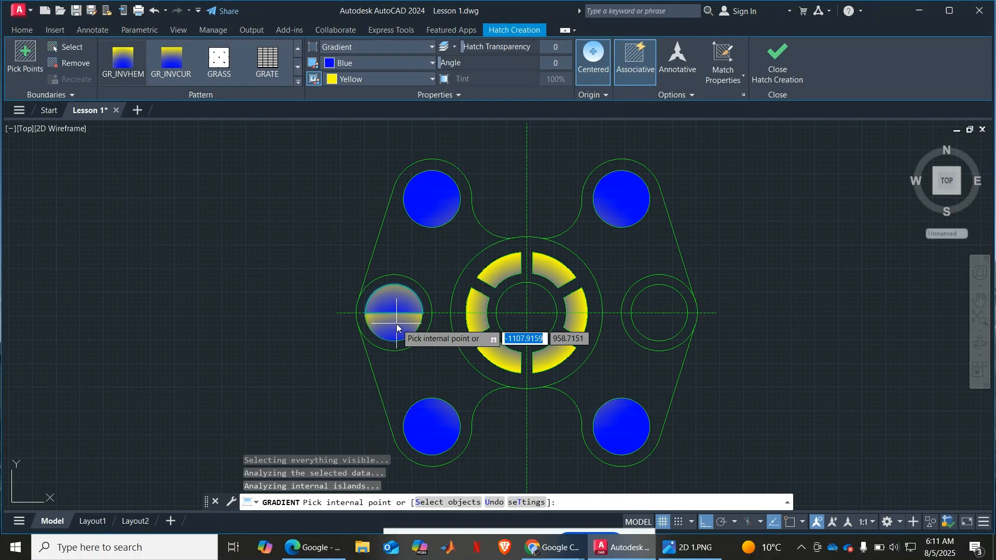
left_click(658, 310)
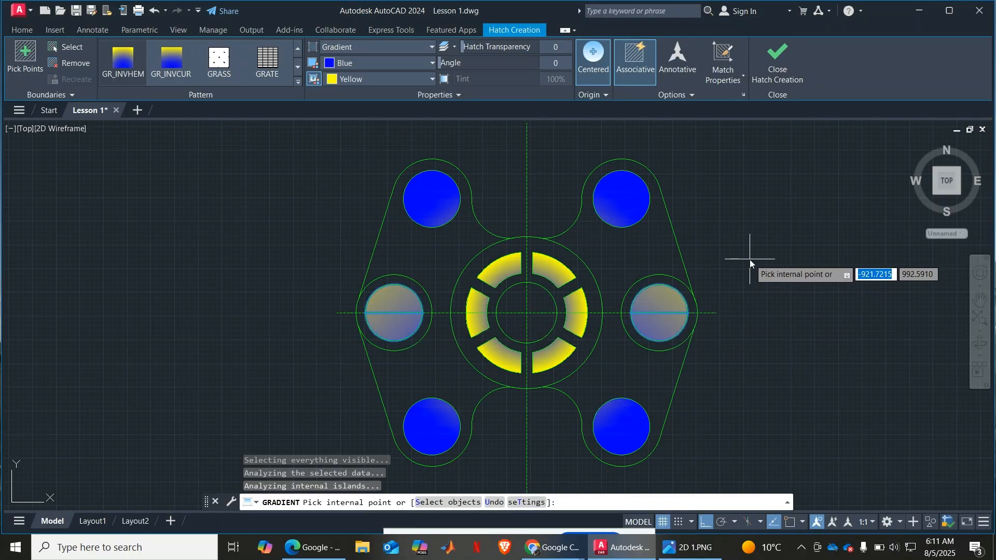
key("Escape")
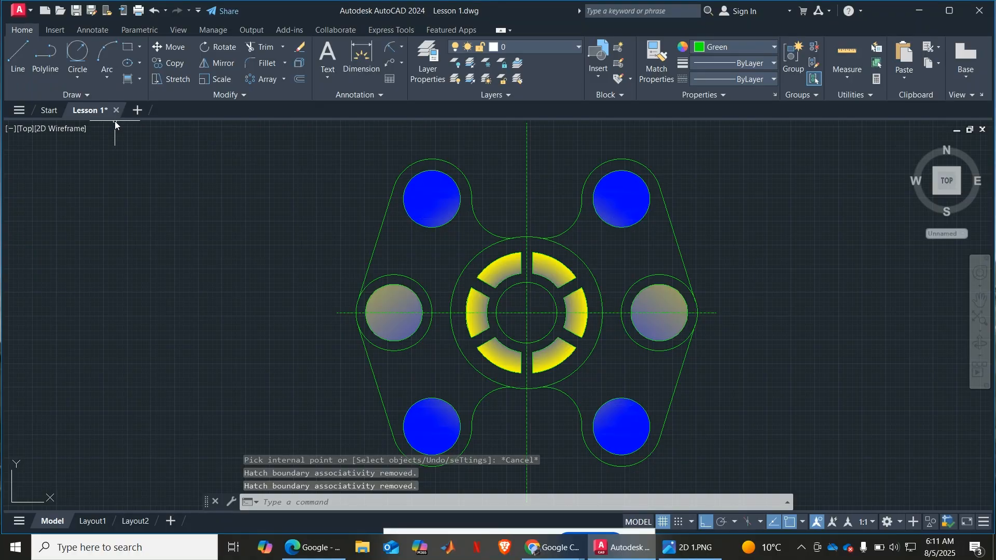
Fill the four body regions of the plate around the holes and center ring with a solid yellow hatch
left_click(140, 77)
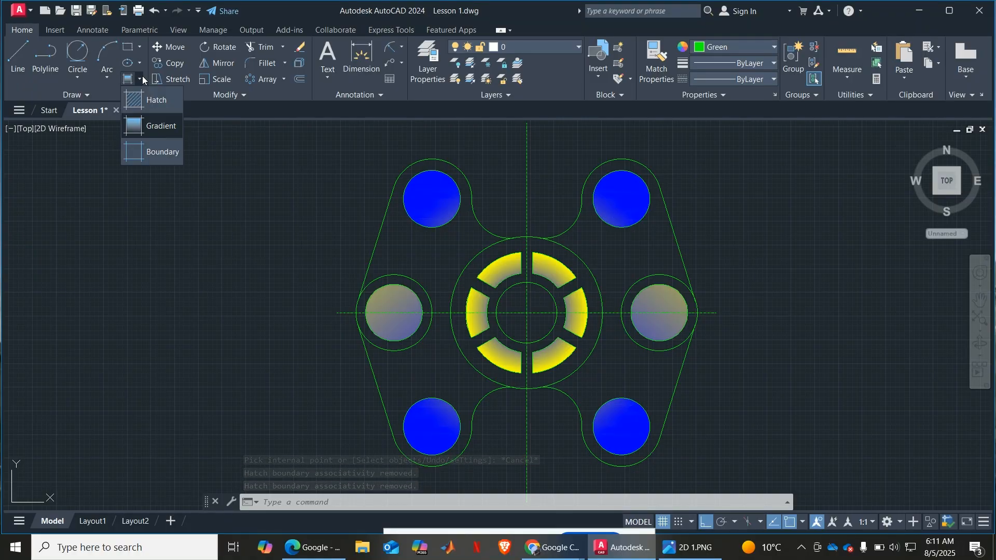
left_click(155, 126)
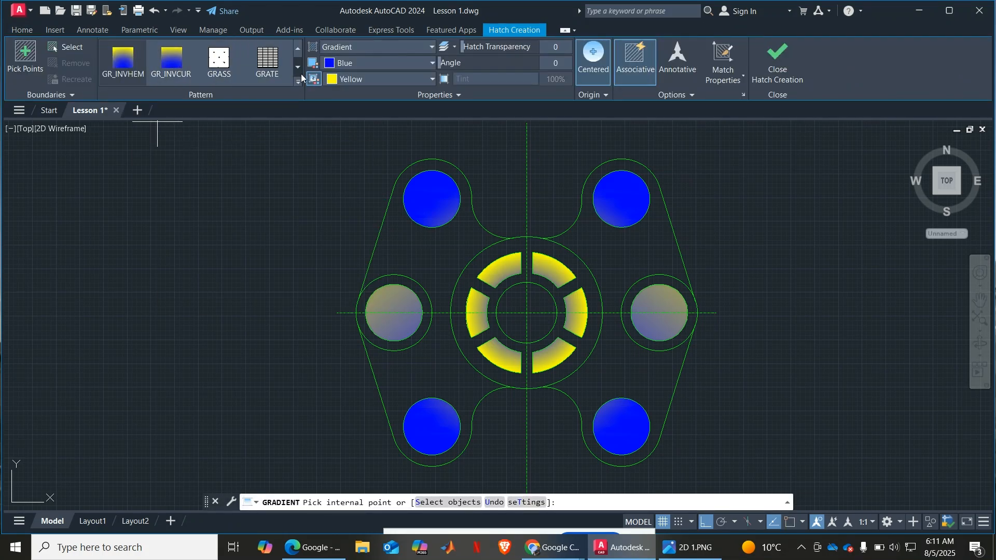
left_click(299, 83)
scroll(226, 123, "up", 3)
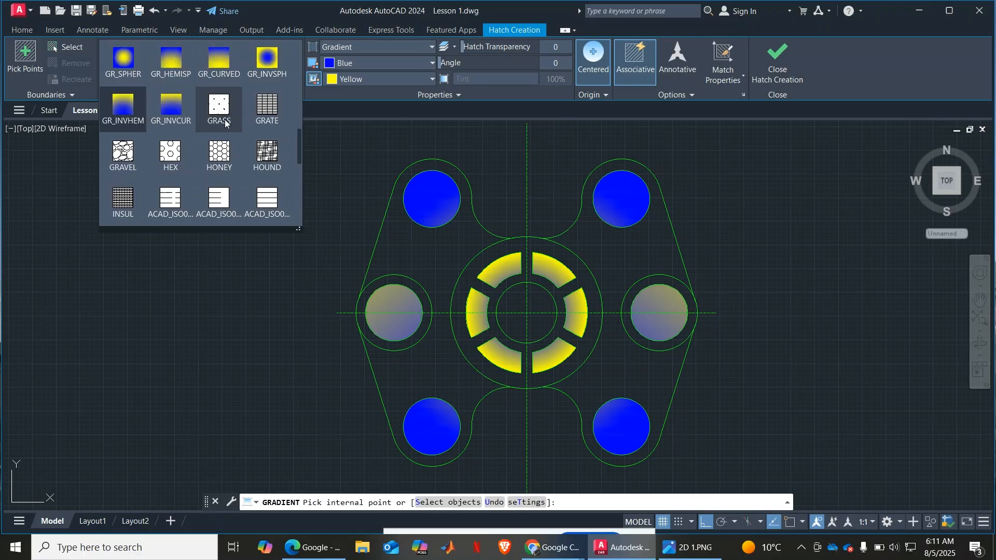
scroll(225, 123, "up", 1)
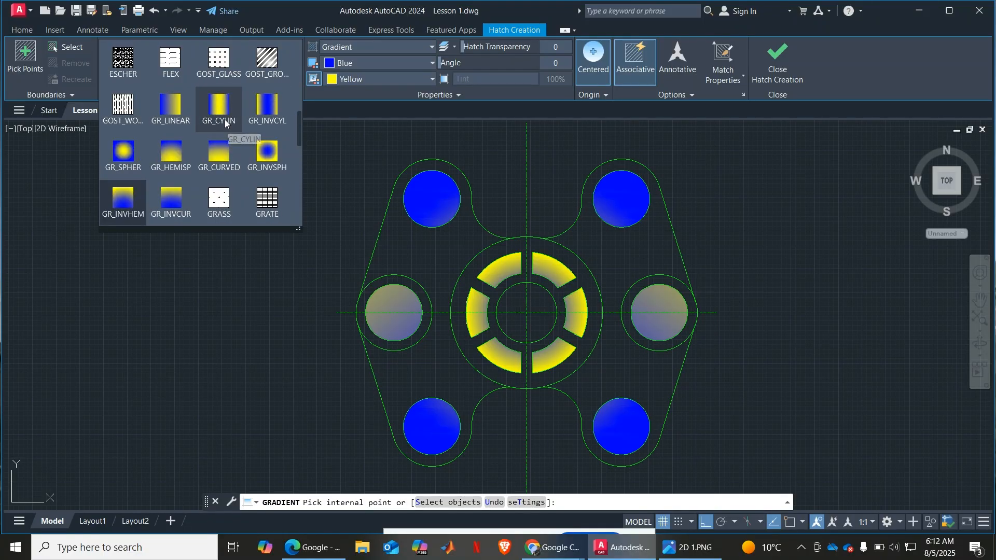
scroll(225, 123, "up", 8)
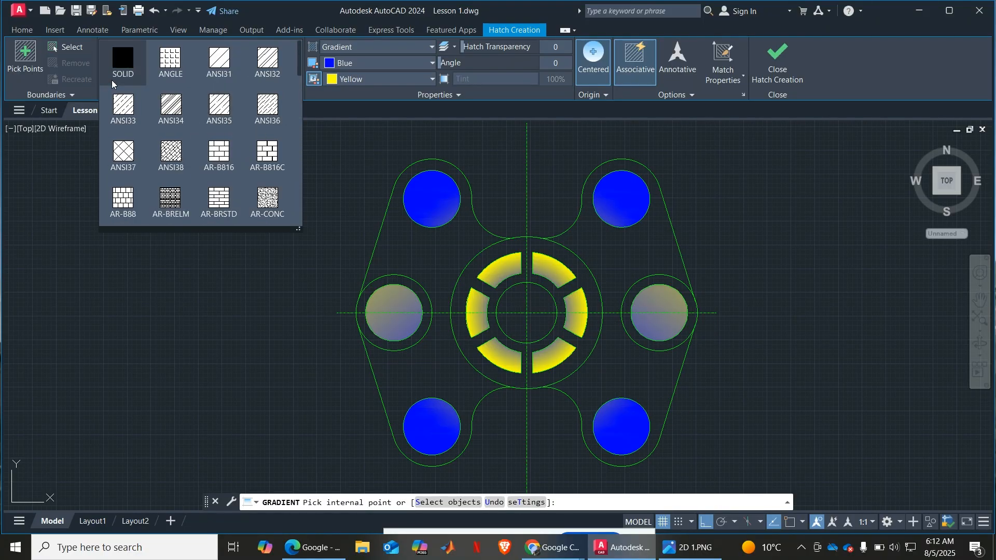
left_click(113, 64)
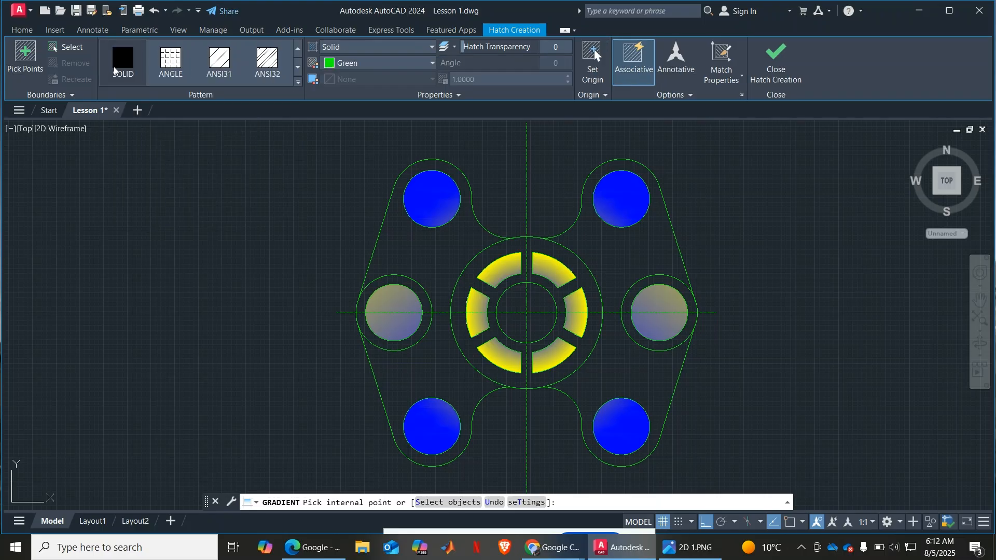
left_click(431, 63)
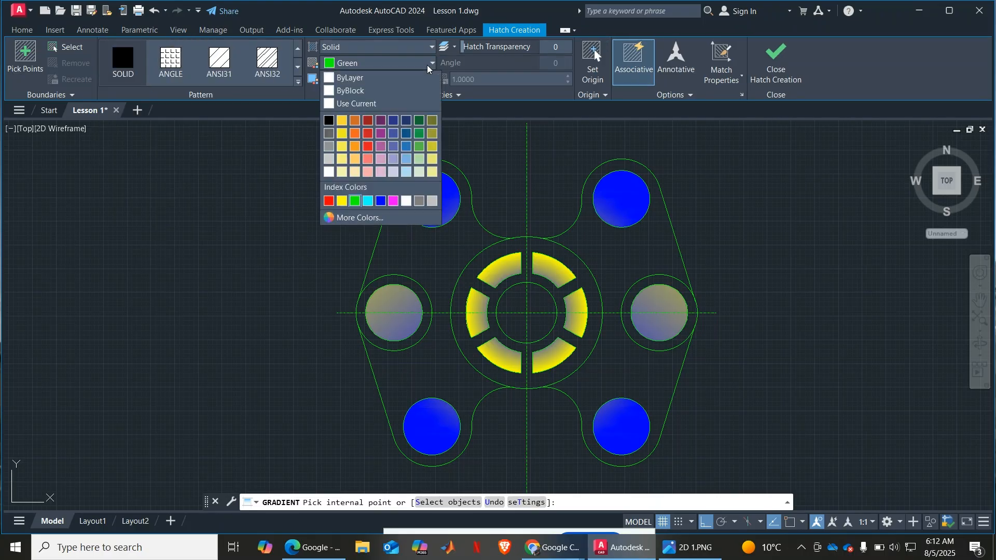
left_click(342, 202)
left_click(429, 262)
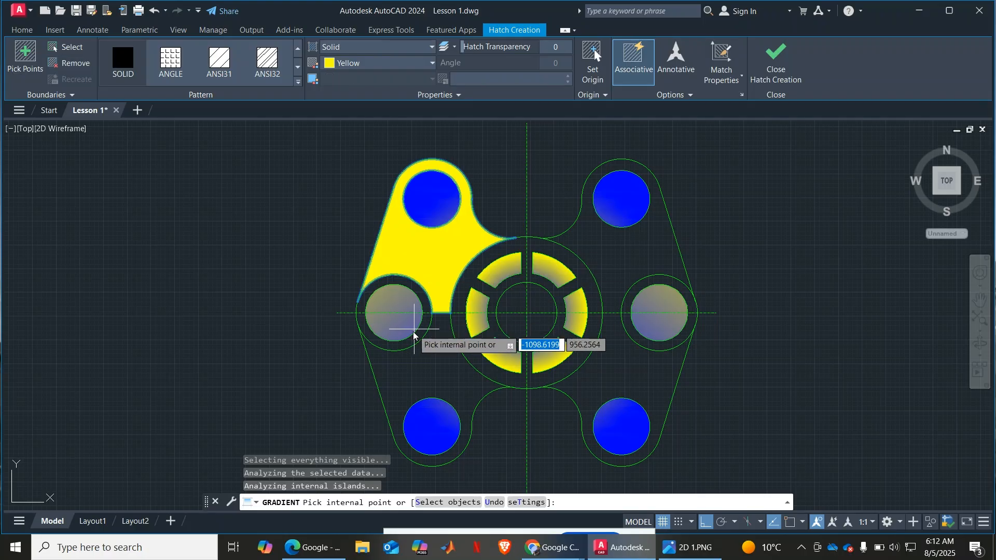
left_click(432, 372)
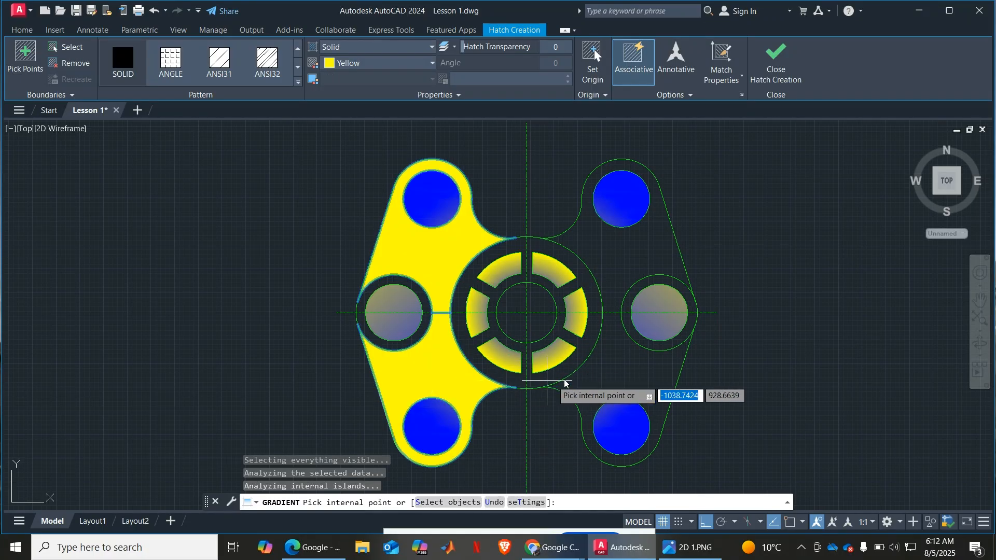
left_click(612, 386)
left_click(603, 255)
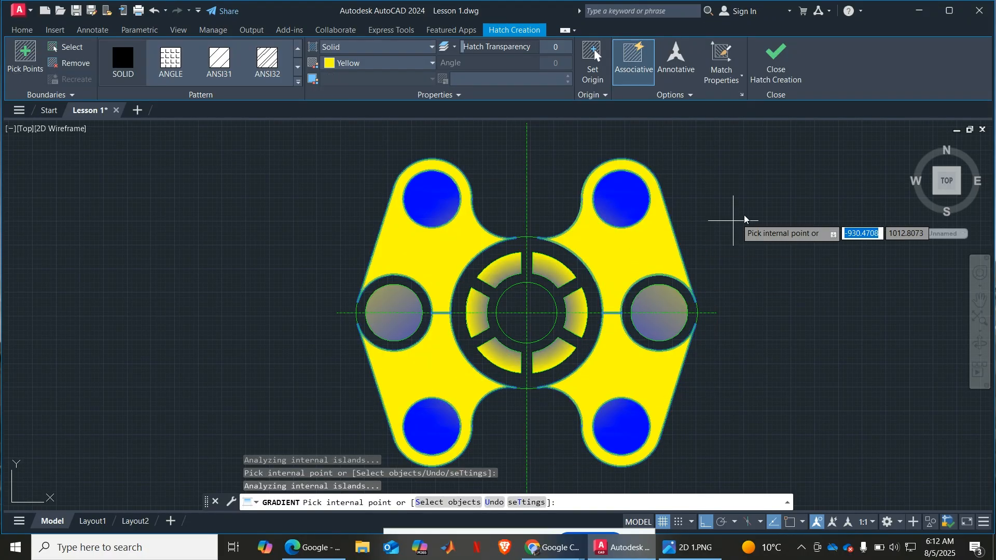
key("Escape")
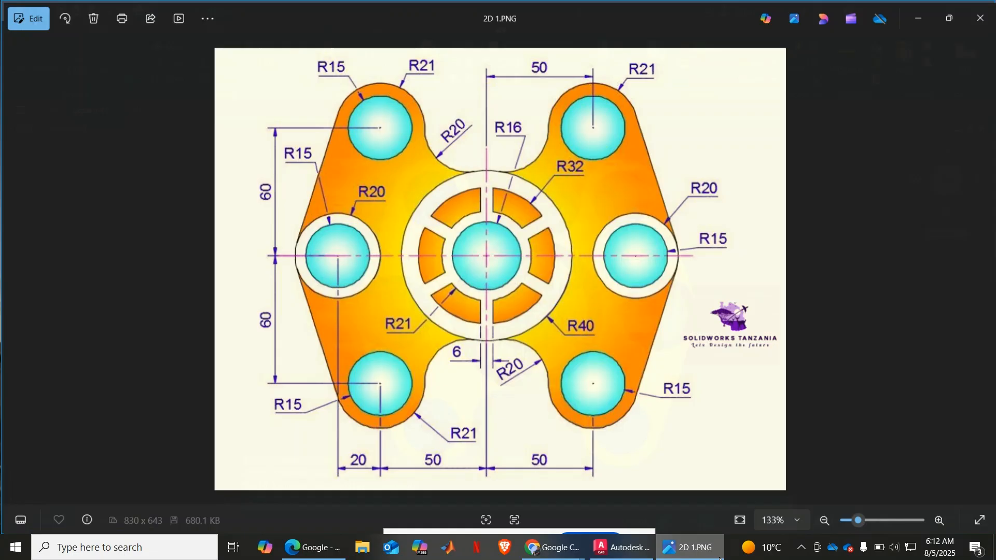
Compare the filled plate with the 2D 1.PNG reference image
left_click(720, 554)
left_click(720, 558)
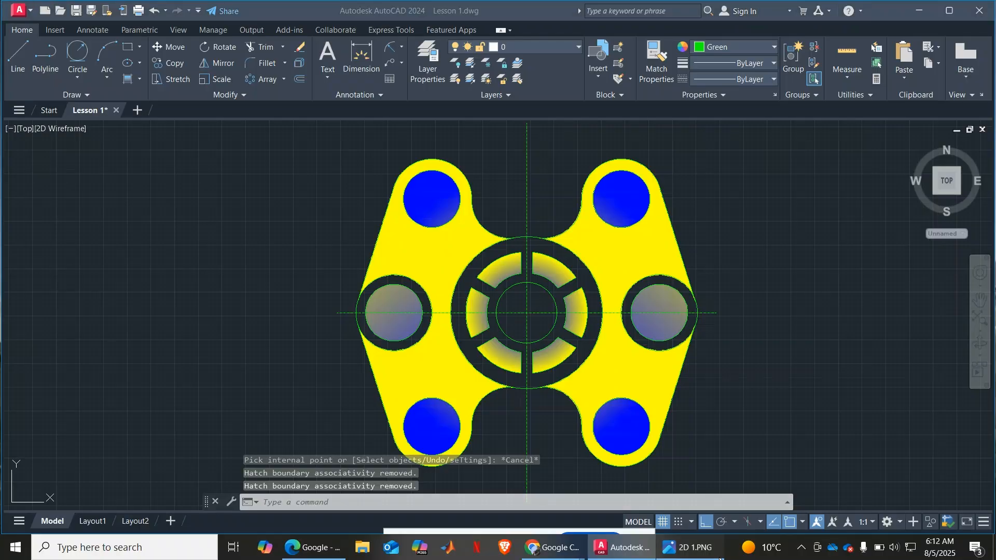
left_click(720, 558)
left_click(720, 558)
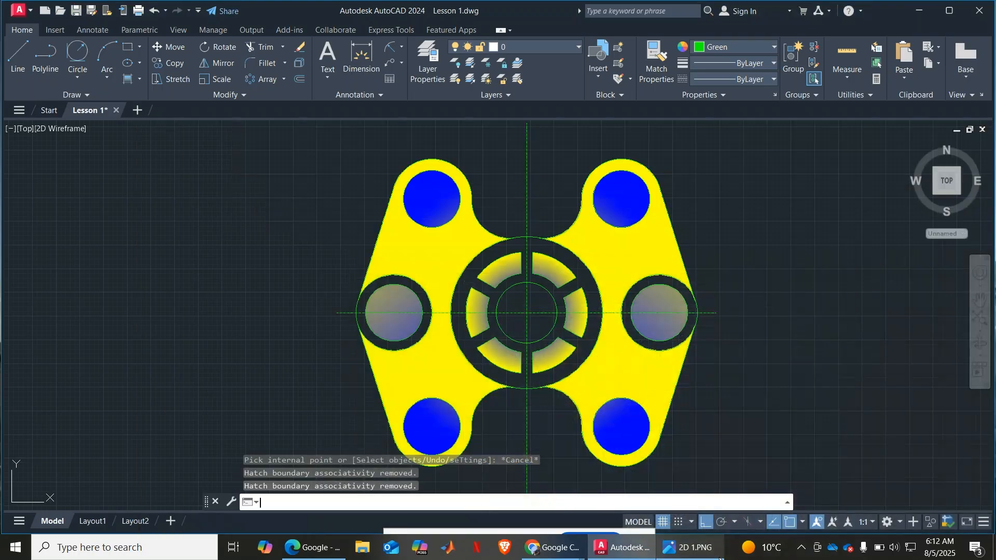
left_click(980, 300)
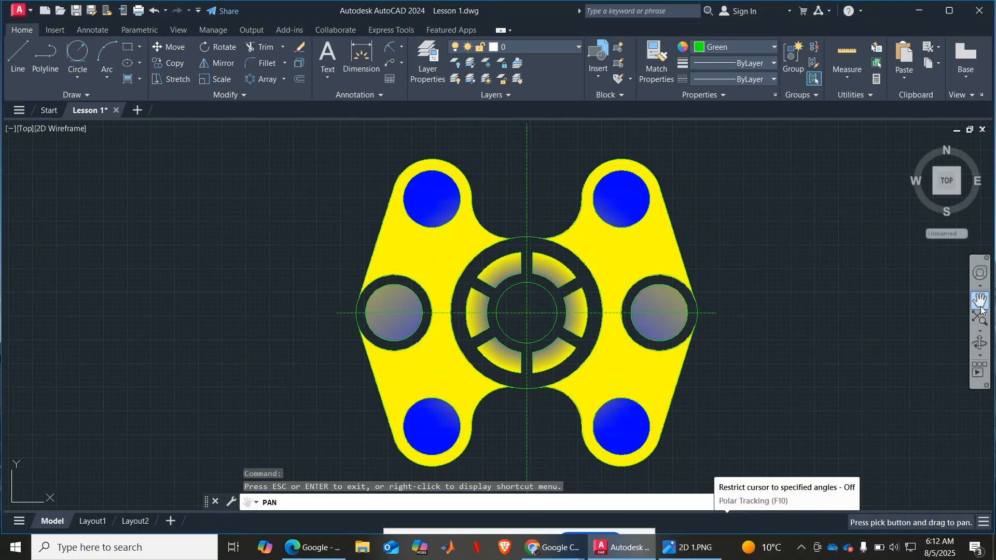
key("Escape")
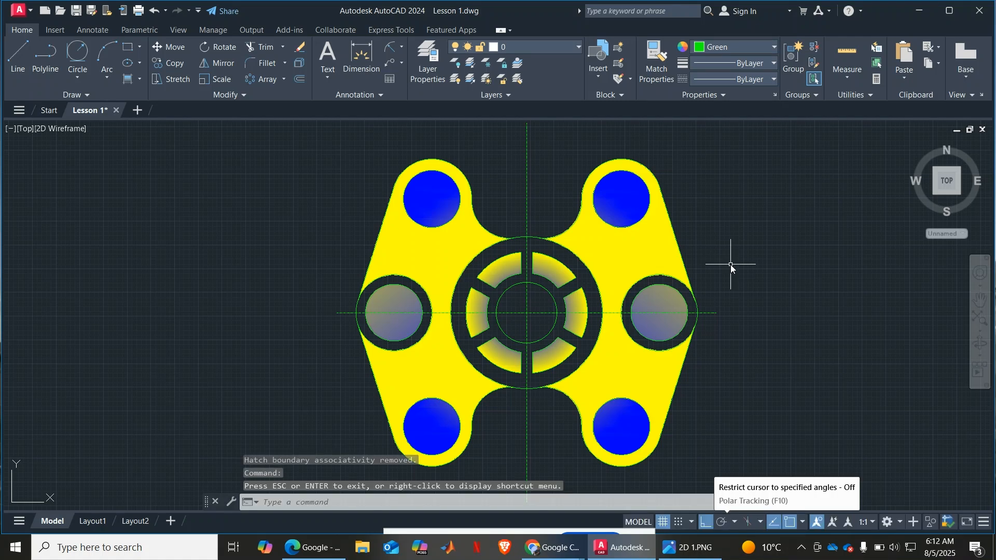
Preview the plot of the drawing with PDFCreator as the printer
key("ctrl+p")
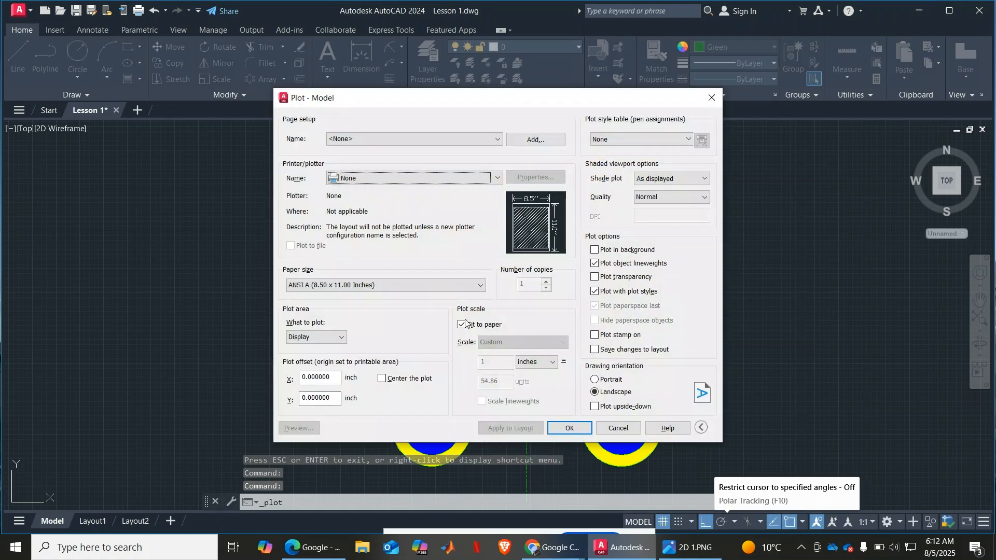
left_click(431, 181)
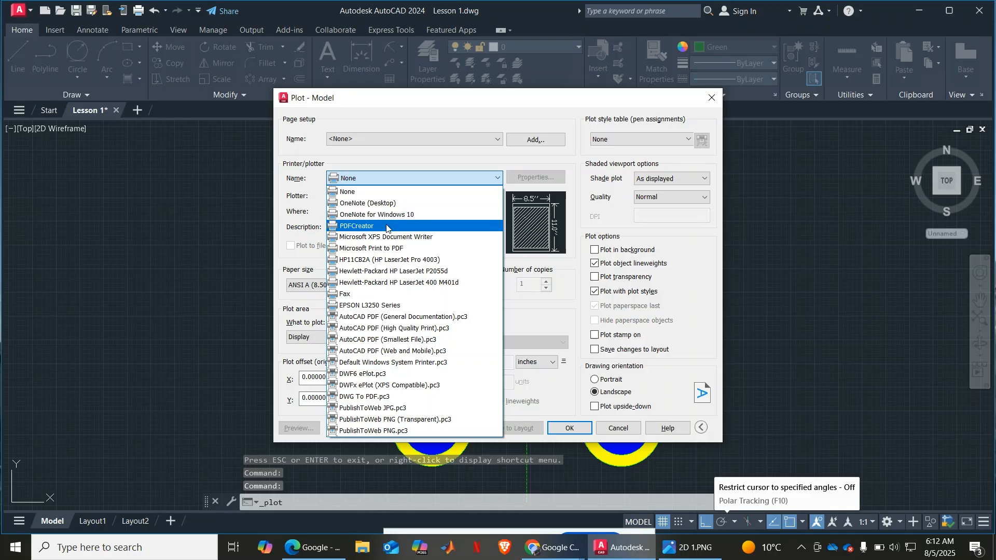
left_click(420, 224)
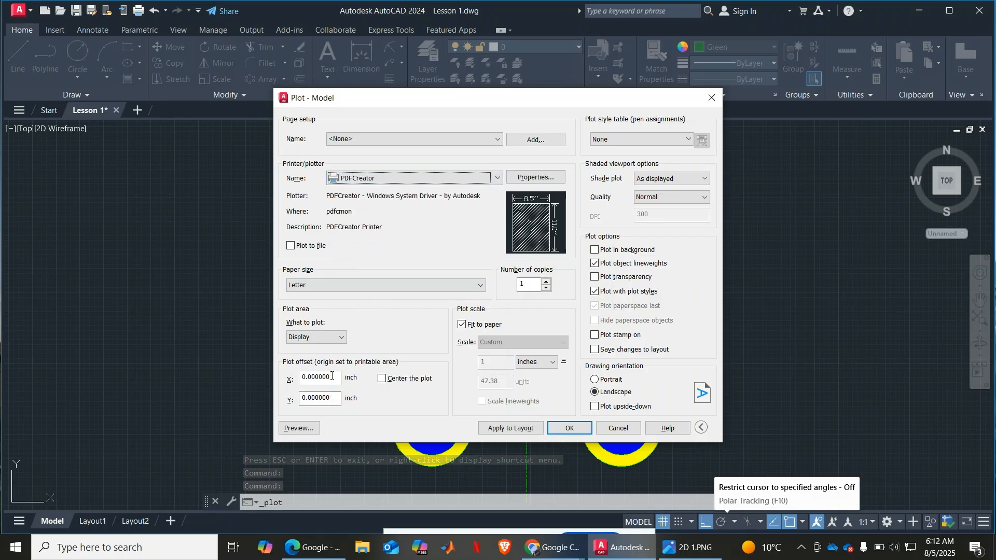
left_click(310, 433)
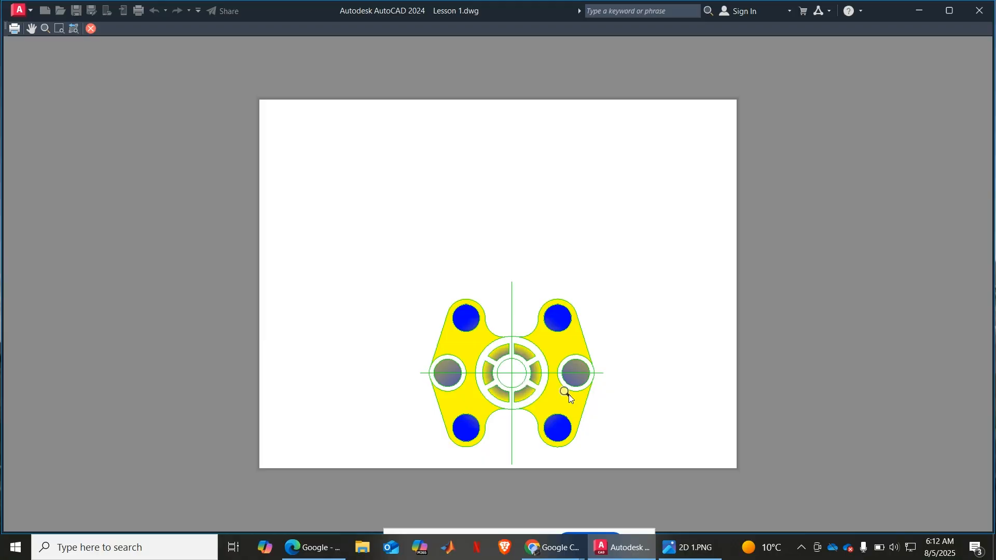
Examine the plate's fills, slots and centerlines closely in the plot preview, and close the plot without printing
scroll(569, 394, "up", 6)
scroll(568, 394, "down", 4)
scroll(501, 481, "up", 2)
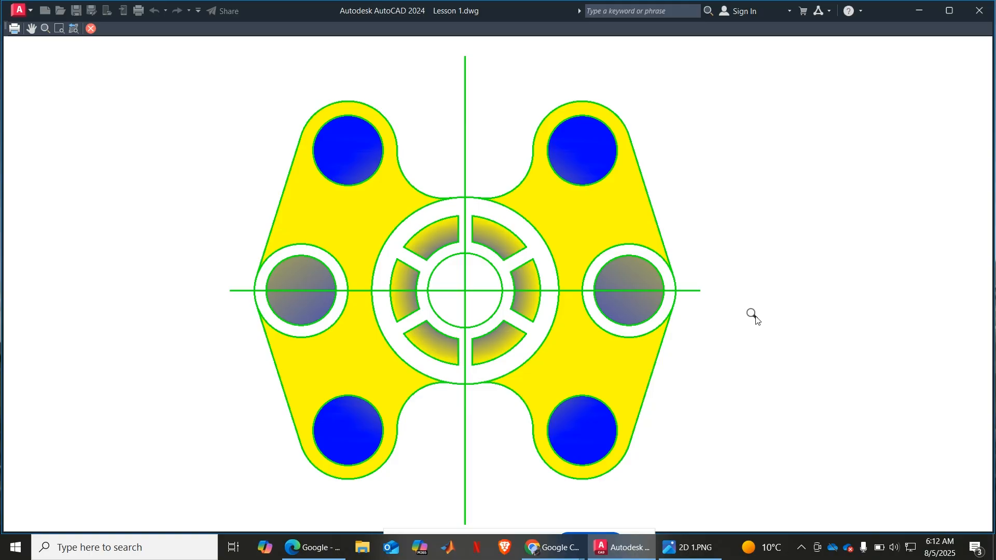
scroll(460, 335, "up", 4)
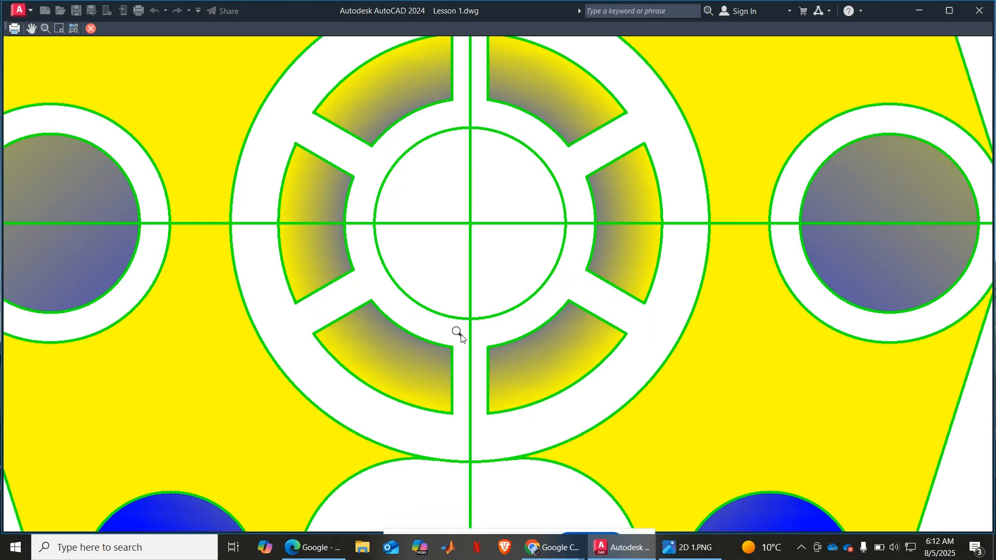
scroll(472, 245, "down", 5)
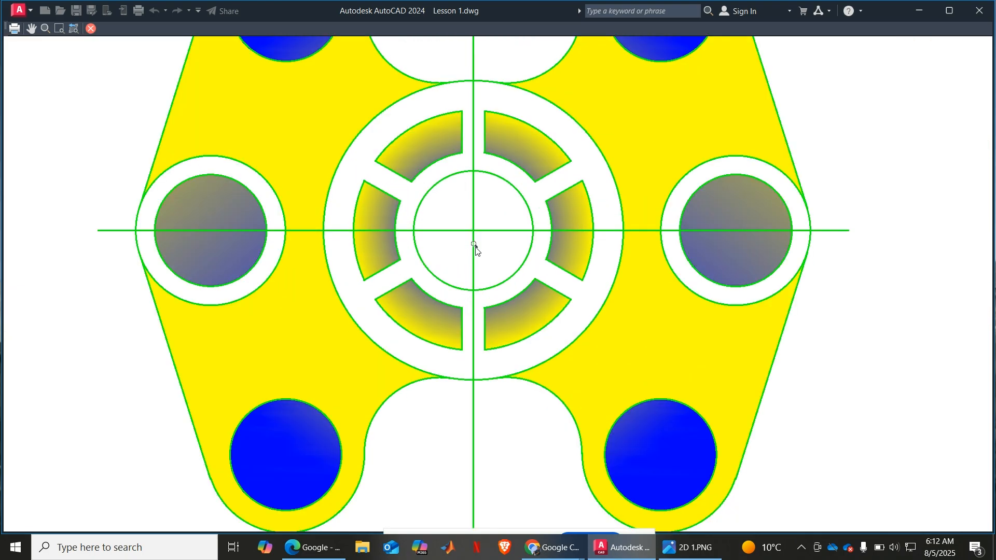
scroll(470, 243, "up", 3)
scroll(472, 244, "up", 2)
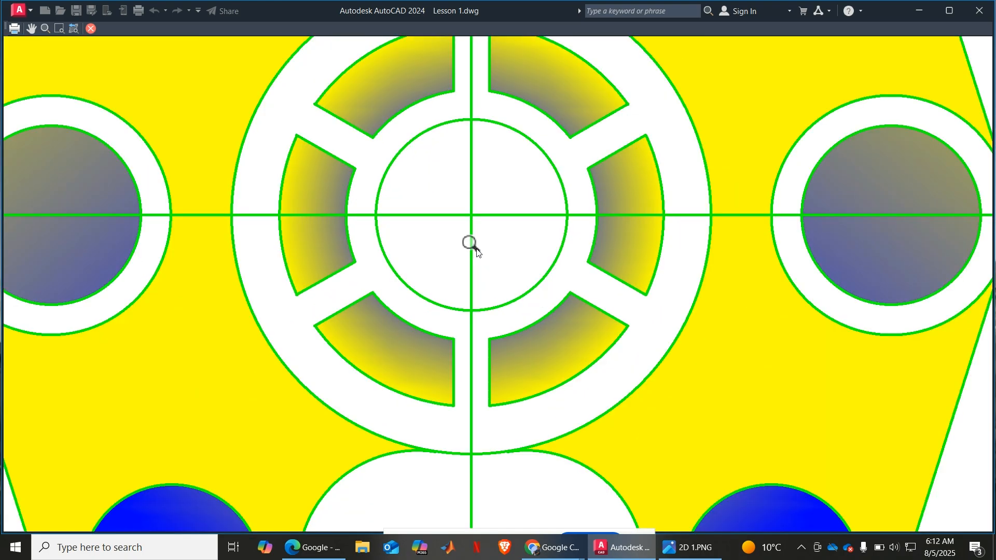
scroll(473, 248, "down", 4)
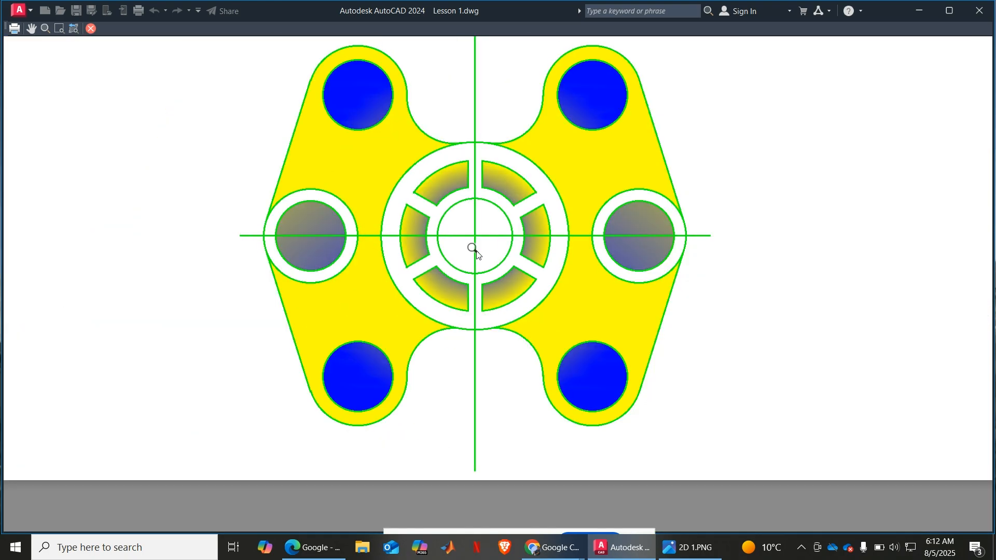
scroll(475, 250, "down", 2)
scroll(478, 255, "up", 2)
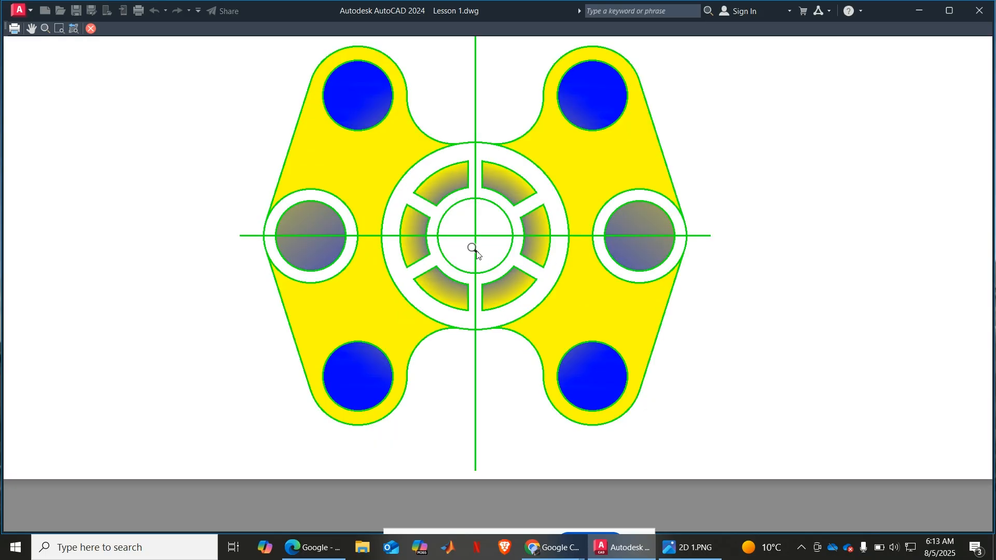
key("Escape")
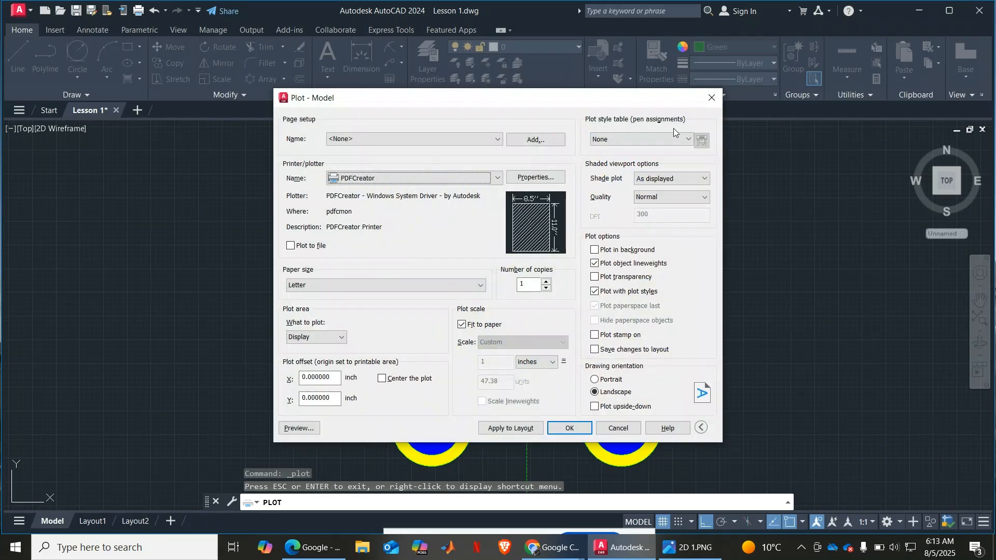
left_click(712, 98)
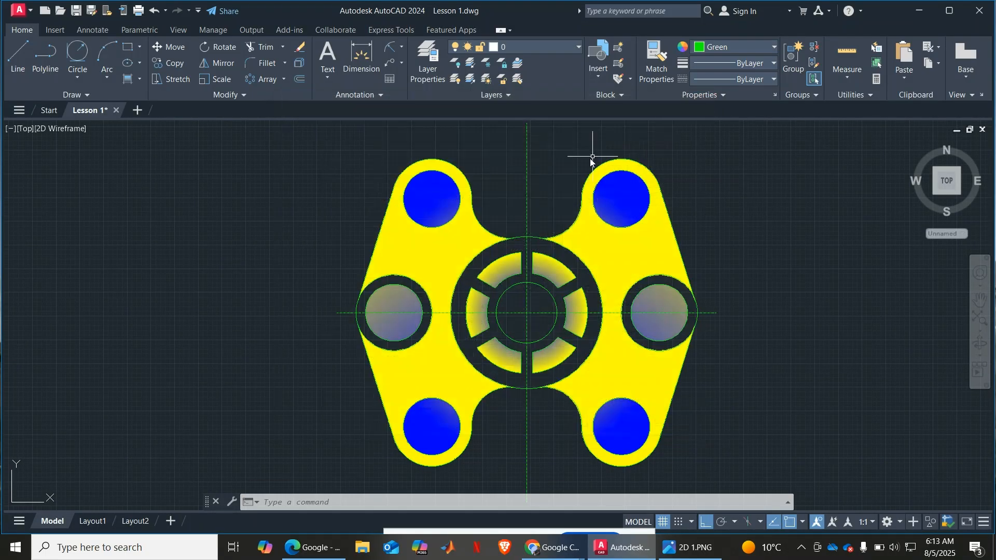
Set the linetype scale of the horizontal centerline and the two vertical centerline halves to 3
left_click(531, 178)
left_click(523, 189)
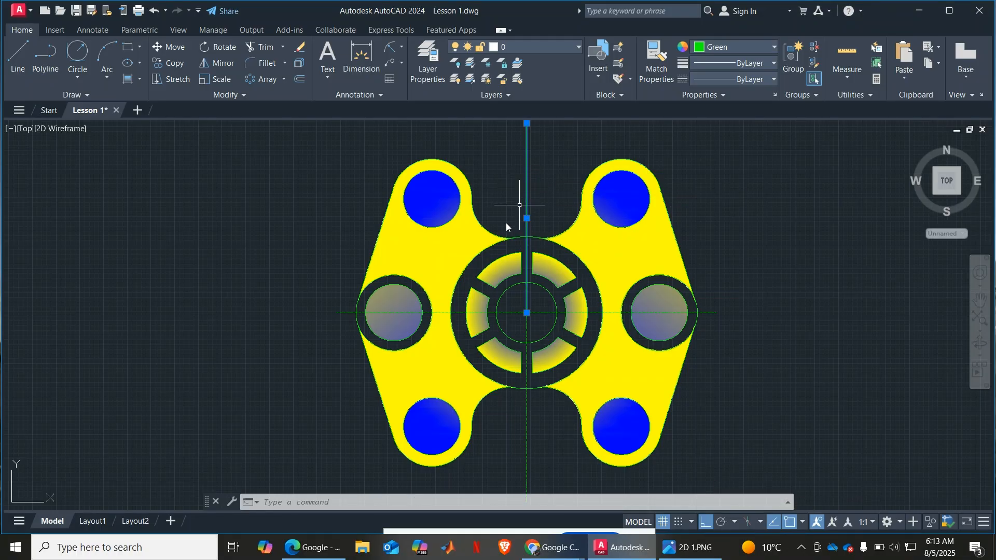
left_click(344, 314)
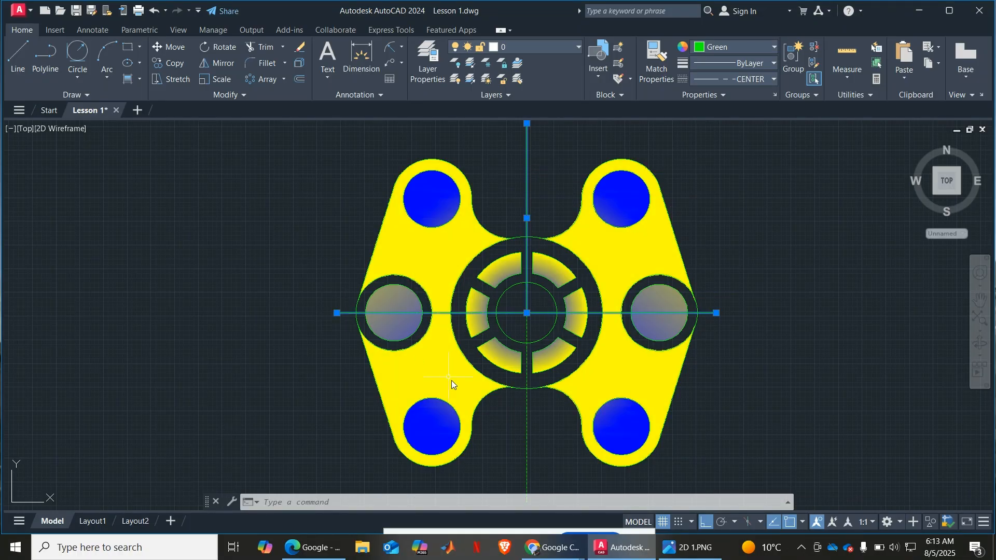
left_click(521, 448)
right_click(525, 445)
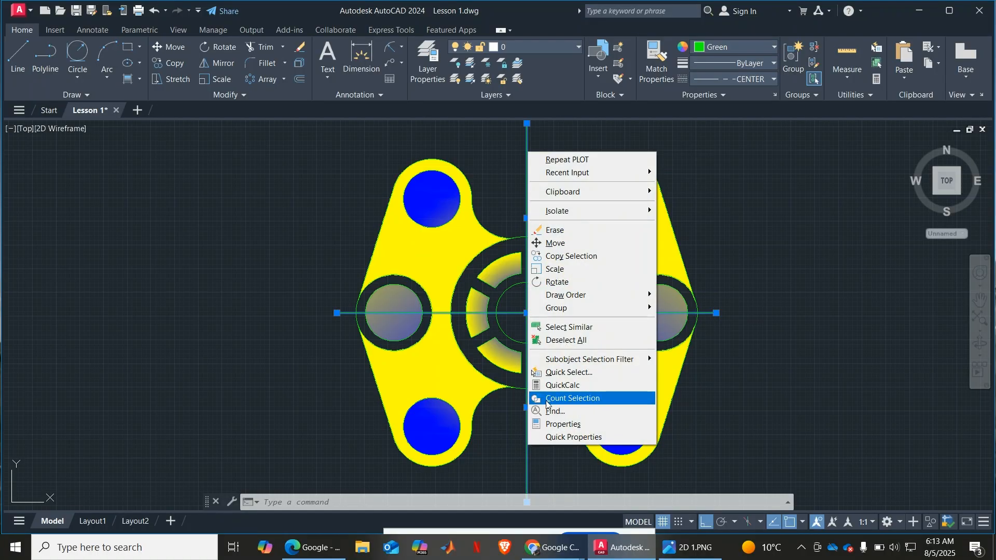
left_click(564, 424)
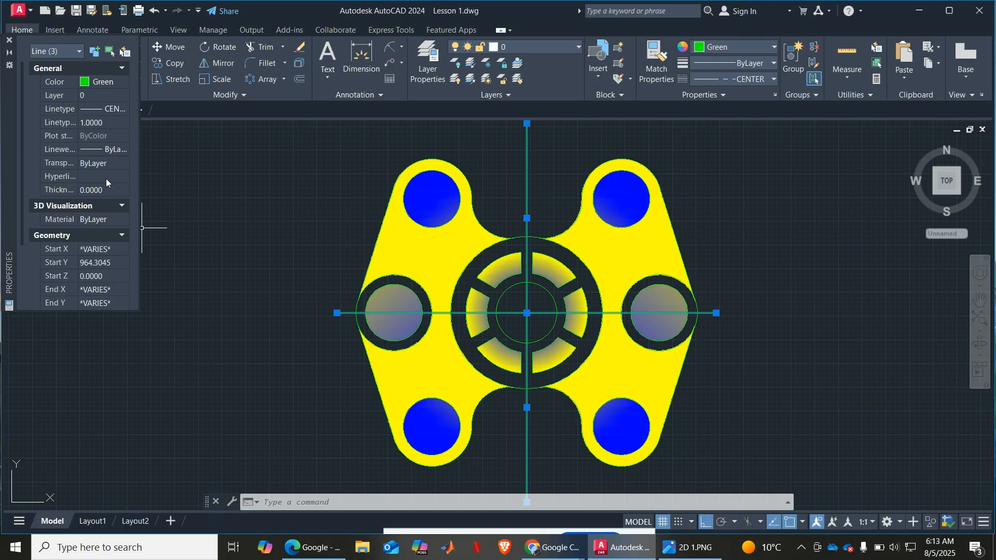
left_click(117, 122)
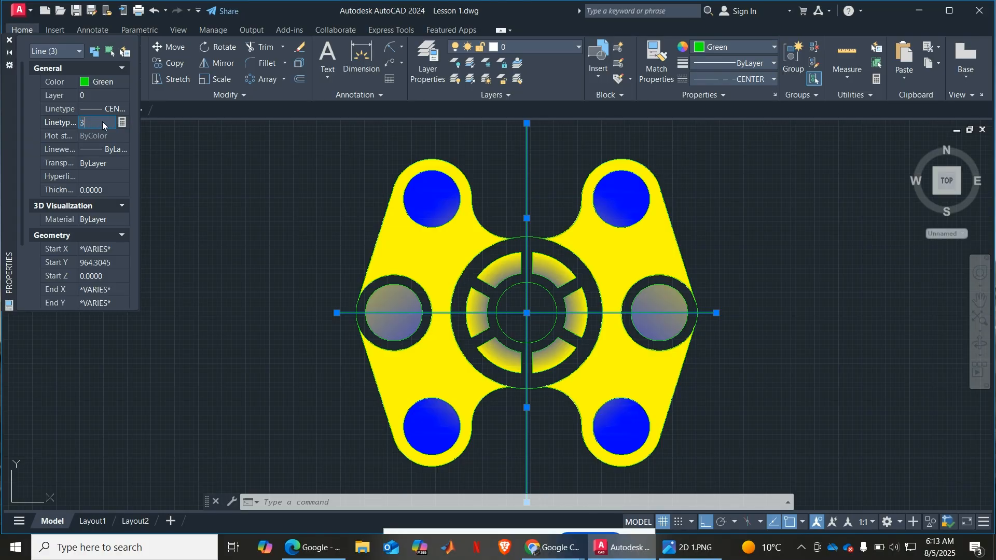
key("Return")
Try linetype scales of 5 and 10 on the three selected centerlines, settle on 15, and deselect them
left_click(102, 122)
type("5")
key("Return")
left_click(104, 122)
type("10")
key("Return")
left_click(103, 122)
type("15")
key("Return")
left_click(9, 40)
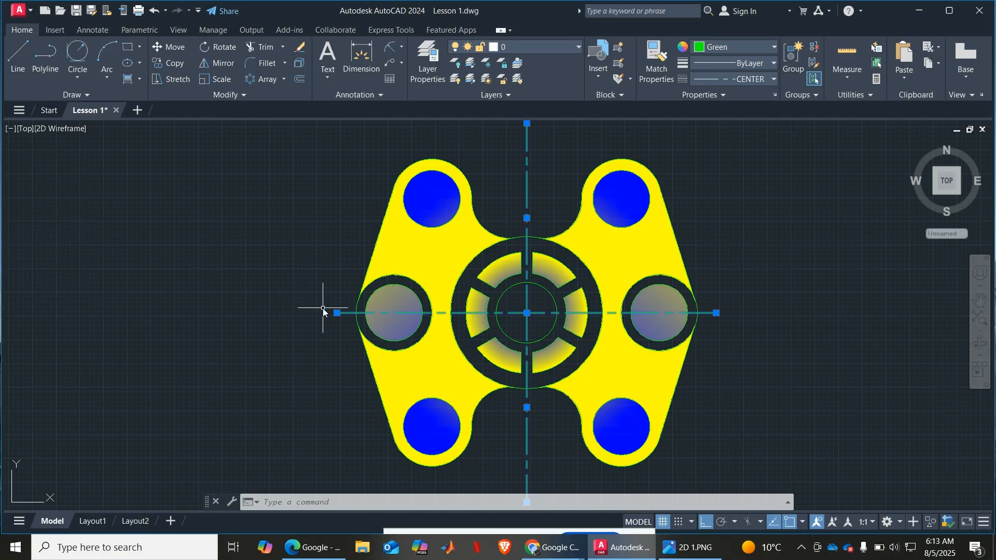
key("Escape")
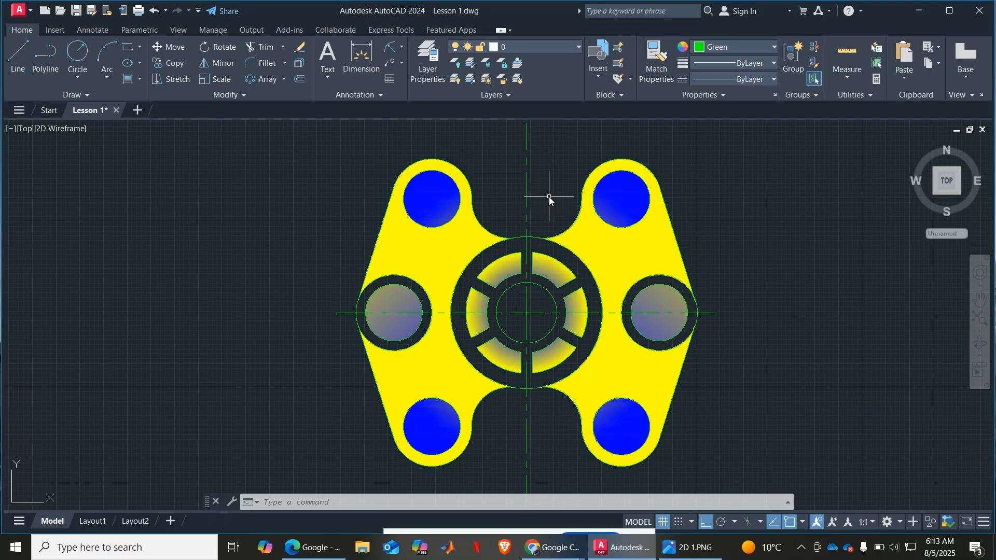
Set the lineweight of the horizontal centerline and both vertical centerline halves to 0.00 mm, and deselect them
left_click(527, 183)
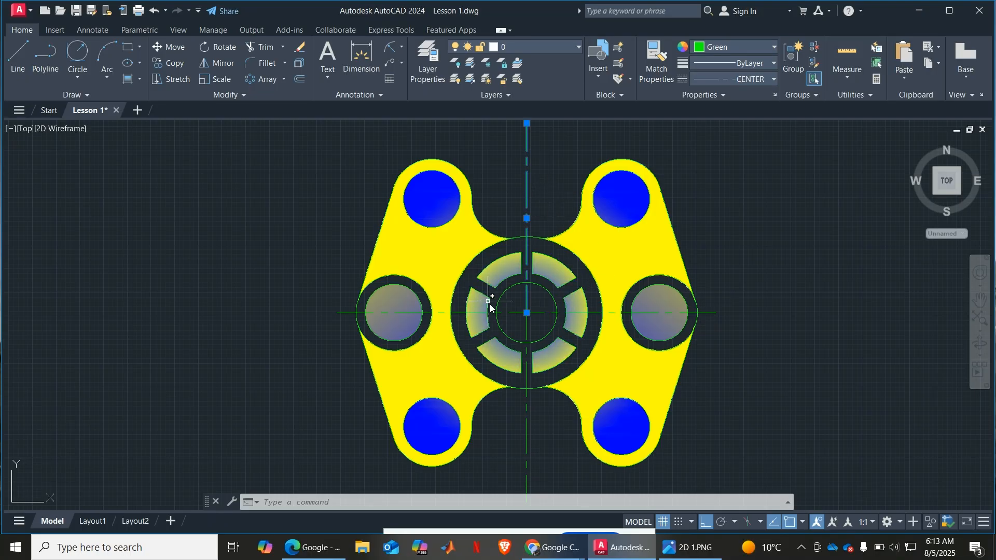
left_click(508, 313)
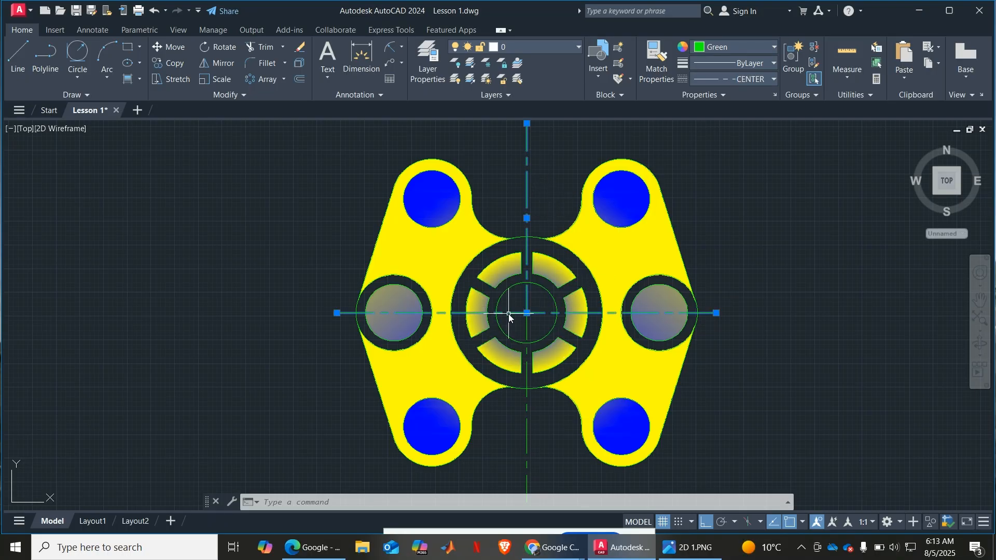
left_click(527, 409)
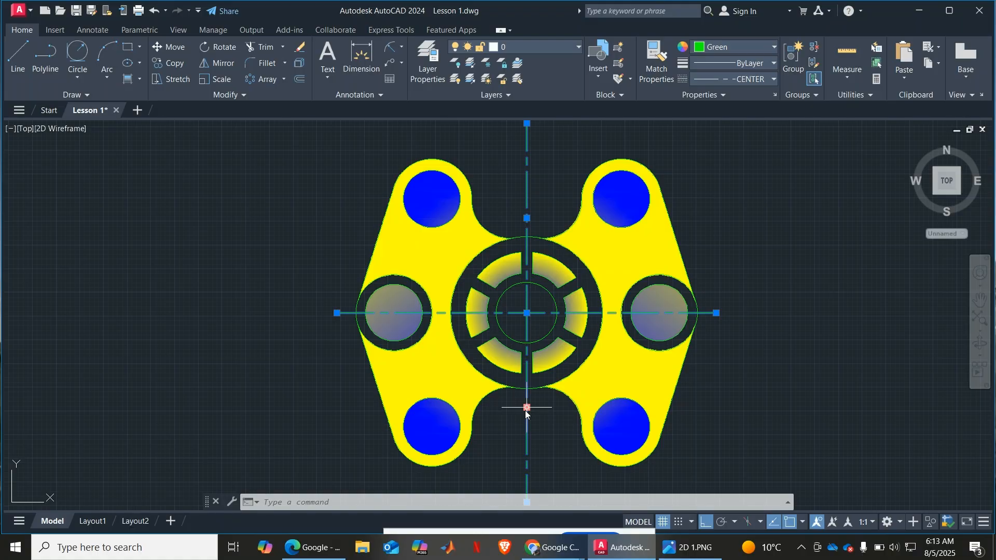
right_click(526, 409)
left_click(553, 389)
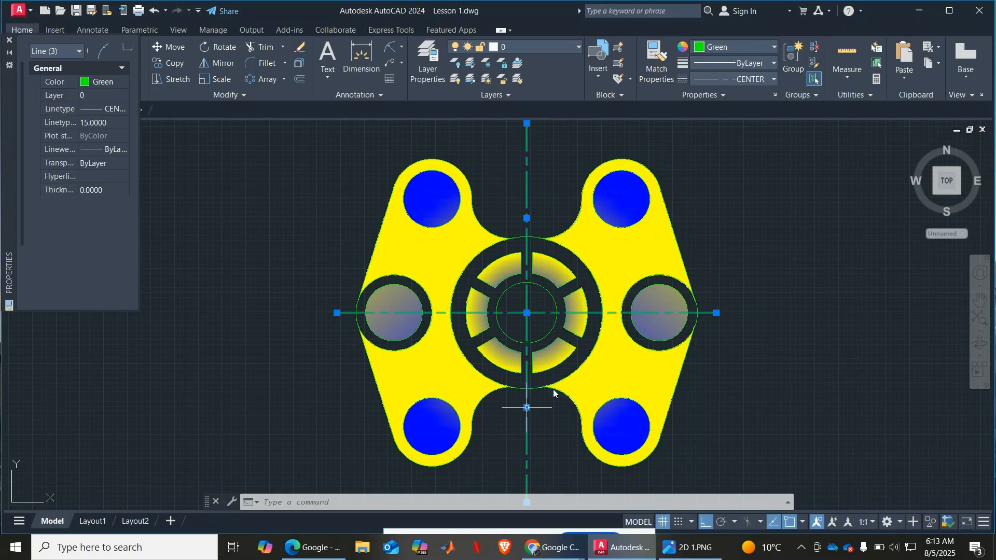
left_click(117, 149)
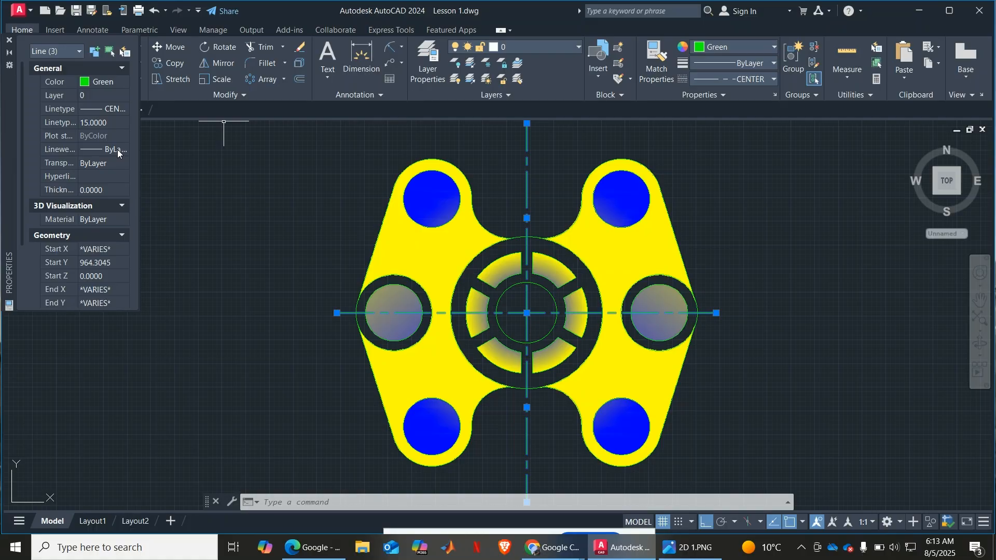
left_click(117, 150)
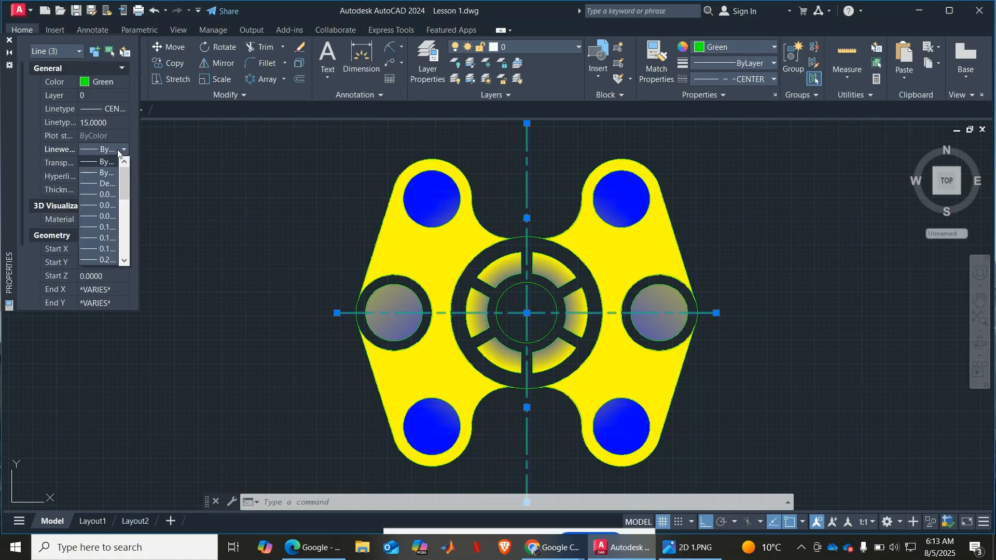
left_click(105, 192)
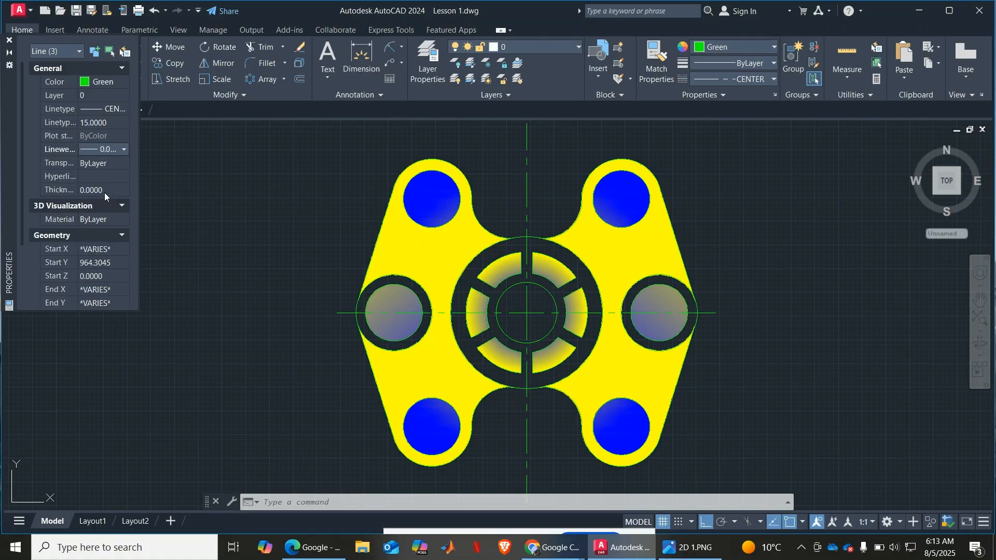
left_click(9, 40)
key("Escape")
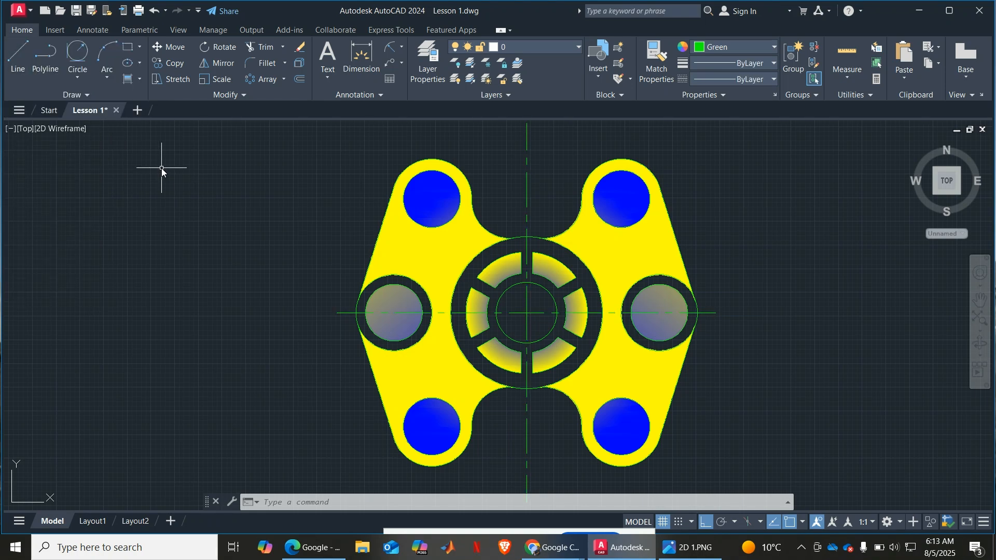
Set the current lineweight for new objects to 0.00 mm
left_click(763, 78)
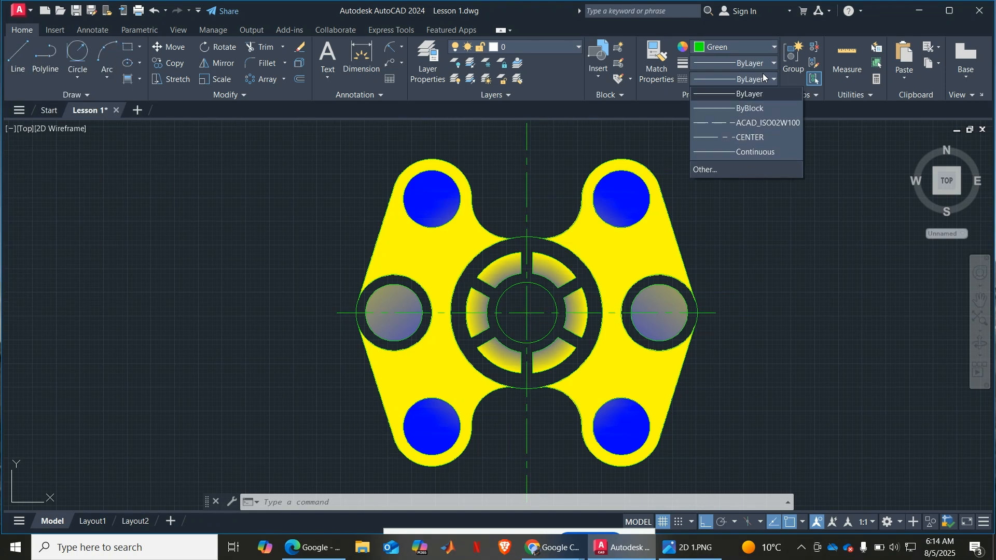
key("Escape")
left_click(757, 64)
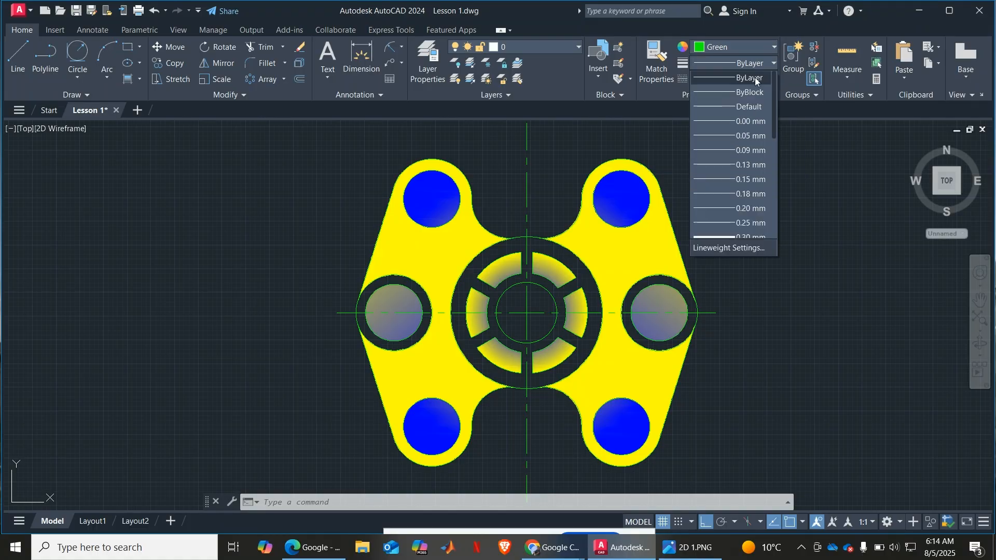
left_click(751, 120)
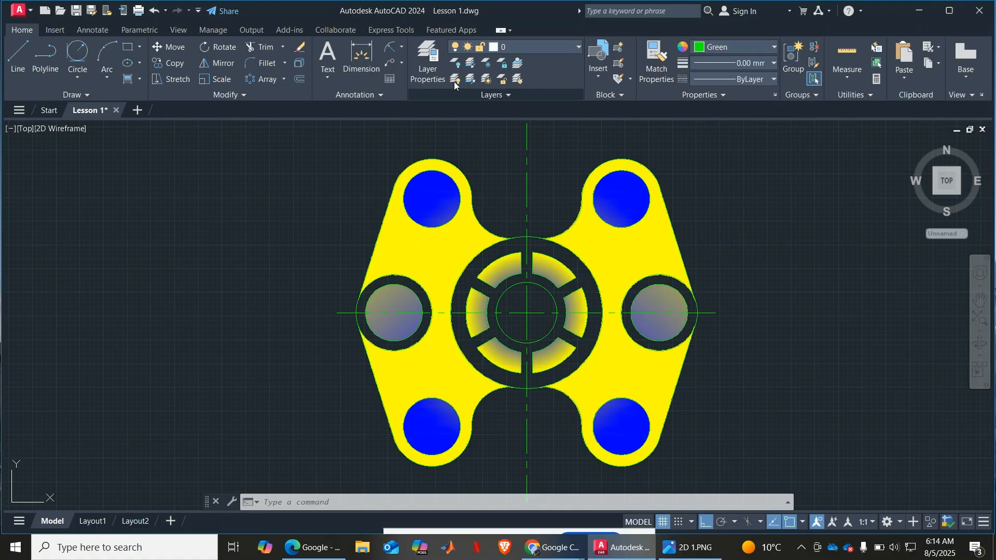
Dimension the radius of the outer arc around the upper-left hole, placing the text outside the plate's upper-left corner
left_click(362, 54)
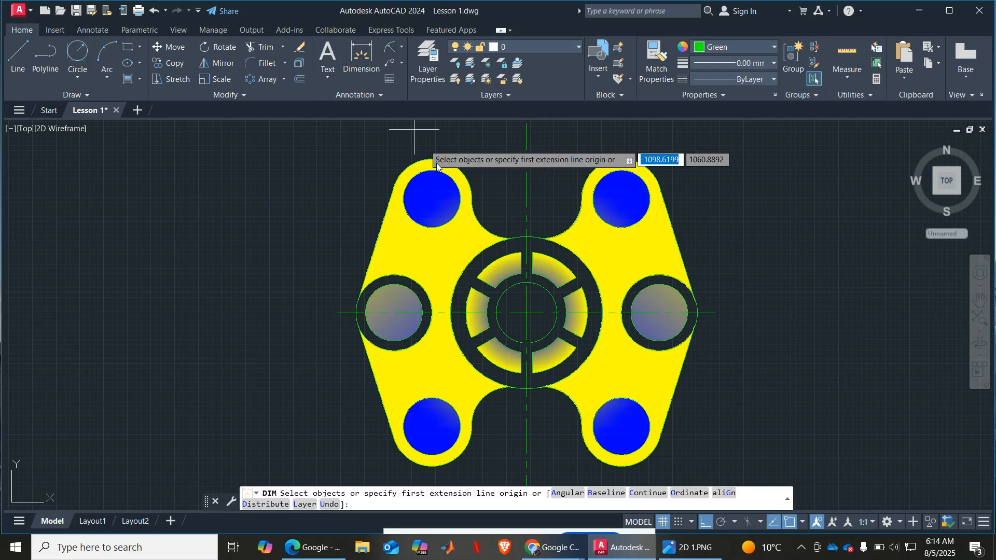
left_click(401, 156)
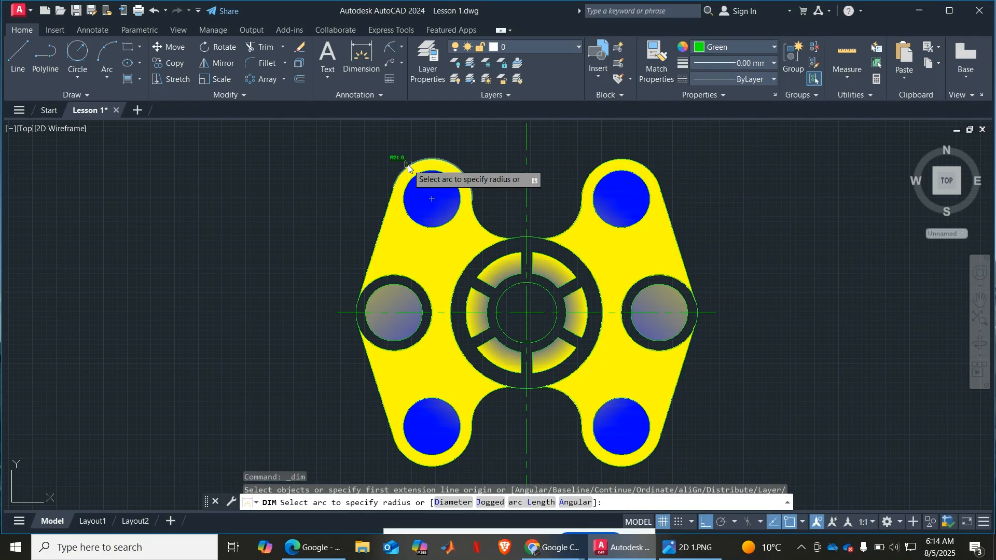
left_click(358, 154)
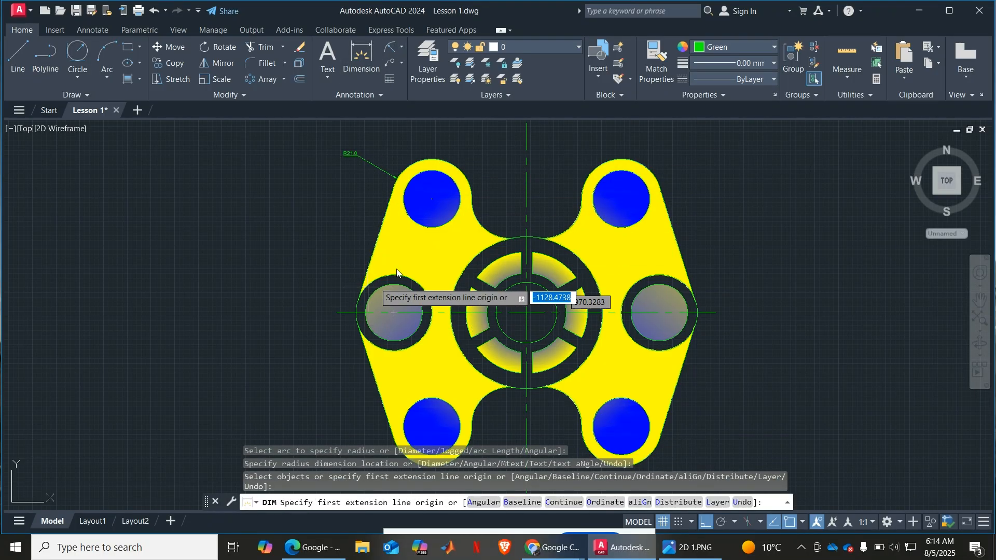
left_click(480, 225)
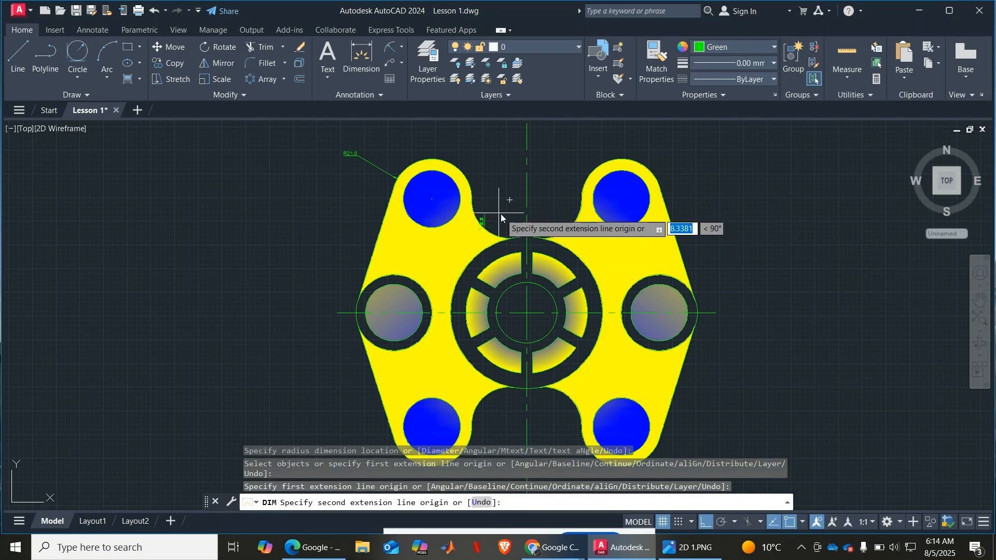
key("Escape")
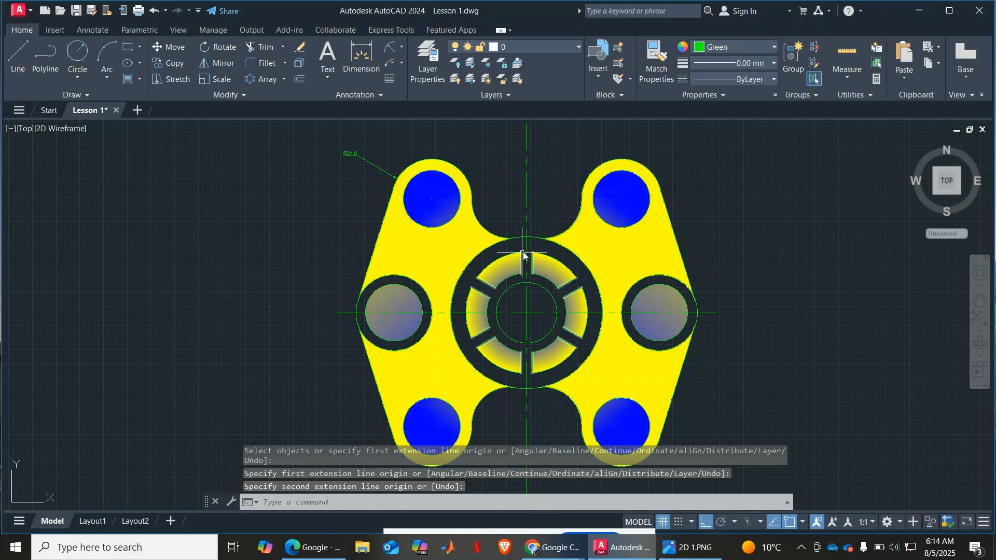
Dimension the vertical distance from the upper-left hole's center to the horizontal centerline, with the dimension line left of the plate
key("Return")
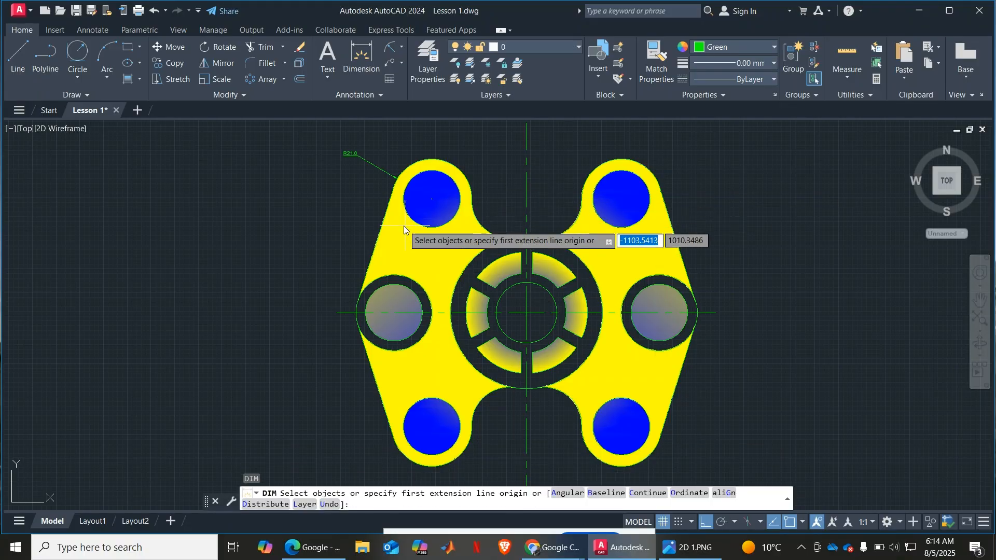
left_click(431, 200)
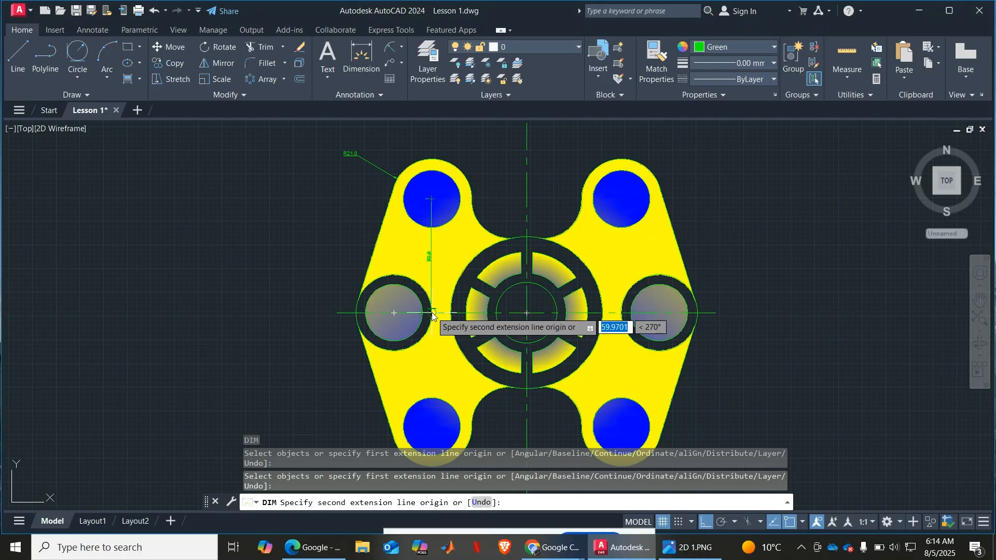
left_click(431, 313)
left_click(316, 269)
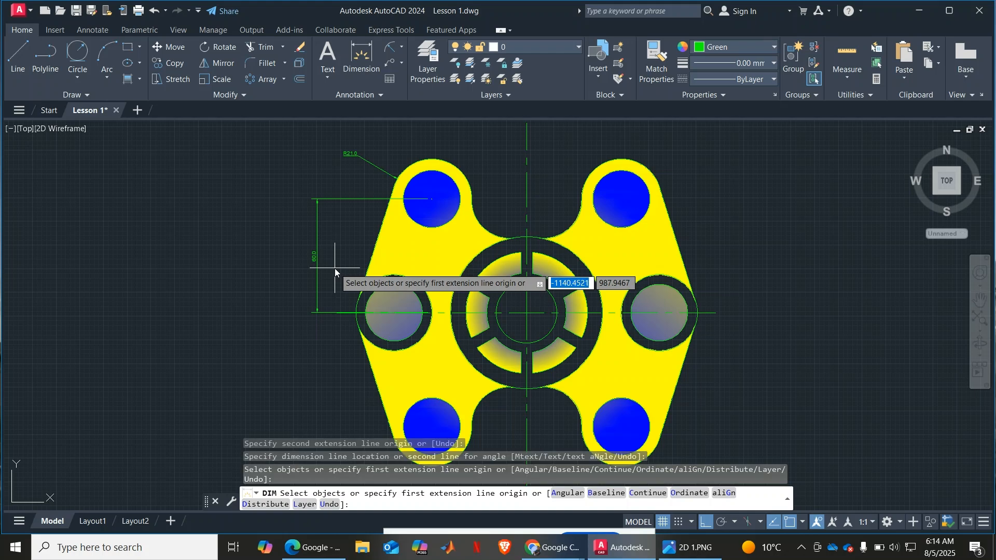
key("Return")
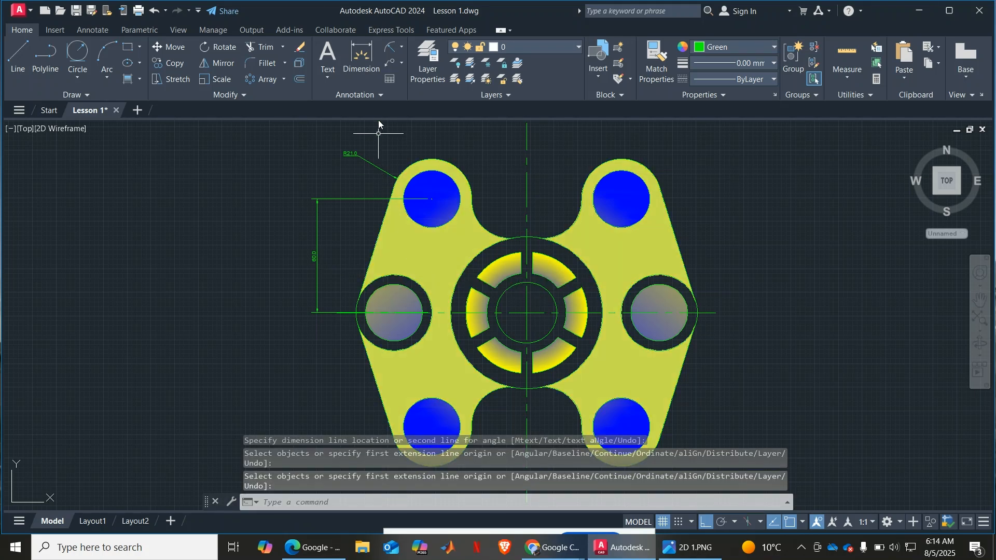
left_click(366, 61)
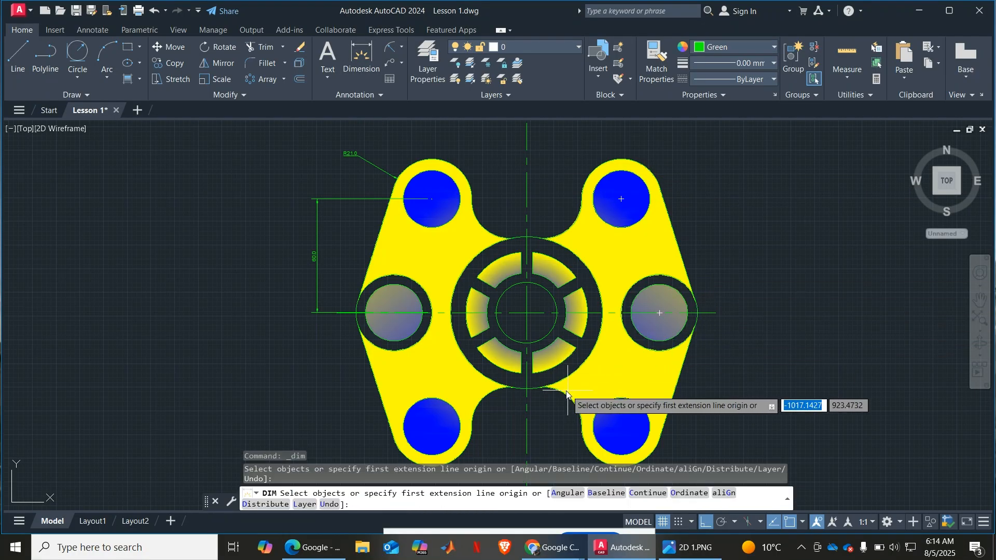
left_click(536, 388)
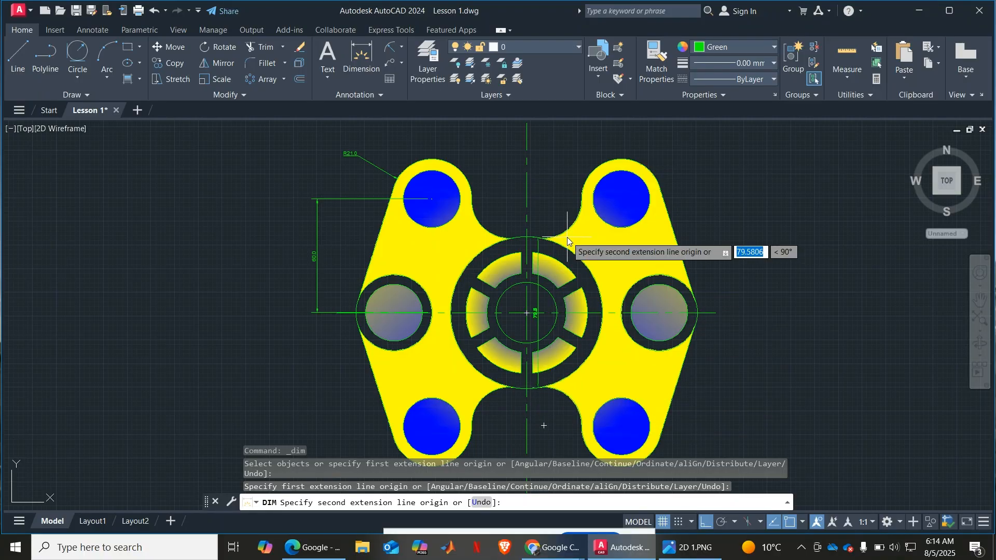
key("Escape")
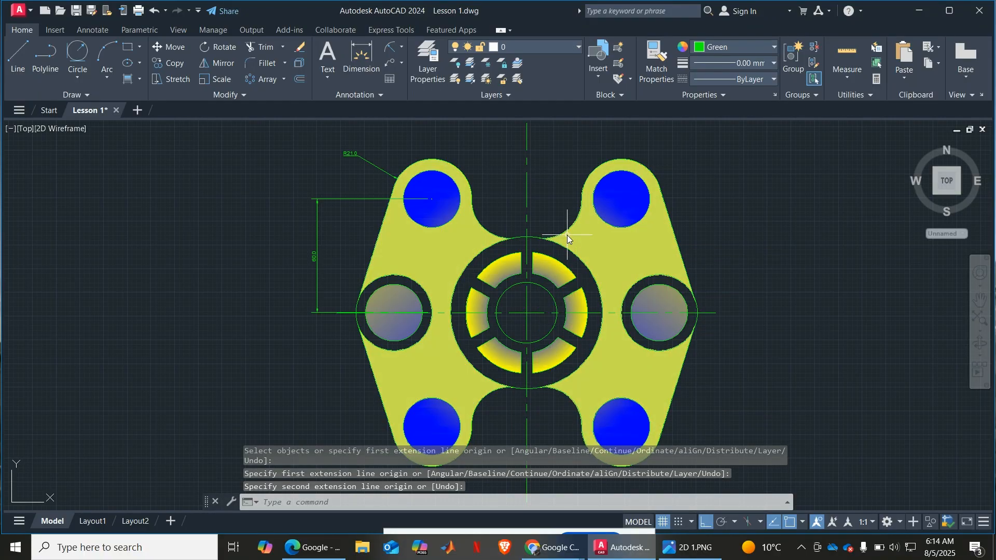
type("DIM")
key("Return")
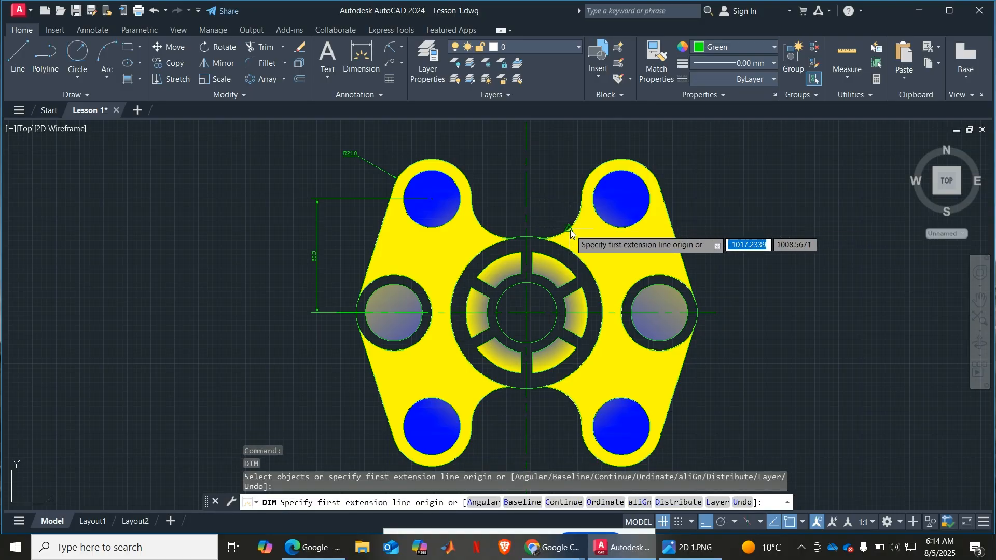
left_click(571, 229)
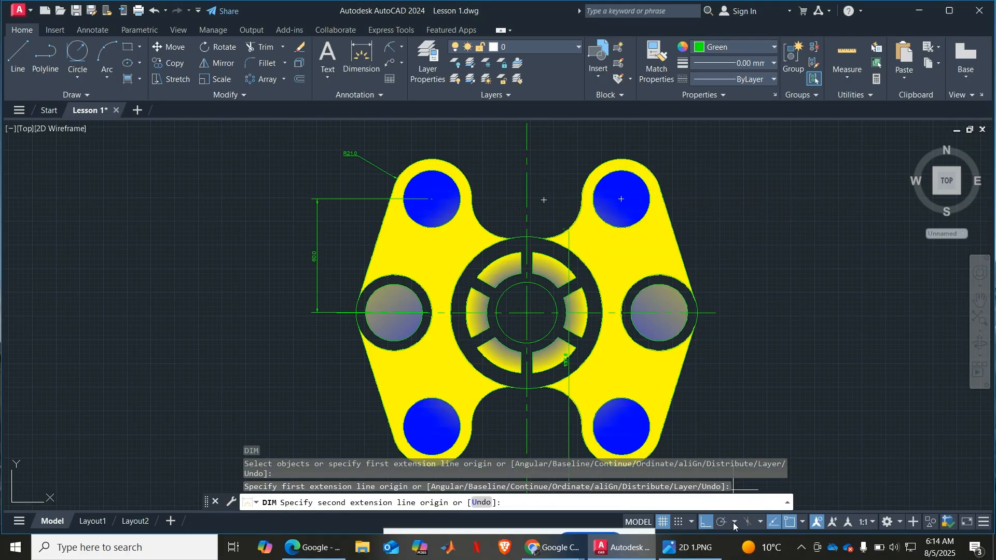
Turn off Ortho mode and dimension the radius of the lower notch's right fillet arc, placing the text inside the notch
left_click(706, 523)
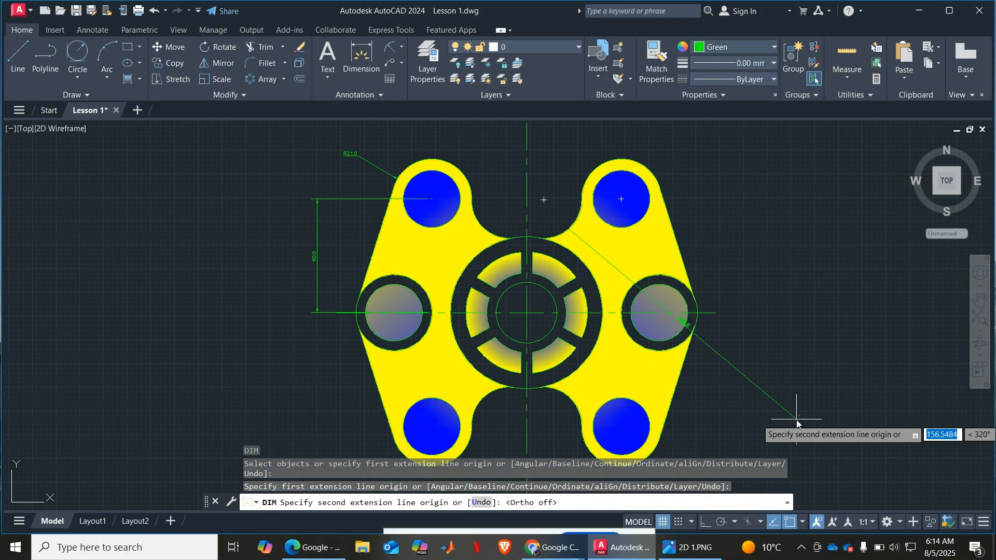
key("Escape")
key("Return")
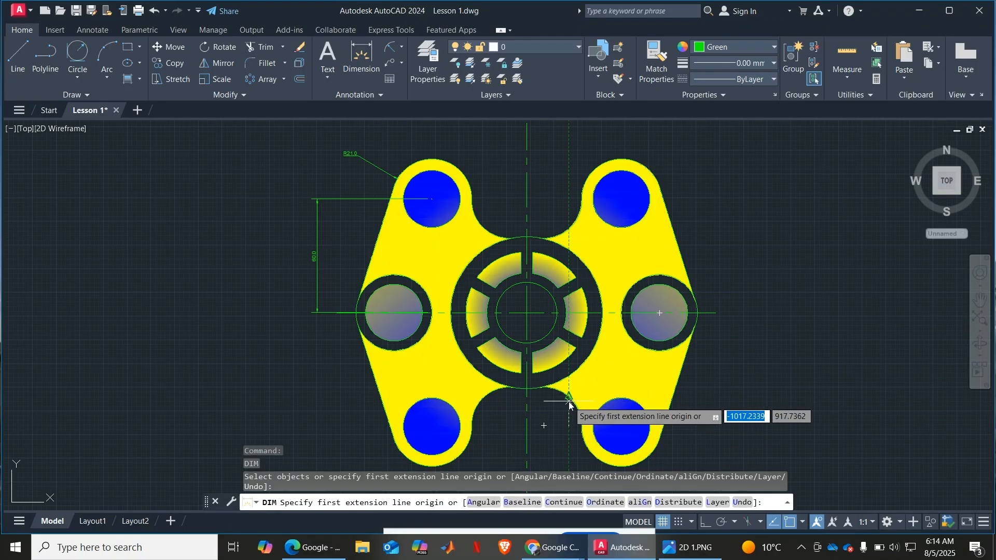
left_click(554, 392)
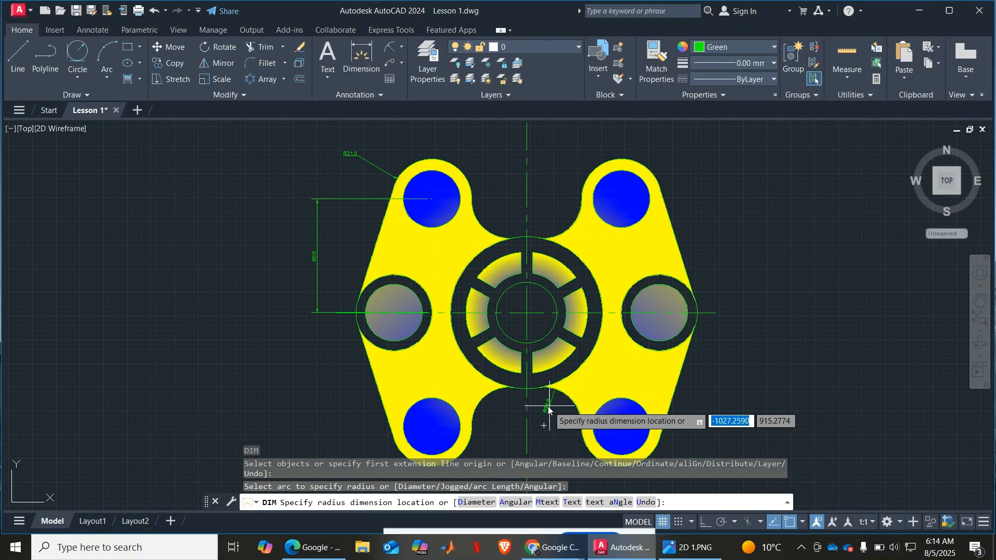
left_click(555, 413)
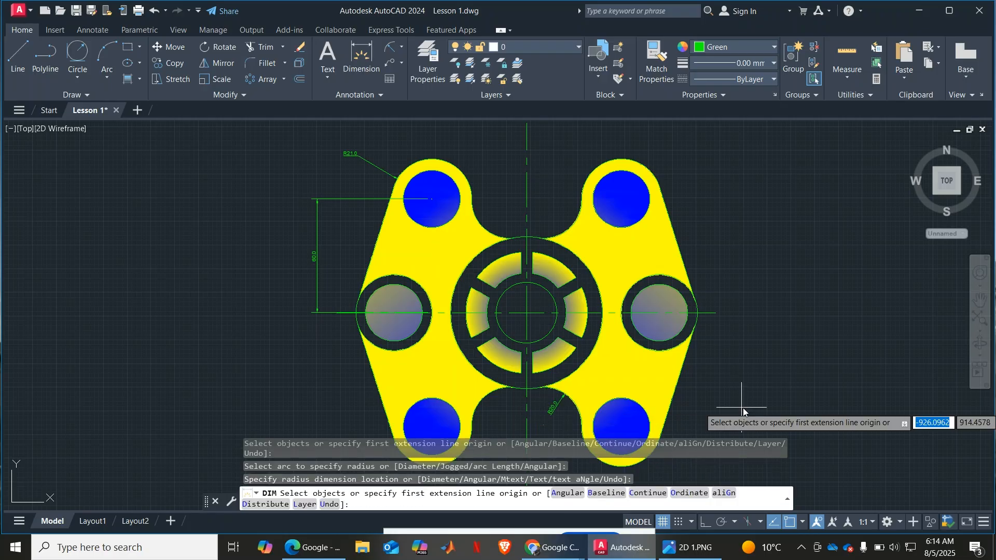
scroll(759, 402, "up", 3)
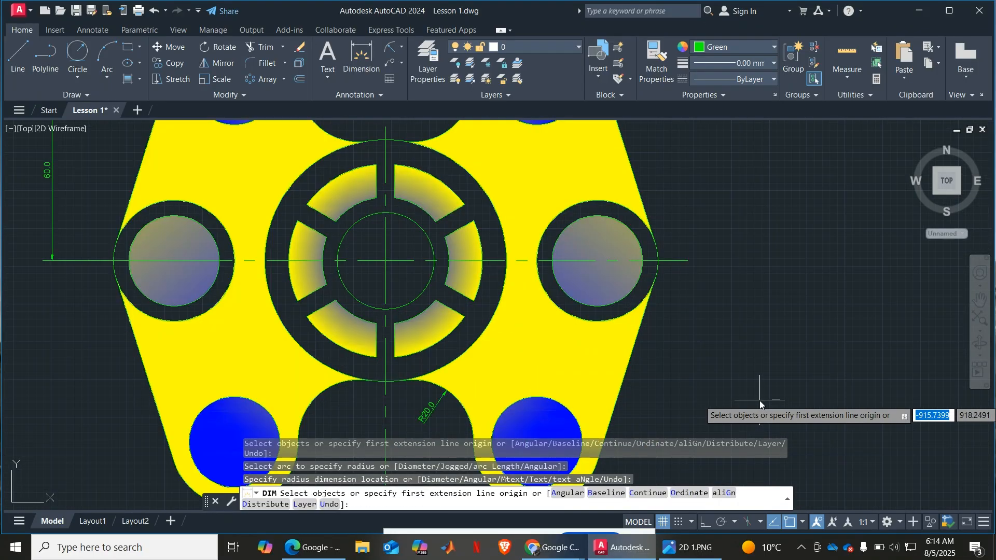
scroll(759, 400, "down", 3)
scroll(760, 401, "up", 2)
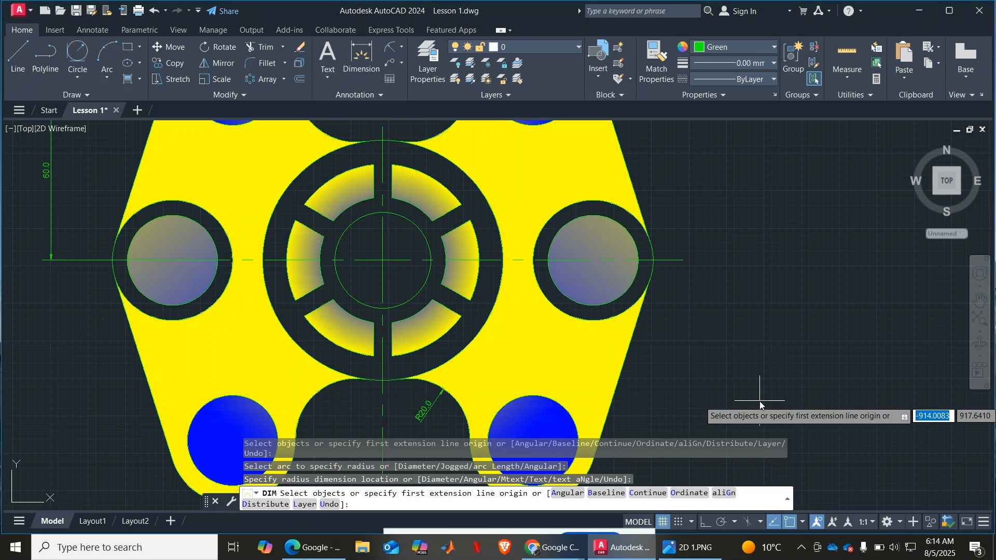
key("Return")
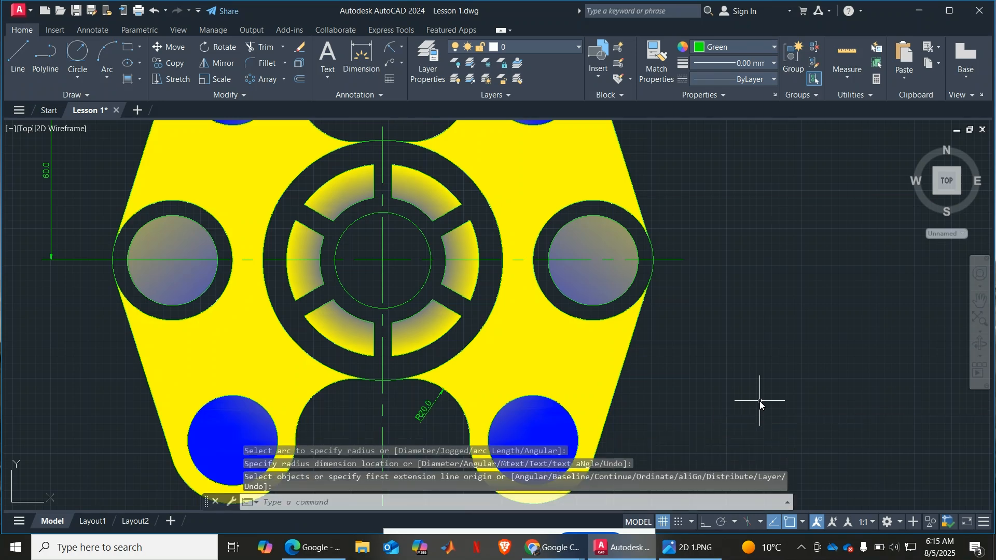
Preview the plot of the current display using PDFCreator as the printer, and exit without plotting
key("ctrl+p")
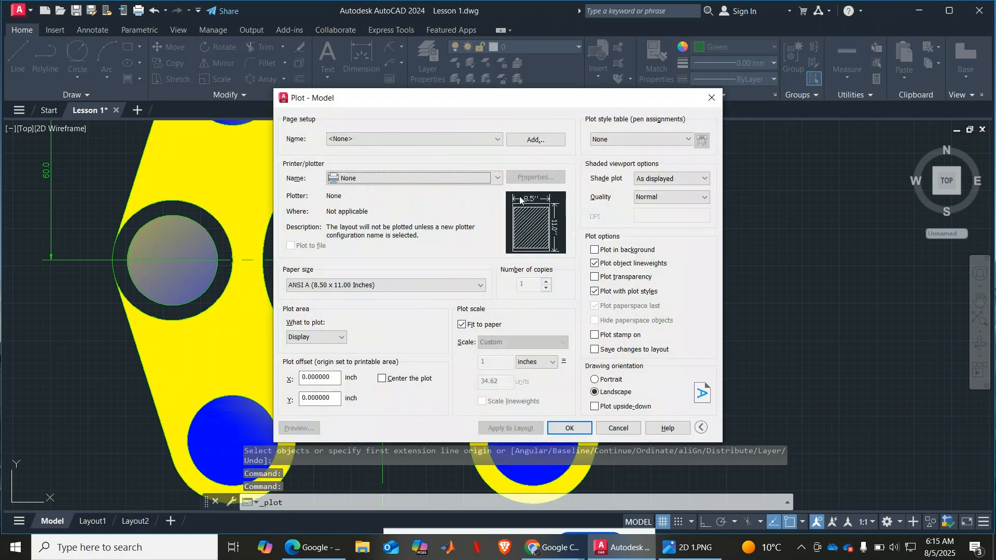
left_click(497, 178)
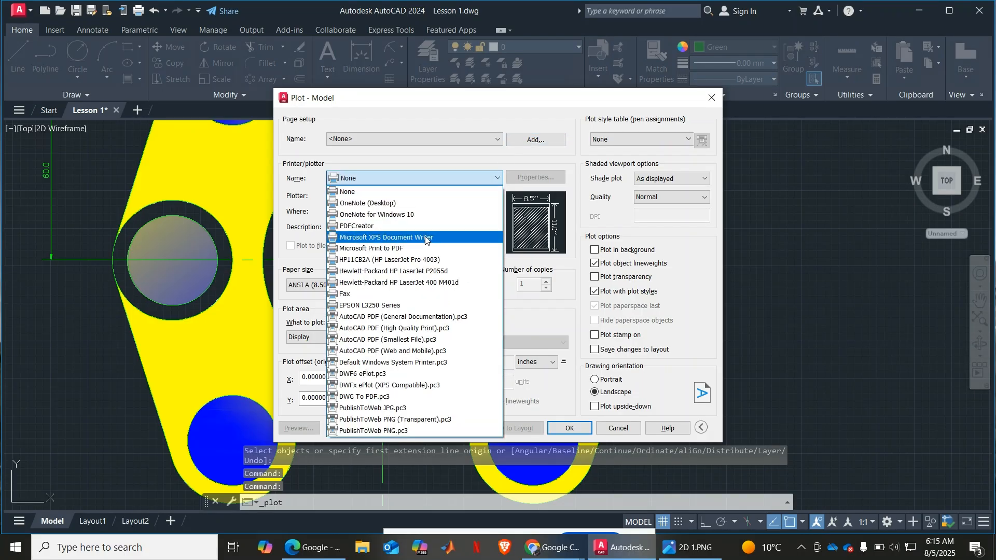
left_click(365, 226)
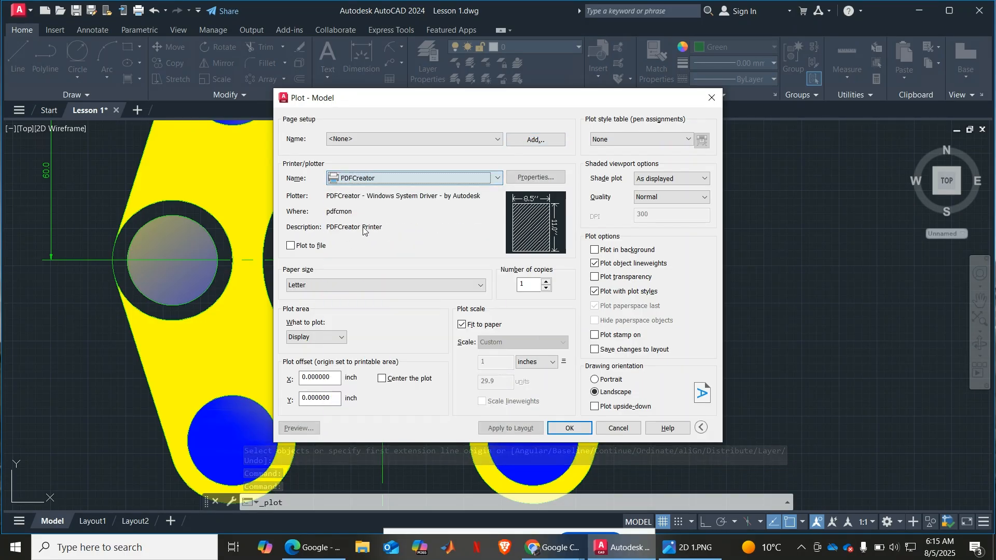
left_click(297, 429)
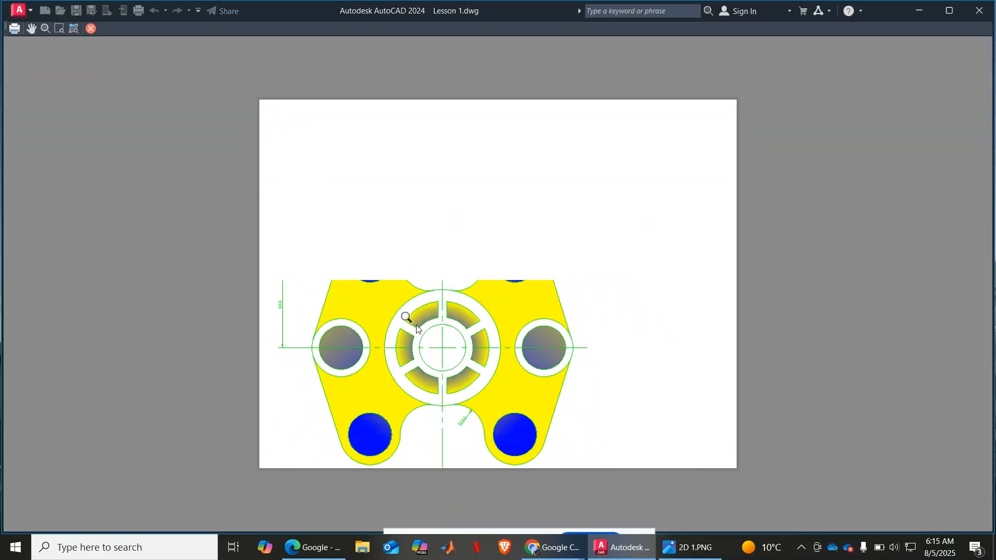
scroll(484, 400, "up", 3)
key("Escape")
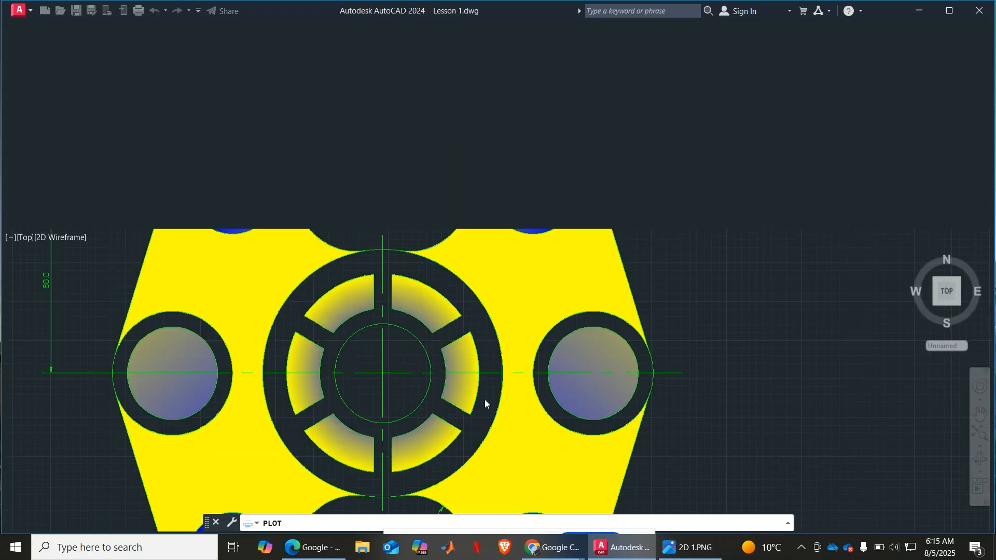
key("Escape")
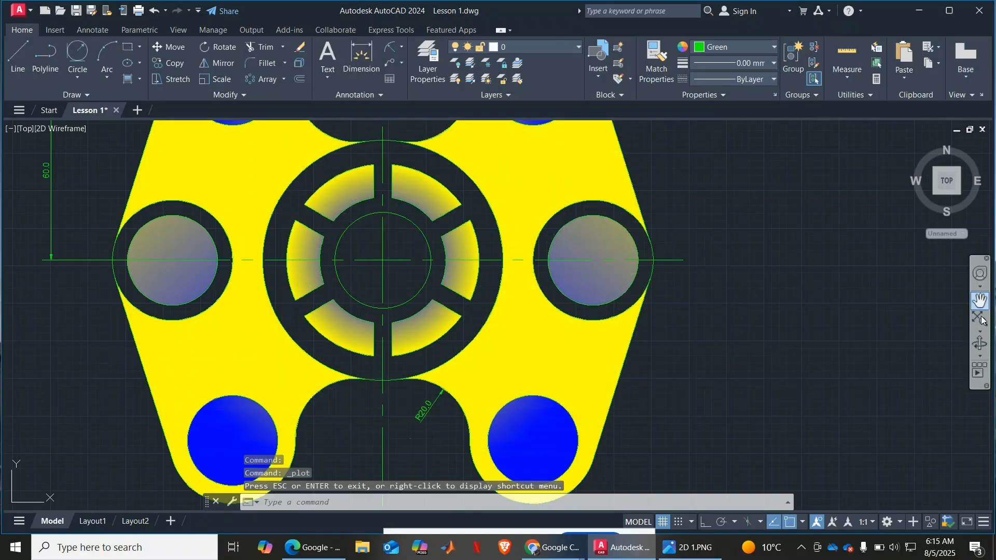
Fit the whole plate in the view and open a plot preview of it using PDFCreator as the printer
left_click(980, 318)
scroll(832, 356, "down", 2)
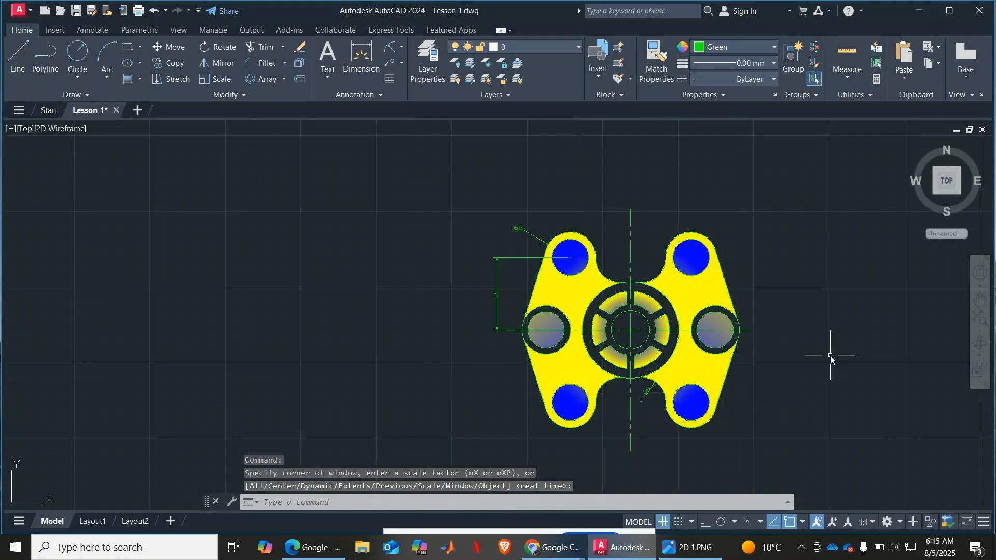
left_click(980, 317)
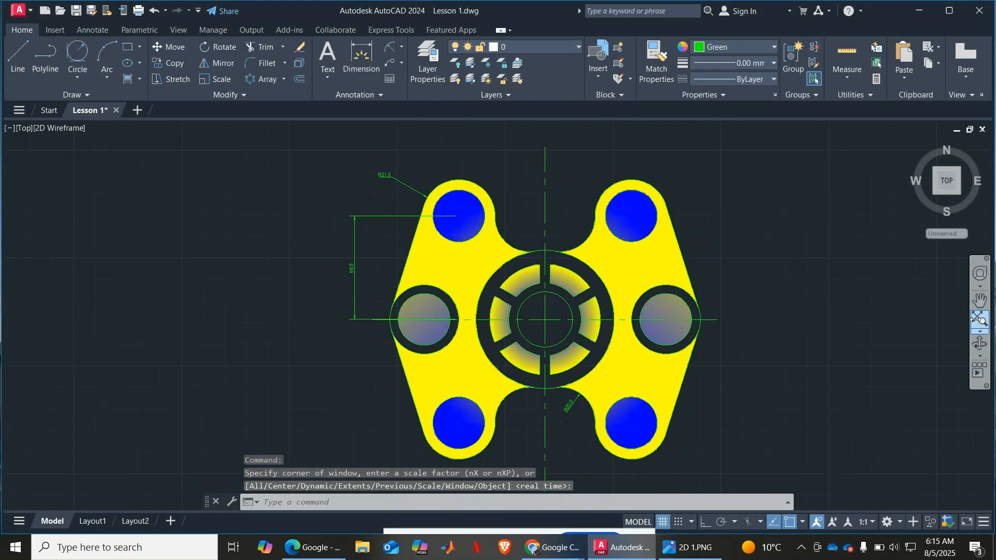
key("ctrl+p")
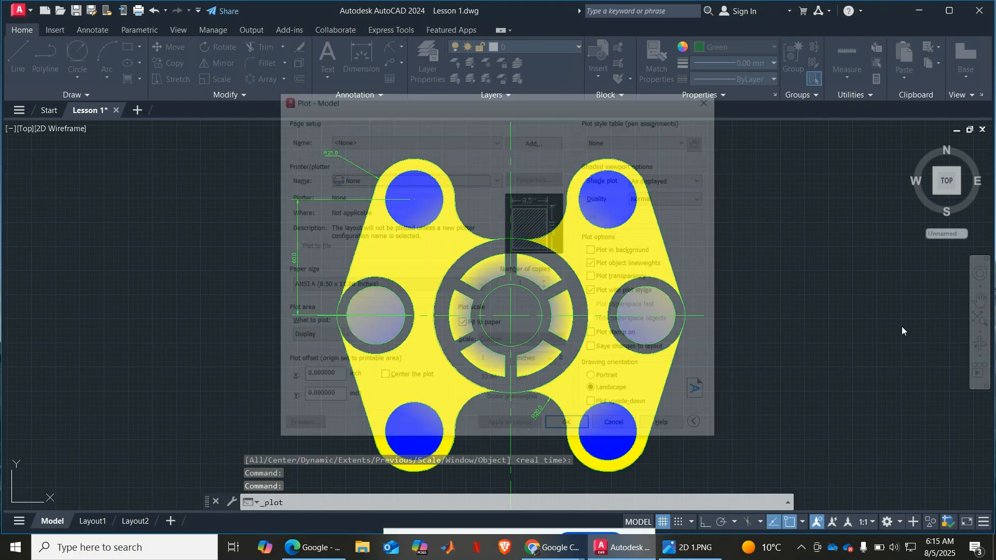
left_click(471, 178)
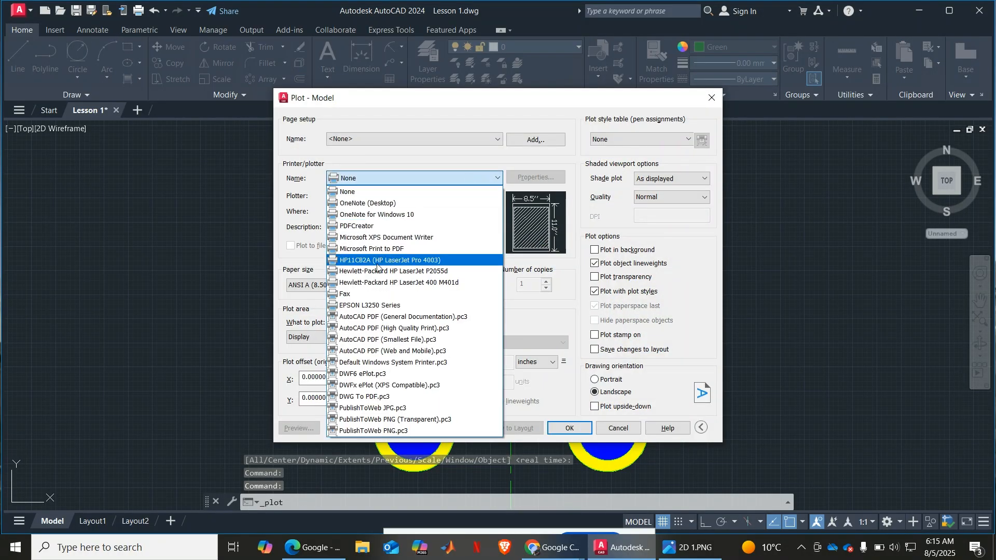
left_click(363, 226)
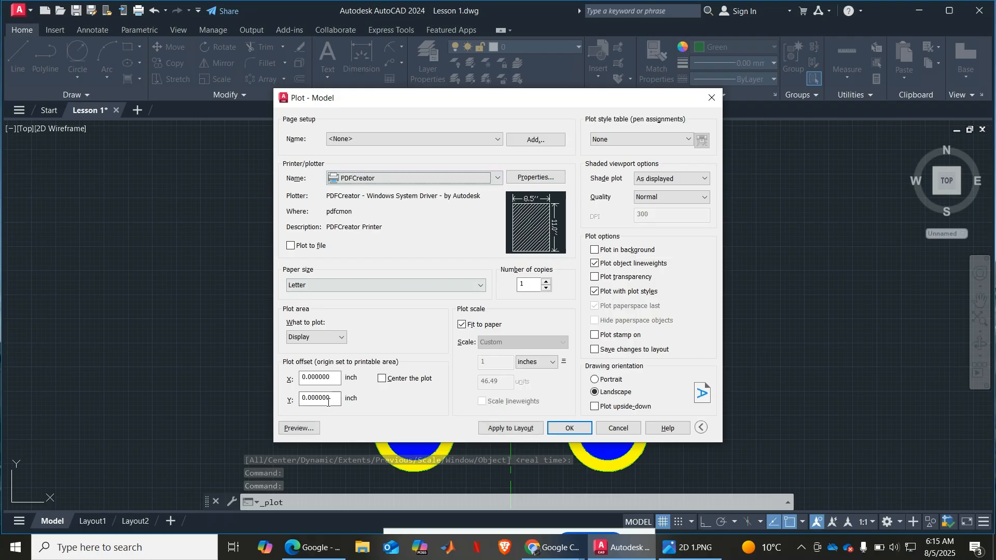
left_click(294, 428)
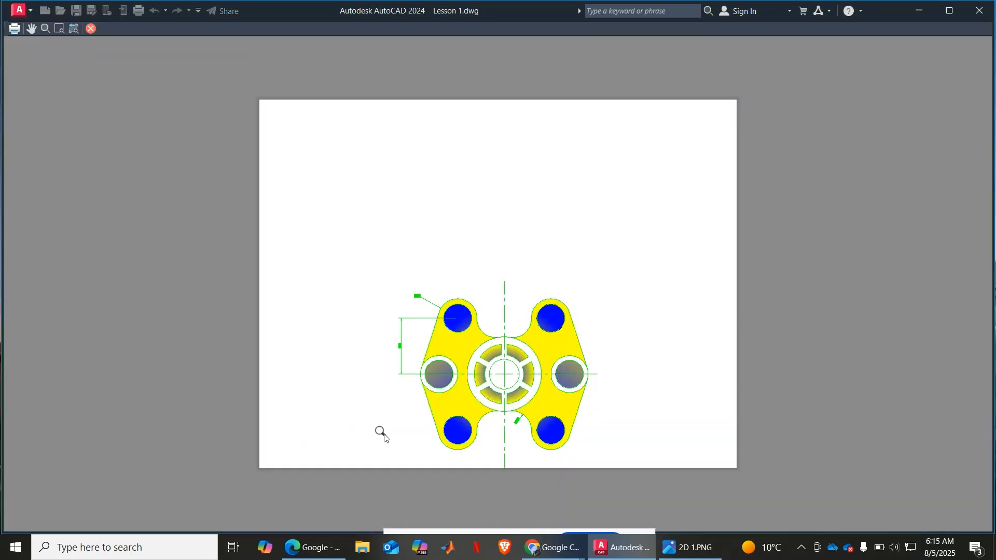
Examine the plate's outlines, centerlines and dimensions up close in the plot preview, and leave the plot setup without plotting
scroll(384, 437, "up", 1)
scroll(512, 418, "up", 7)
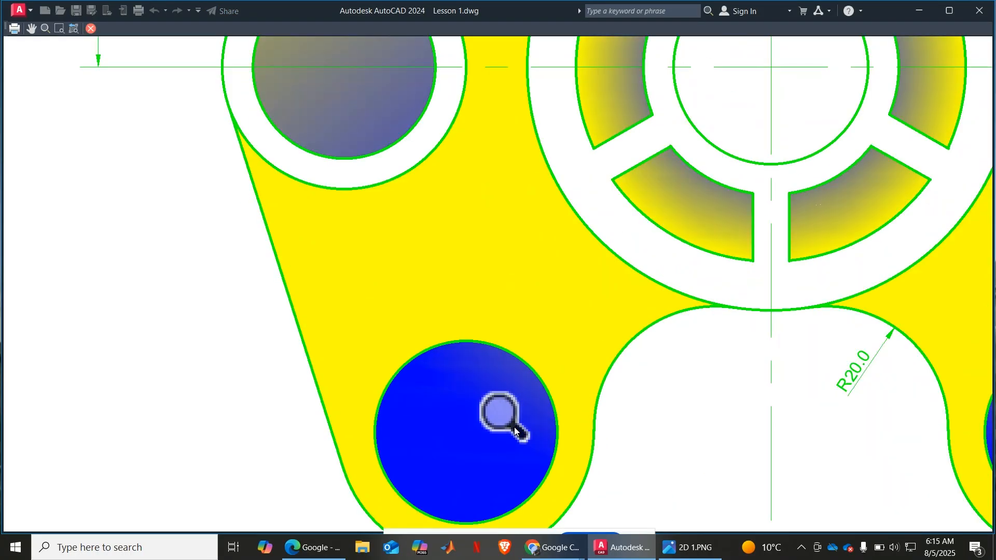
scroll(508, 262, "down", 3)
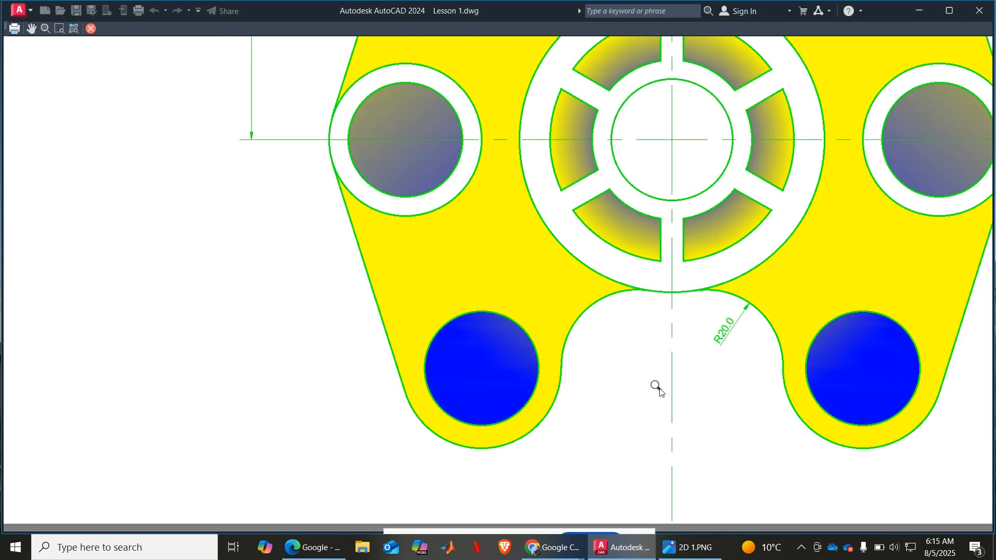
scroll(659, 389, "down", 4)
scroll(815, 368, "up", 3)
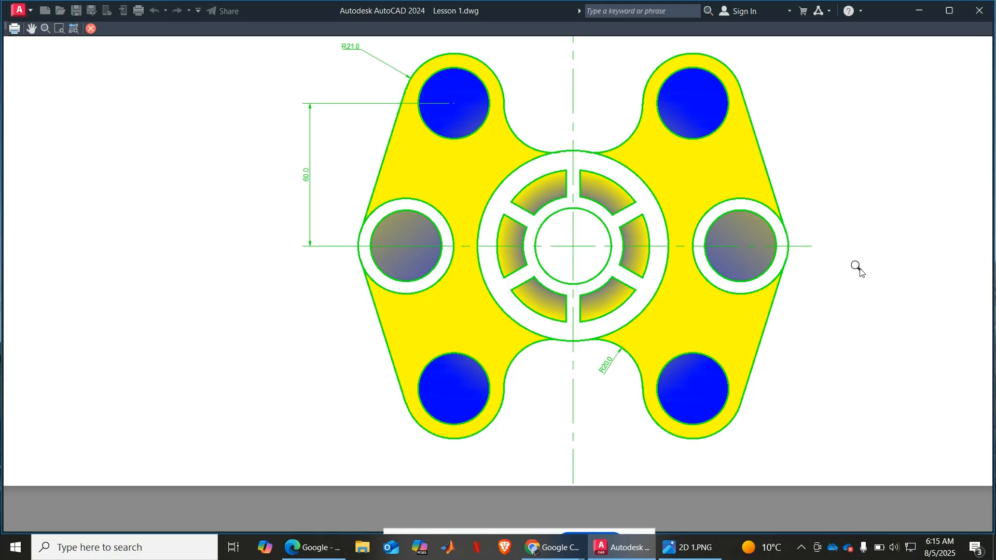
key("Escape")
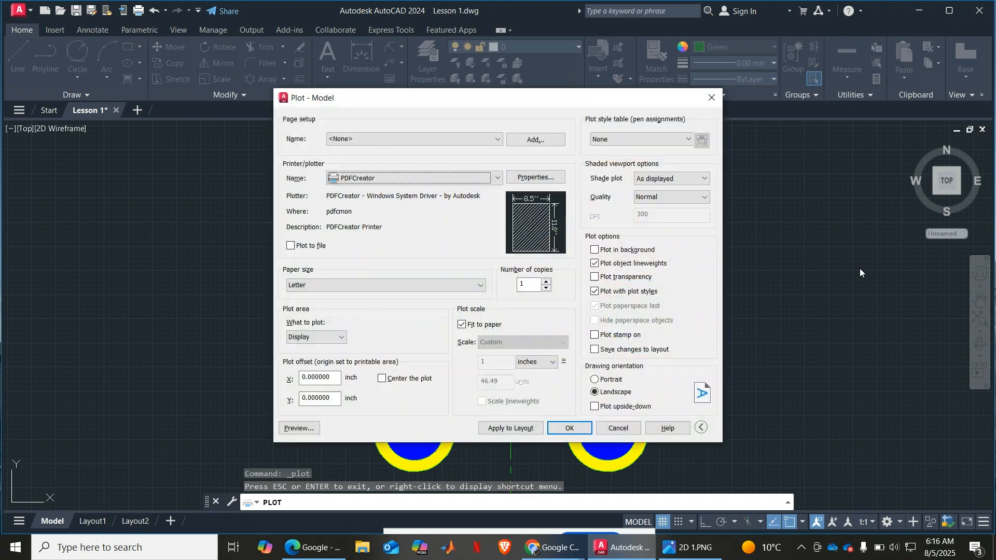
key("Escape")
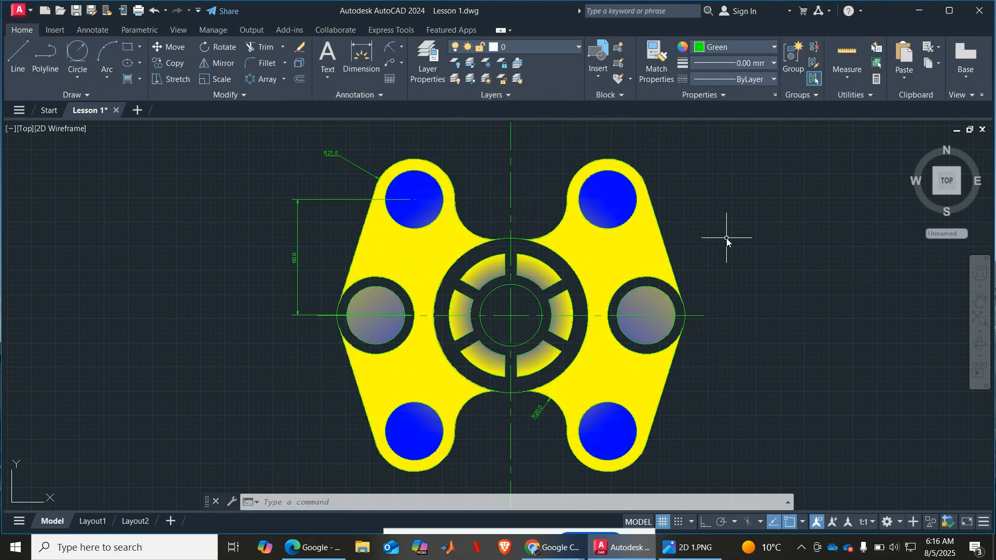